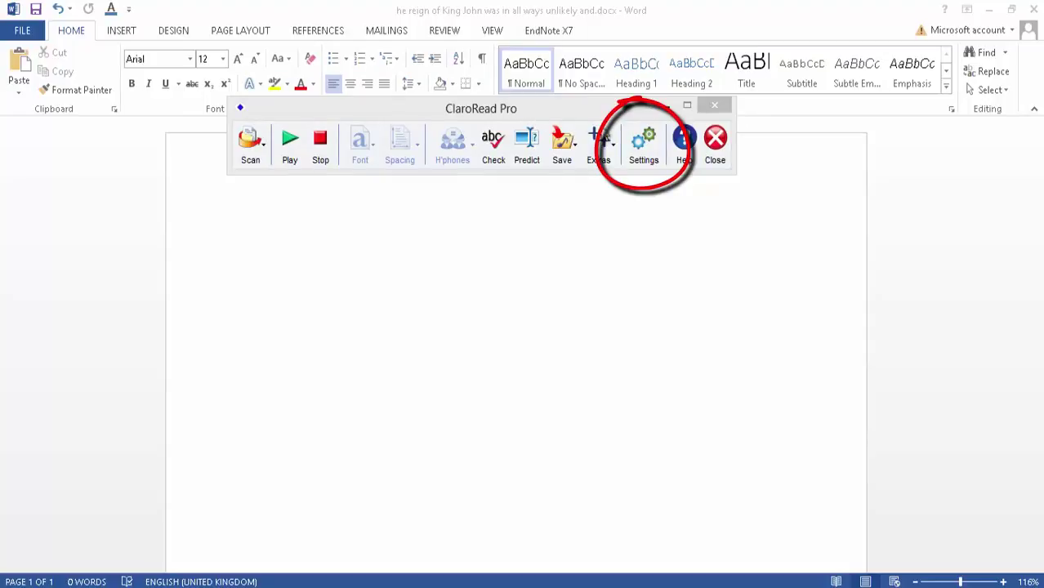
- Leave the ClaroRead toolbar unlocked from the active window with its Predict button shown, and dock it to the top of the screen
click(644, 143)
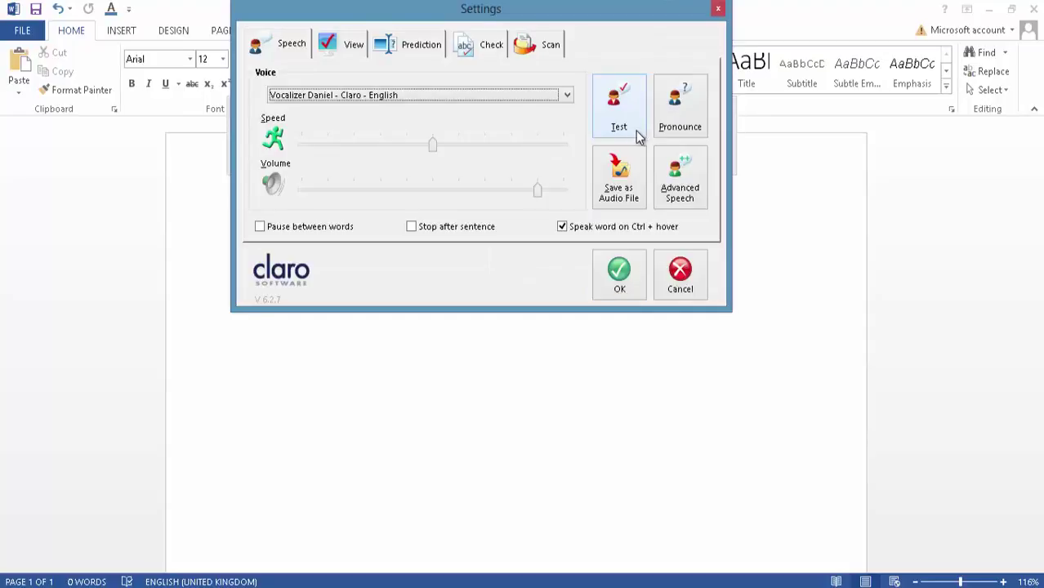
click(352, 47)
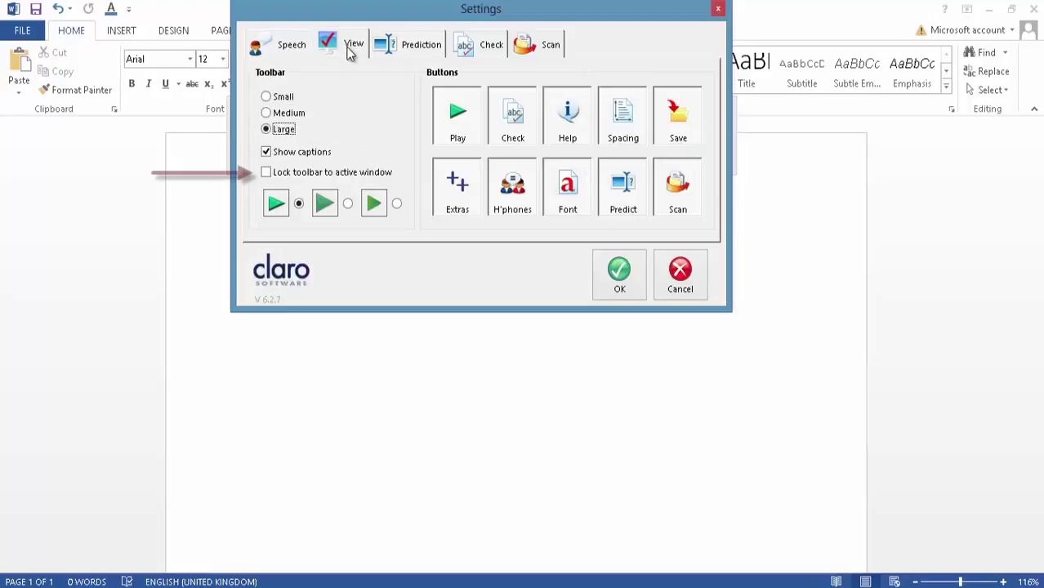
click(266, 174)
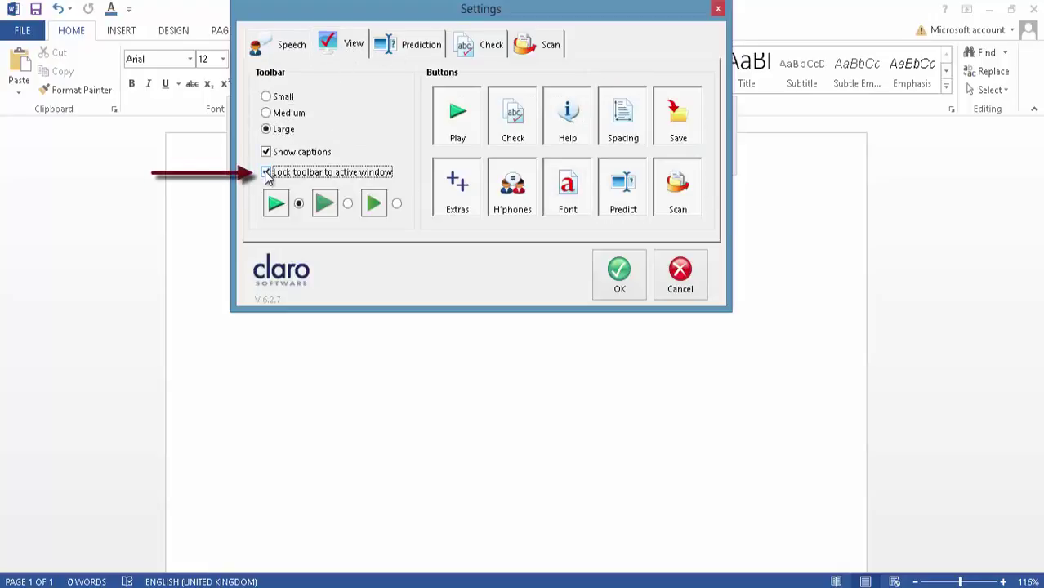
click(267, 174)
click(267, 175)
click(266, 174)
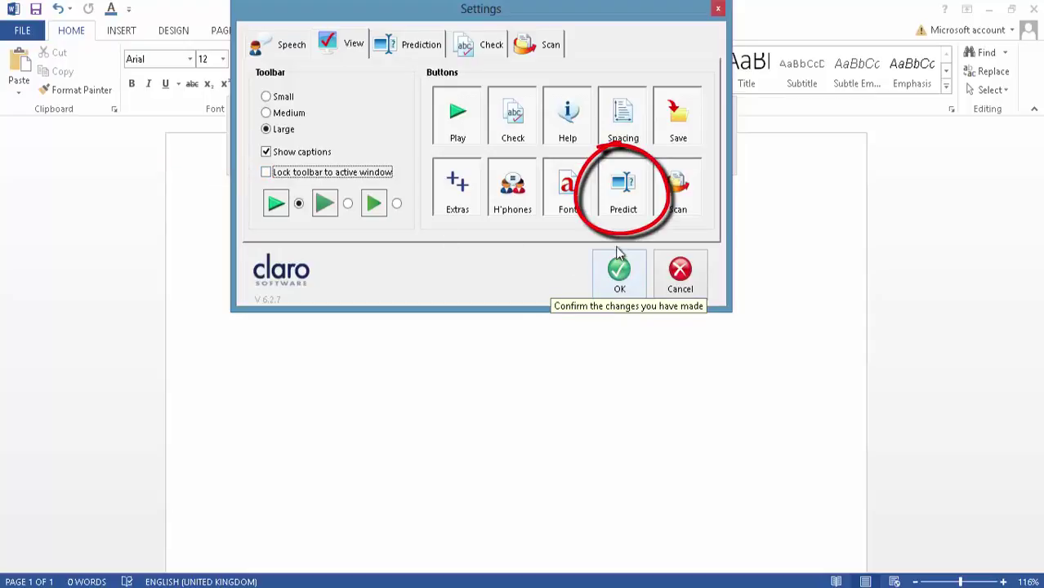
click(628, 196)
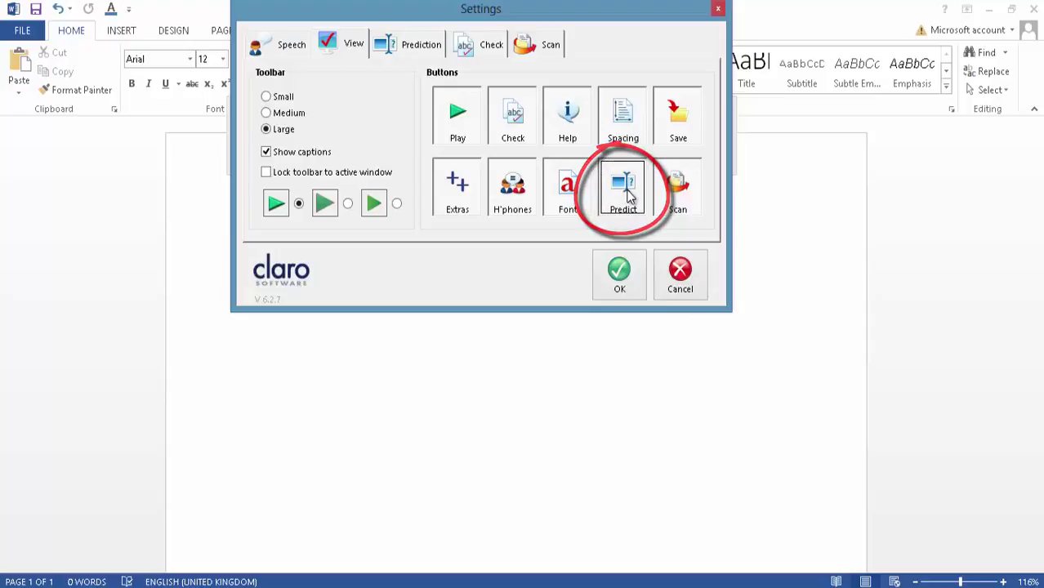
click(613, 271)
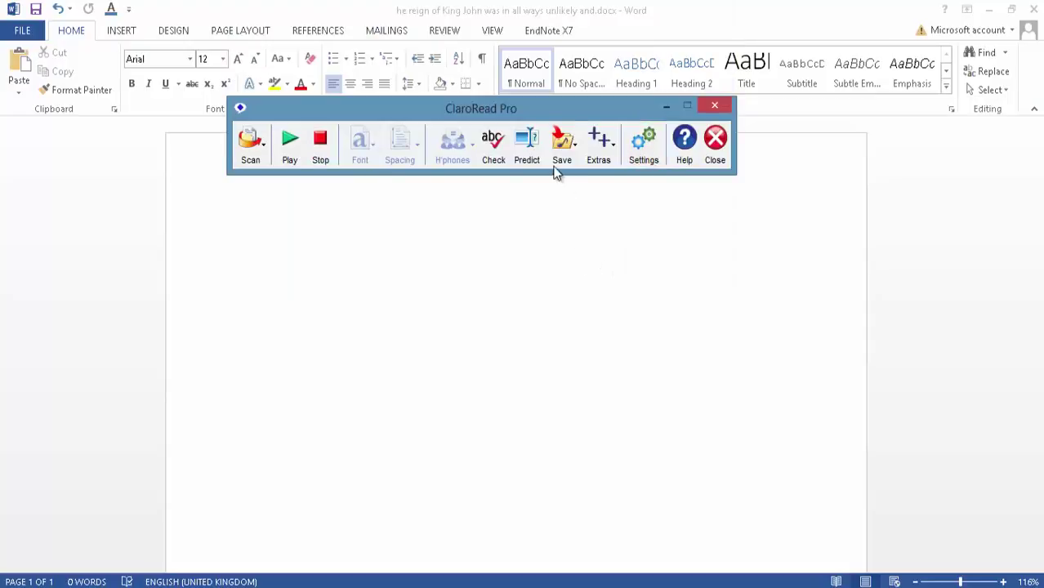
drag(539, 115, 508, 7)
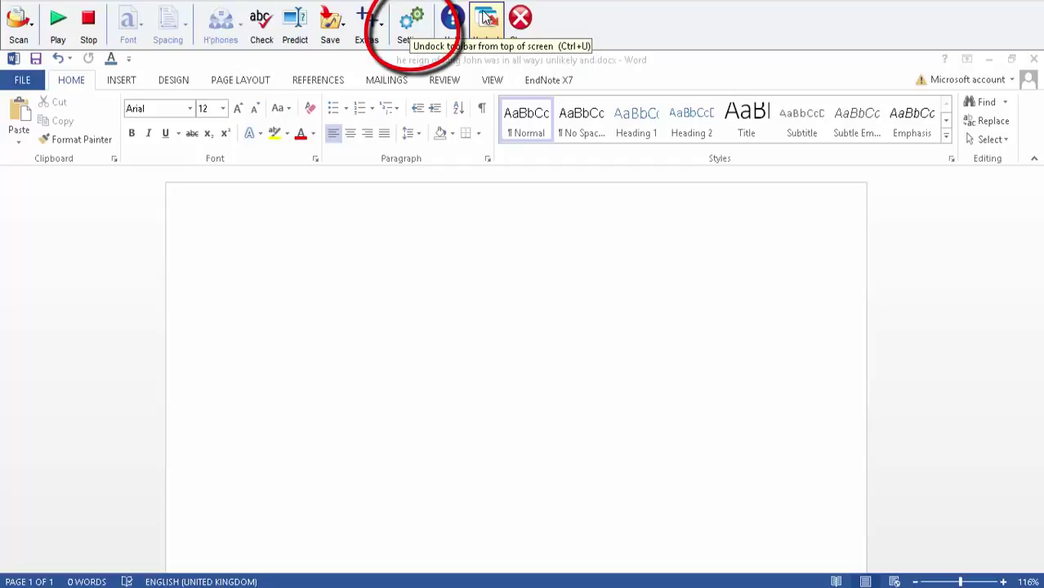
- Set scanning to Keep original format with Show graphics on and English as the scanning language
click(413, 25)
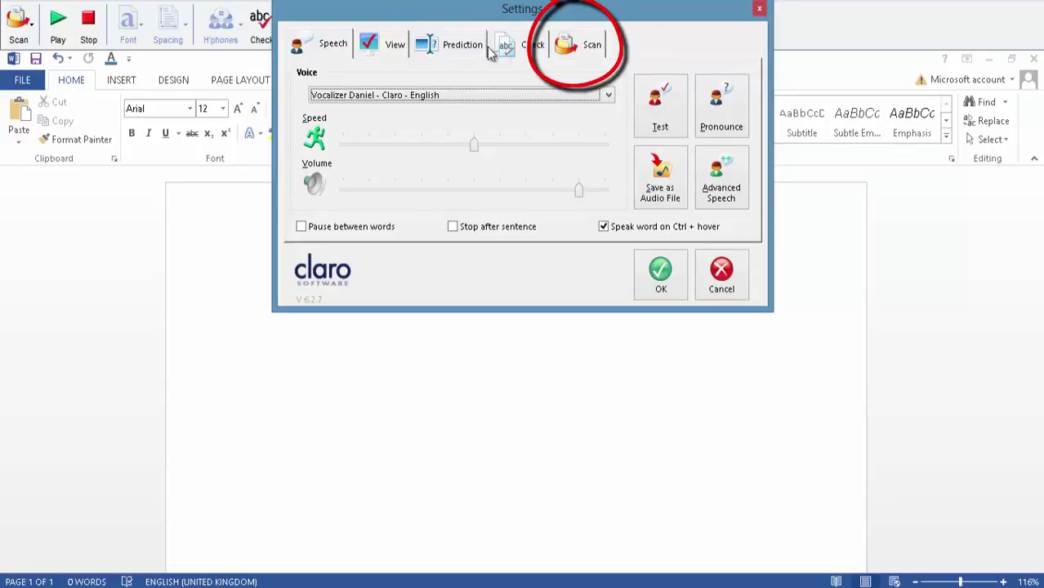
click(576, 44)
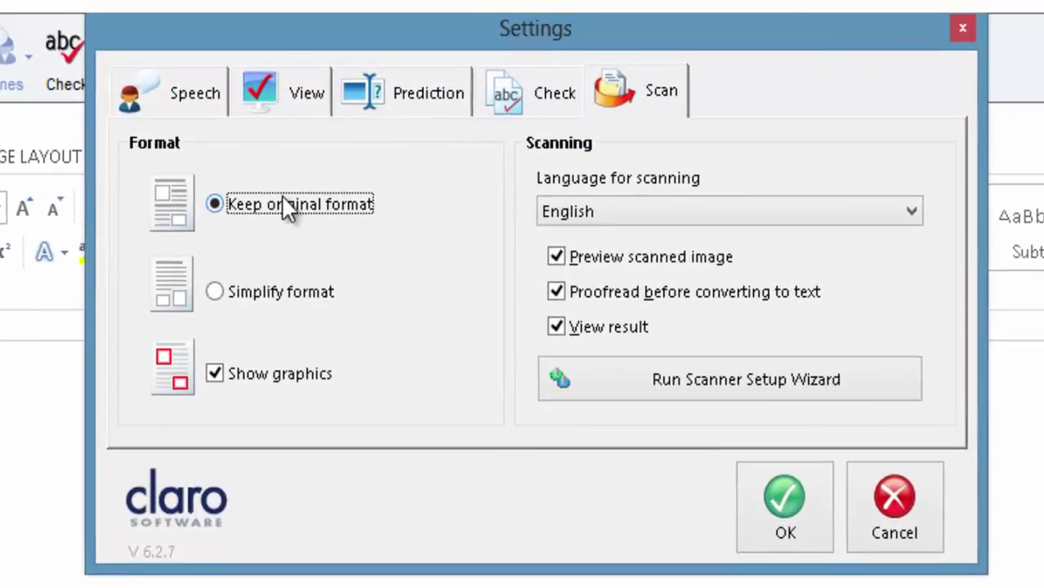
click(216, 291)
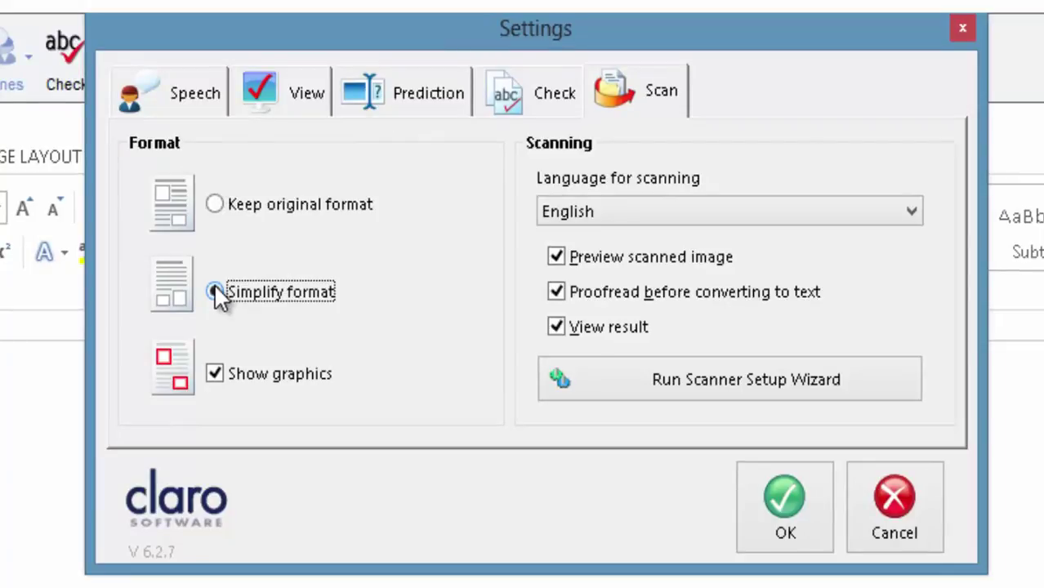
click(216, 202)
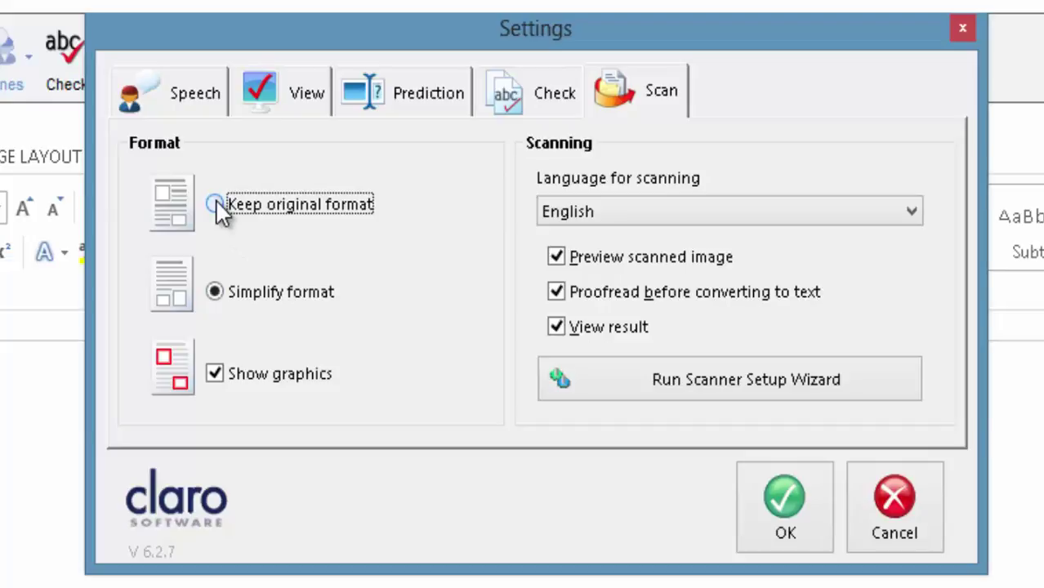
click(214, 290)
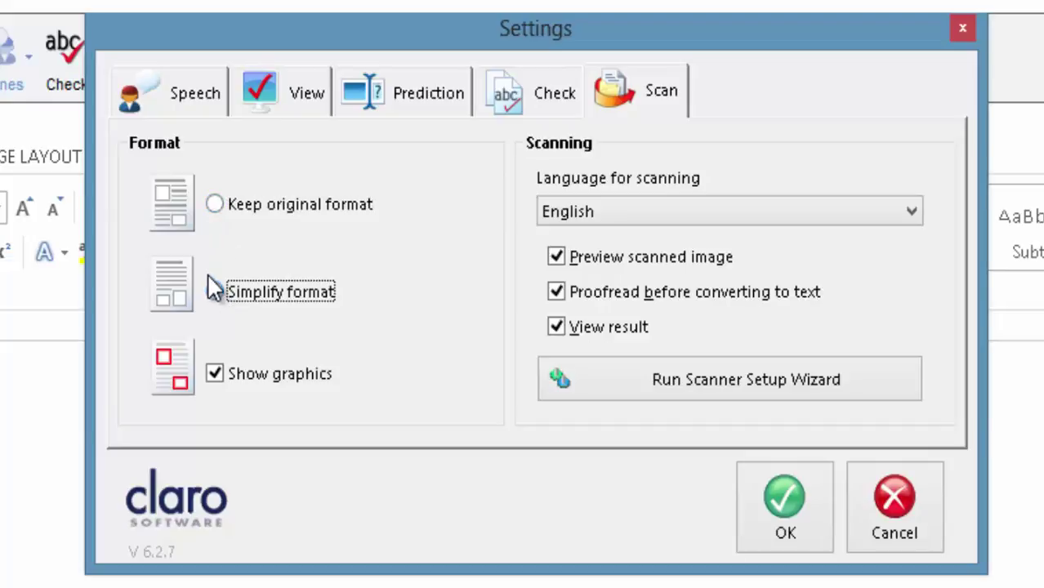
click(216, 205)
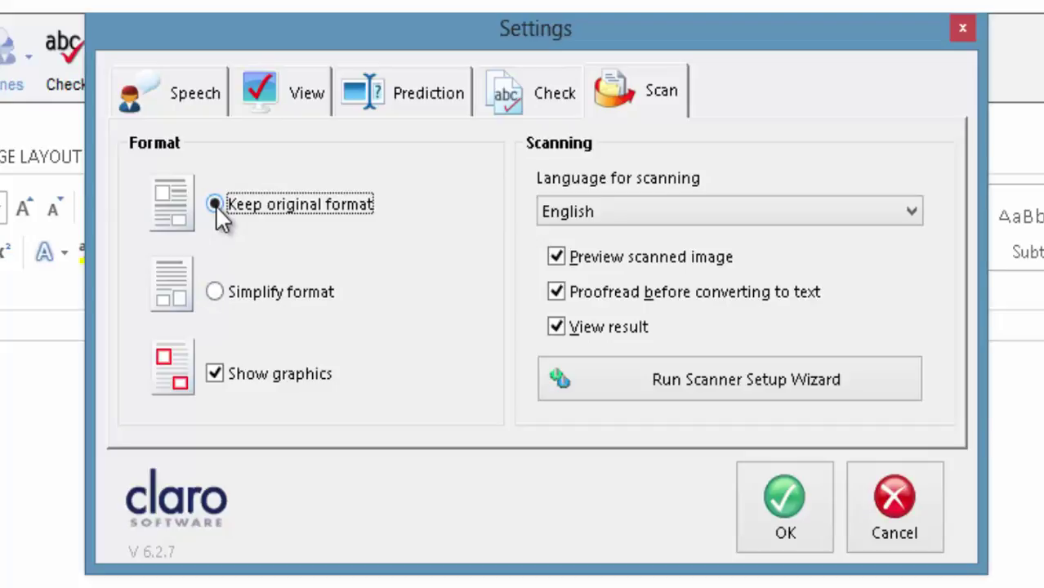
click(216, 377)
click(214, 372)
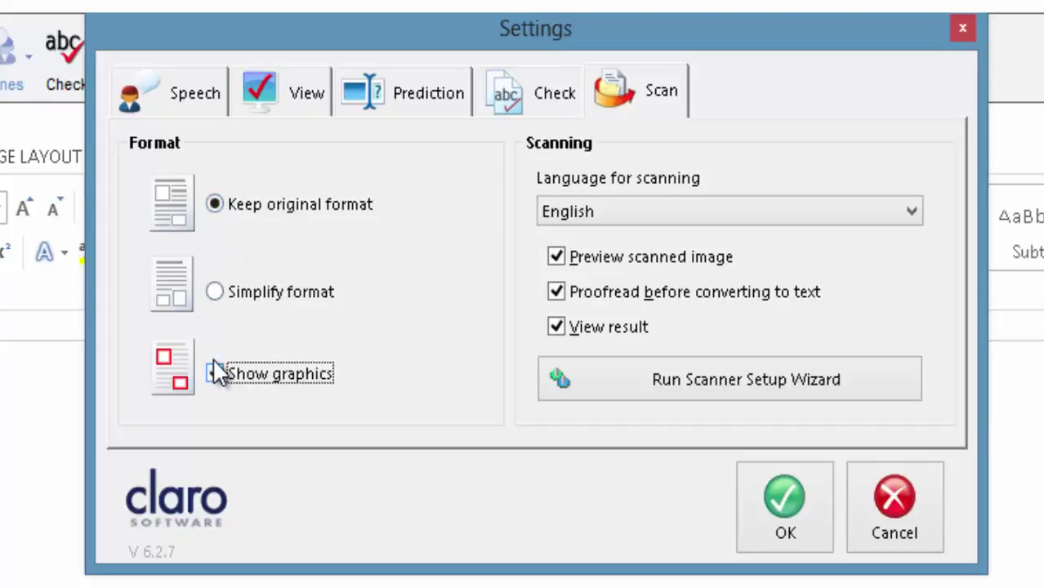
click(652, 212)
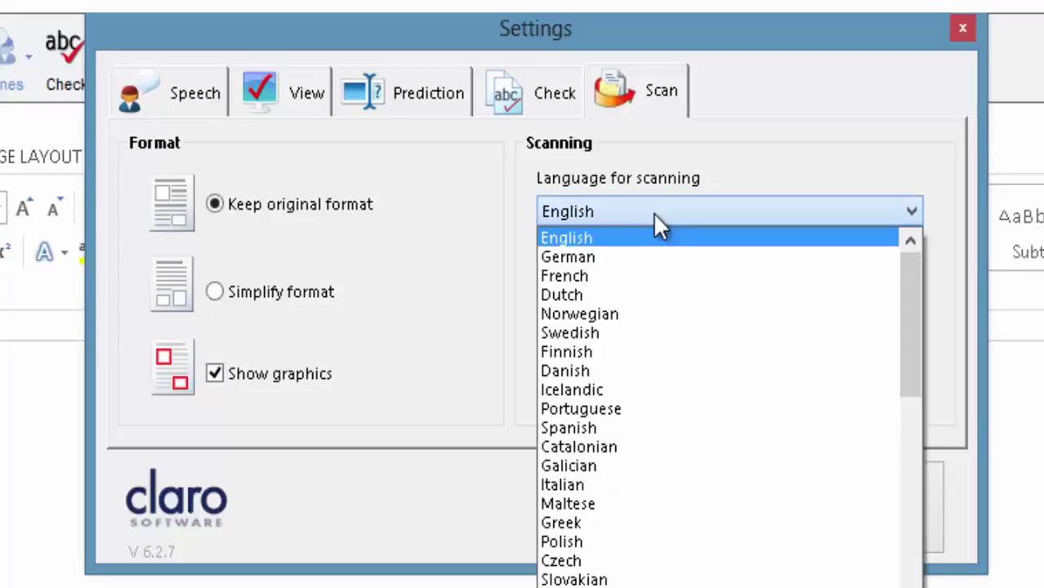
click(653, 212)
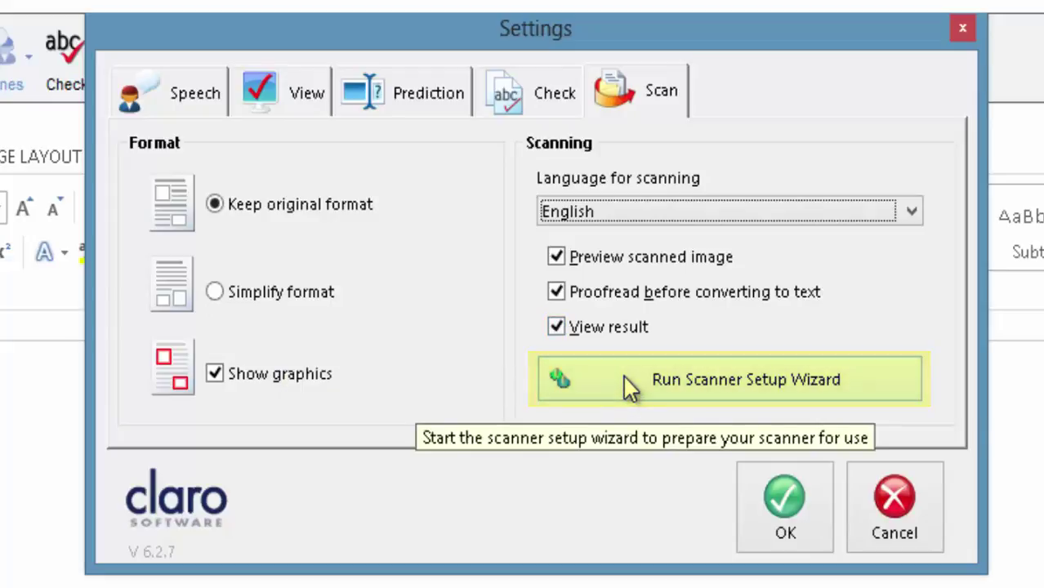
- Start the scanner setup wizard without downloading the latest database and choose TWAIN: OpticBook 3600 as the scanner
click(625, 379)
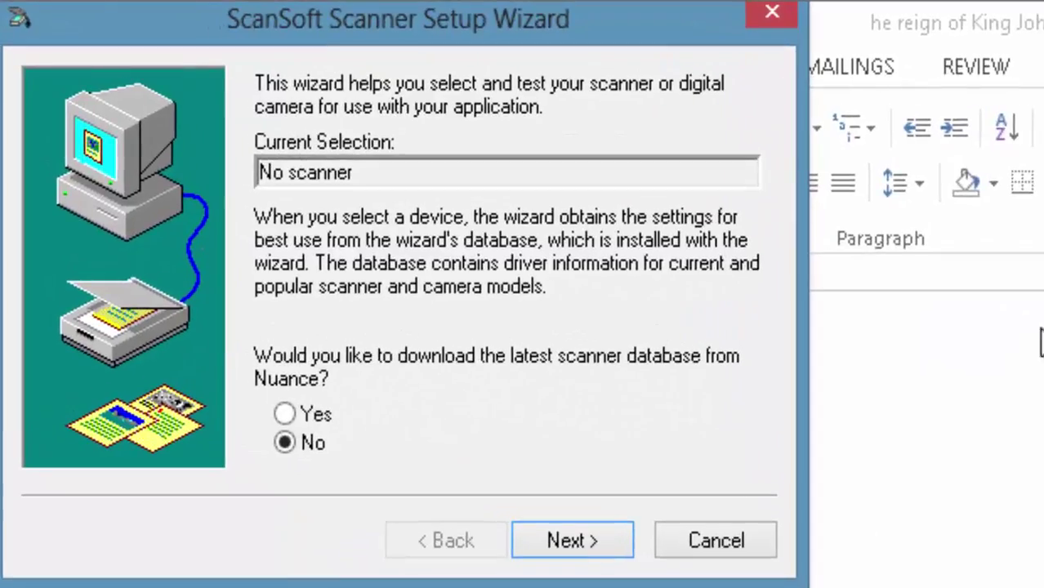
click(564, 541)
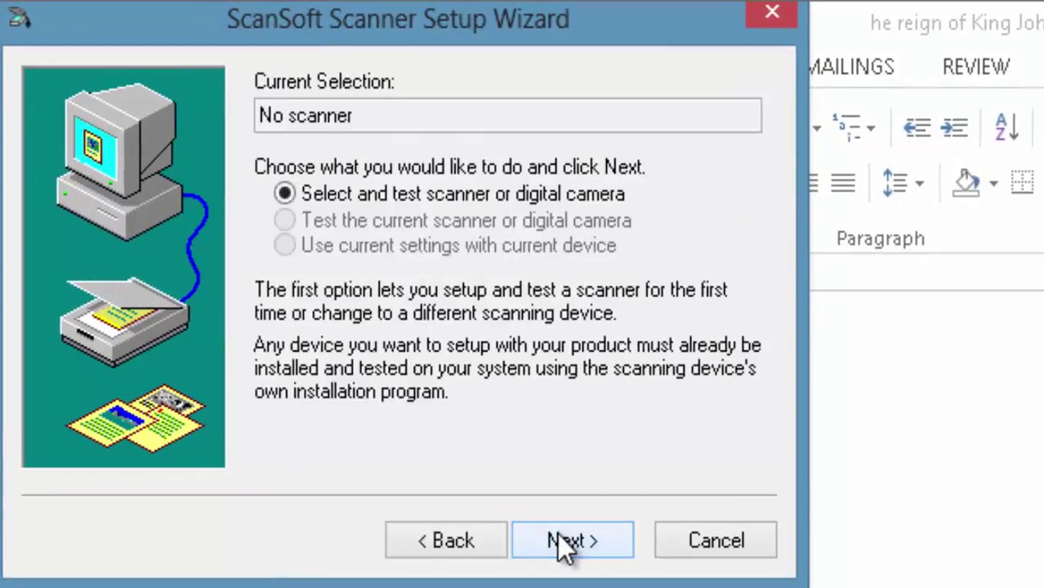
click(558, 534)
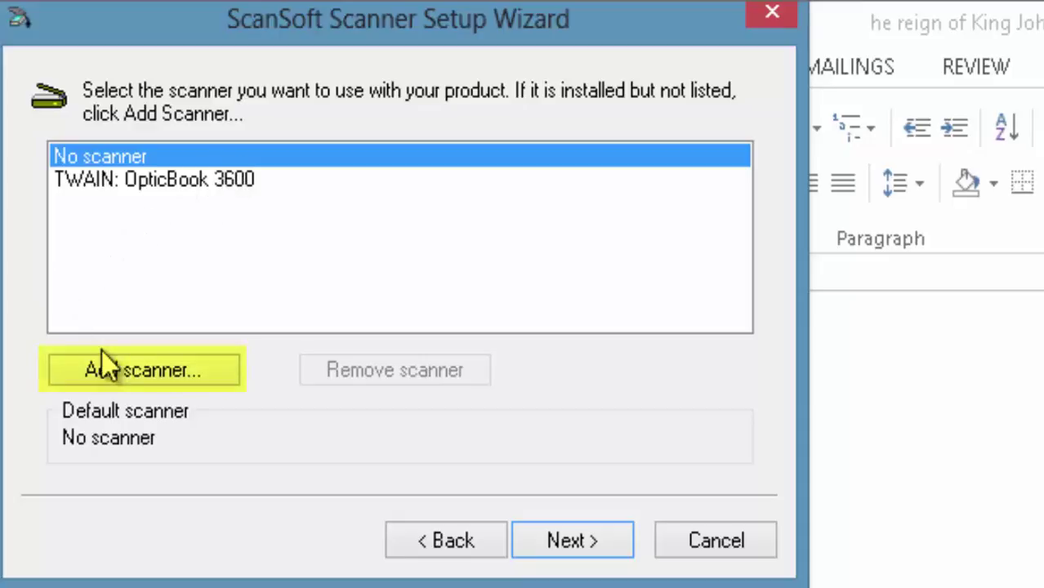
click(186, 185)
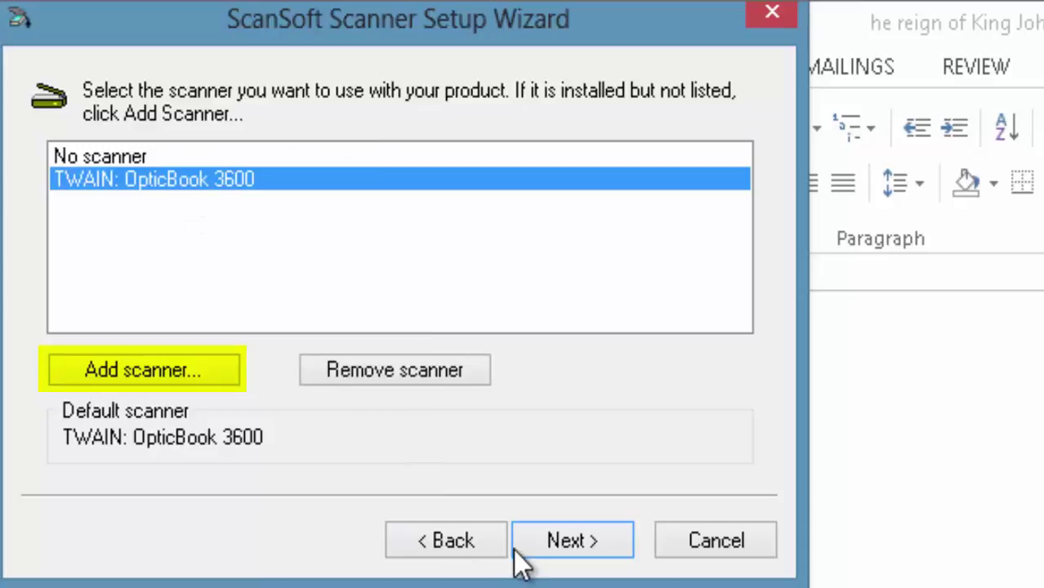
click(539, 539)
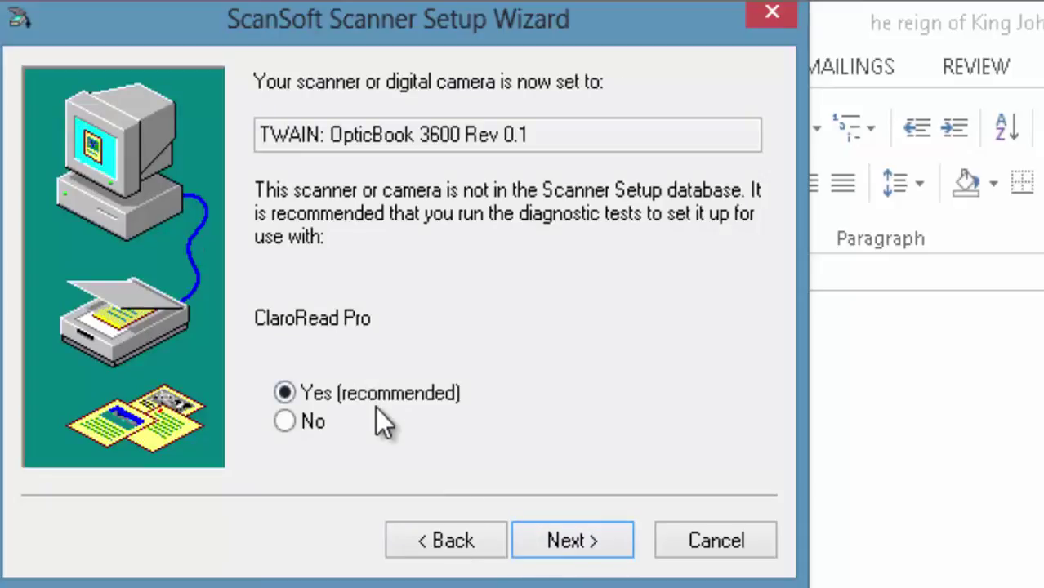
- Run the recommended scanner diagnostics through the connection test and perform the basic scan test using Auto Scan
click(544, 545)
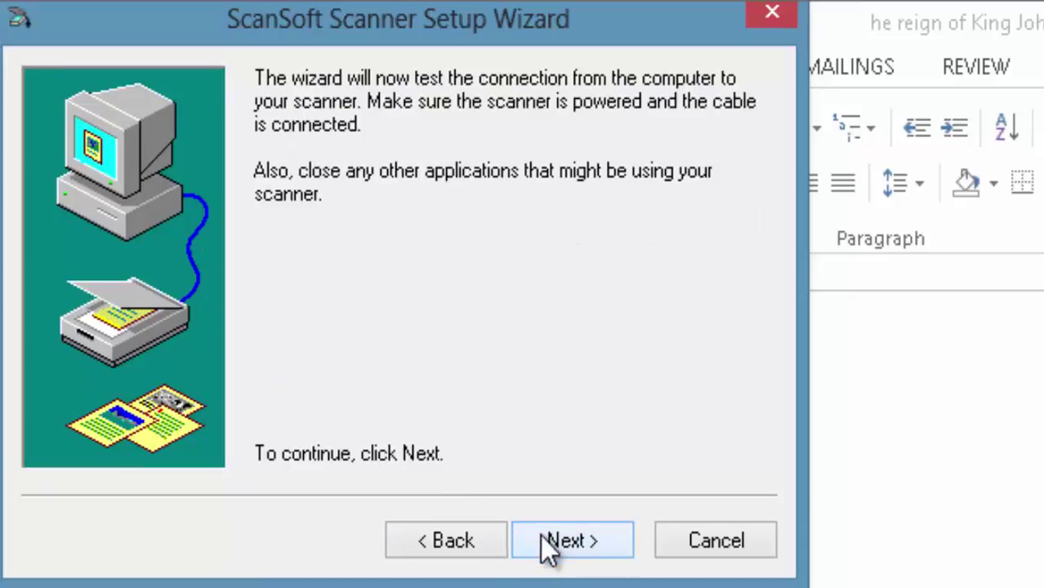
click(540, 537)
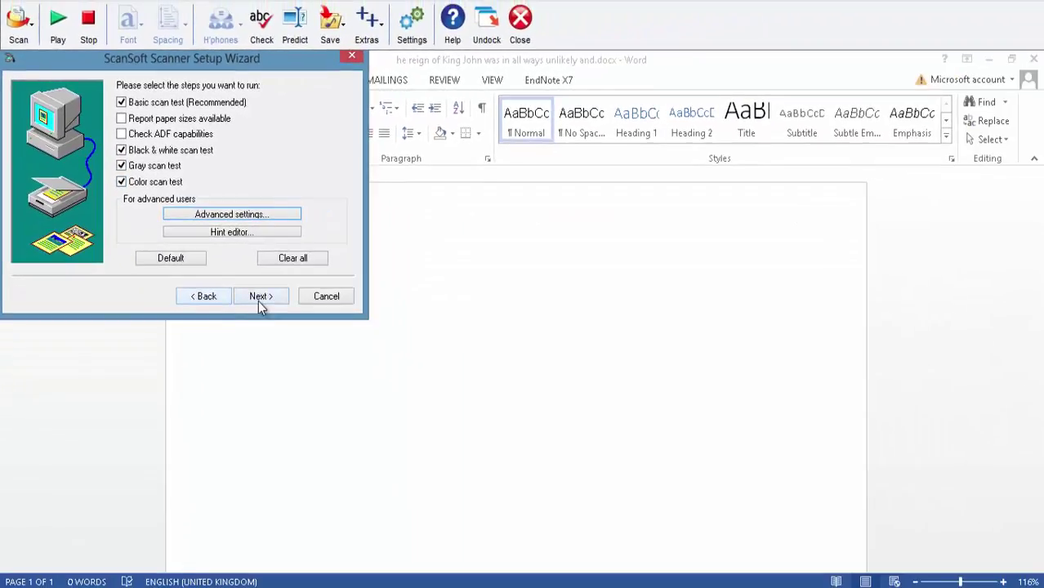
click(259, 296)
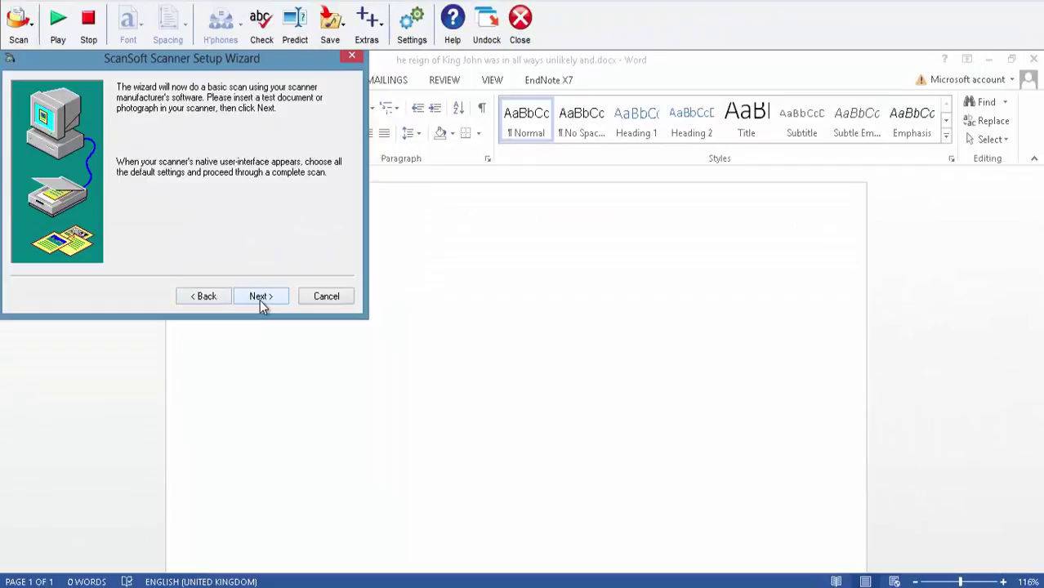
click(260, 298)
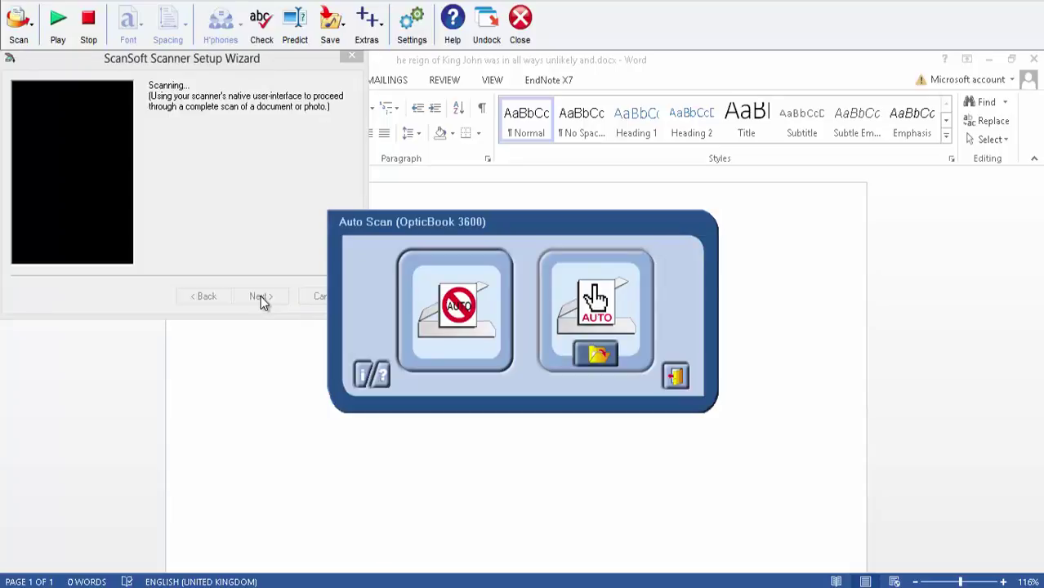
click(564, 284)
click(567, 288)
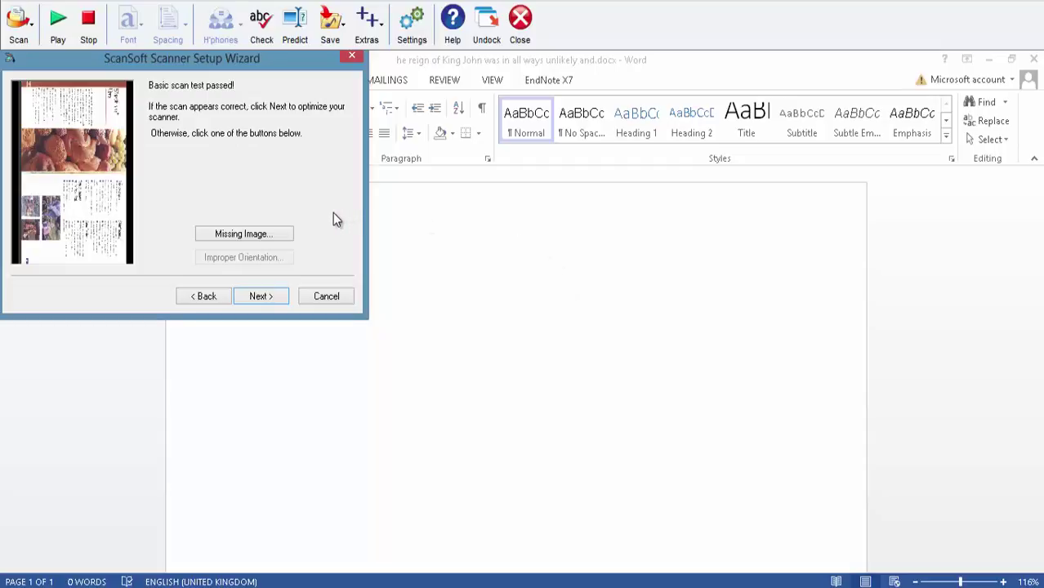
- View the Missing Image options without rescanning, and quit the scanner setup wizard before the remaining diagnostics
click(266, 236)
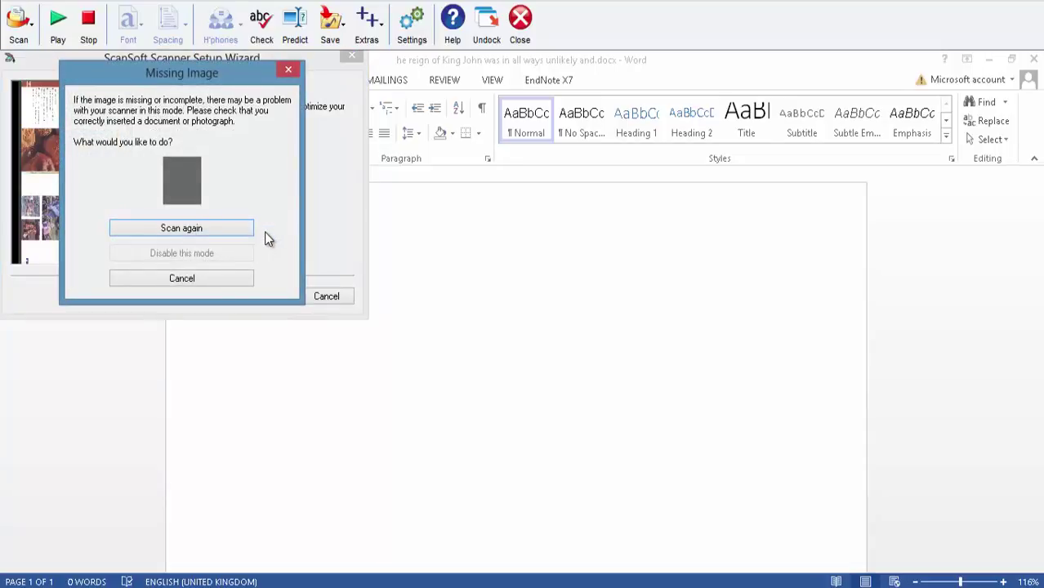
click(193, 275)
click(305, 298)
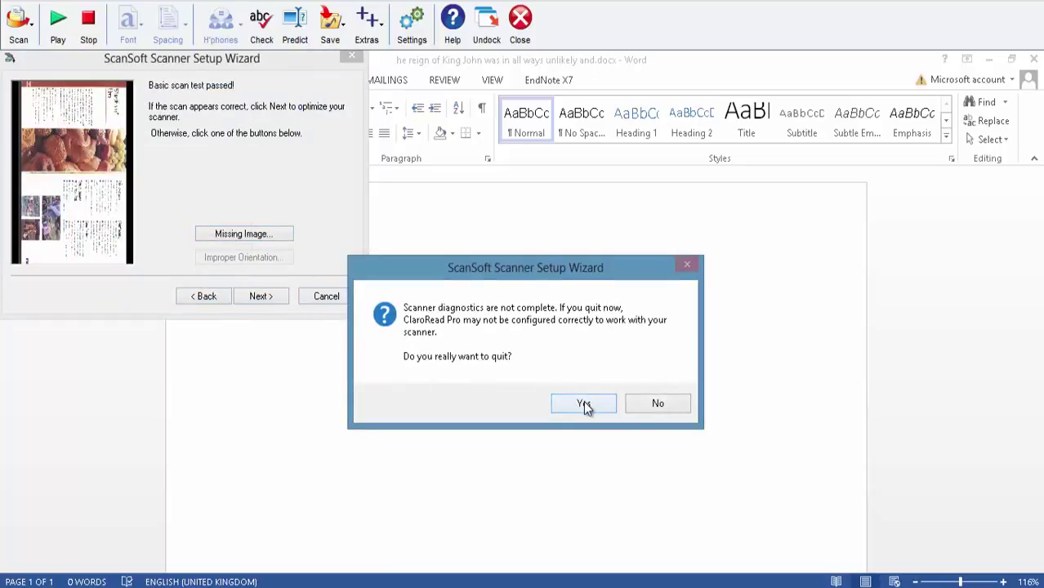
click(584, 405)
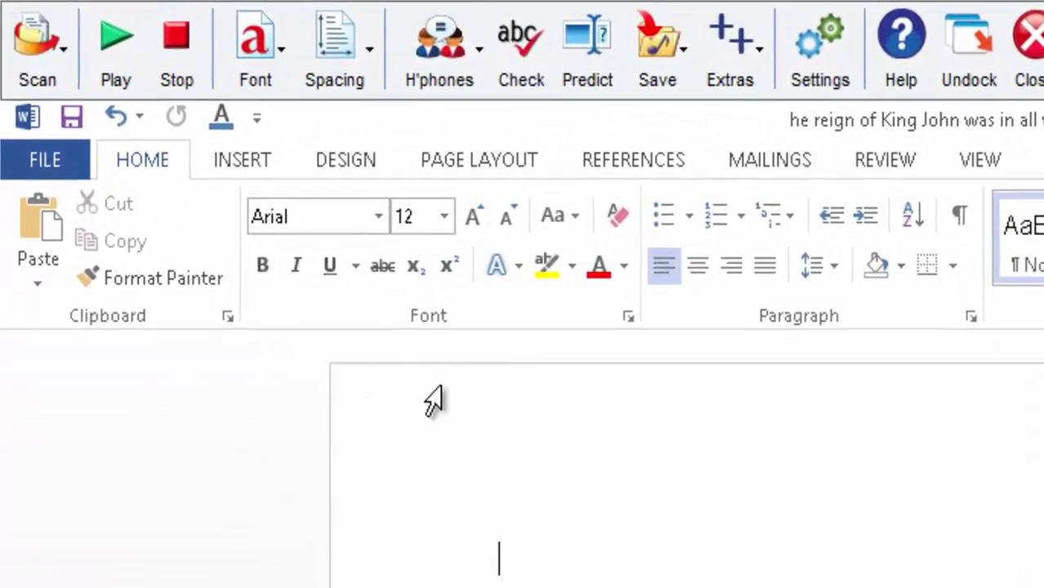
- Scan a page from paper and stop loading pages to open the scan preview
click(69, 84)
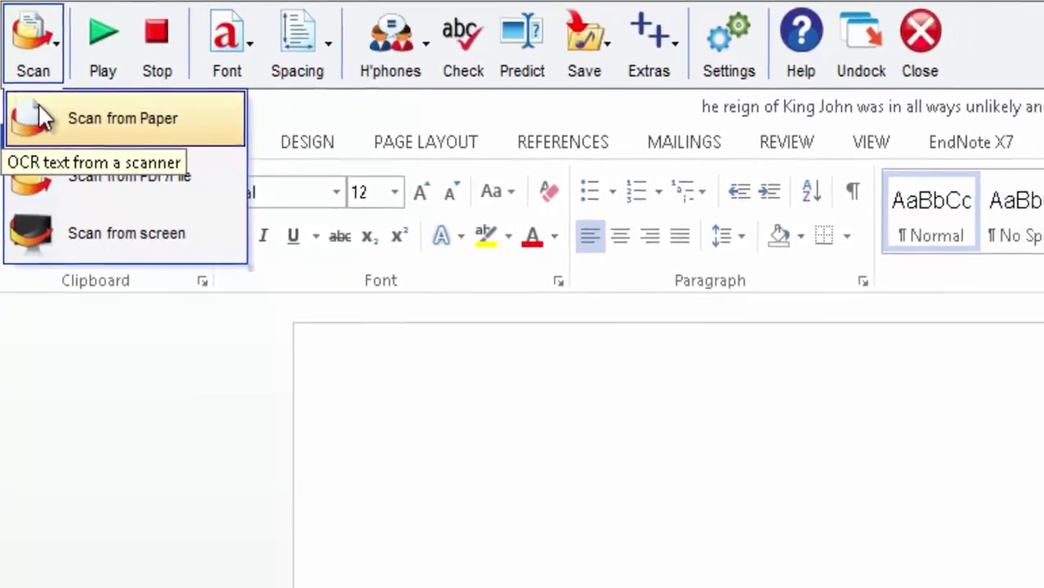
click(38, 111)
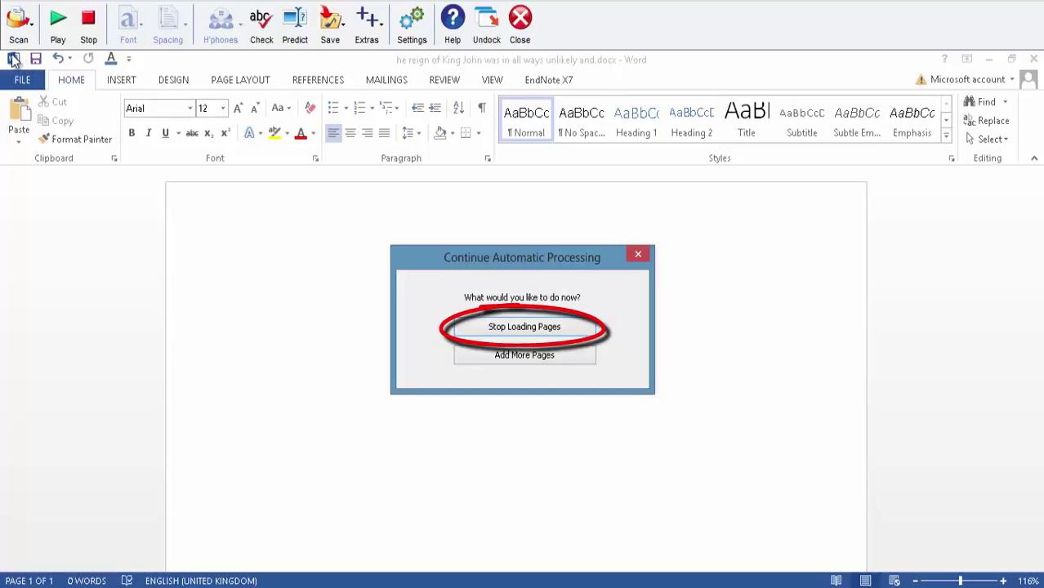
click(530, 328)
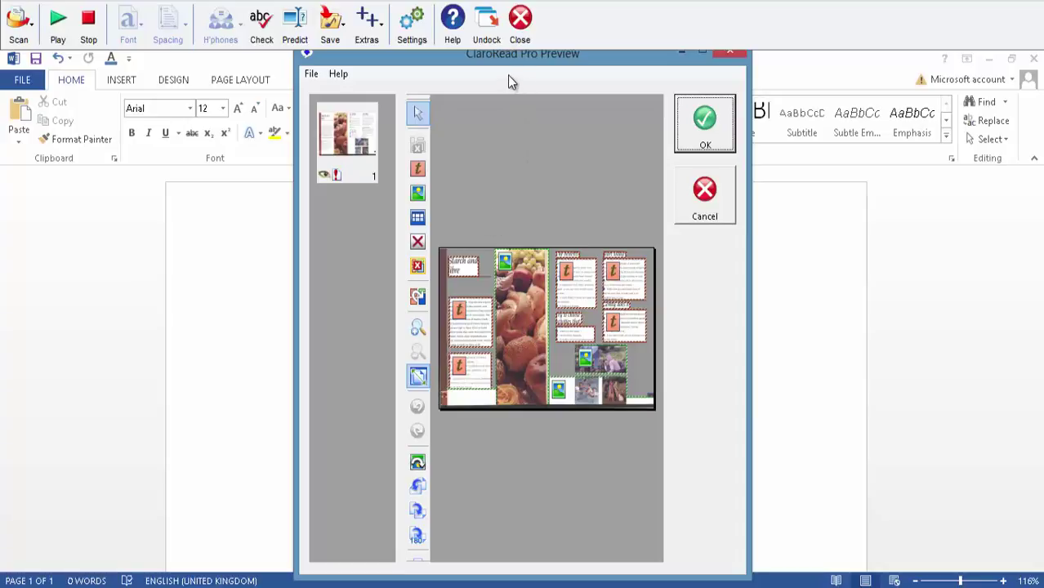
- Switch the Preview scanned image option off and back on in the scan settings, and accept the settings
click(422, 31)
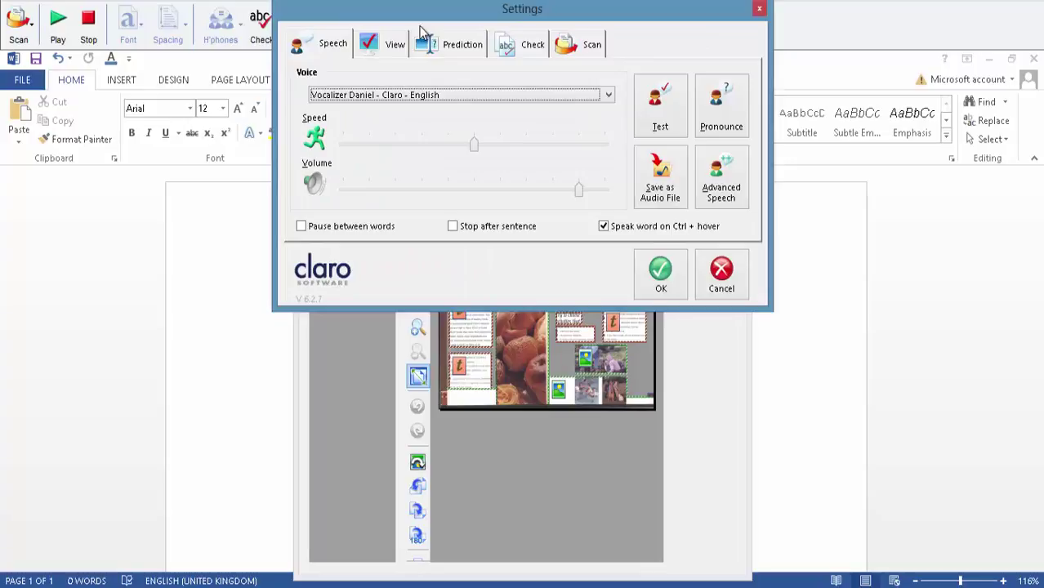
click(581, 44)
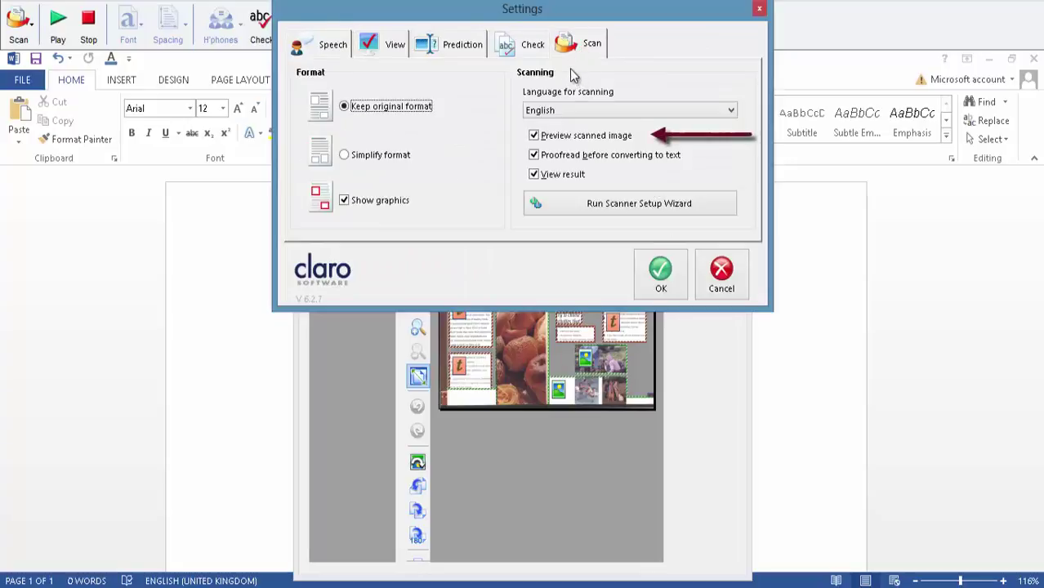
click(535, 136)
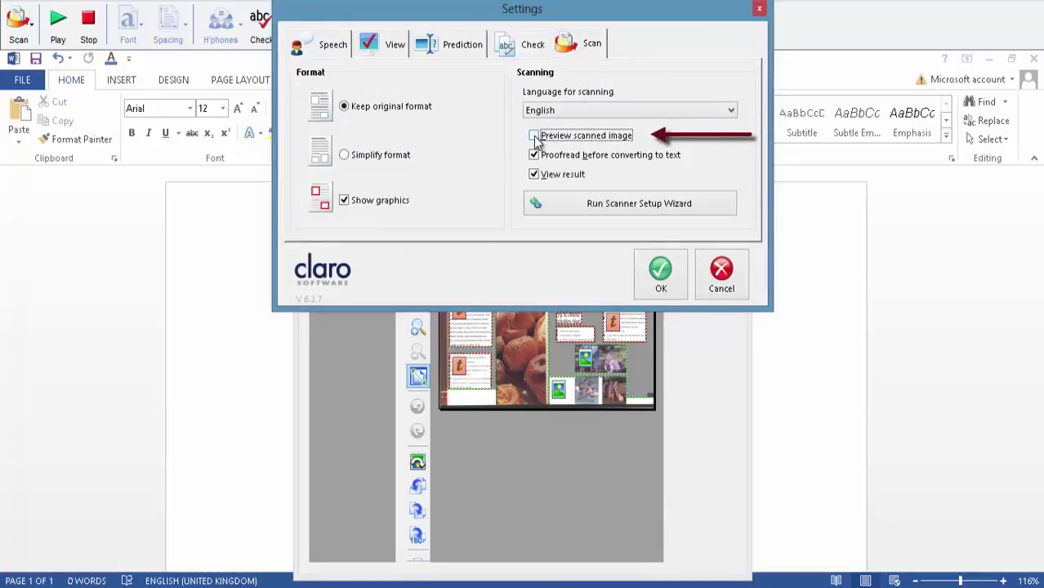
click(535, 136)
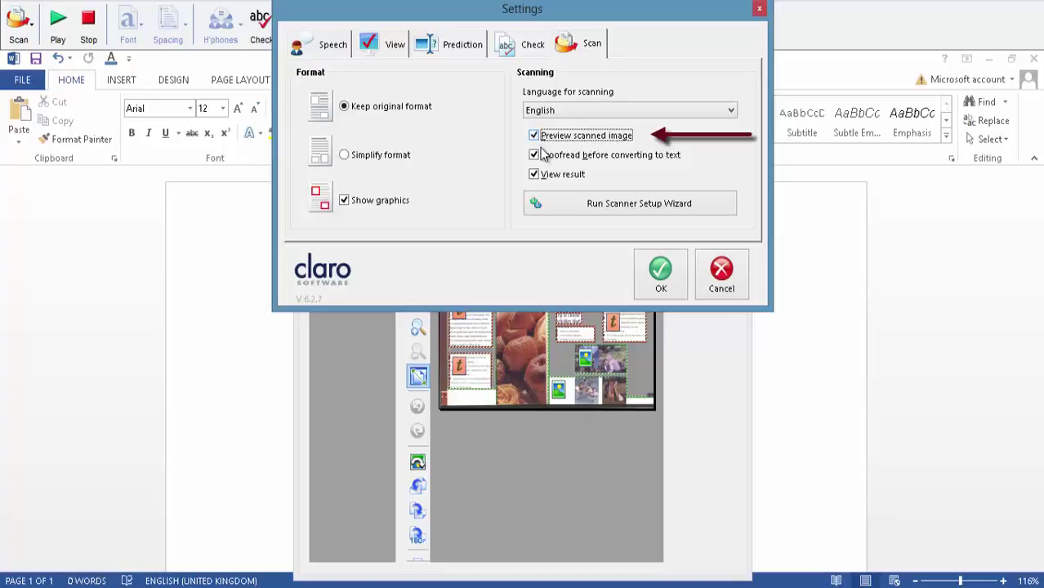
click(662, 276)
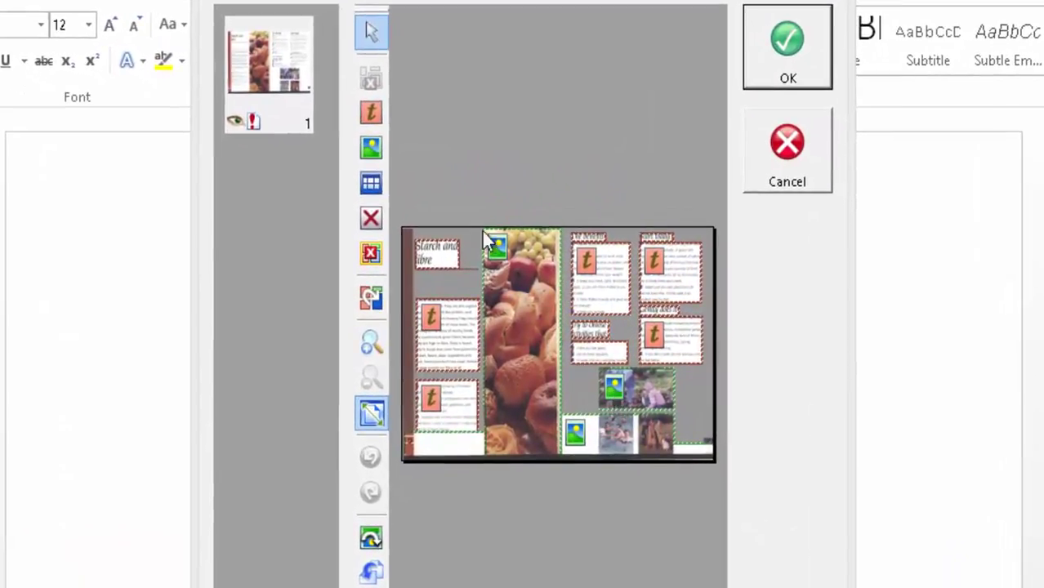
- Draw a text zone over the lowest strip of photos in the scan preview, and replace it with a graphic zone
click(369, 155)
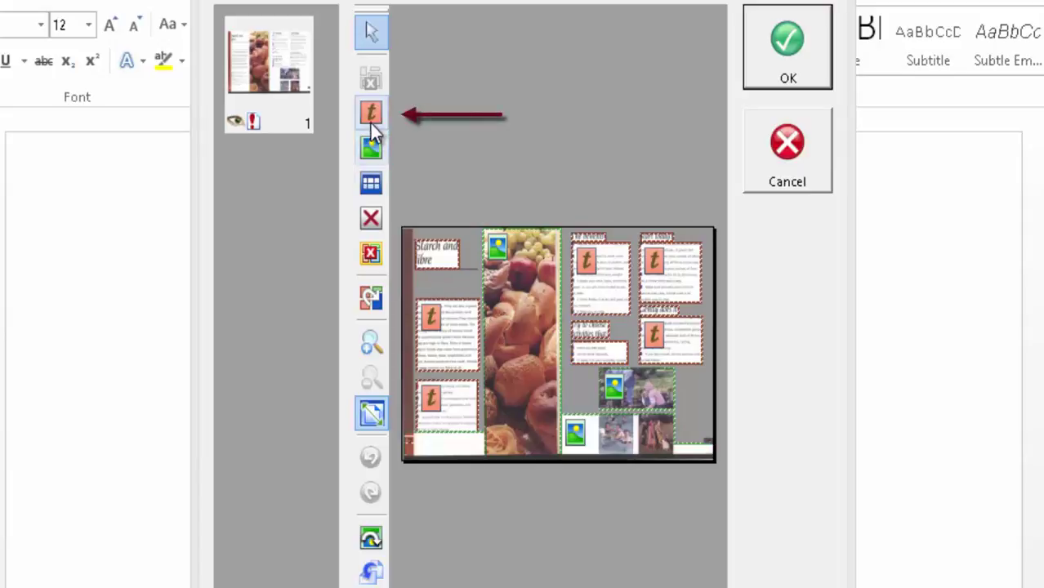
click(369, 115)
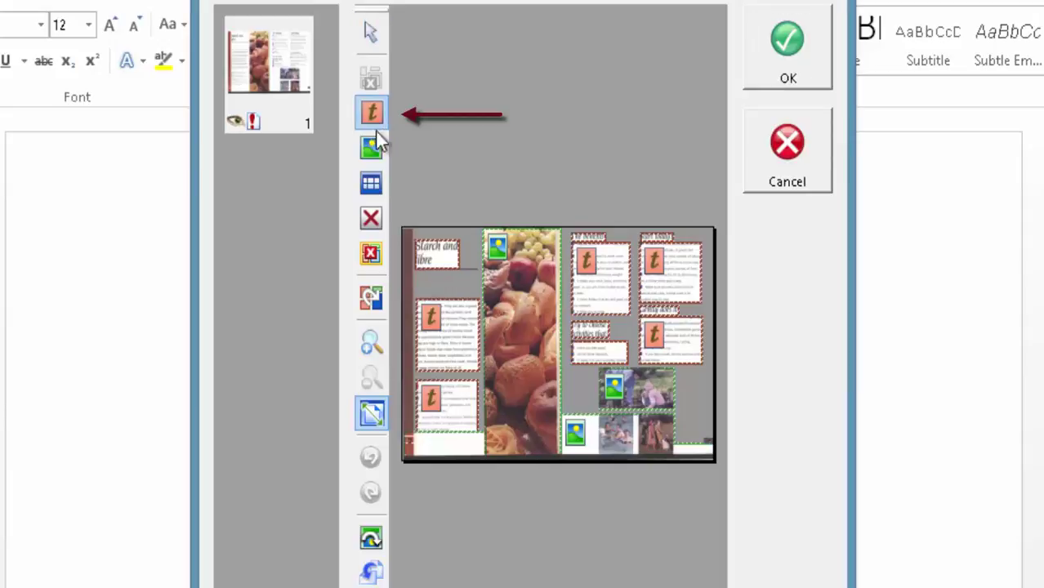
click(535, 386)
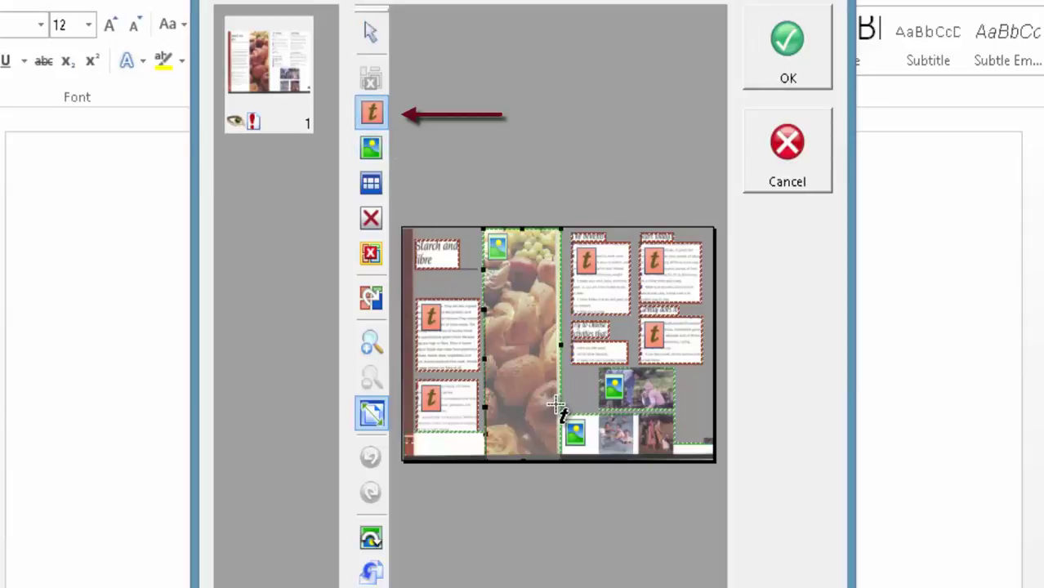
click(682, 454)
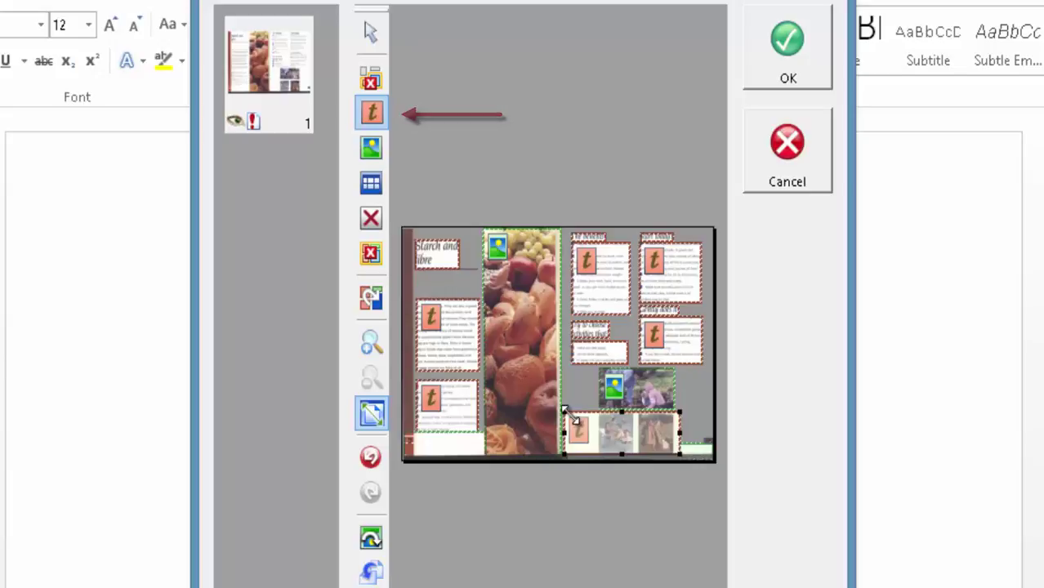
click(371, 146)
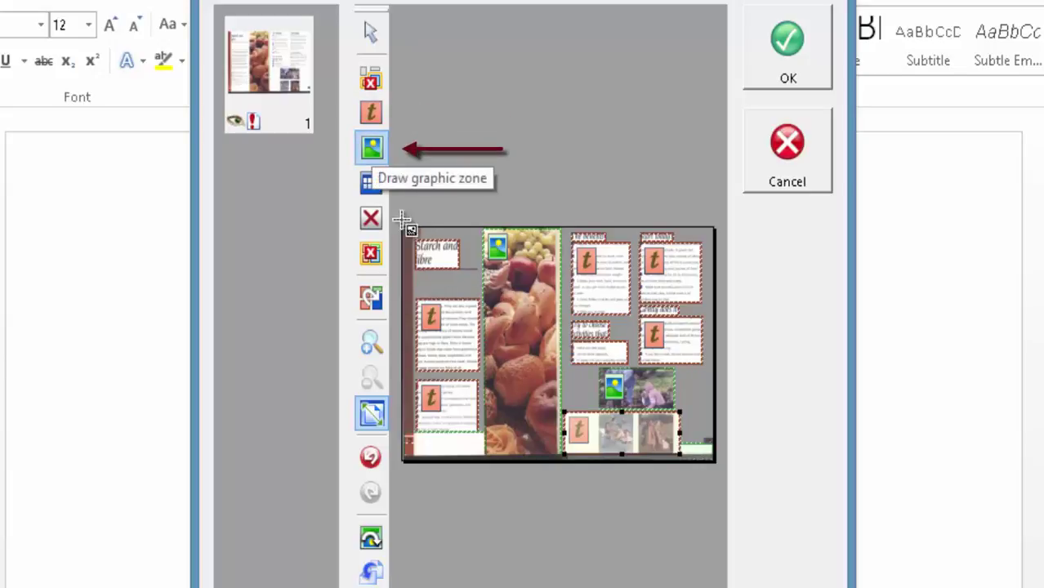
drag(574, 411, 683, 456)
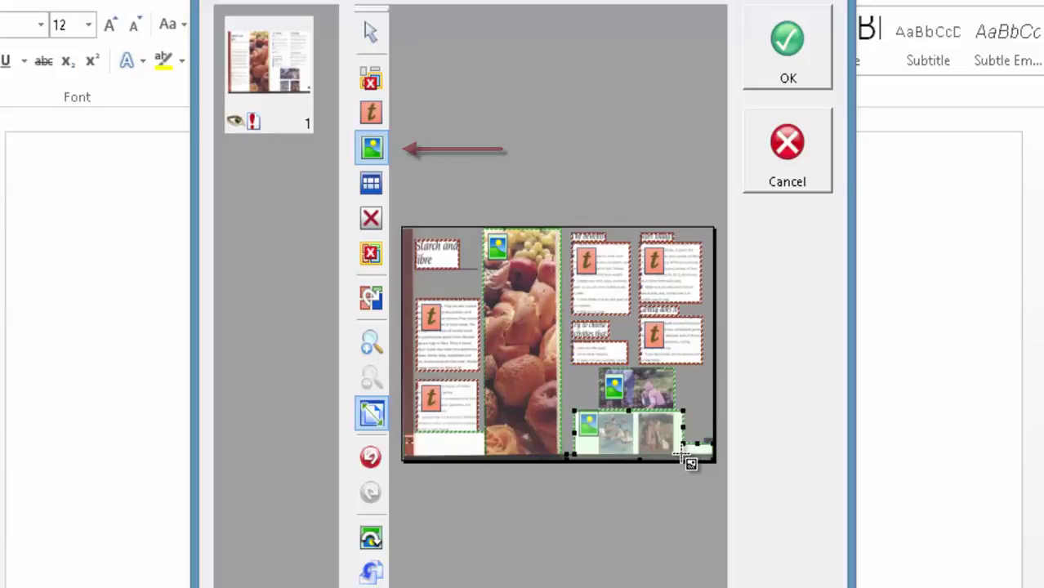
- Try rotating the scanned page a quarter turn and flipping it vertically, restoring its original orientation after each
click(371, 573)
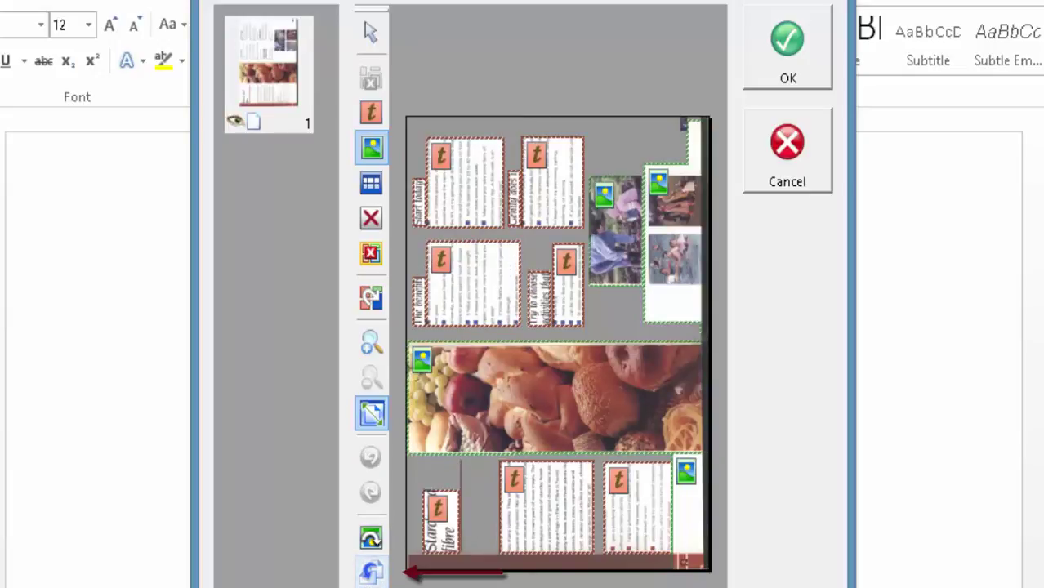
click(371, 573)
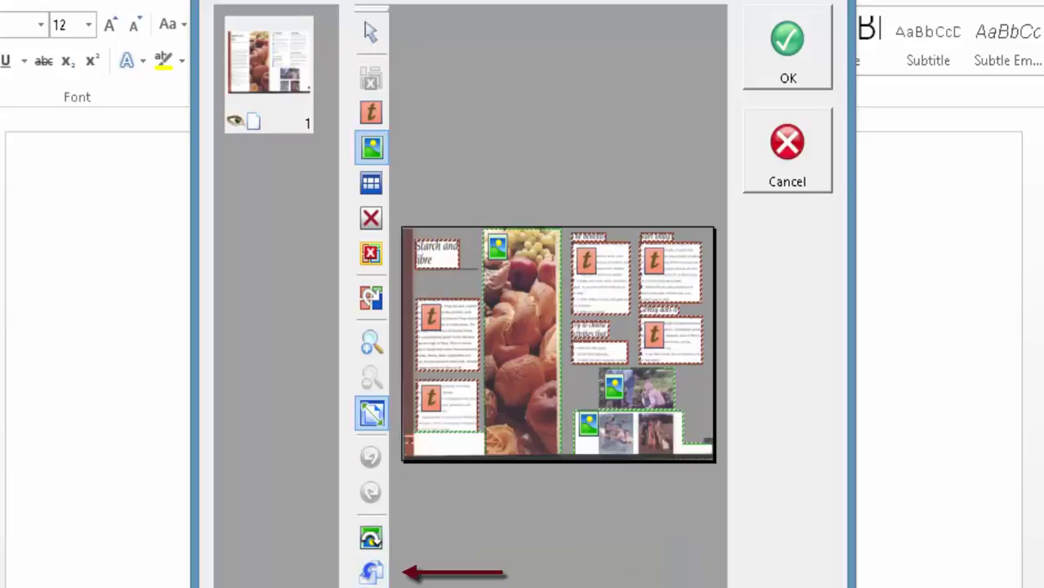
click(373, 543)
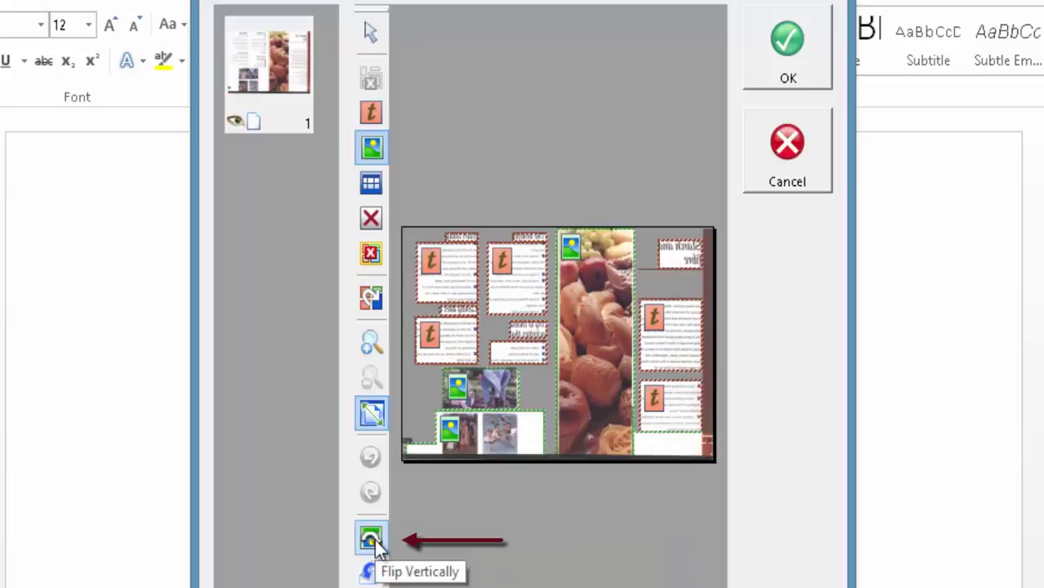
click(372, 542)
click(372, 542)
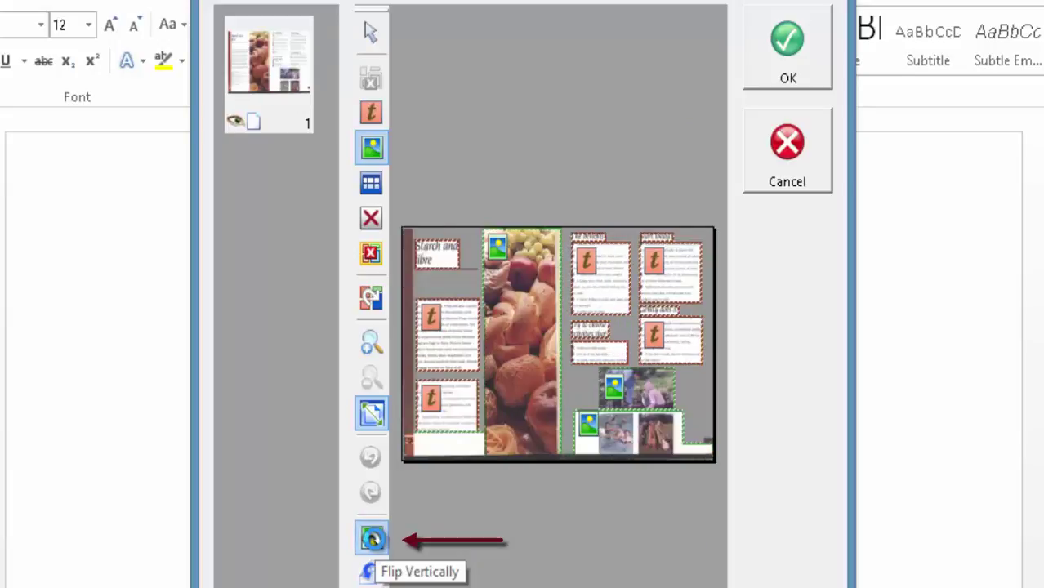
click(373, 541)
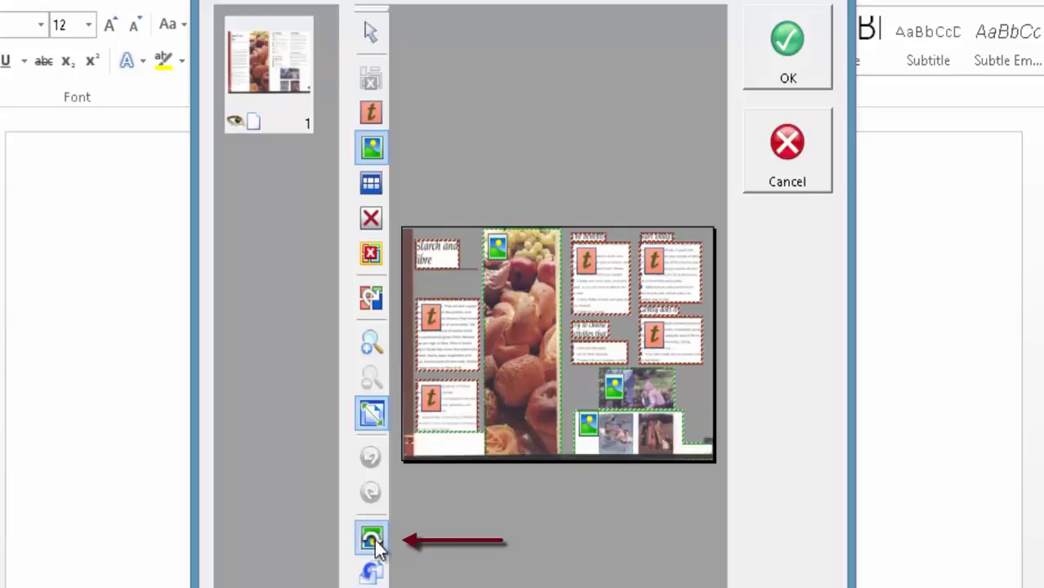
click(372, 541)
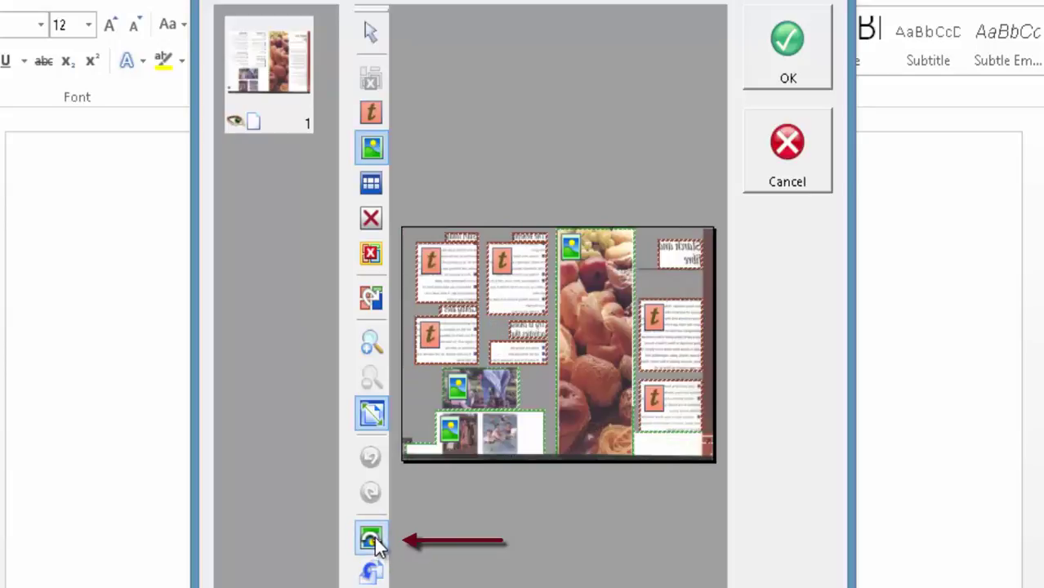
click(372, 542)
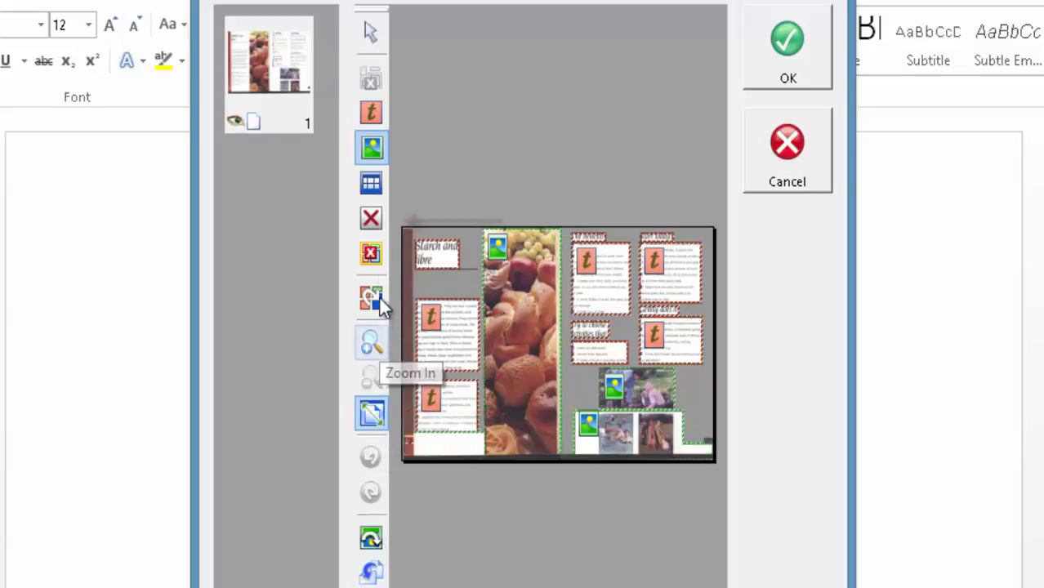
- Draw an ignore zone over the tall food photo, and replace it with a graphic zone covering the same photo
click(373, 218)
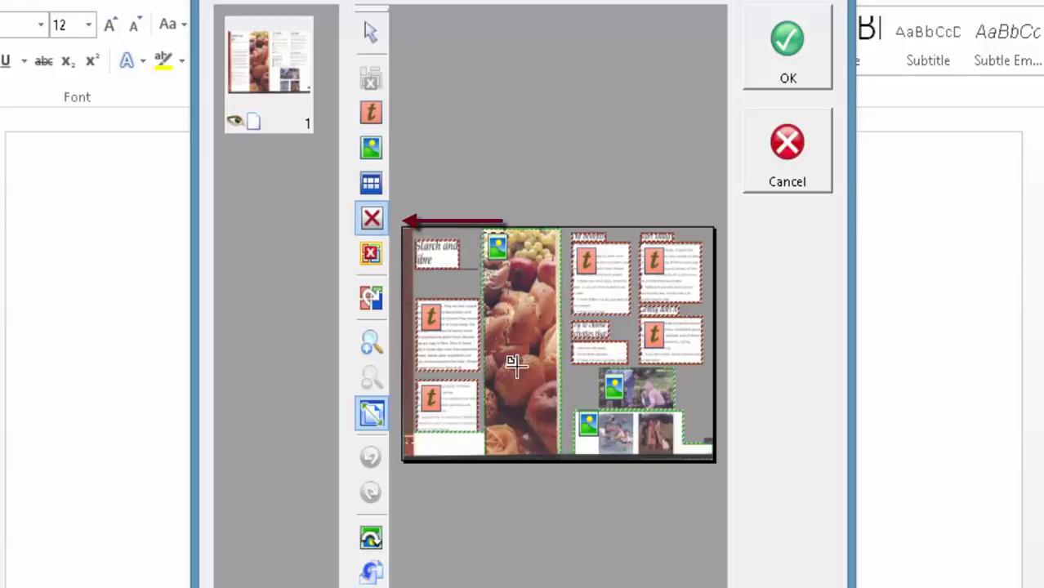
click(566, 459)
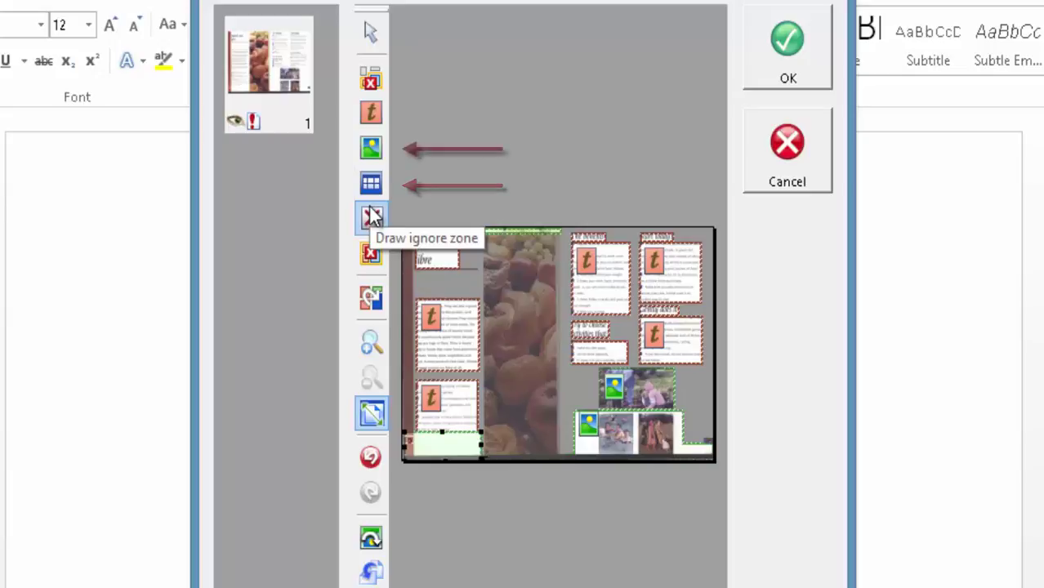
click(375, 157)
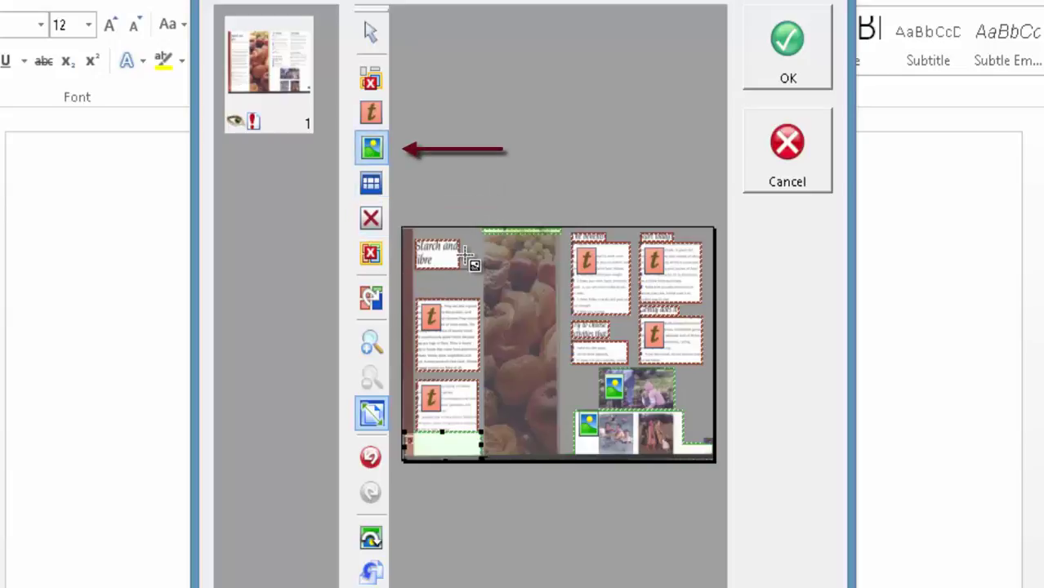
drag(481, 231, 559, 451)
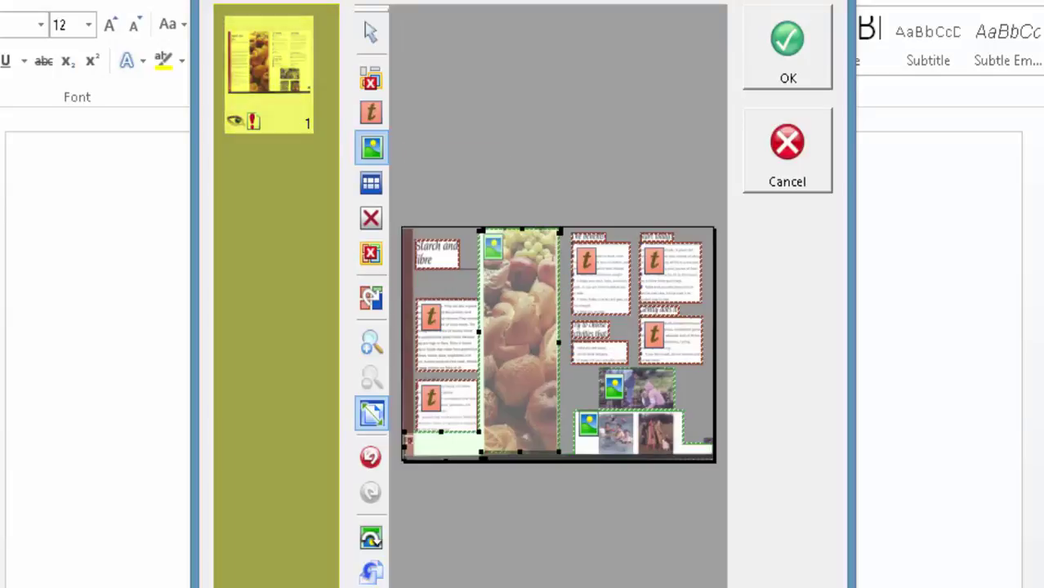
- Place a bookmark on page 1 of the scan and accept the preview to start proofing
right_click(279, 53)
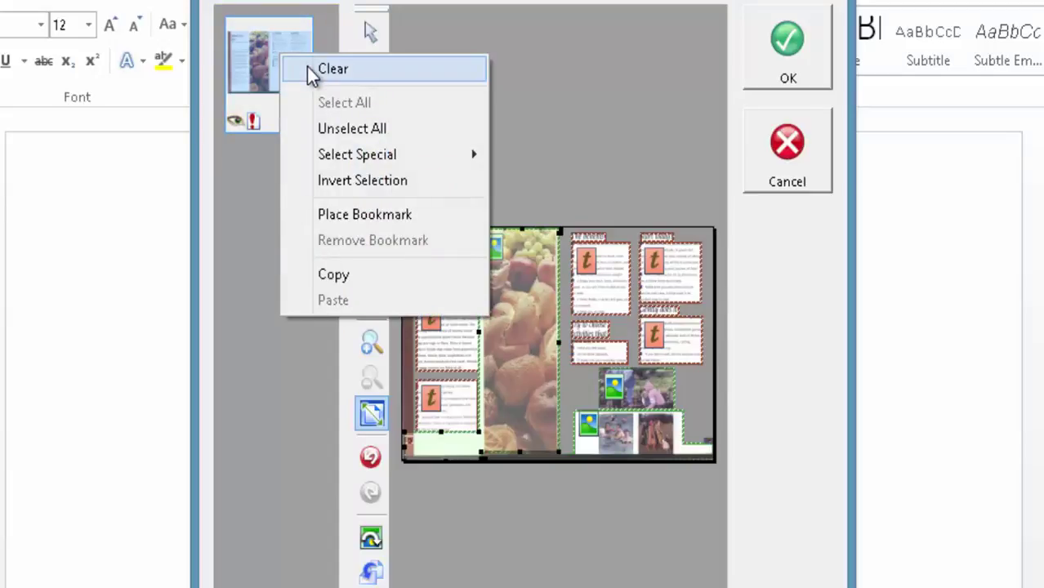
mouse_move(354, 154)
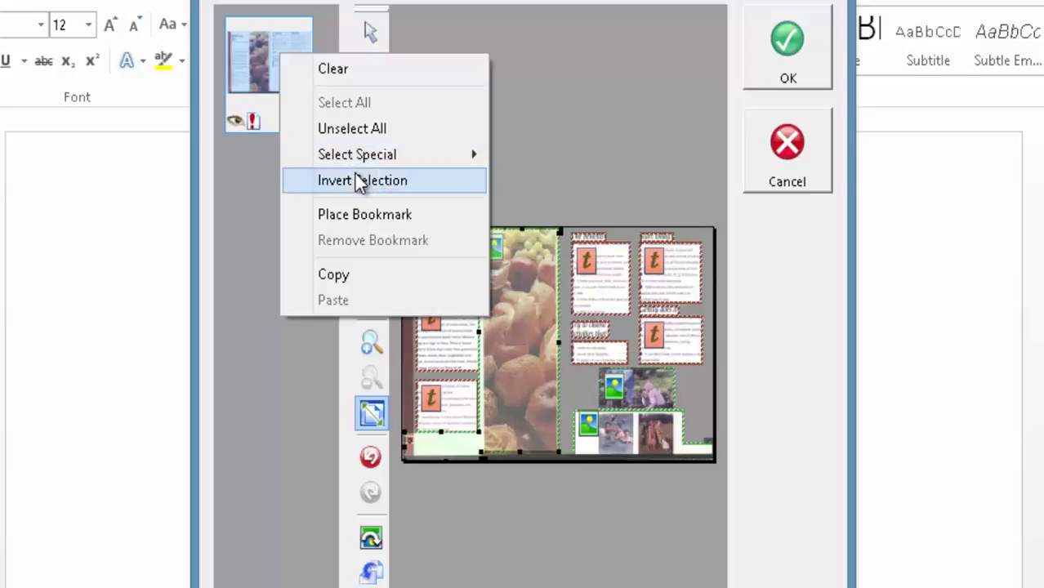
click(355, 215)
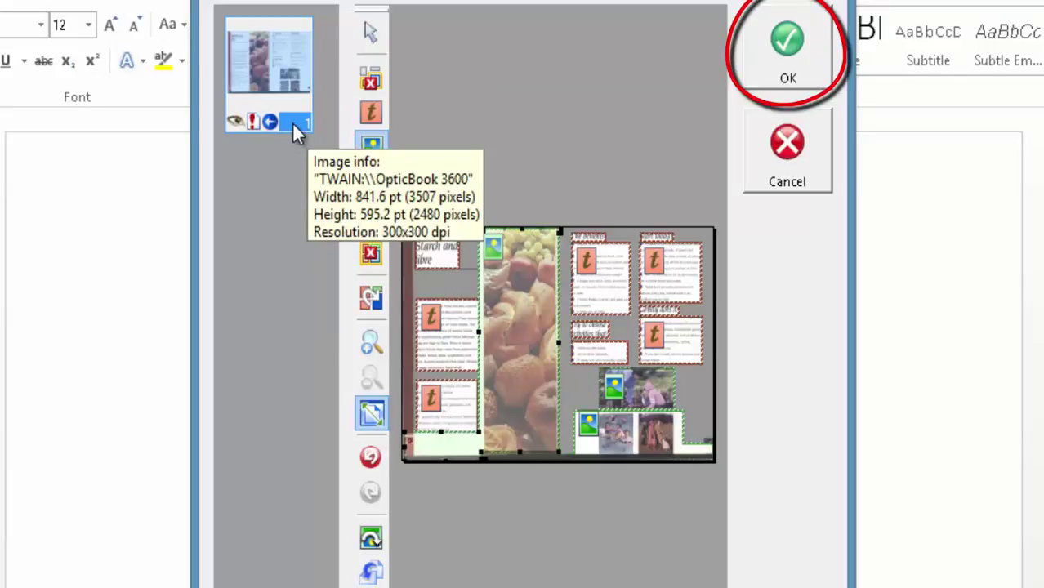
click(778, 59)
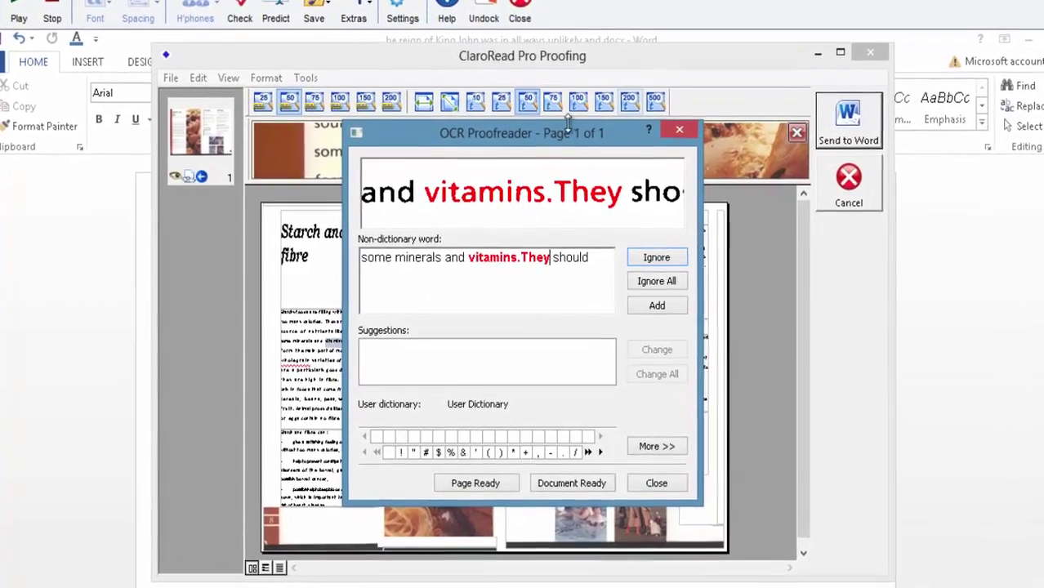
- Proofread the recognised text, ignoring "vitamins.They" and all occurrences of "sc", and send the page to Word
drag(577, 141, 834, 147)
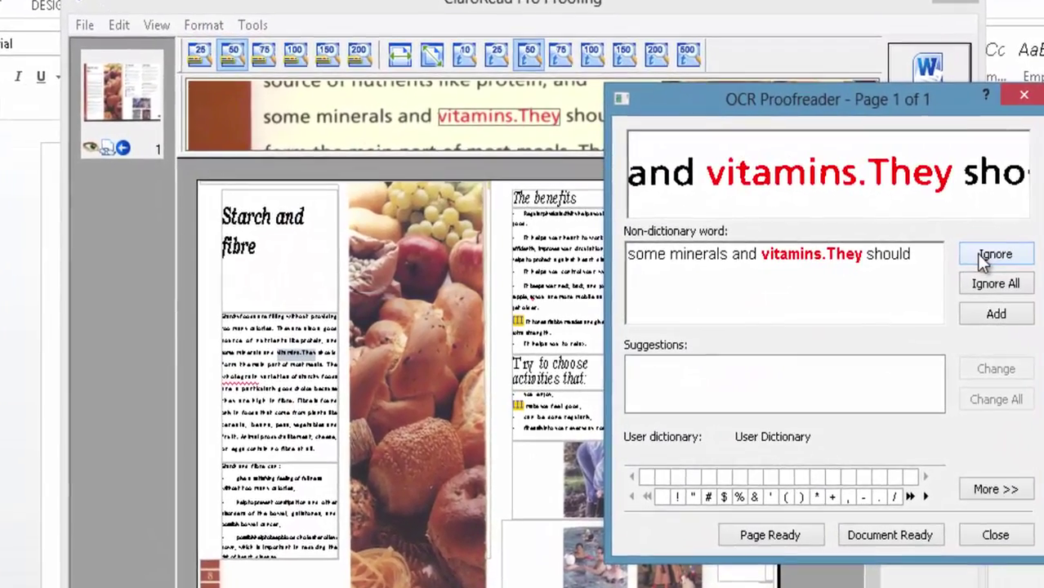
click(950, 258)
click(976, 253)
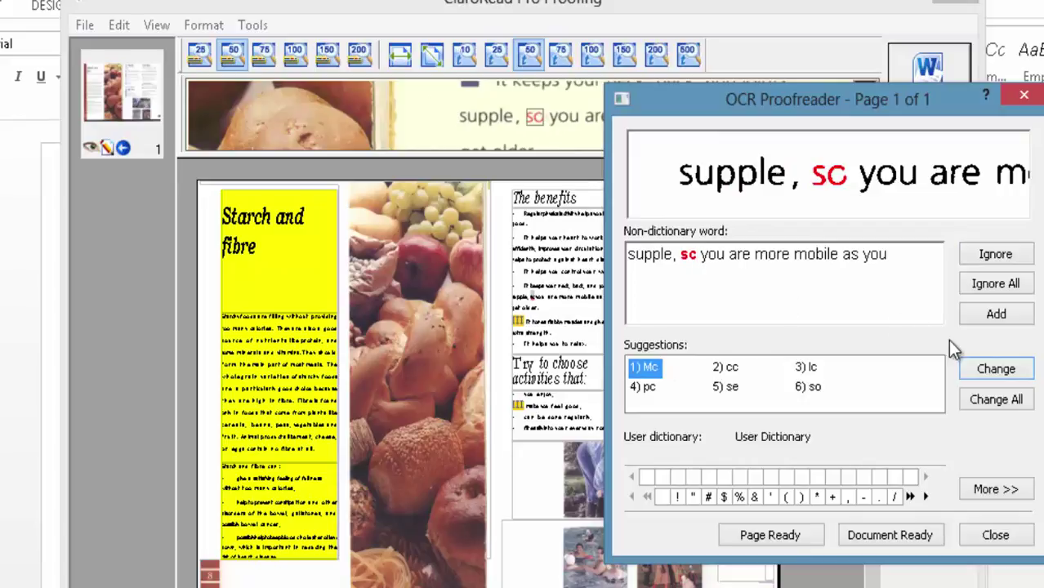
click(988, 285)
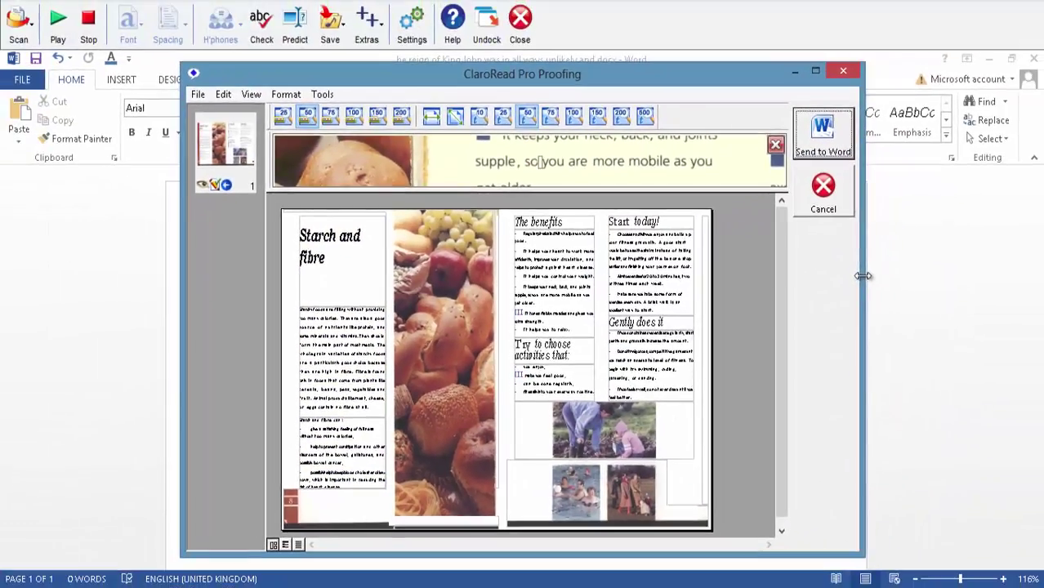
click(823, 135)
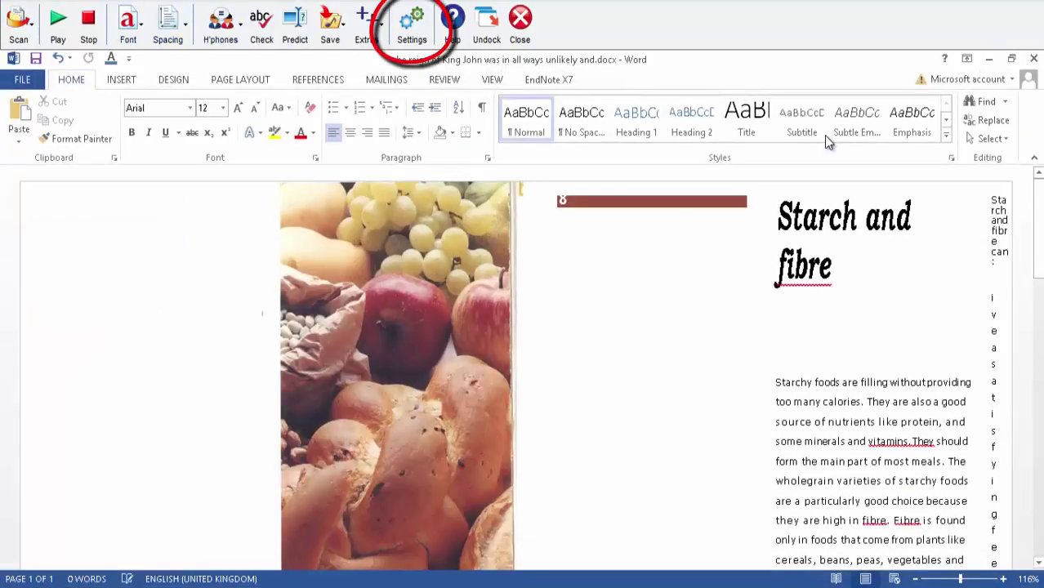
- Turn off Proofread before converting to text in the scan settings and return to the converted document
click(412, 24)
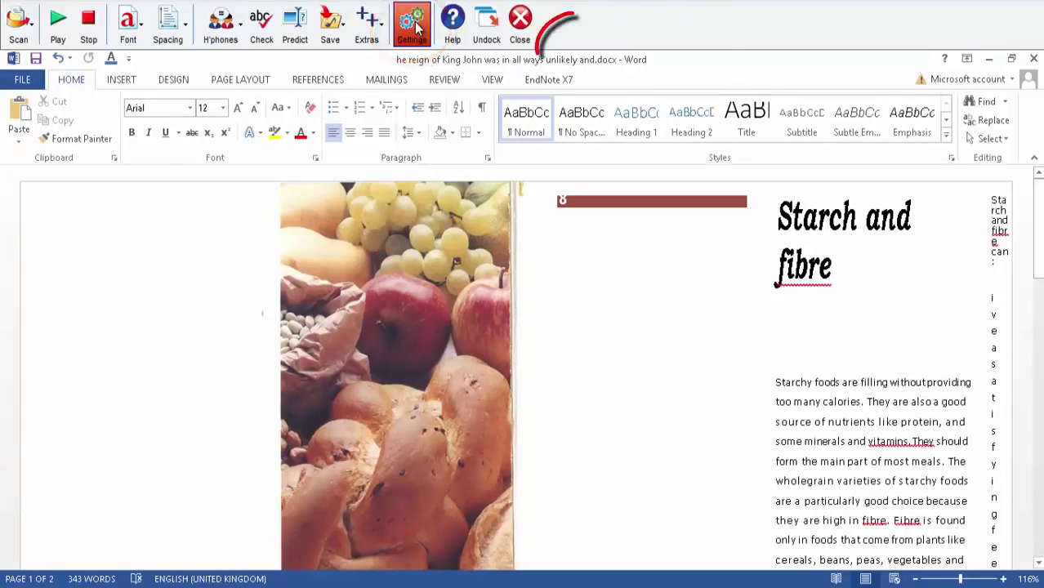
click(558, 47)
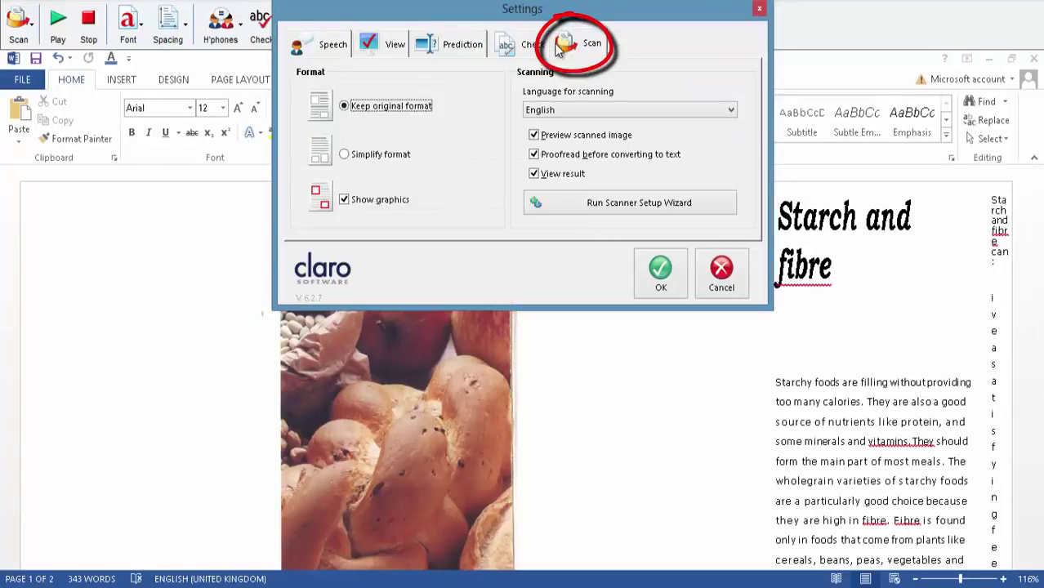
click(534, 156)
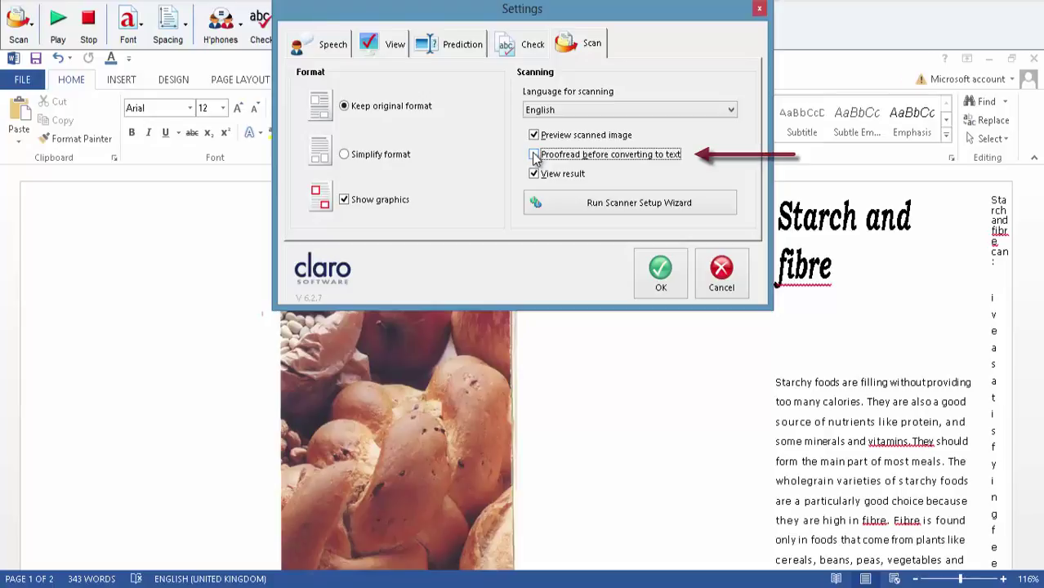
click(662, 269)
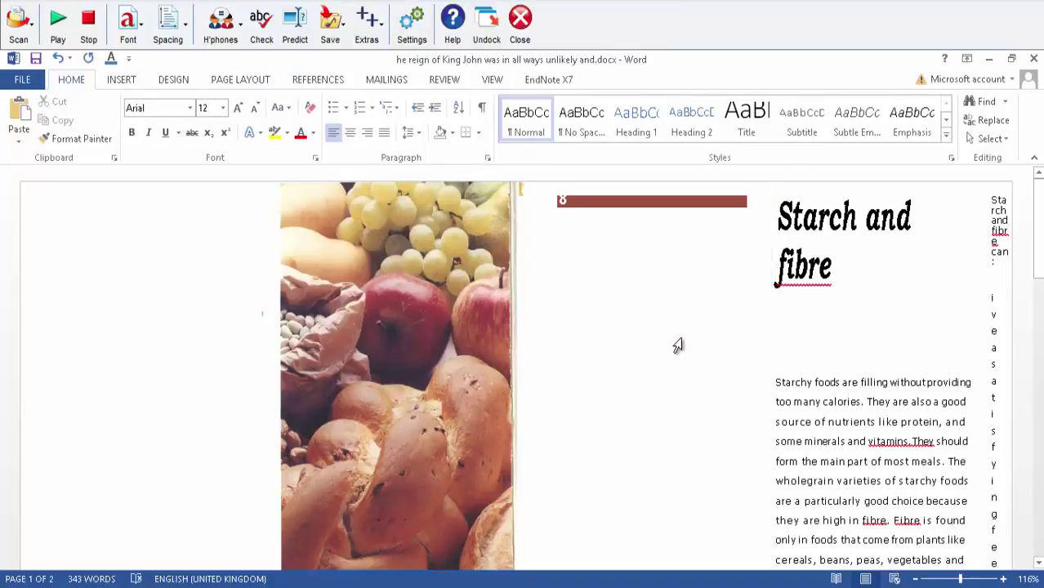
scroll(682, 344, down, 6)
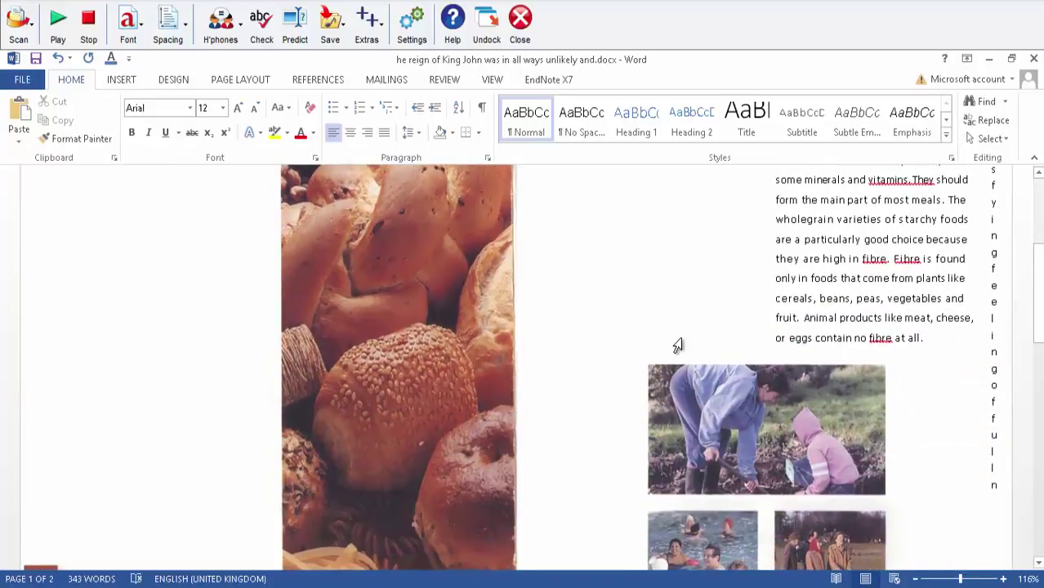
- Look over the converted document, then read the paragraph starting "Starchy foods" aloud and stop the playback
scroll(678, 345, down, 10)
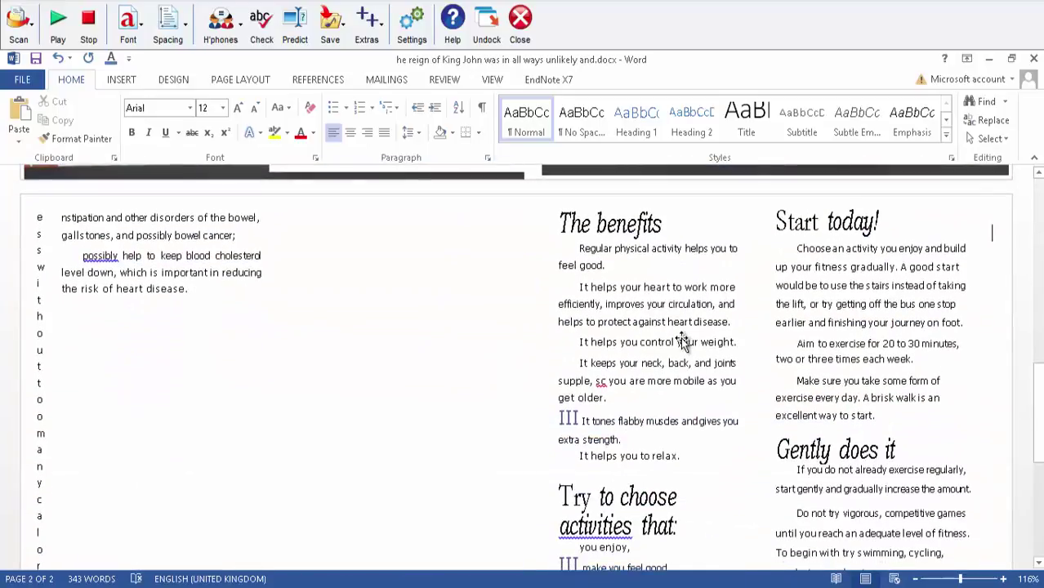
scroll(683, 345, up, 12)
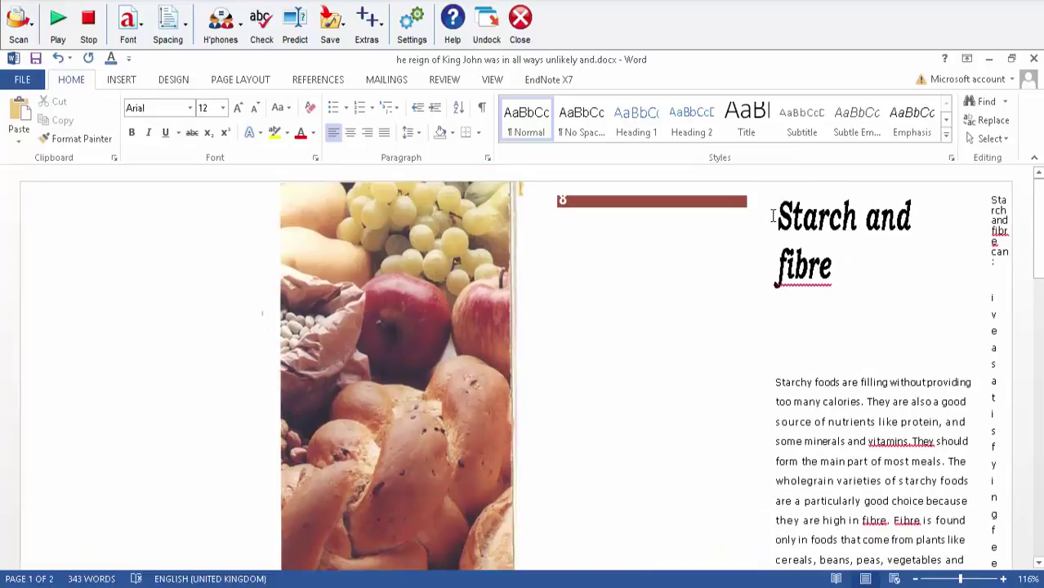
click(770, 382)
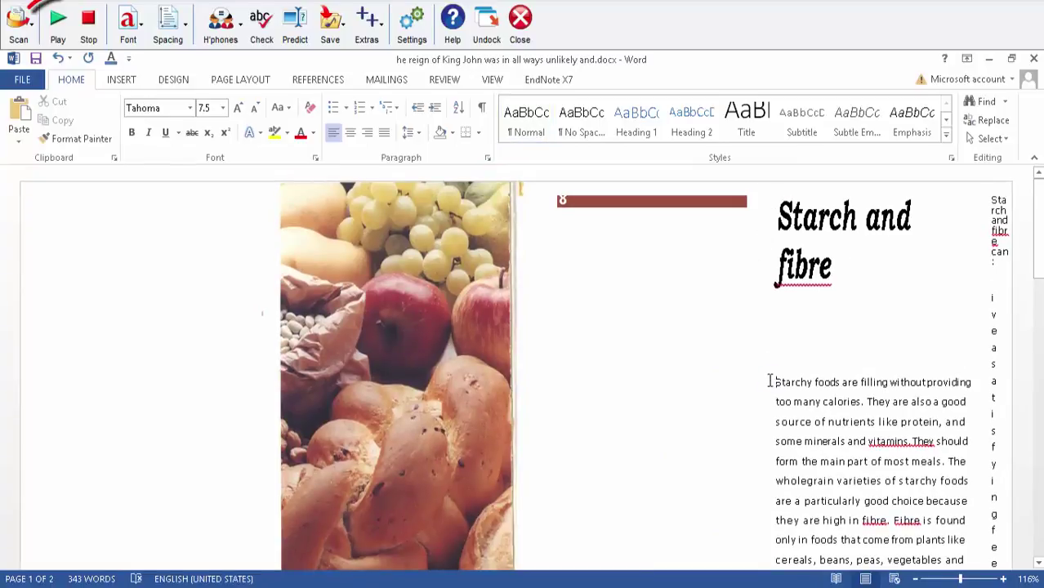
click(59, 25)
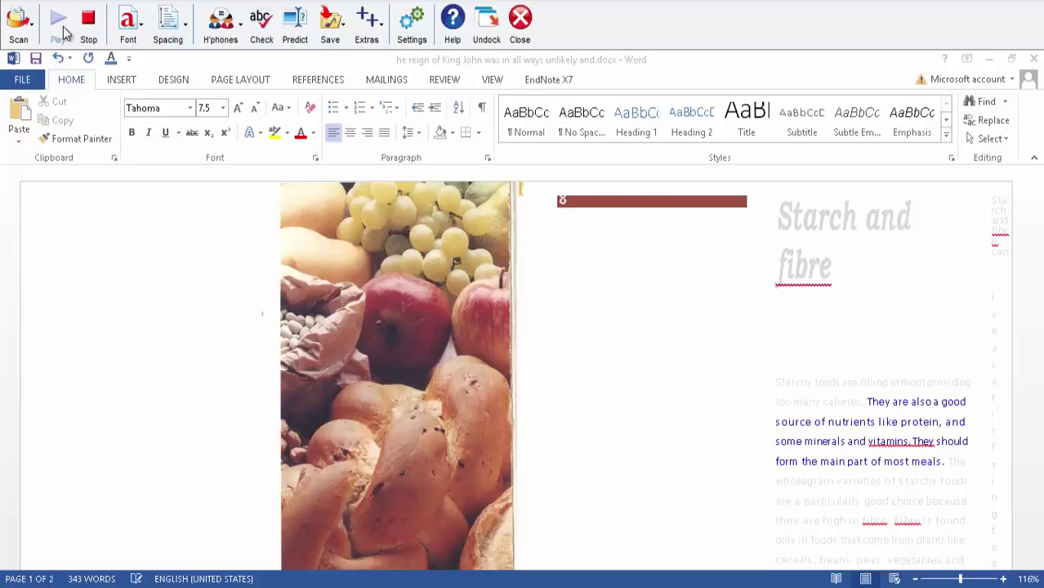
click(89, 27)
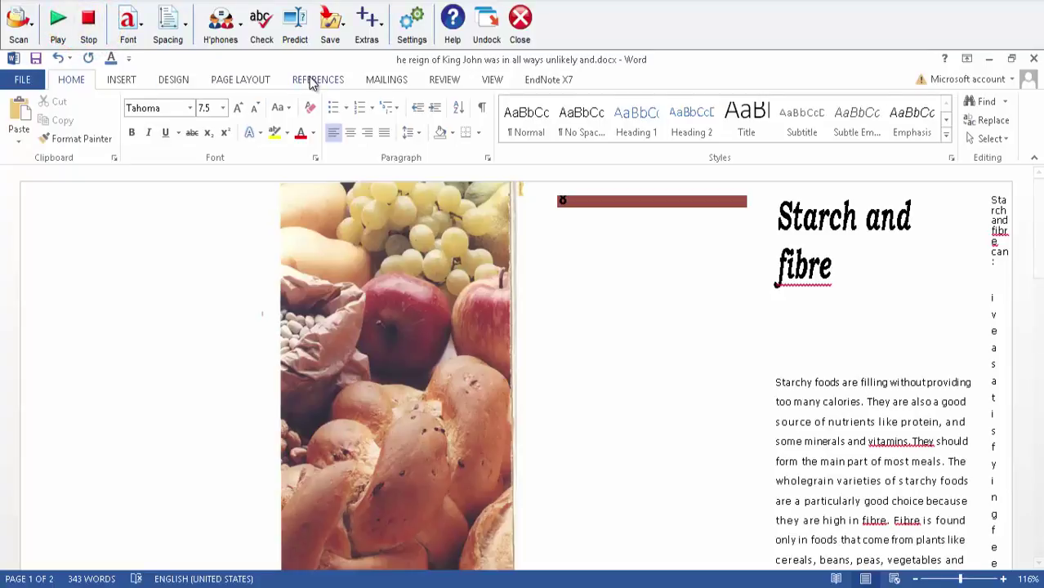
- Turn off Focus sentence in the advanced speech settings and play a short part of the paragraph aloud again
click(411, 23)
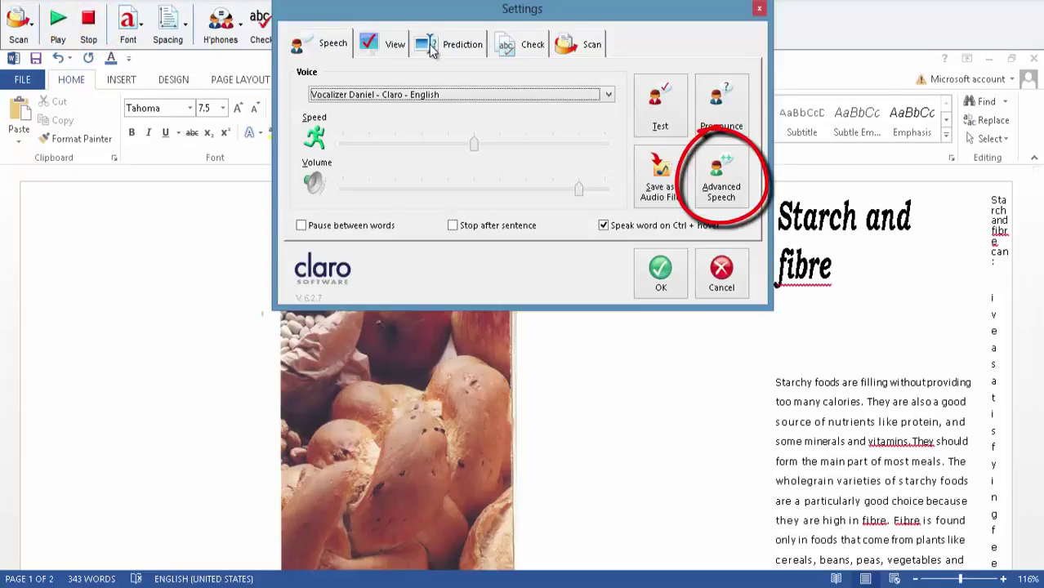
click(724, 182)
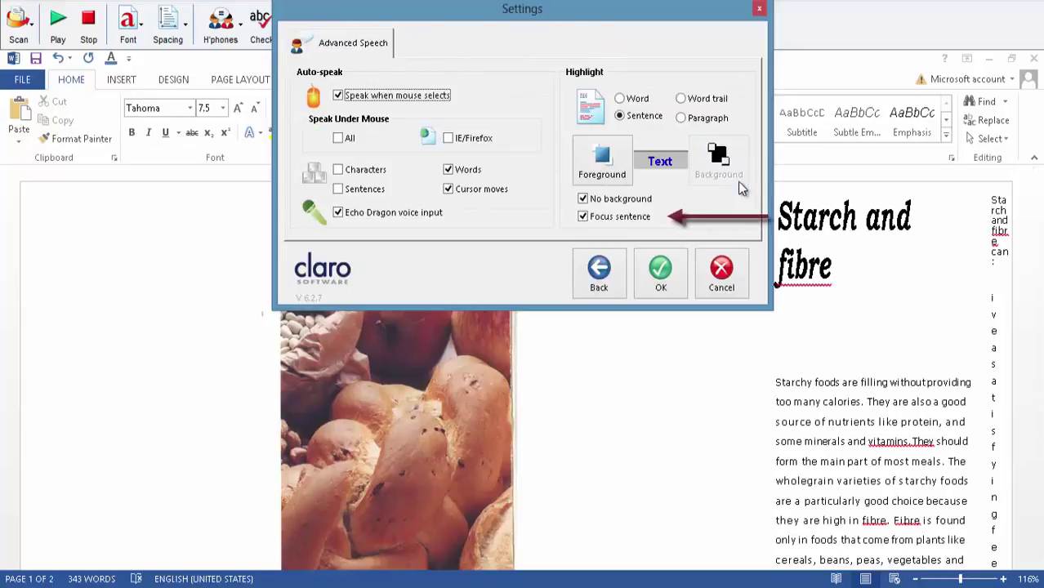
click(585, 220)
click(658, 276)
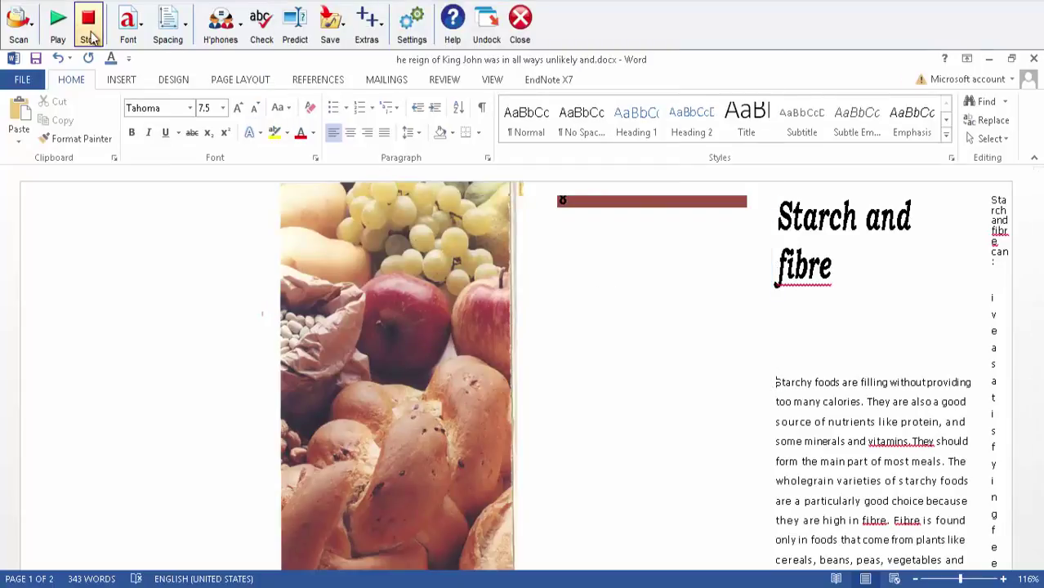
click(59, 25)
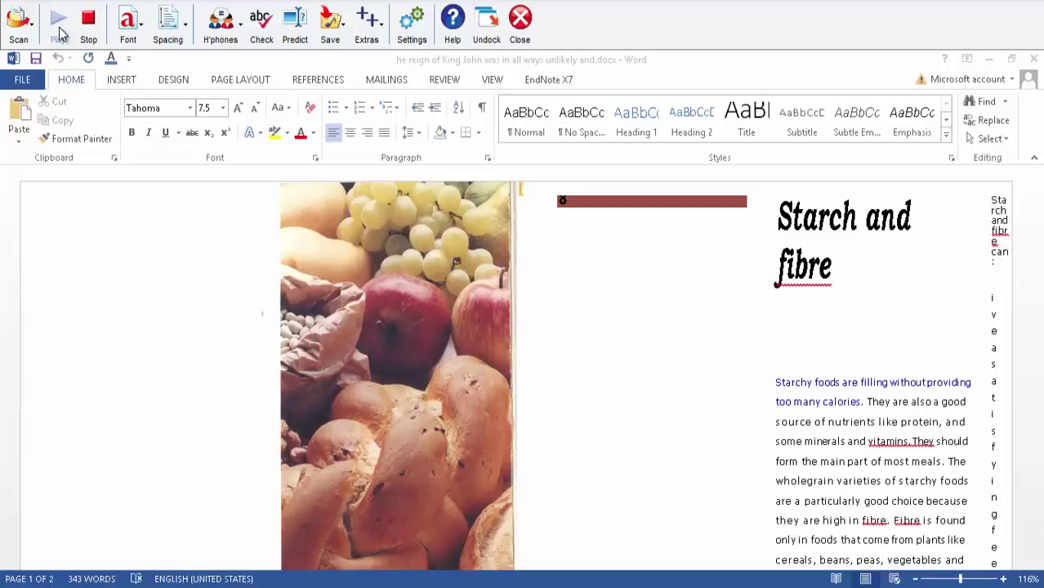
click(87, 29)
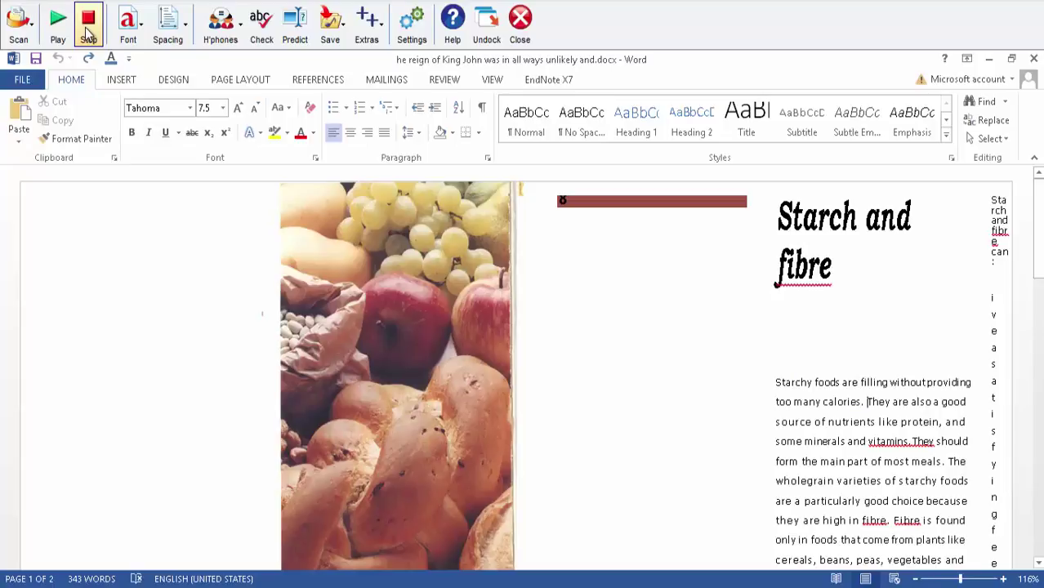
- Scan from a PDF file, loading "he reign of King John was in all ways unlikely and.pdf" from the History folder in Documents
click(19, 28)
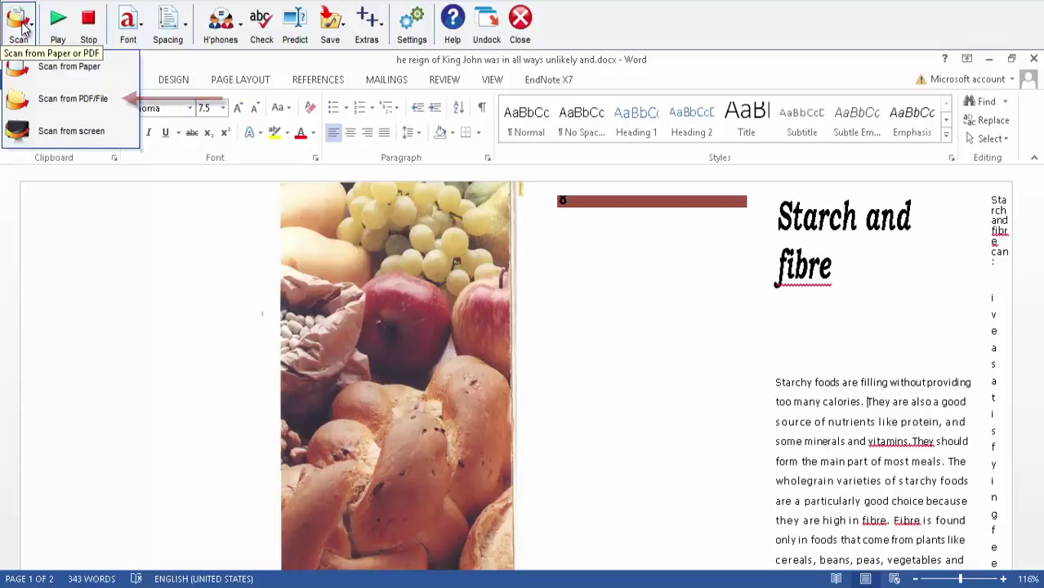
click(20, 24)
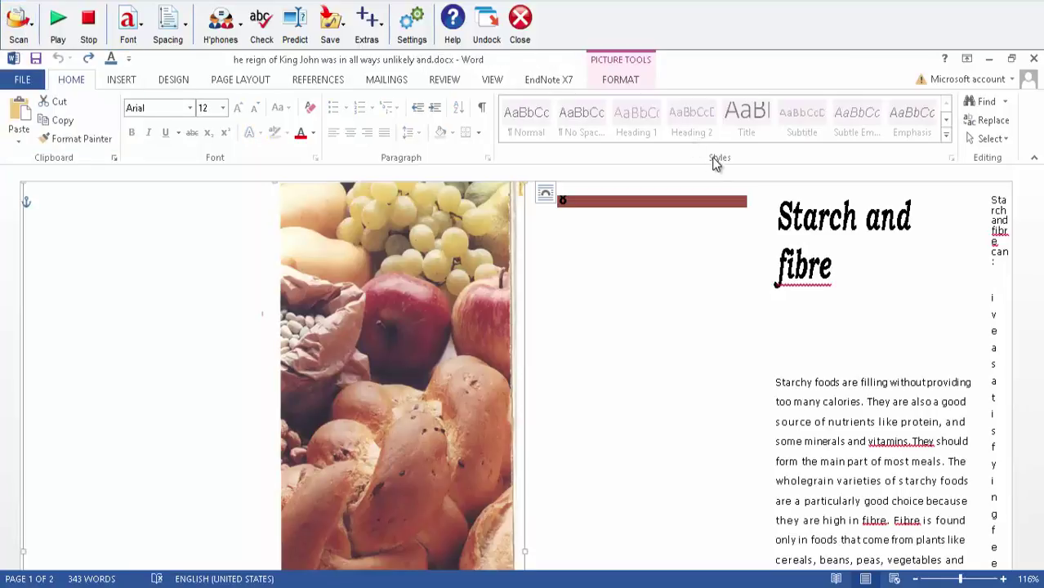
click(15, 25)
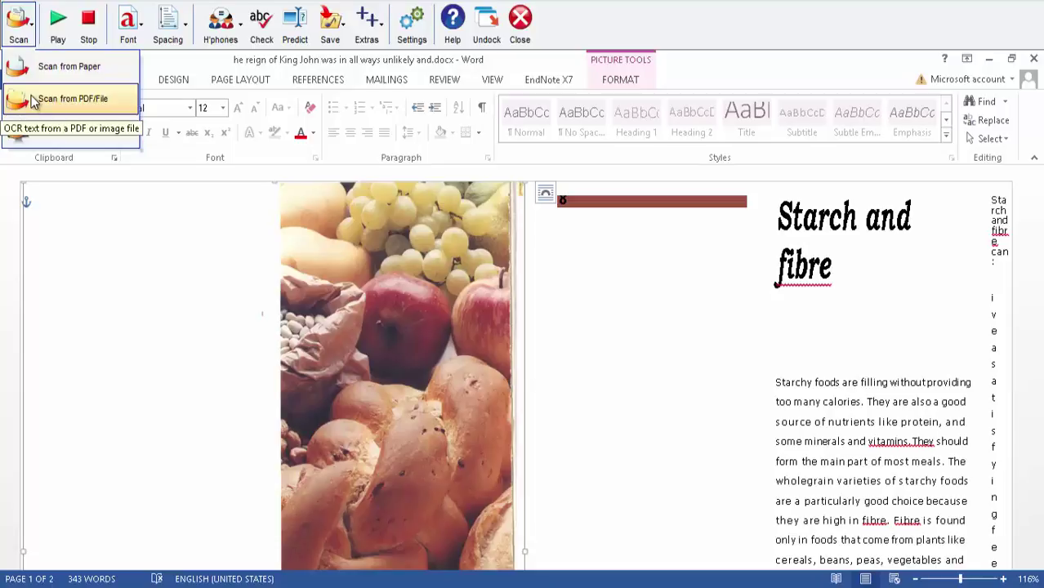
click(32, 100)
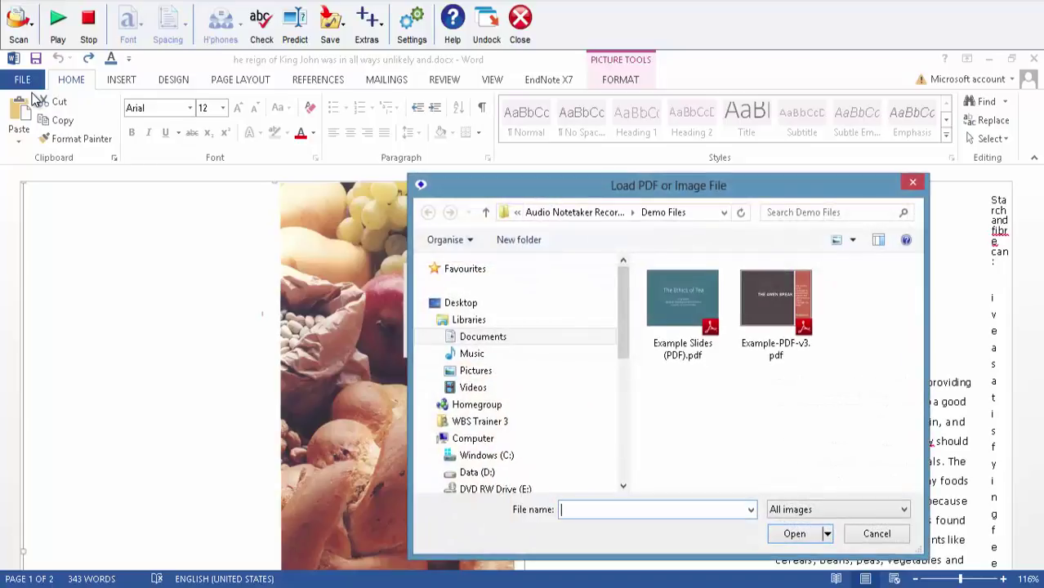
click(474, 341)
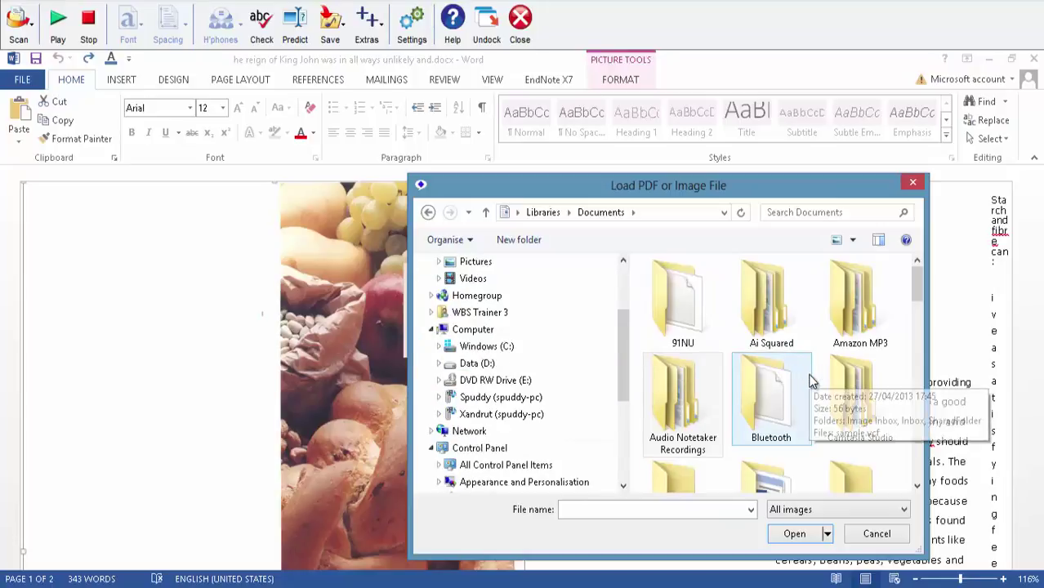
drag(917, 280, 907, 309)
double_click(858, 320)
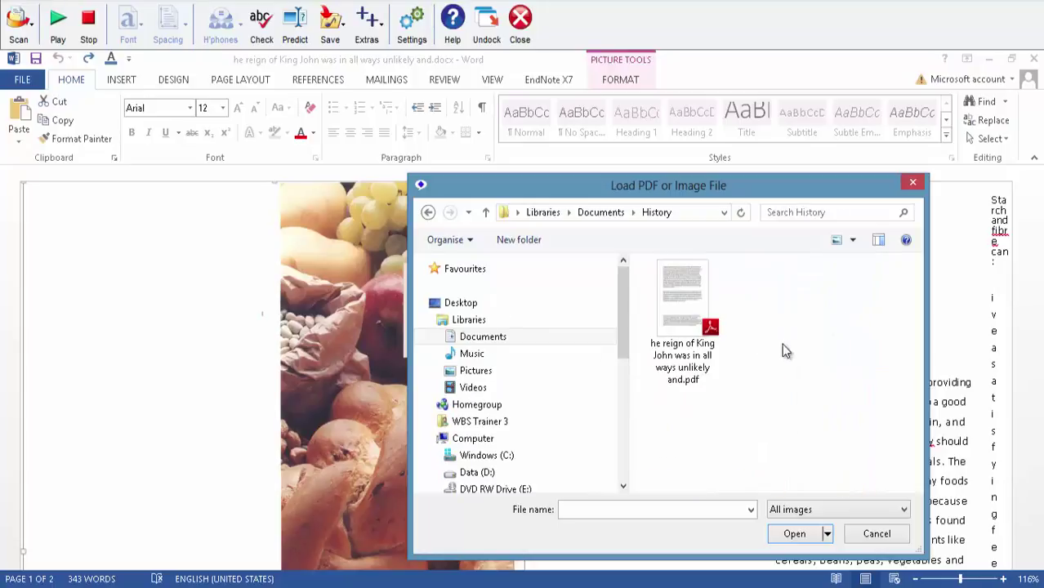
click(684, 316)
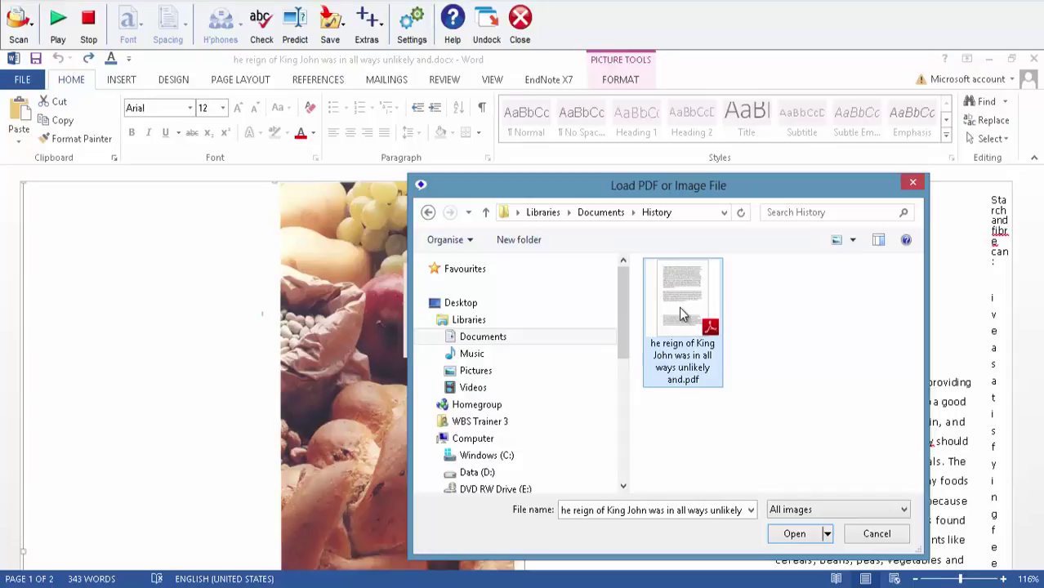
click(811, 546)
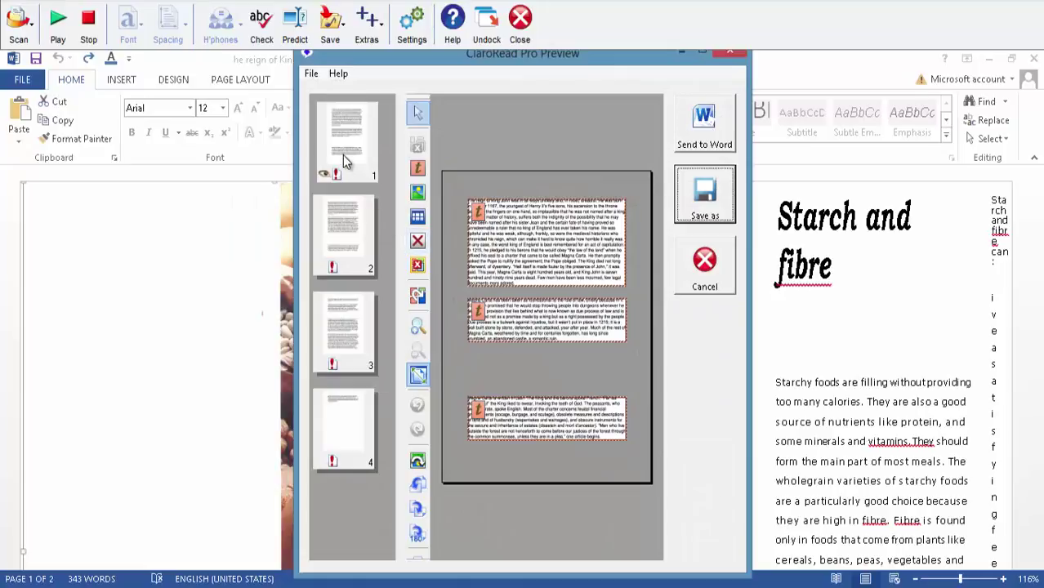
- Check pages 1 to 4 of the PDF in the scan preview and send it to Word
mouse_move(343, 160)
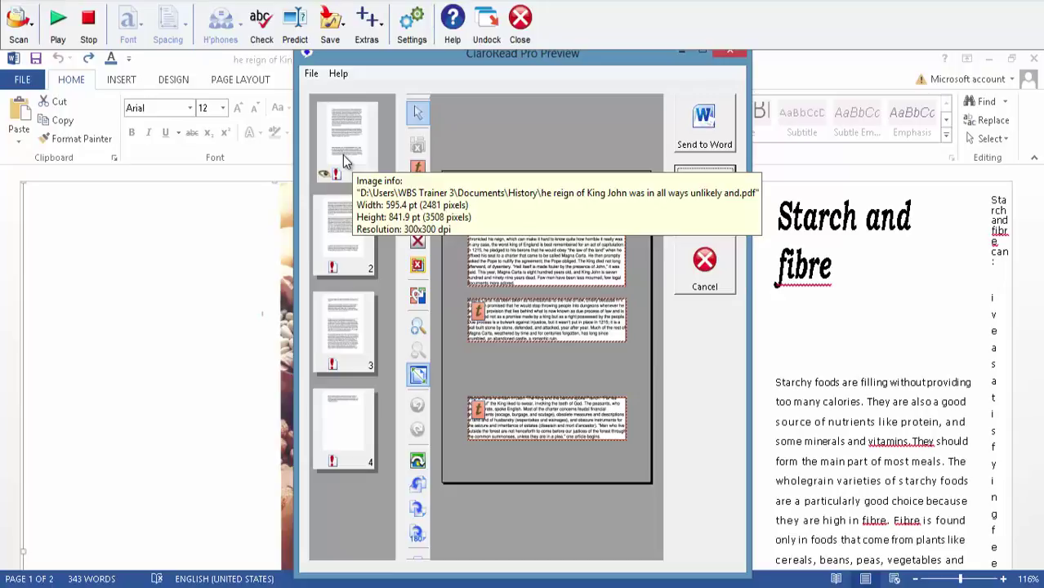
click(336, 219)
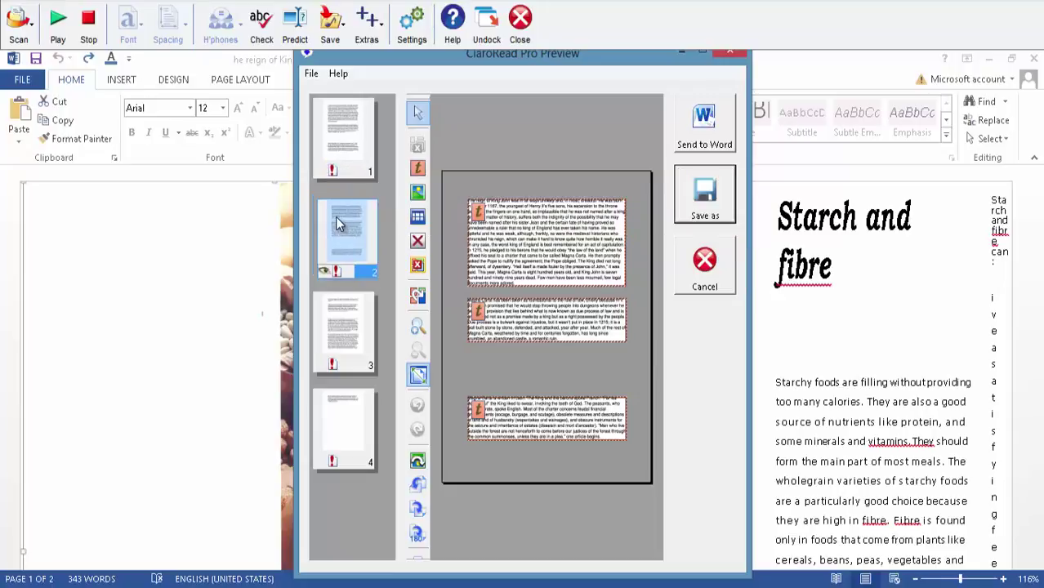
click(329, 322)
click(328, 413)
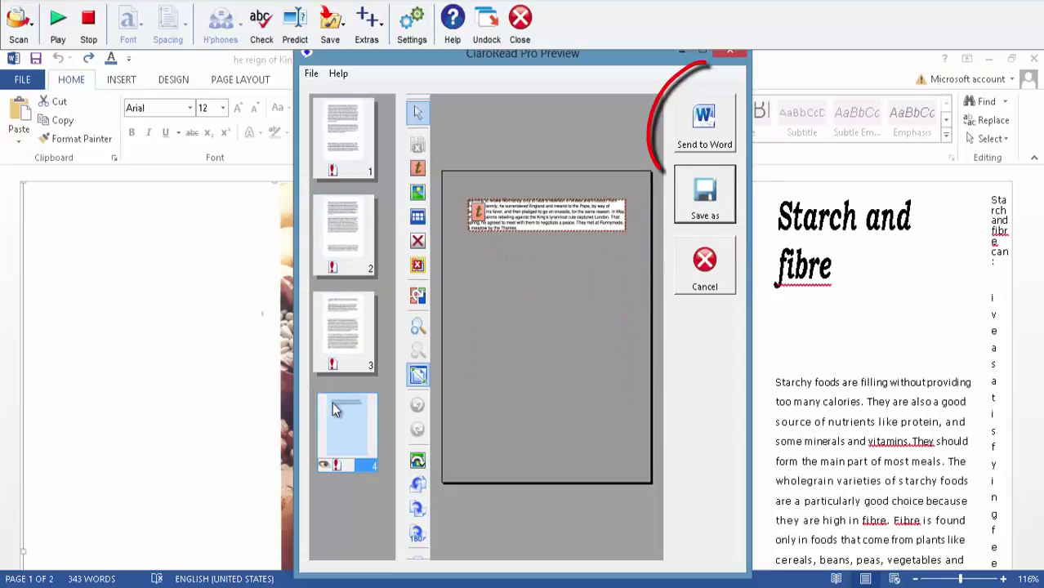
click(350, 173)
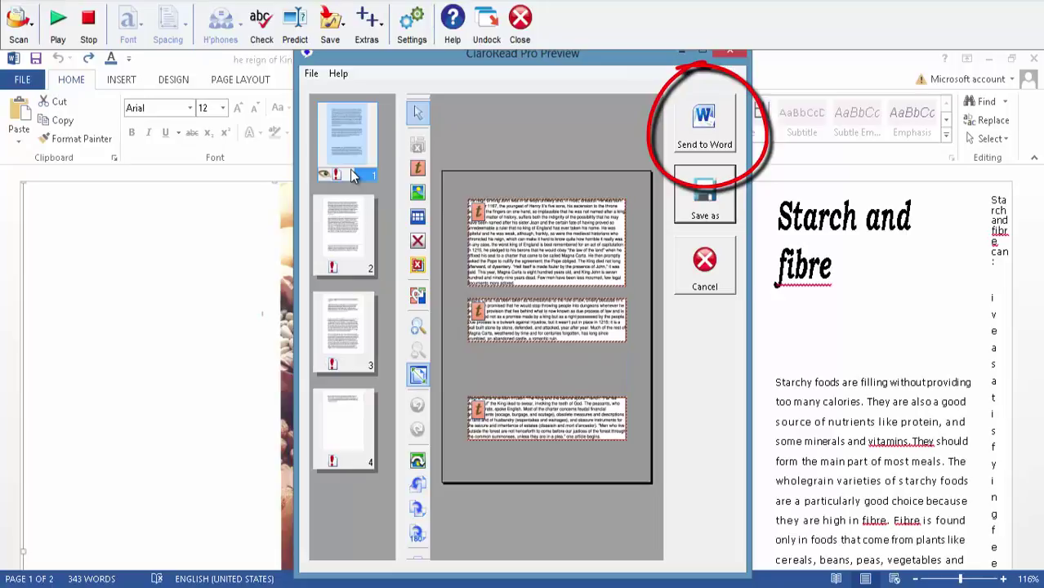
click(702, 117)
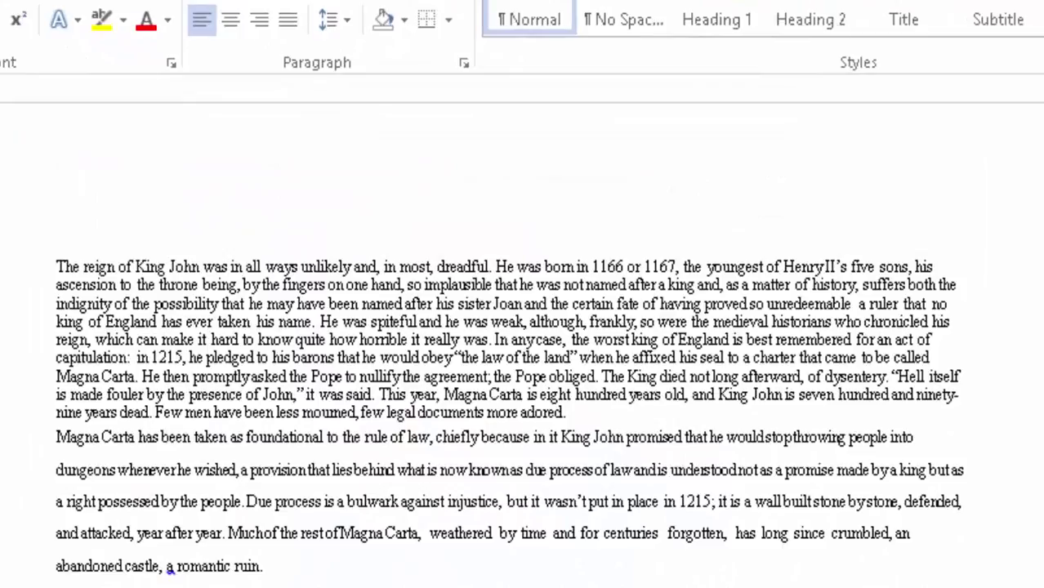
- Look through the converted King John document, read its opening sentence aloud and stop the playback
scroll(523, 368, down, 15)
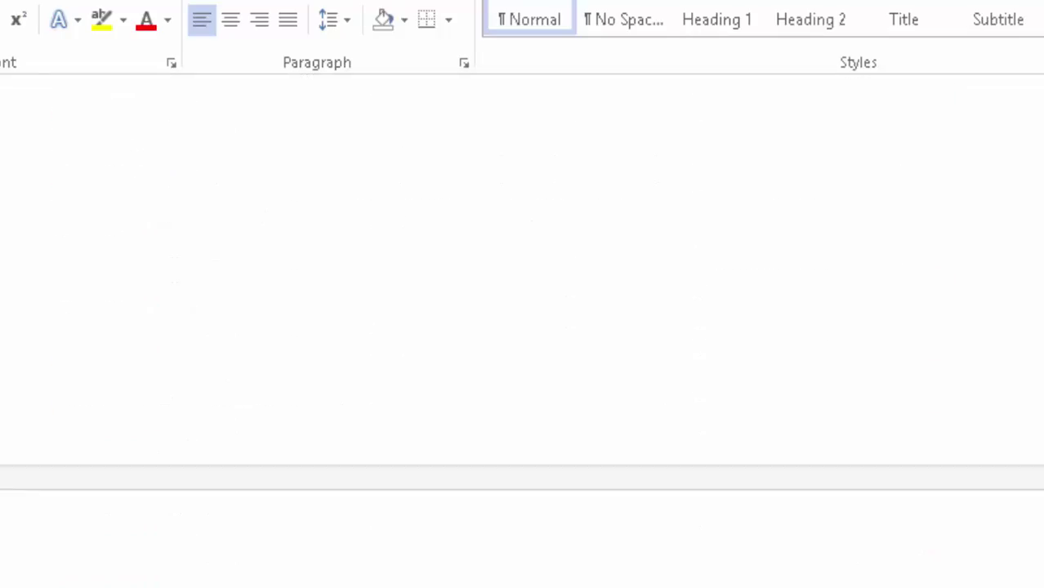
scroll(523, 326, up, 15)
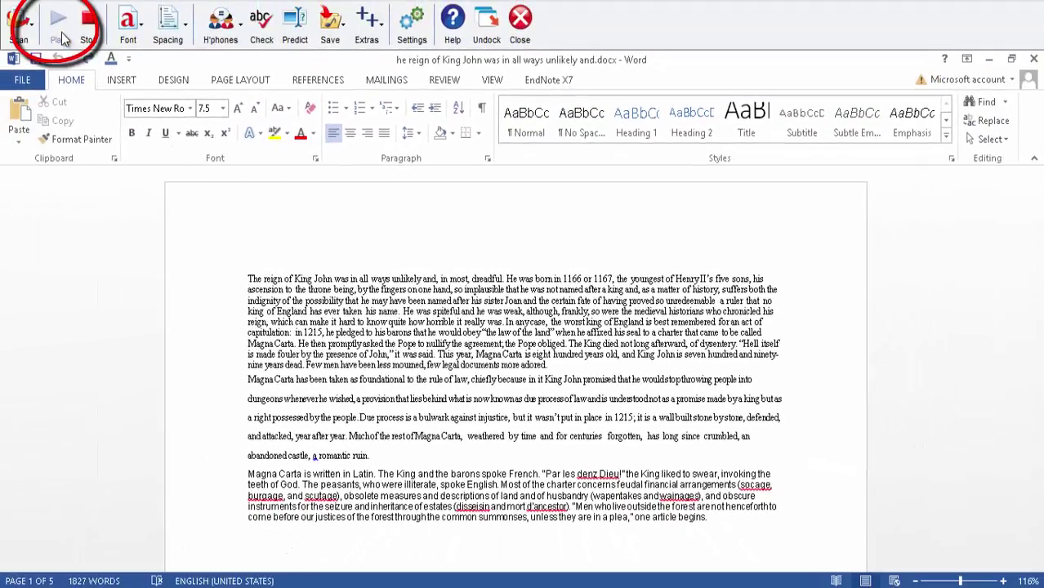
click(61, 32)
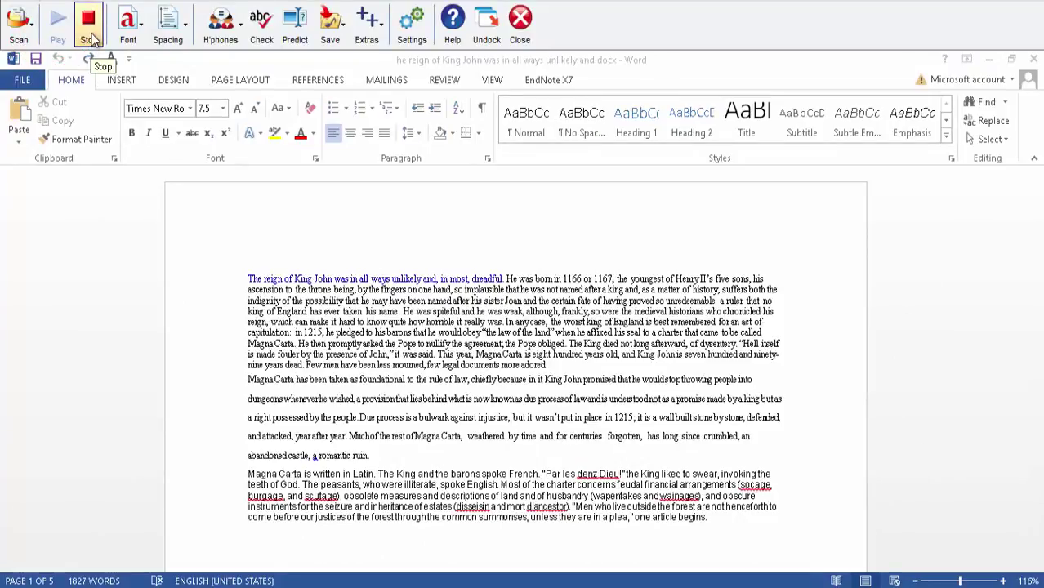
click(90, 32)
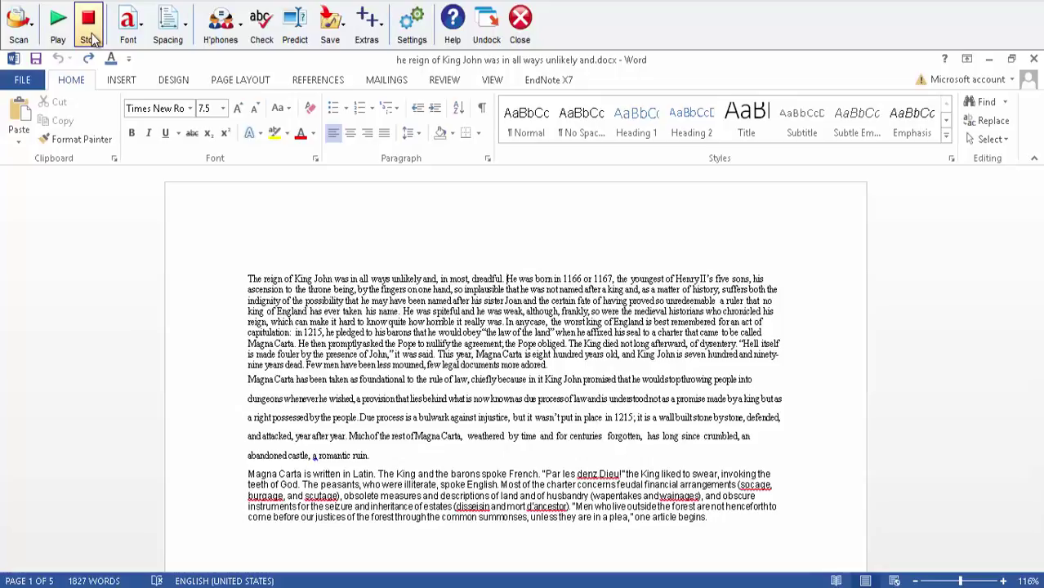
click(13, 27)
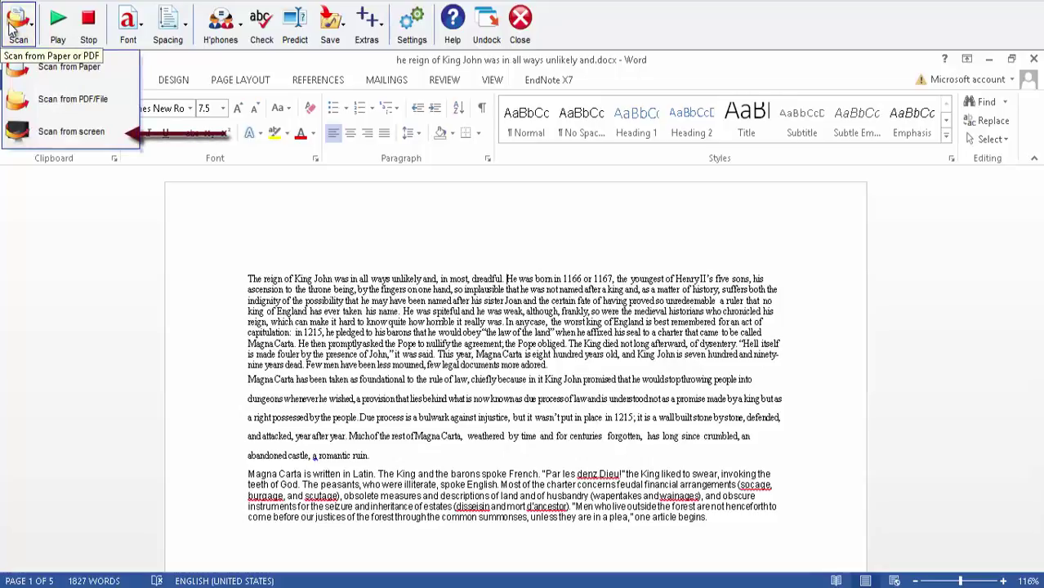
click(76, 314)
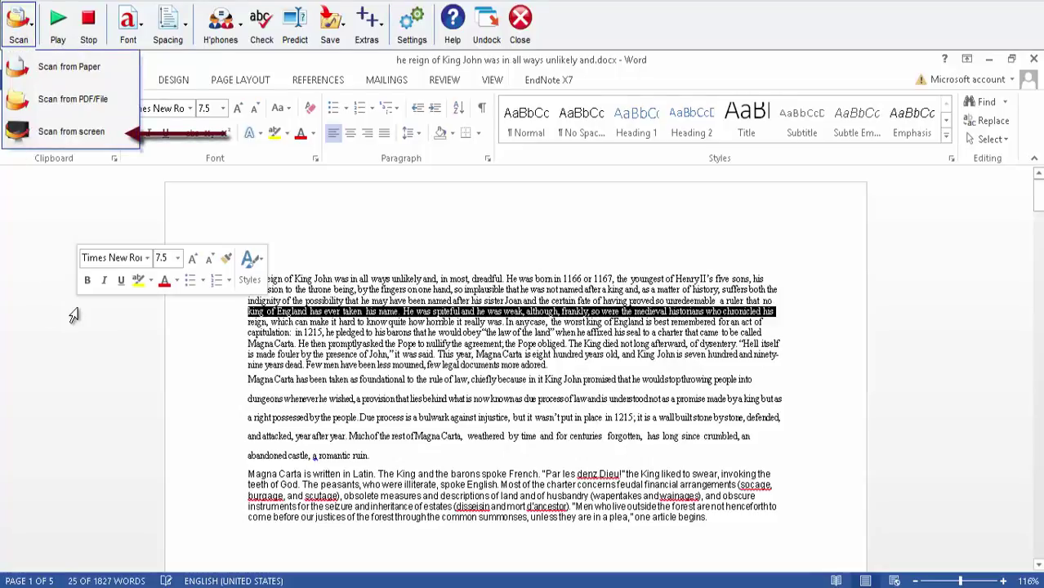
click(90, 344)
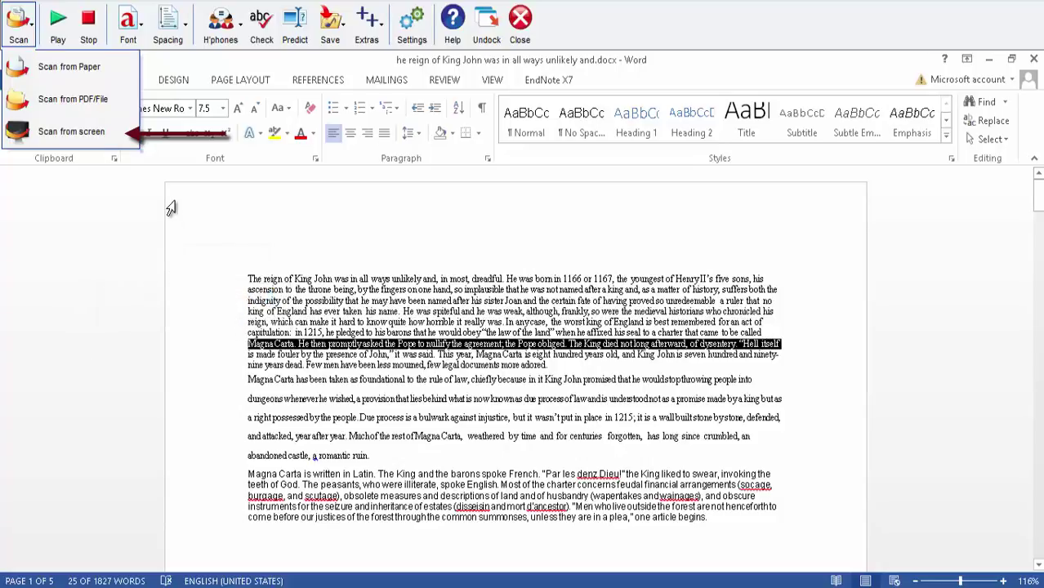
click(71, 131)
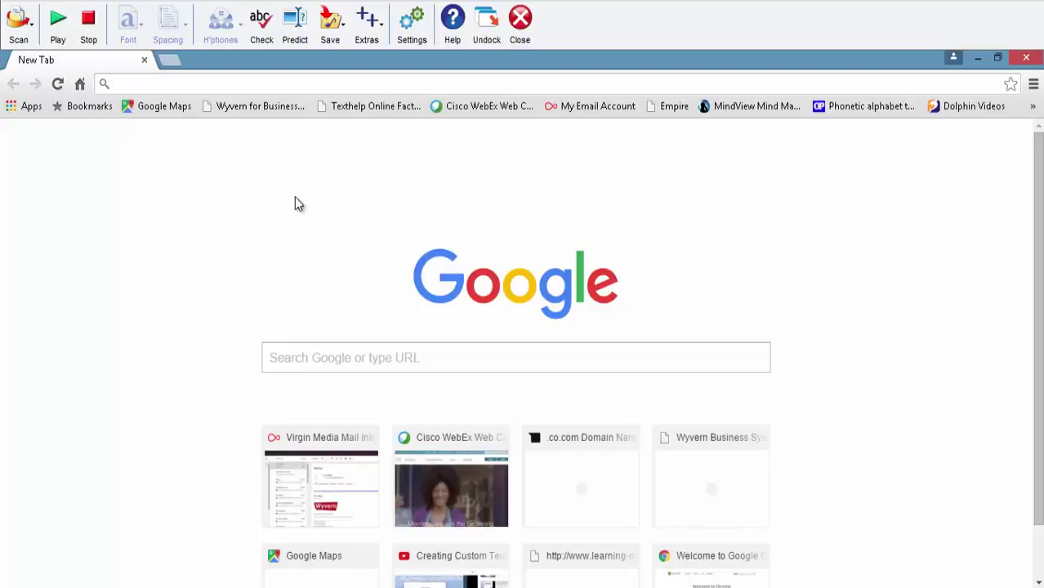
- Switch to the Chrome browser and search Google for "google books"
click(285, 353)
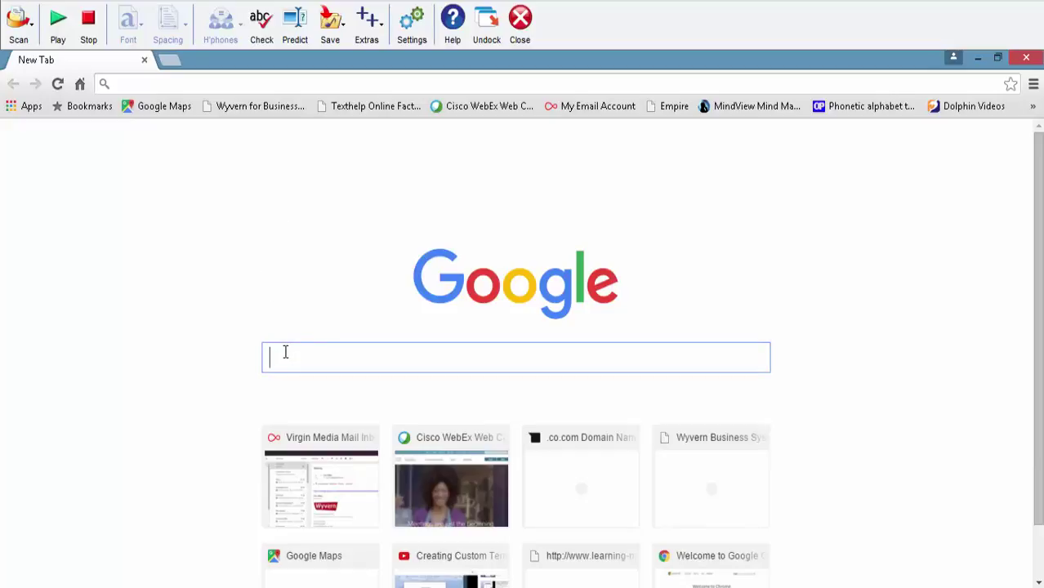
text(google)
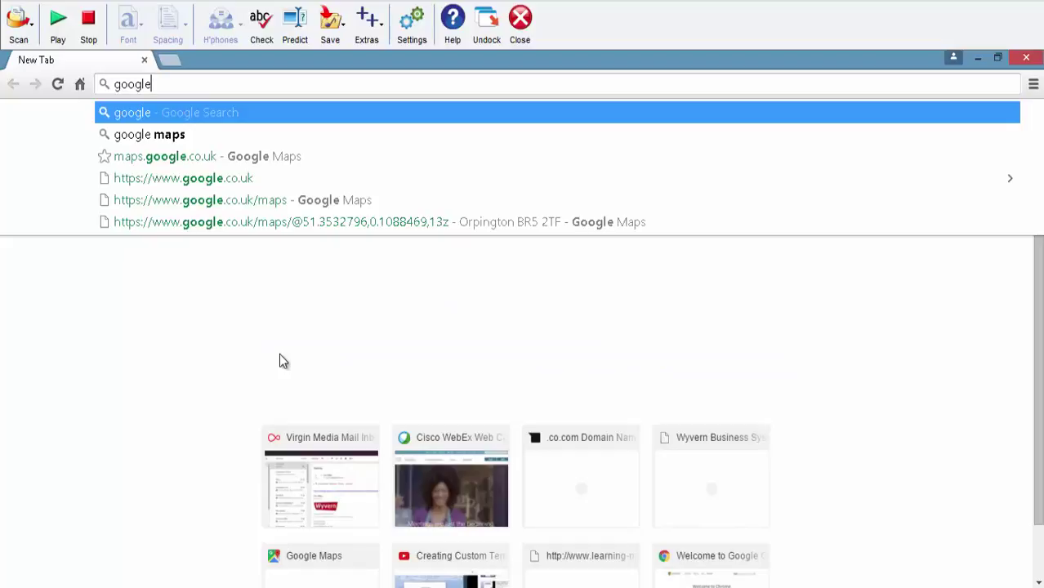
text( books)
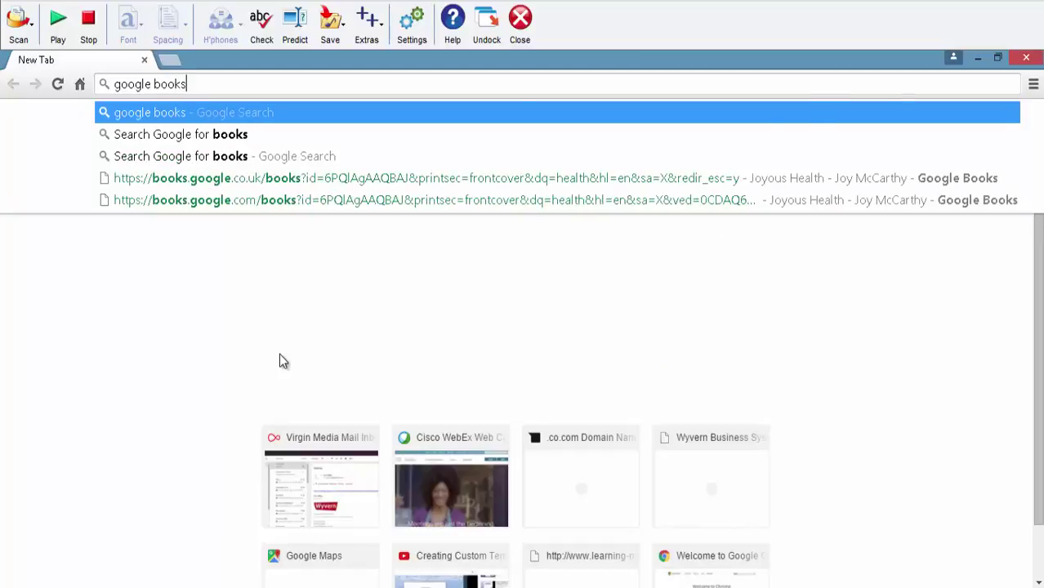
key(Return)
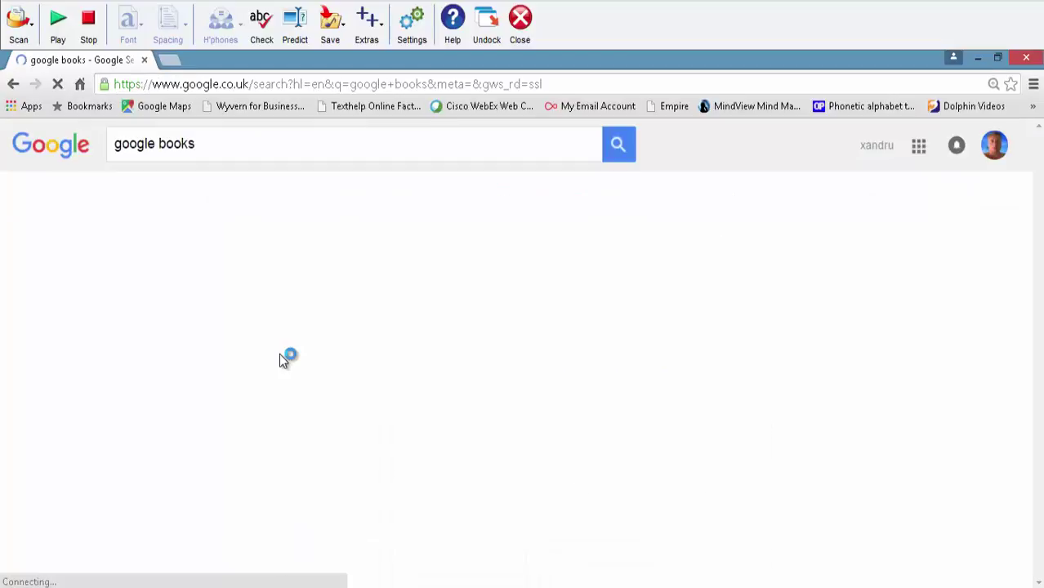
- Go to Google Books, search for "history" and open "The Art of War in World History" from the results
click(183, 288)
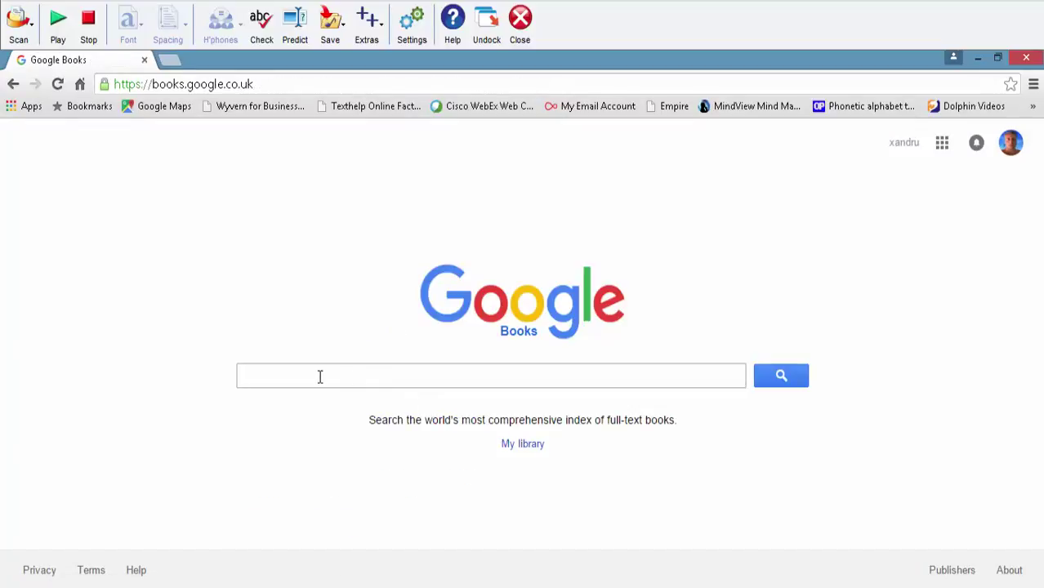
text(history)
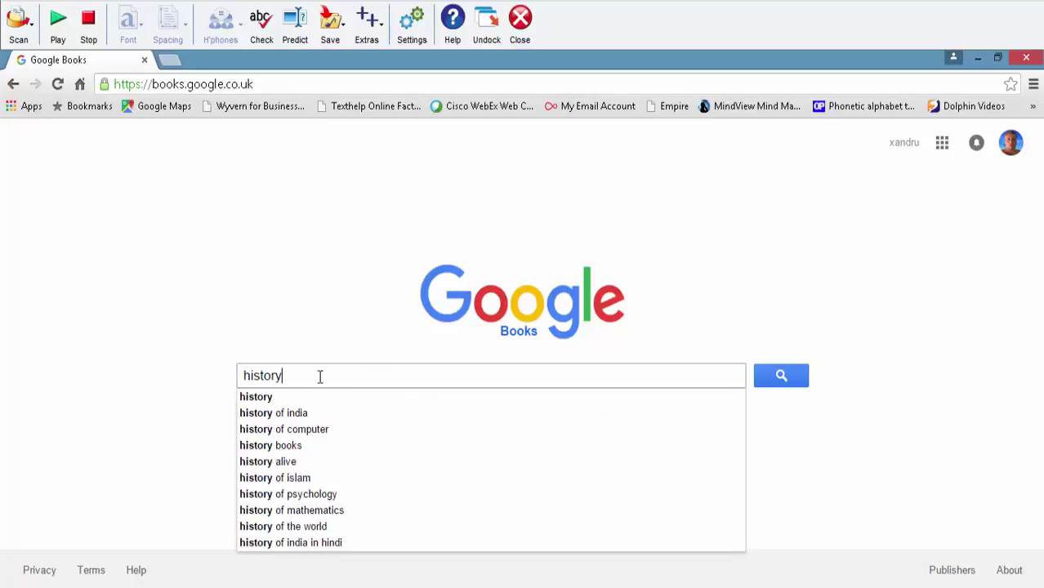
key(Return)
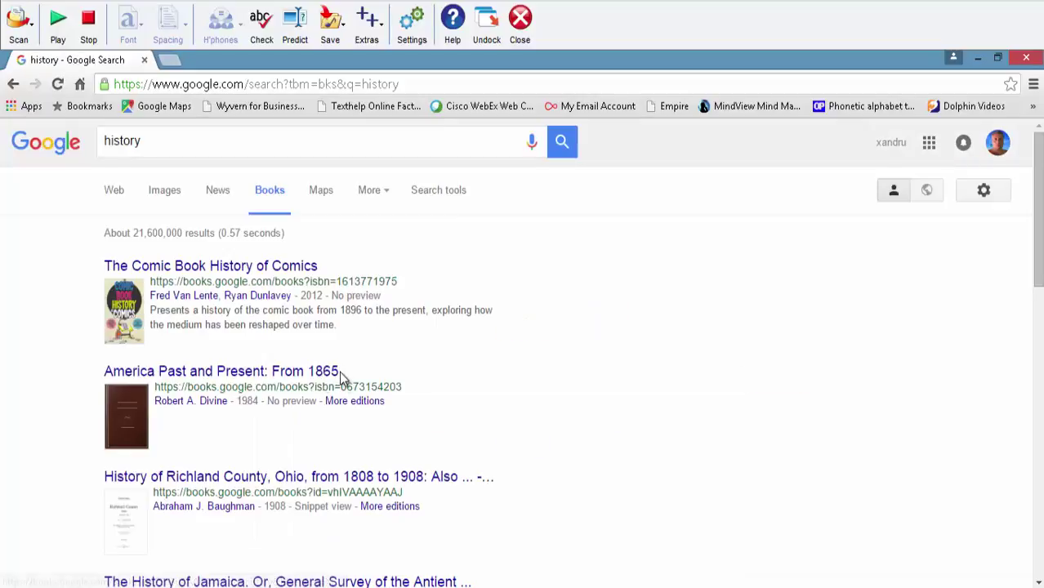
scroll(253, 443, down, 3)
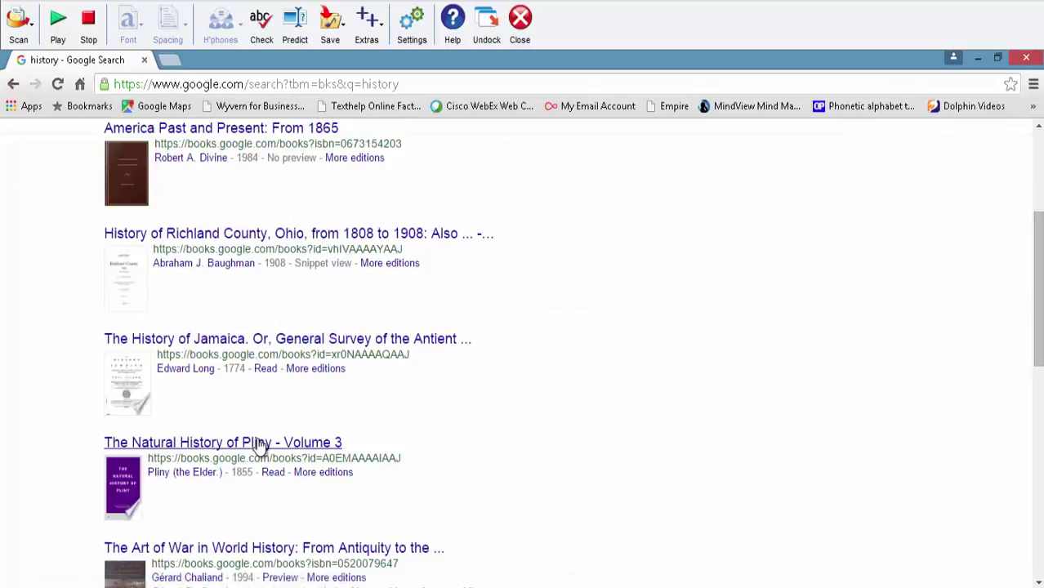
scroll(260, 446, down, 3)
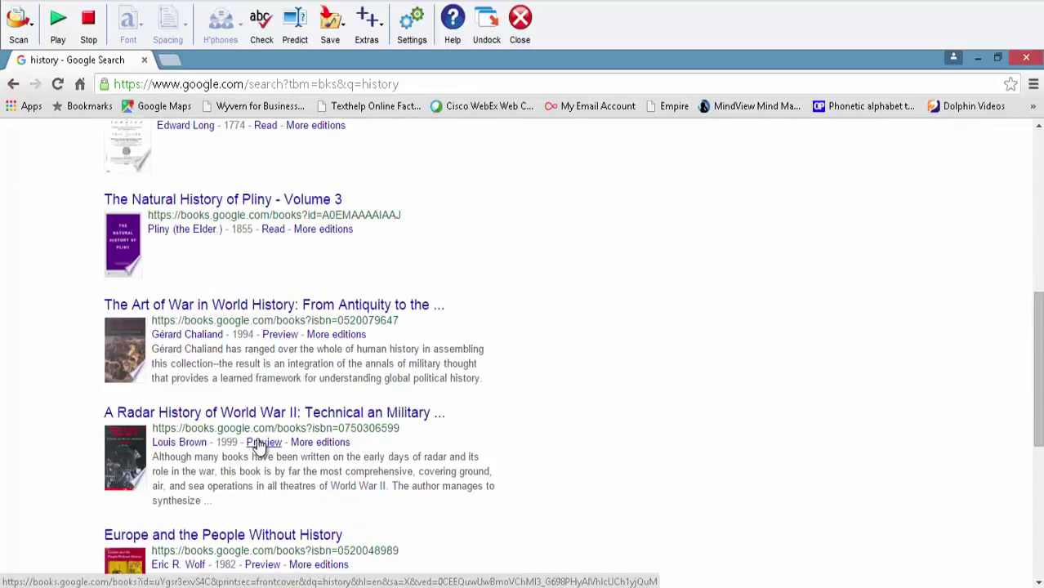
click(264, 312)
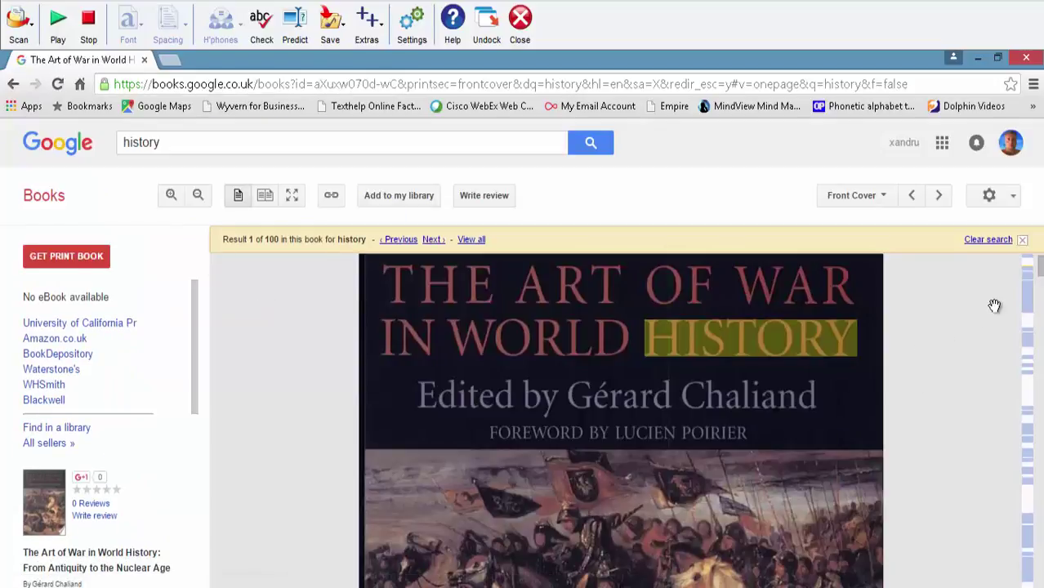
- Go to page 117 of the book in full-screen view, at the paragraph starting "But now the conditions were quite different"
drag(1039, 269, 1039, 327)
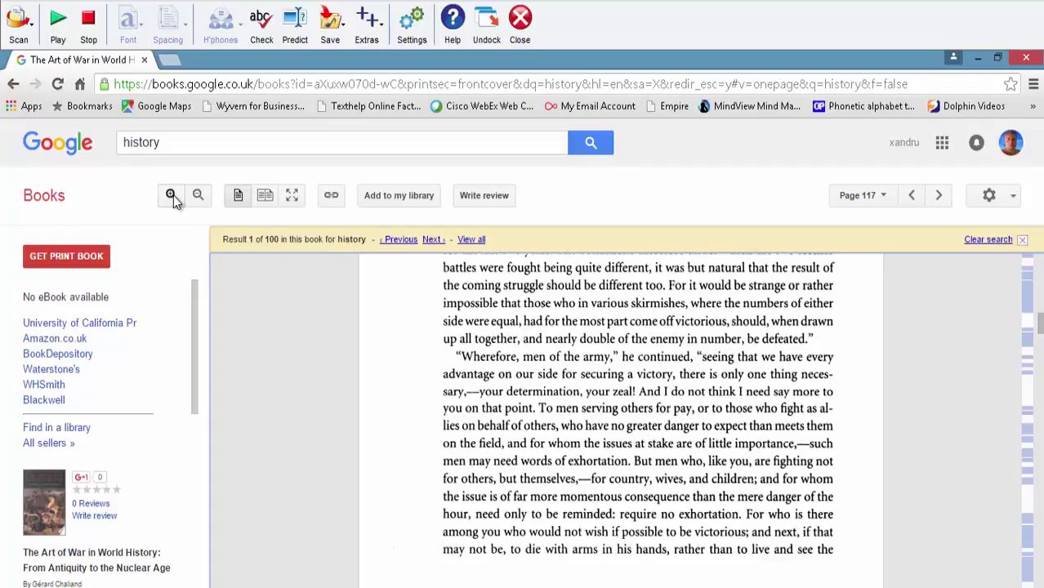
click(293, 195)
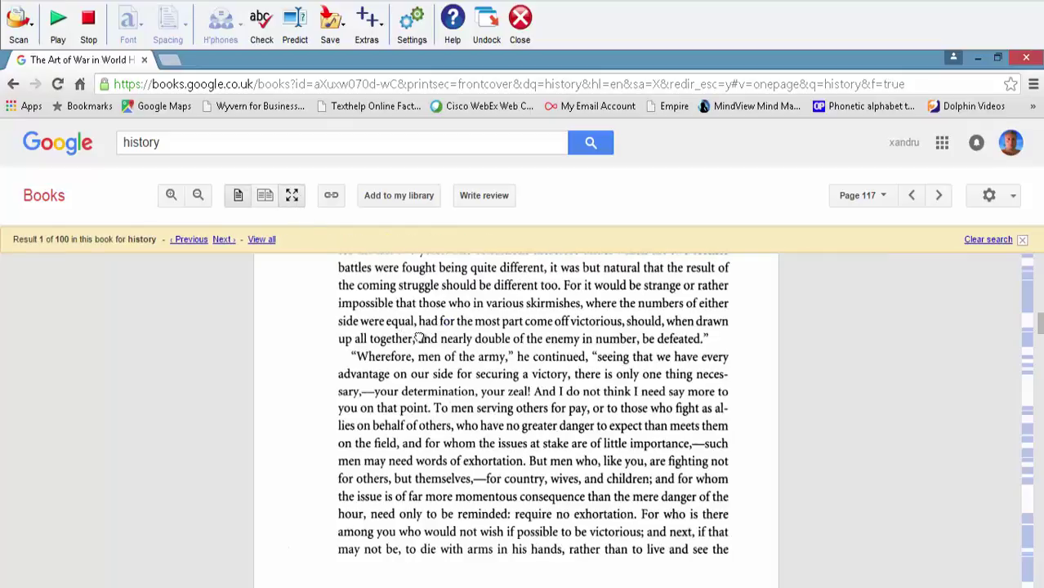
scroll(419, 337, up, 2)
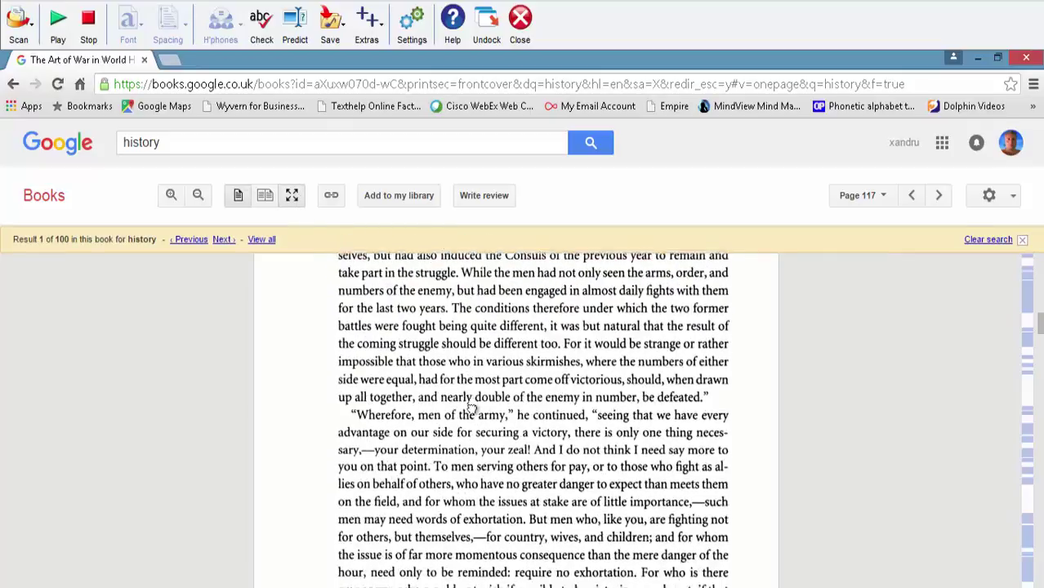
scroll(469, 425, up, 2)
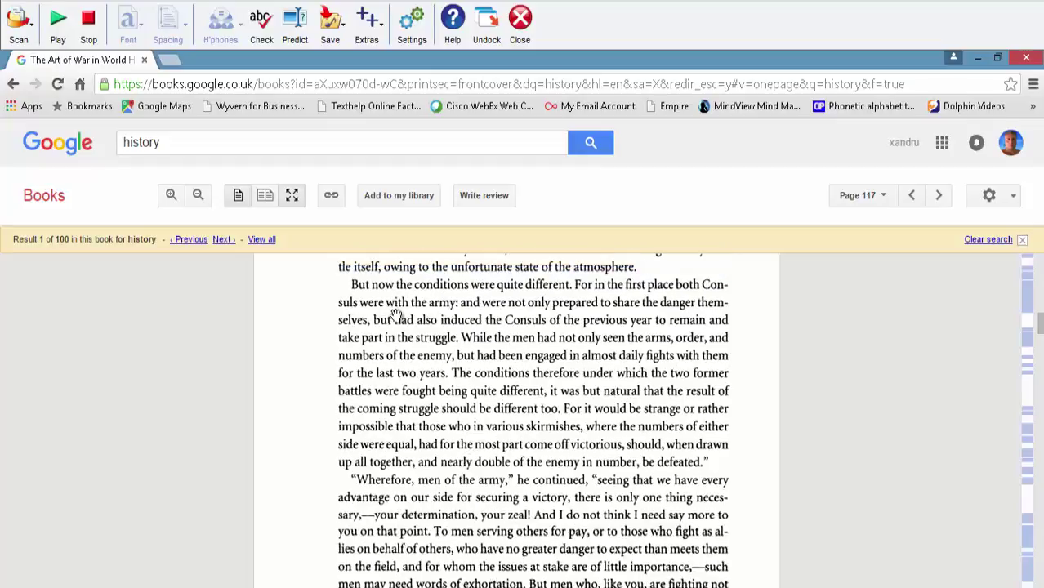
- Scan the paragraph starting "But now the conditions were quite different" from the screen, read it aloud and stop the playback
click(25, 36)
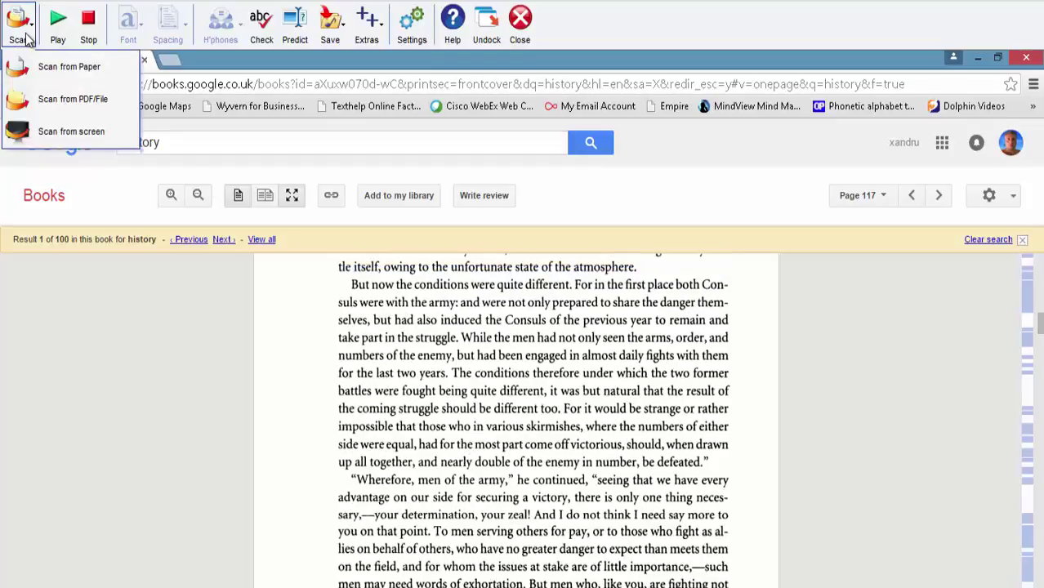
click(33, 126)
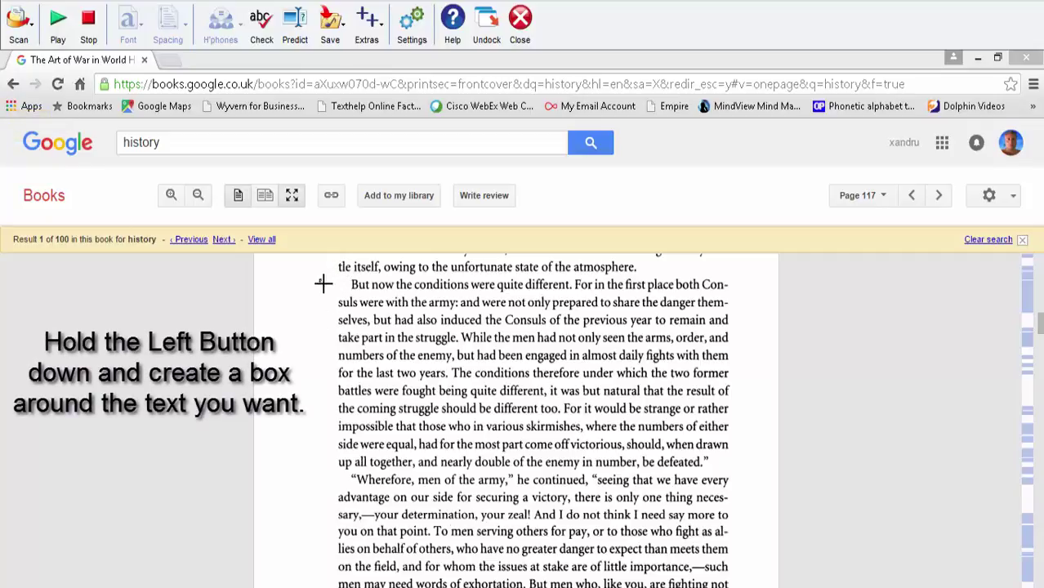
drag(323, 283, 755, 471)
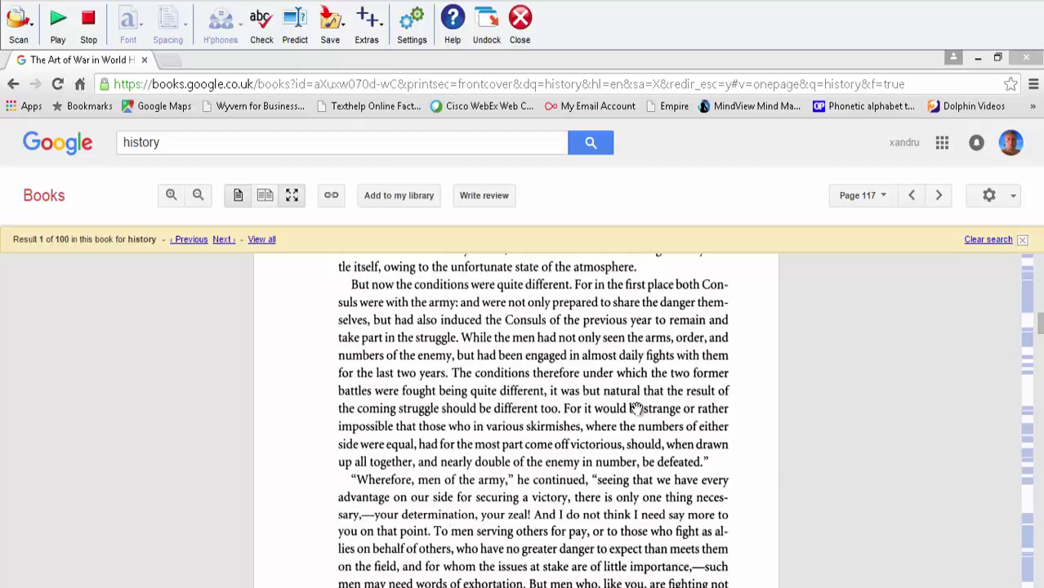
click(57, 23)
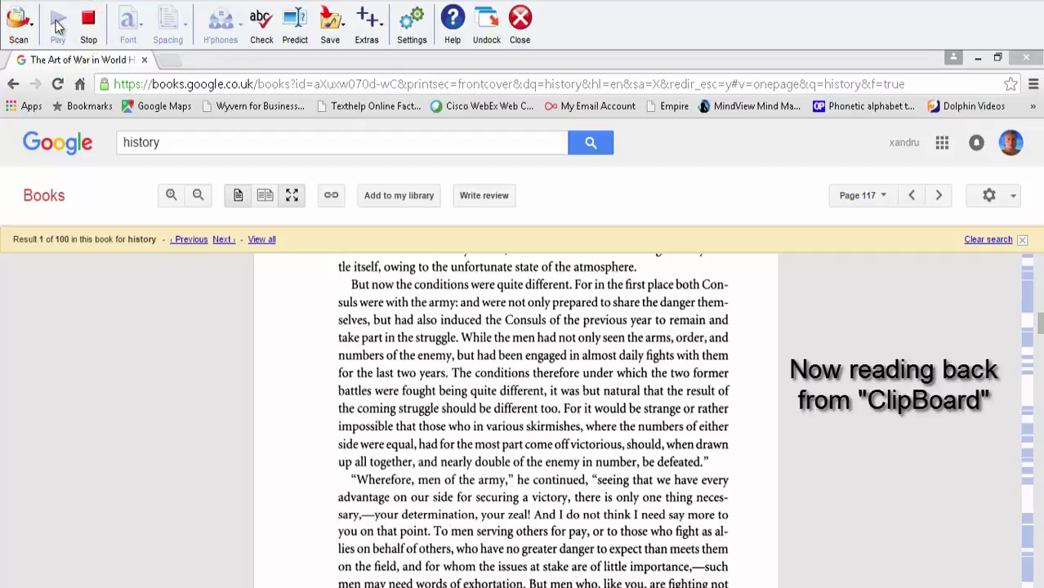
click(88, 37)
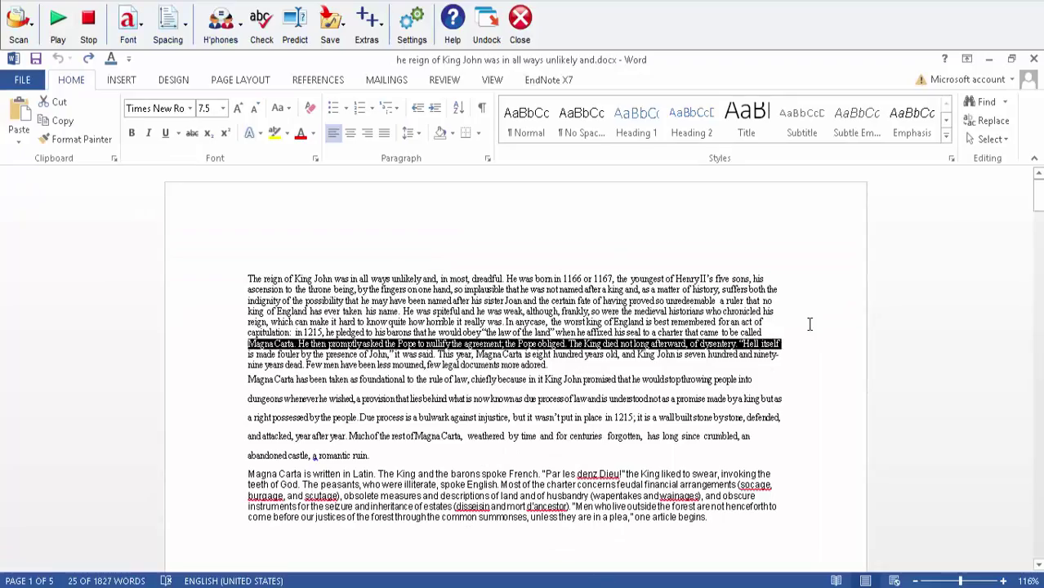
- Switch to Word, create a new blank document and paste the scanned paragraph from the clipboard
click(807, 324)
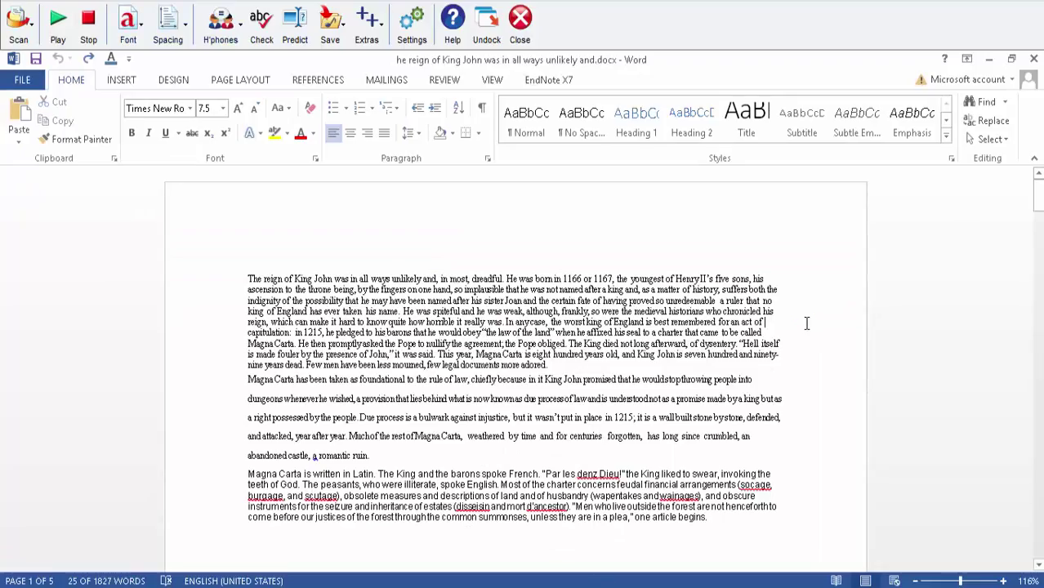
key(ctrl+n)
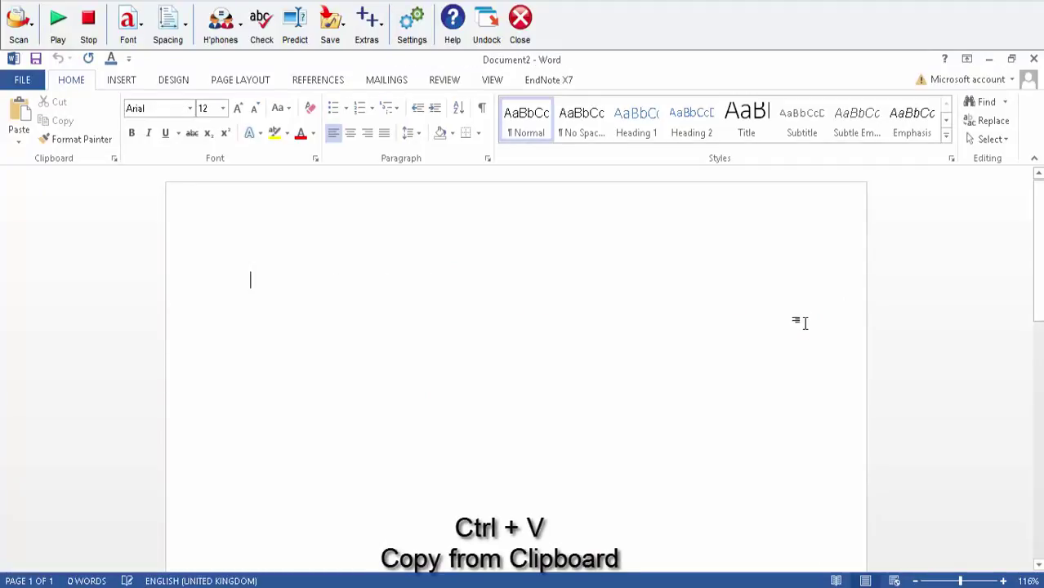
text(But now the conditions were quite different. For in the first place both Con-suls were with the army: and were not only prepared to share the danger them-selves, but had also induced the Consuls of the previous year to remain and take part in thc struggle. While the men had not only seen the arms, order, and numbers of the enemy, but had been engaged in almost daily fights with them for the last two years. The conditions therefore under which the two former battles were fought being quite different, it was hut natural that the result of the coming struggle should be different to-0. For it would be strange or rather impossible that those who in various skirmishes, where the numbers of either side were equal, had for the most part come off victorious, should, when drawn up all together, and nearly double of the enemy in number, be defeated.")
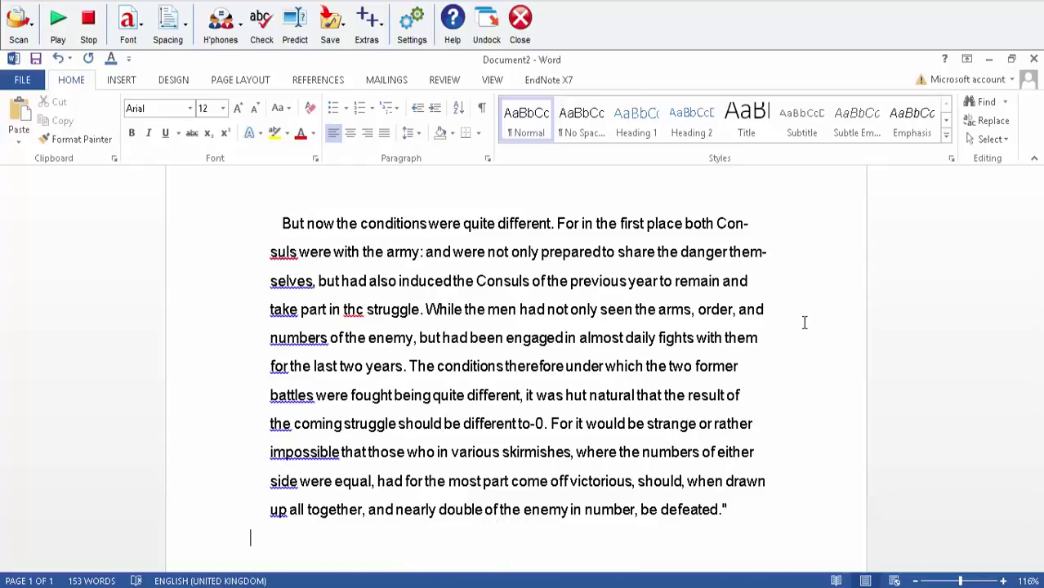
- Highlight the text from "But now the conditions" to "not only prepared to" in yellow
click(281, 217)
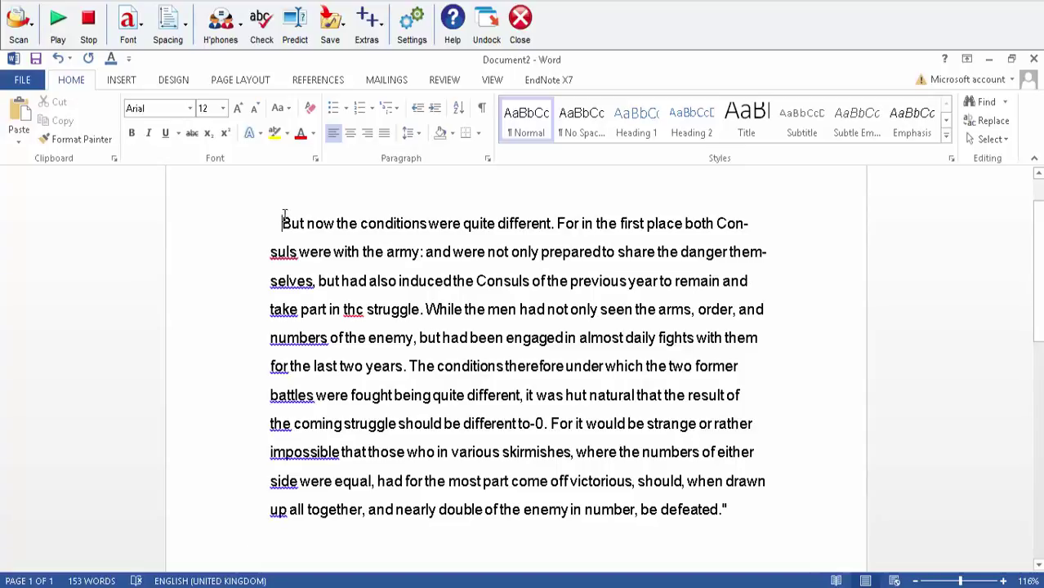
drag(282, 216, 614, 252)
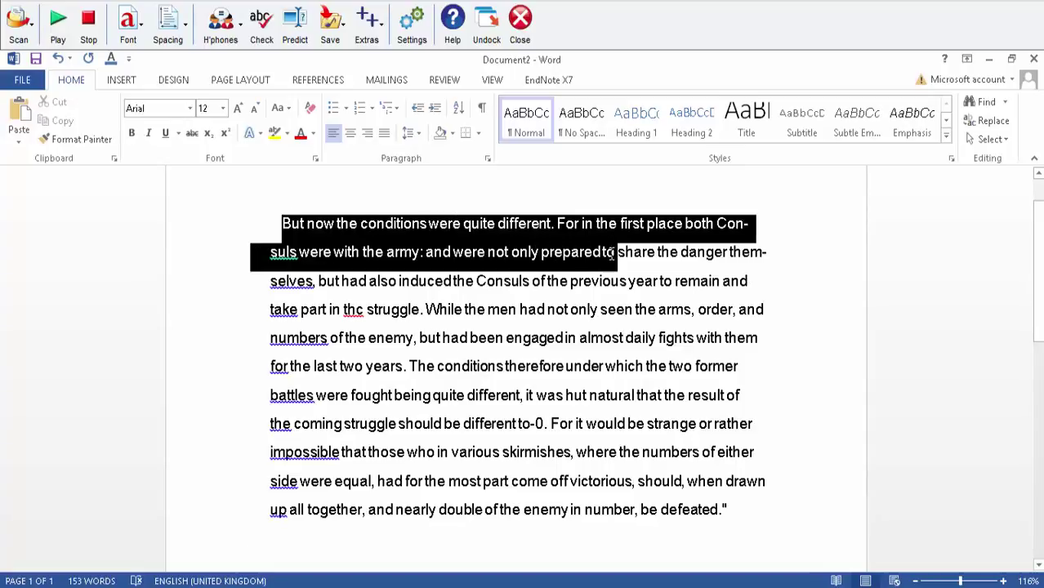
click(274, 132)
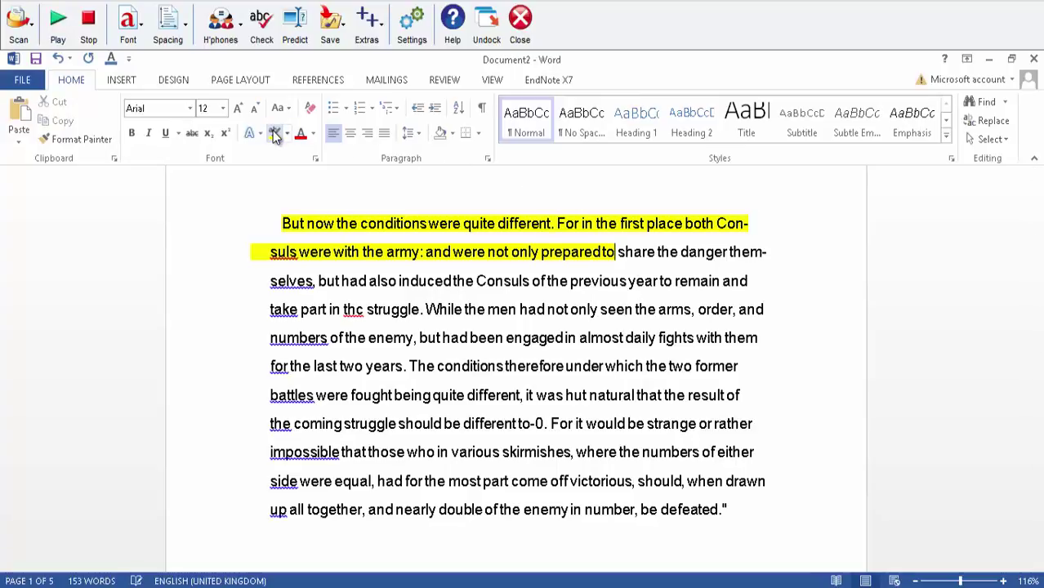
- Read the pasted paragraph aloud from its beginning and stop the playback after the first sentence
key(ctrl+Home)
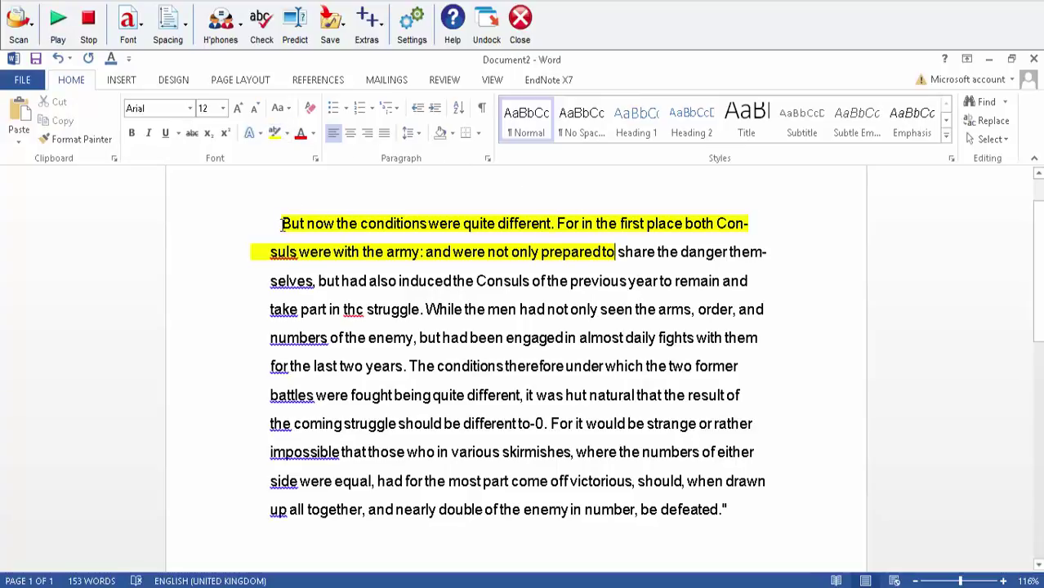
click(59, 31)
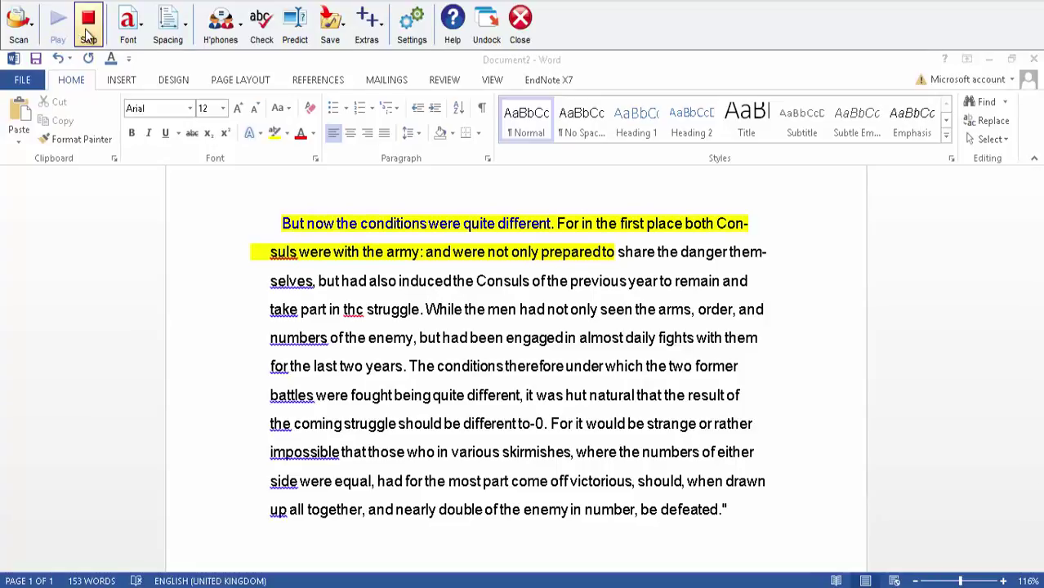
click(90, 35)
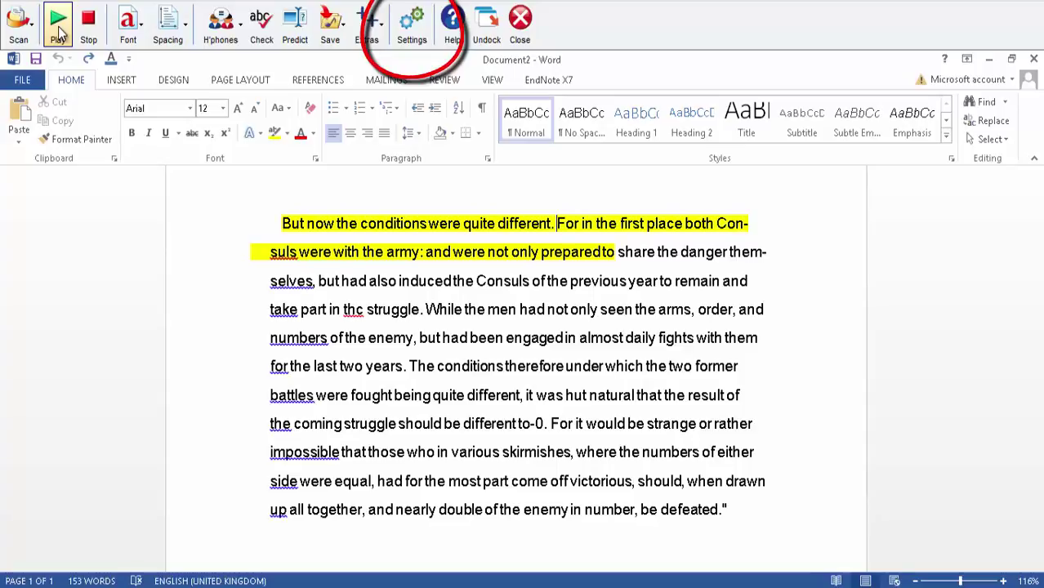
- Set the speech voice to "Vocalizer Serena - Claro - English", slow its speed by one notch, test it and apply the settings
click(410, 26)
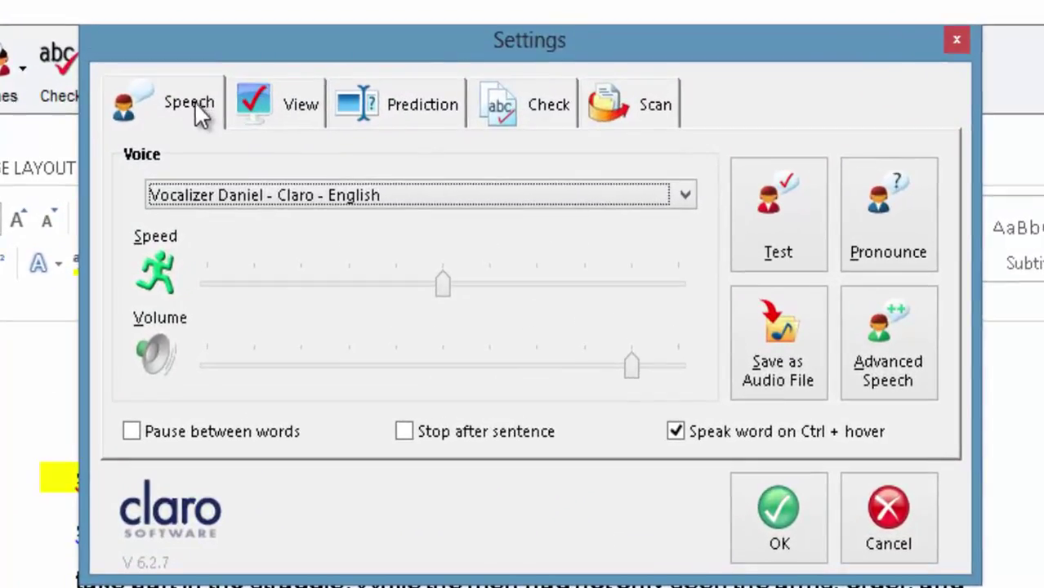
click(282, 198)
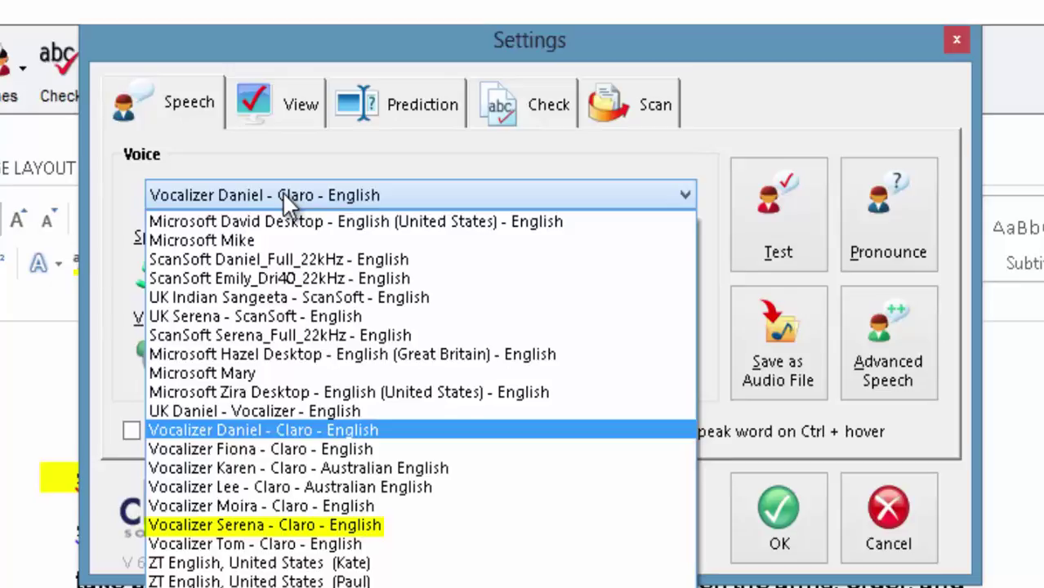
click(301, 527)
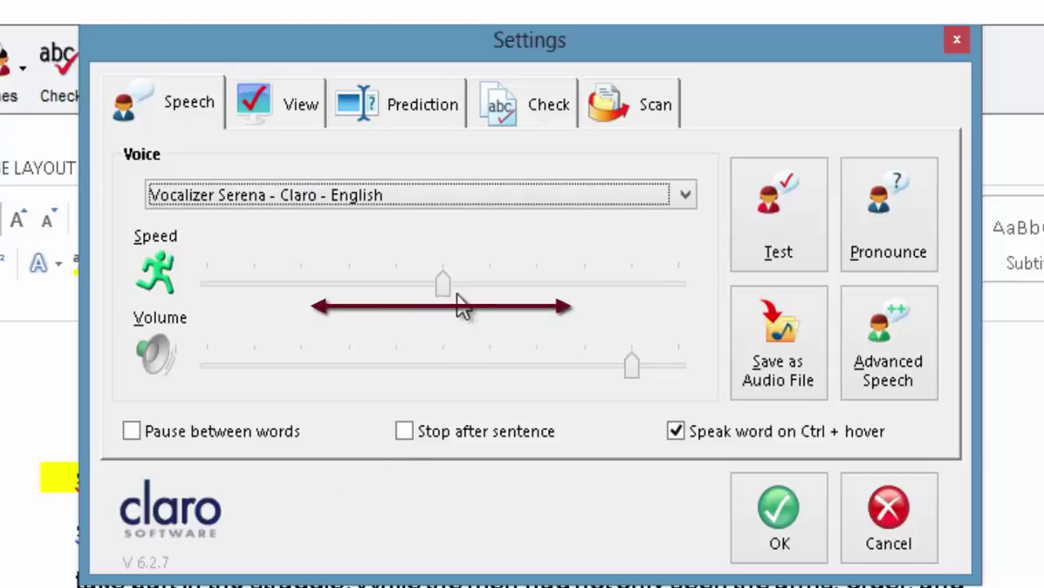
drag(448, 294, 408, 292)
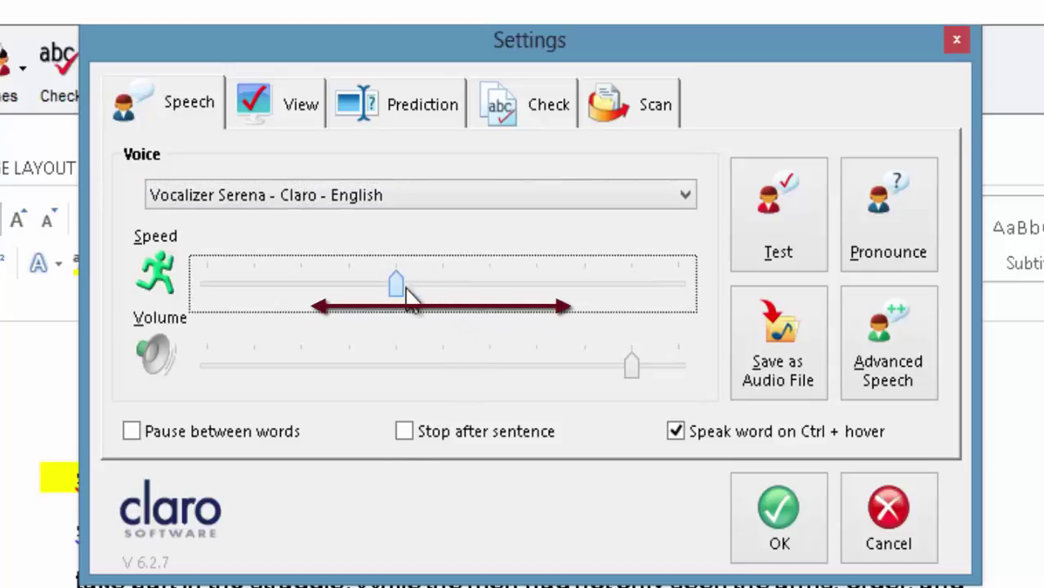
click(759, 214)
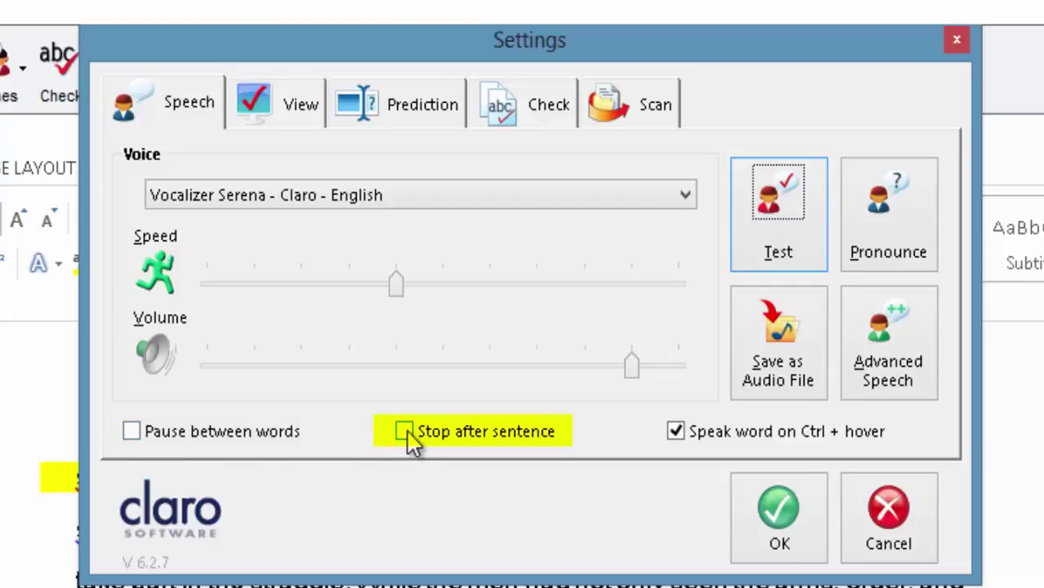
click(778, 546)
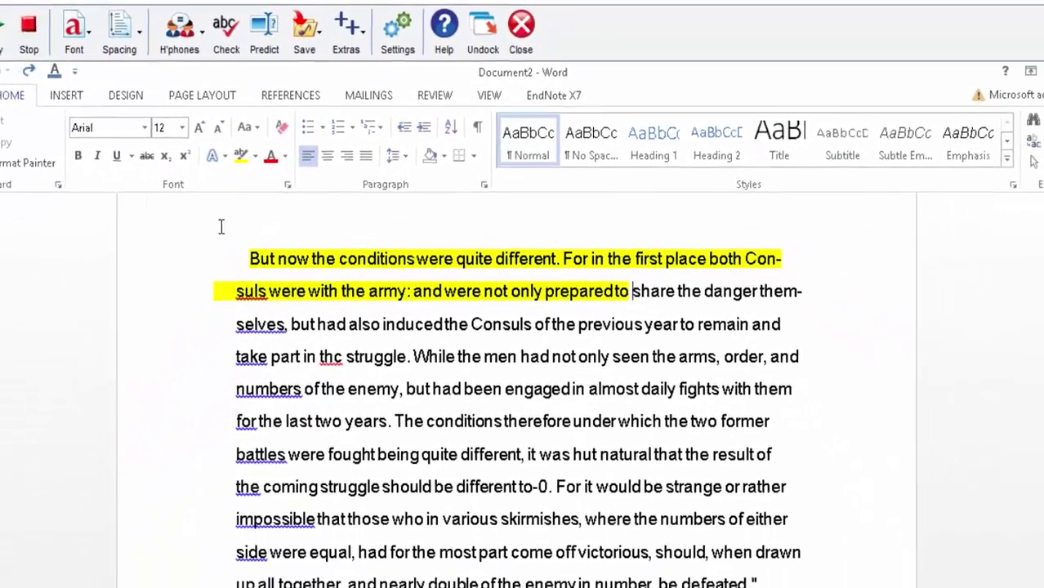
- Read the pasted paragraph aloud with the Serena voice and stop the playback
click(58, 25)
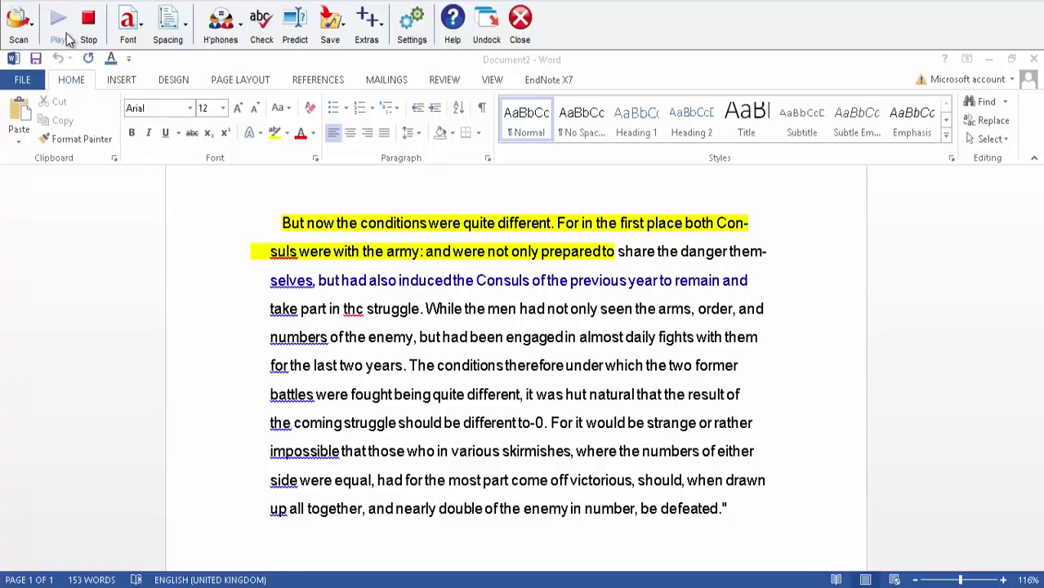
click(90, 31)
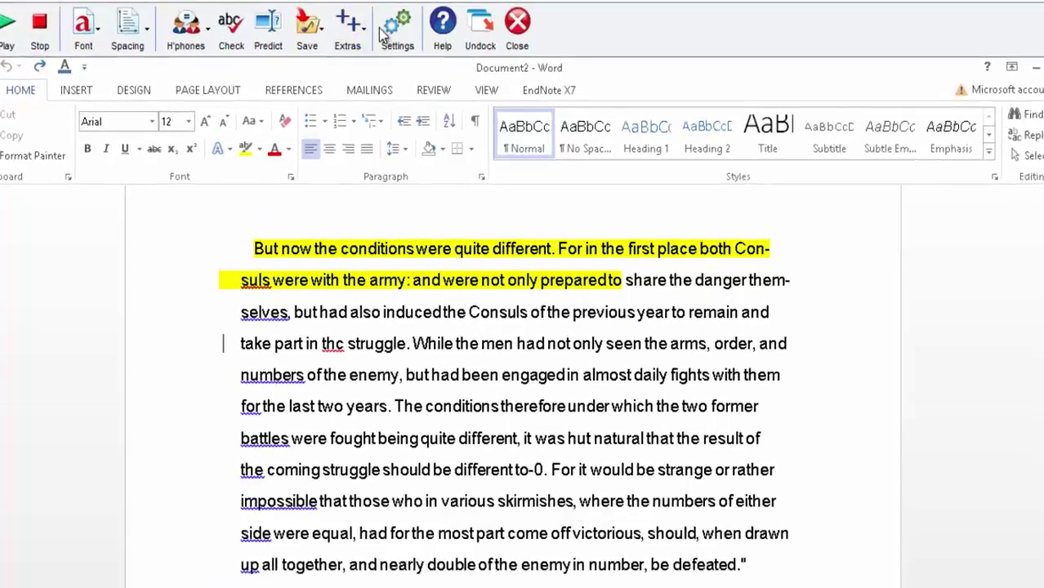
- Set the spoken-text foreground colour to red, turn on Focus sentence, and read the paragraph aloud briefly with these highlight settings
click(412, 23)
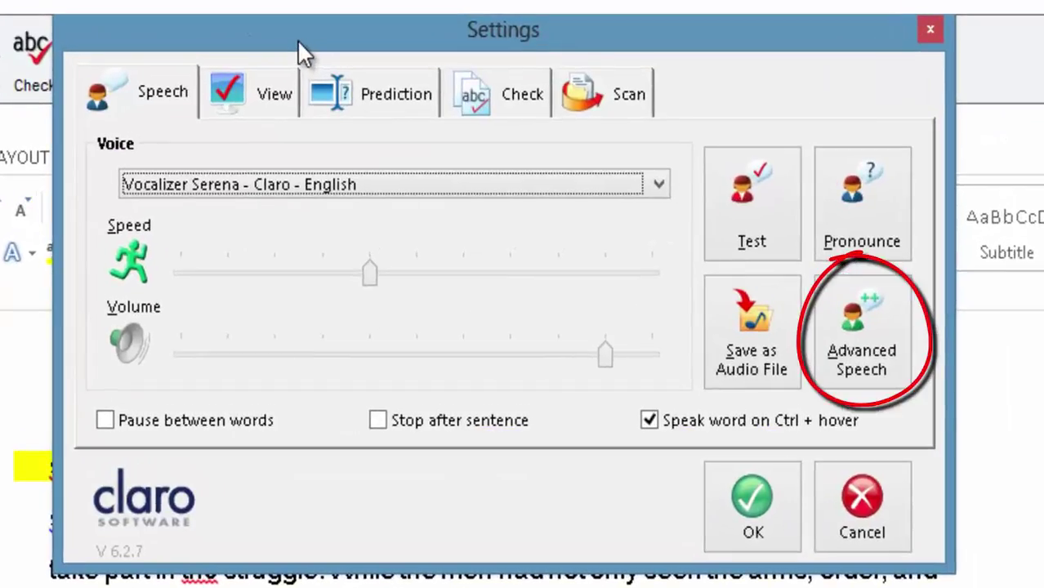
click(864, 339)
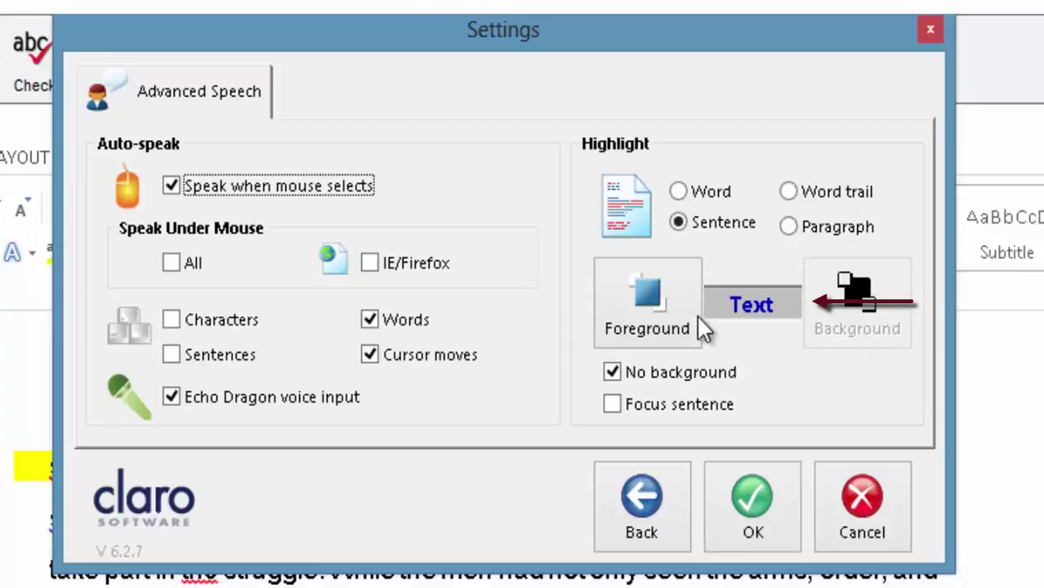
click(662, 314)
click(433, 280)
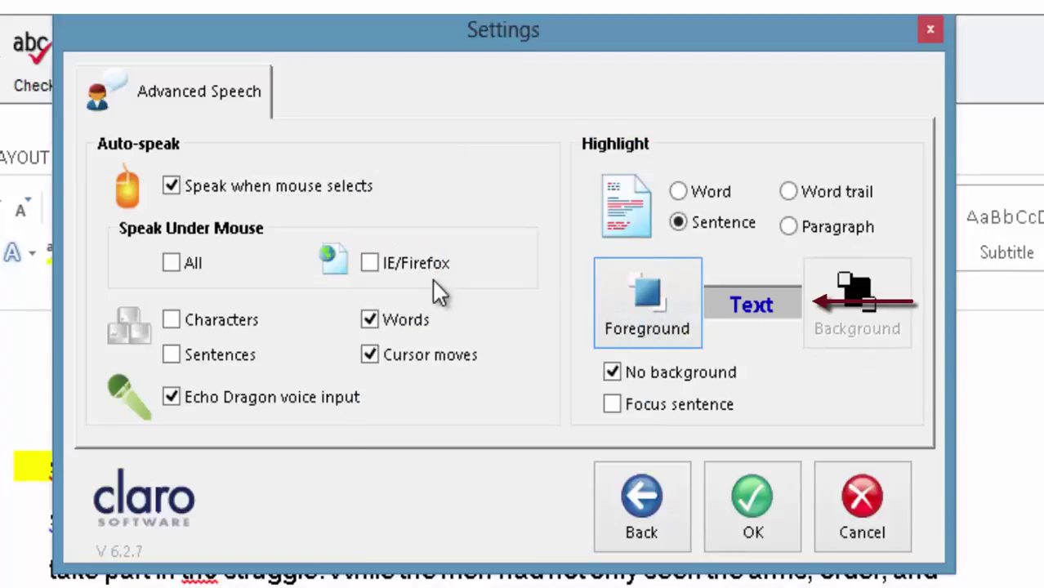
click(614, 405)
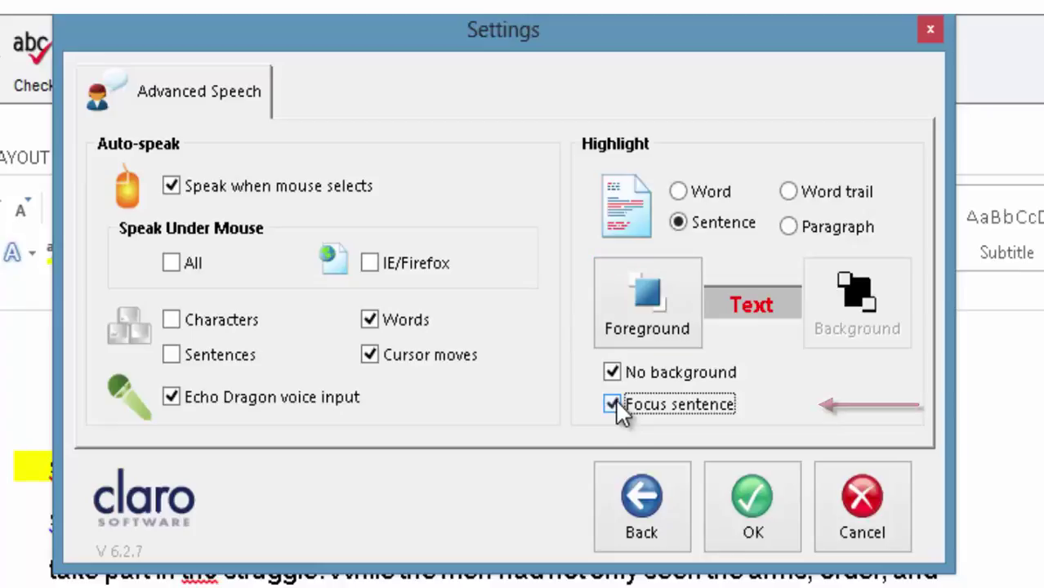
click(750, 513)
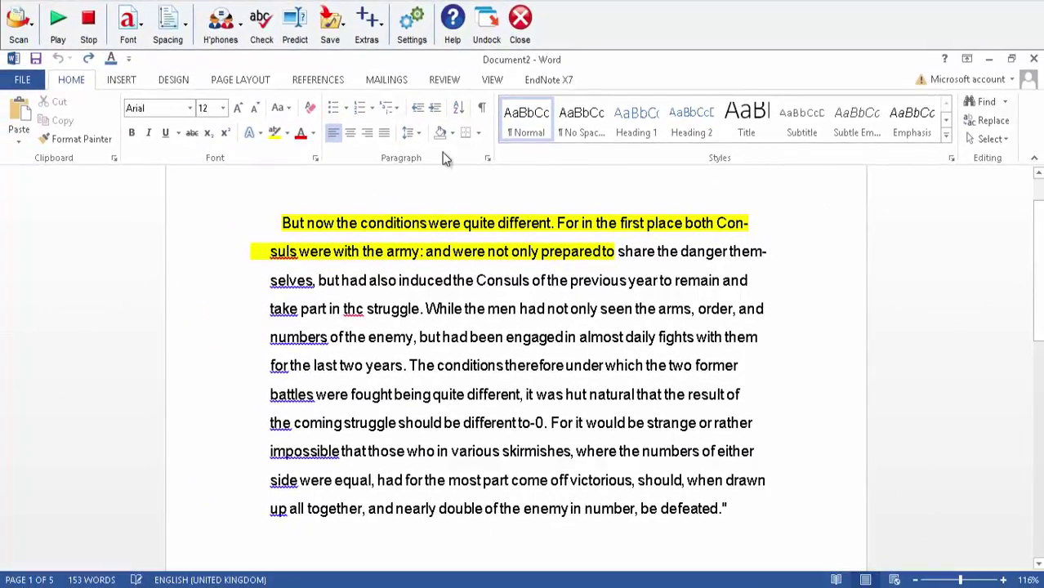
click(59, 31)
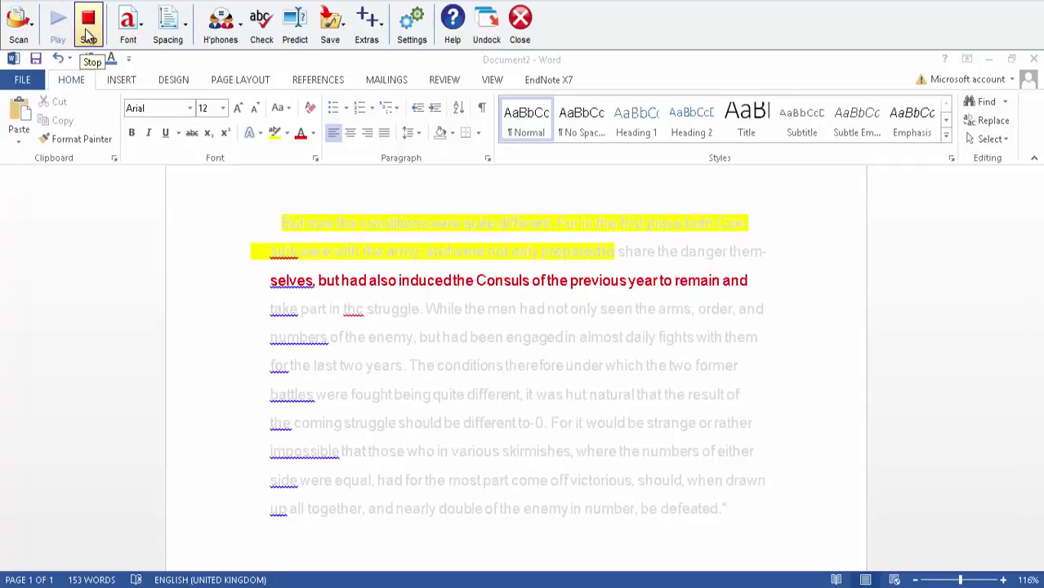
click(88, 32)
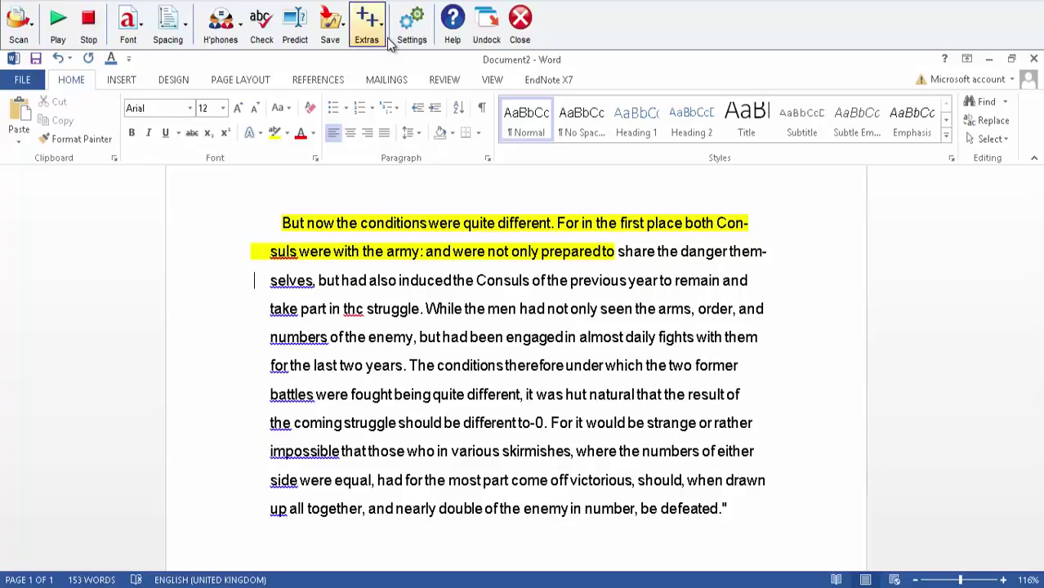
- Turn off Focus sentence and No background, set the spoken-text background to yellow, and read aloud from "for the last two years" before stopping
click(412, 29)
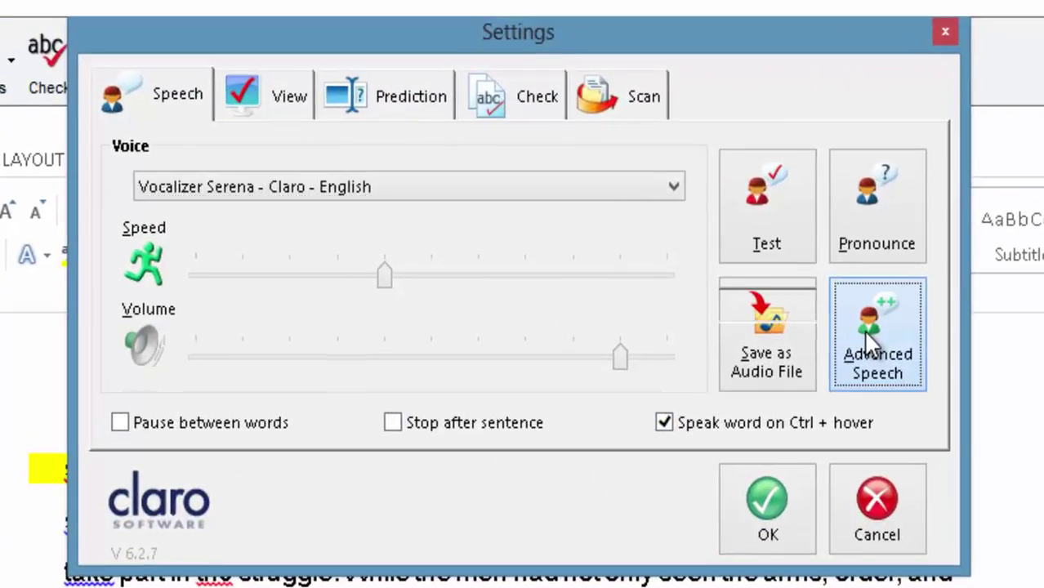
click(719, 178)
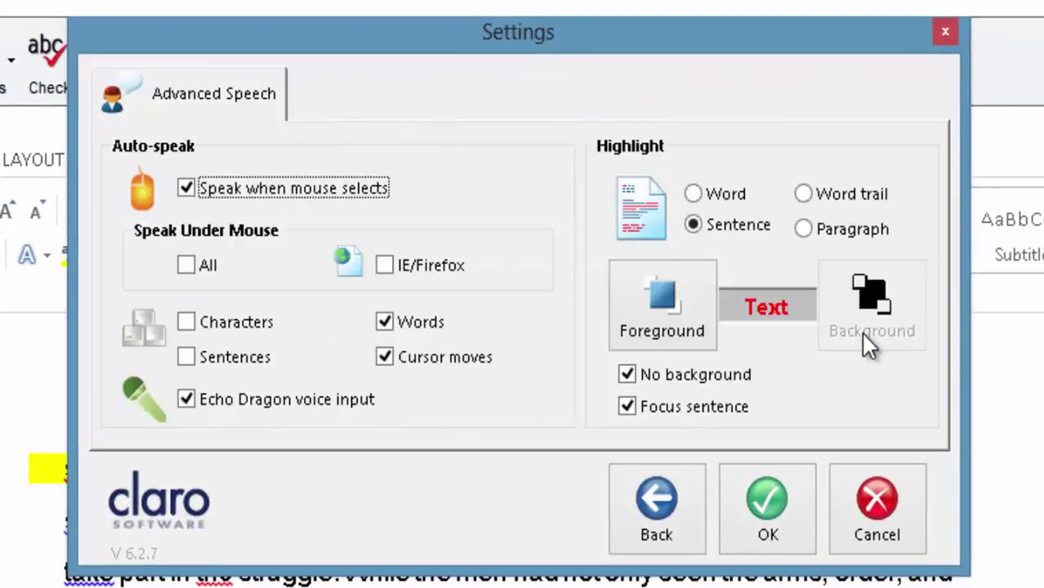
click(626, 405)
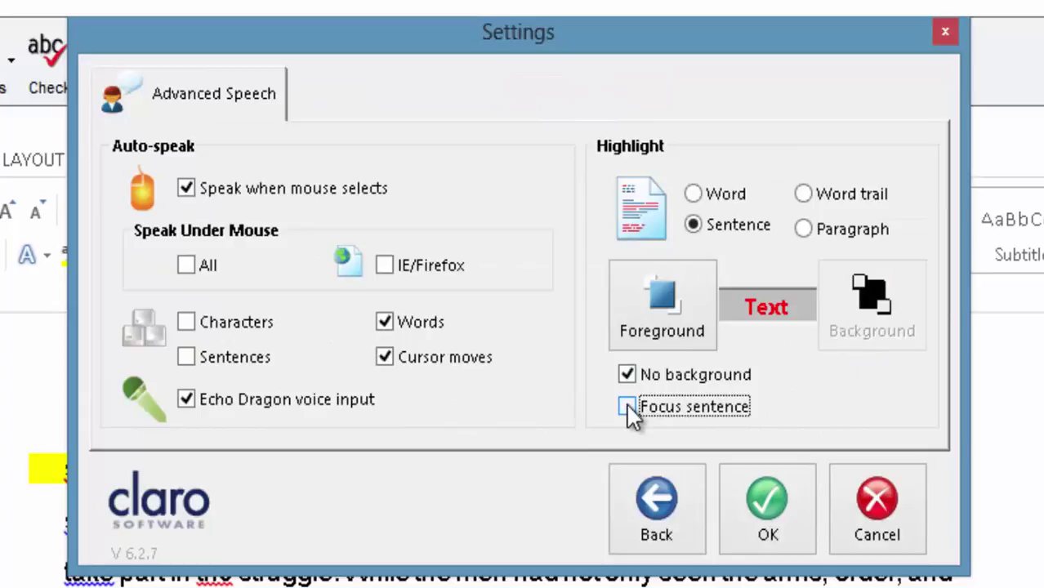
click(627, 374)
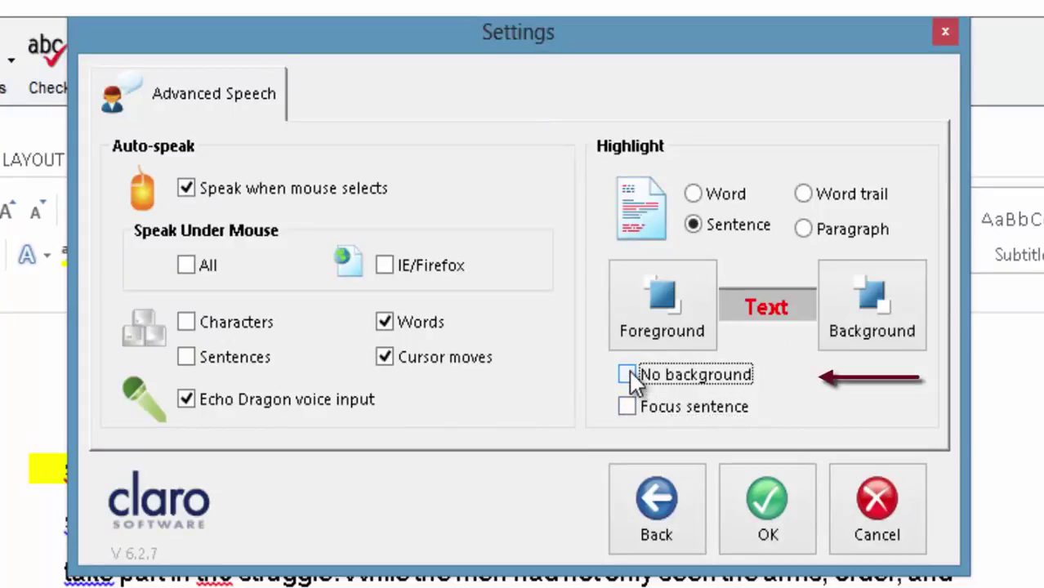
click(849, 304)
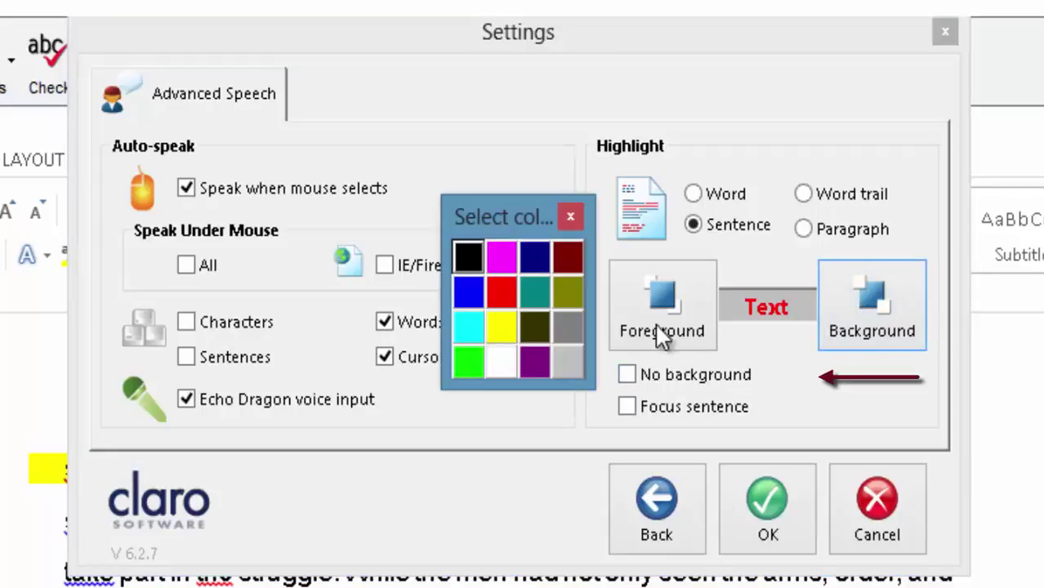
click(498, 326)
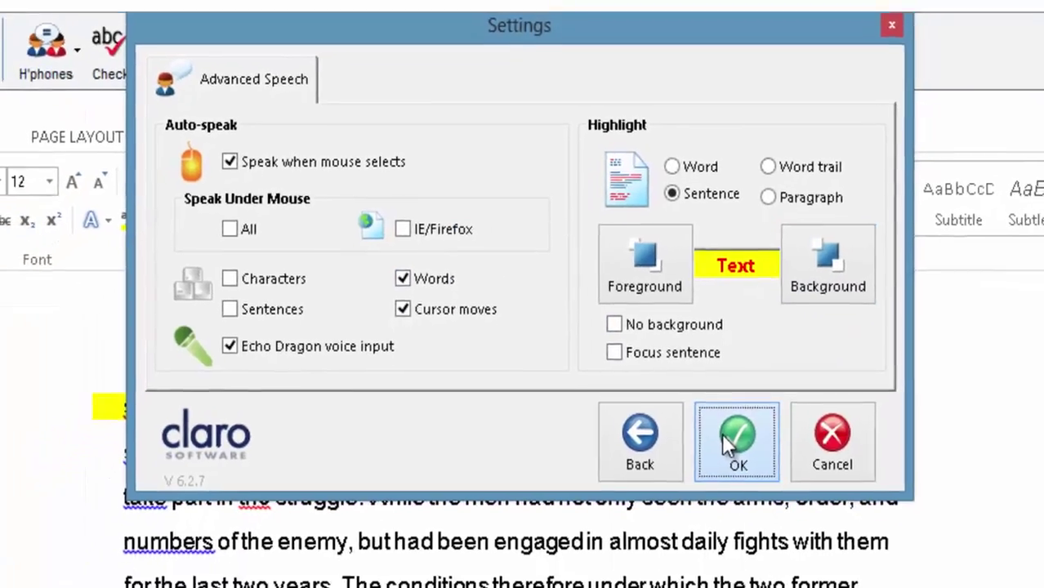
click(756, 514)
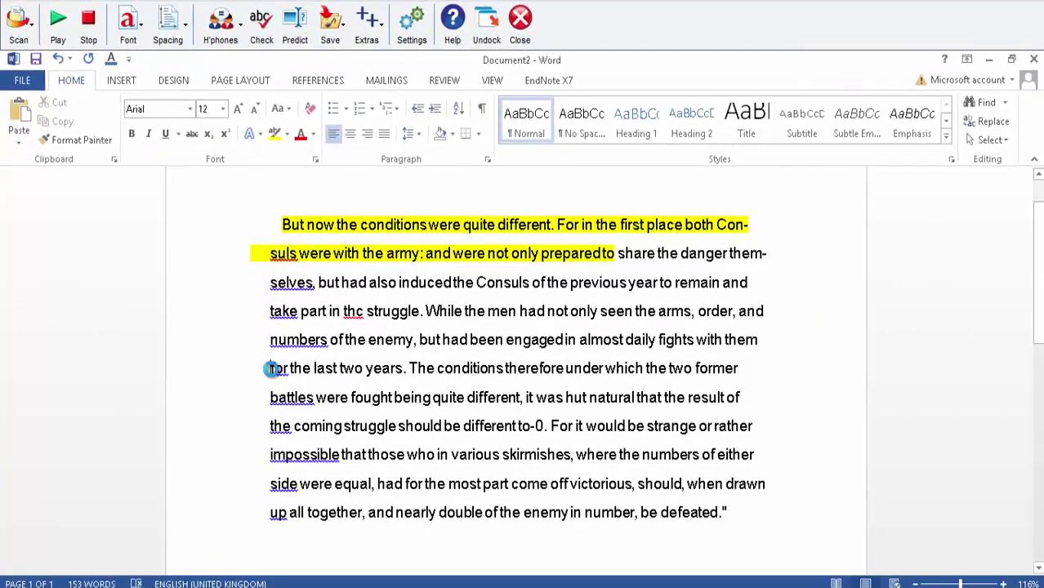
click(59, 29)
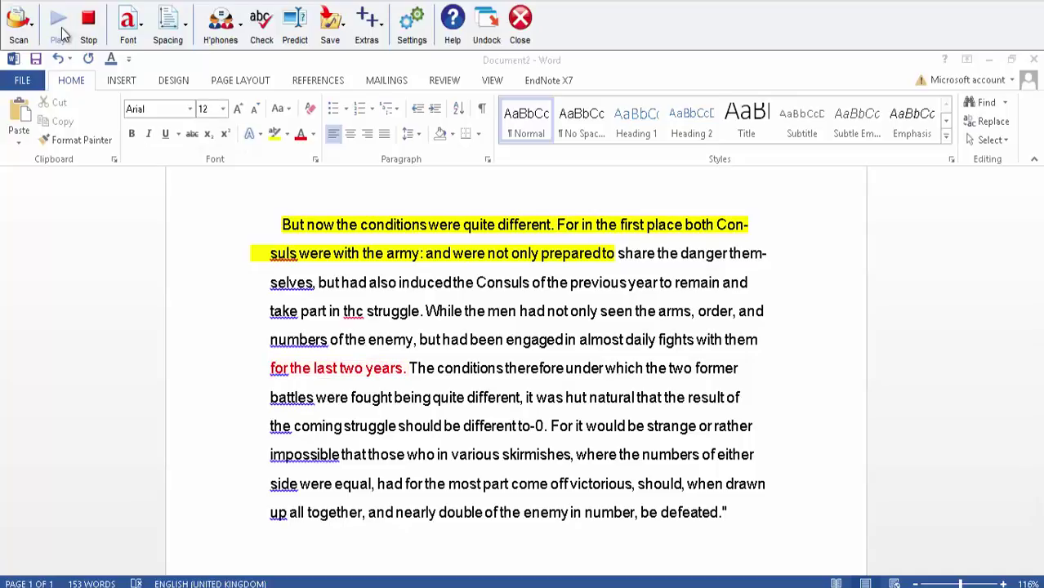
click(89, 29)
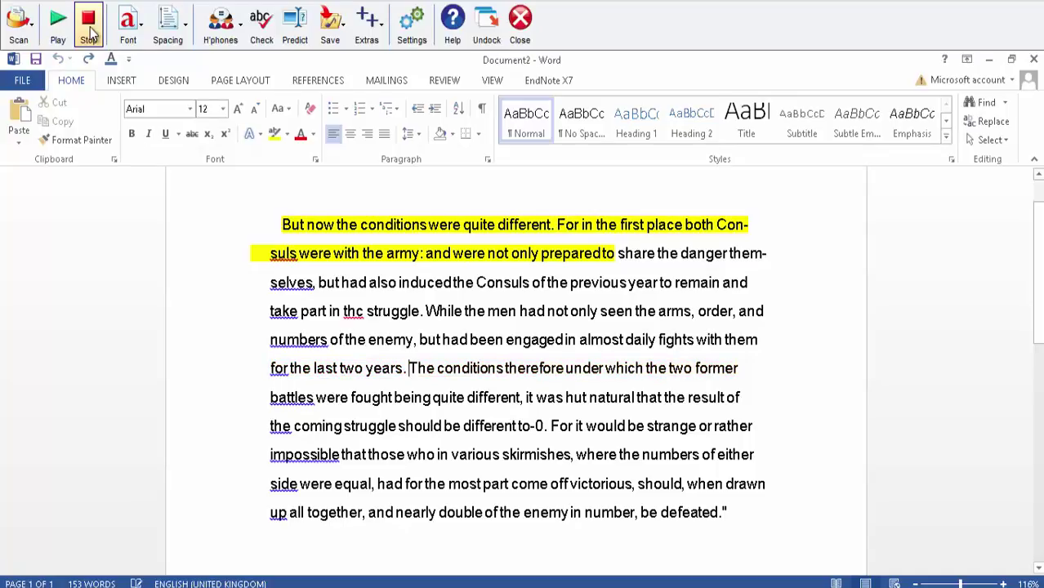
- Switch the speech highlighting to Word and read part of the sentence from "Consuls of the previous year" aloud before stopping
click(411, 25)
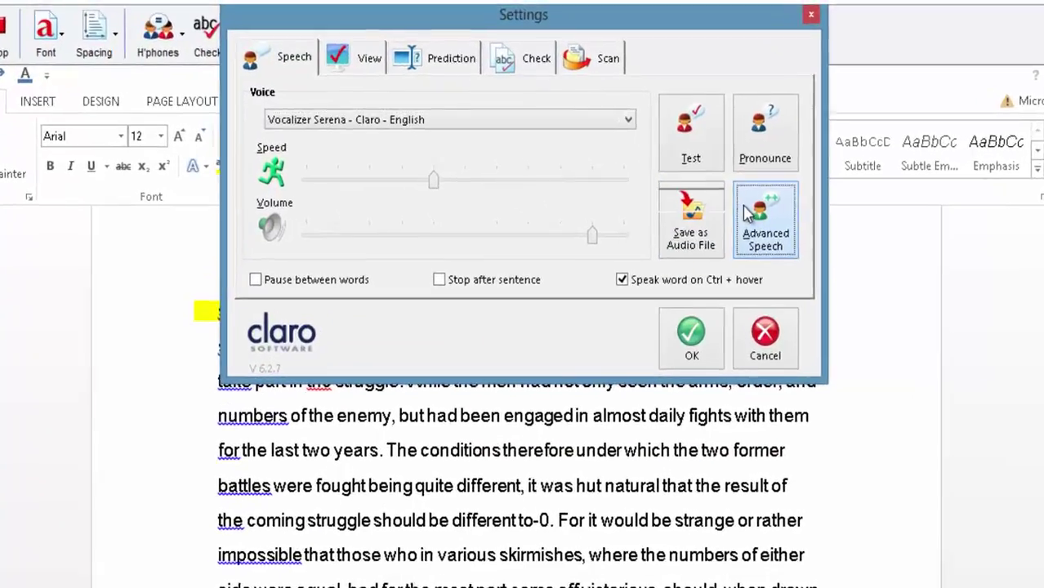
click(731, 192)
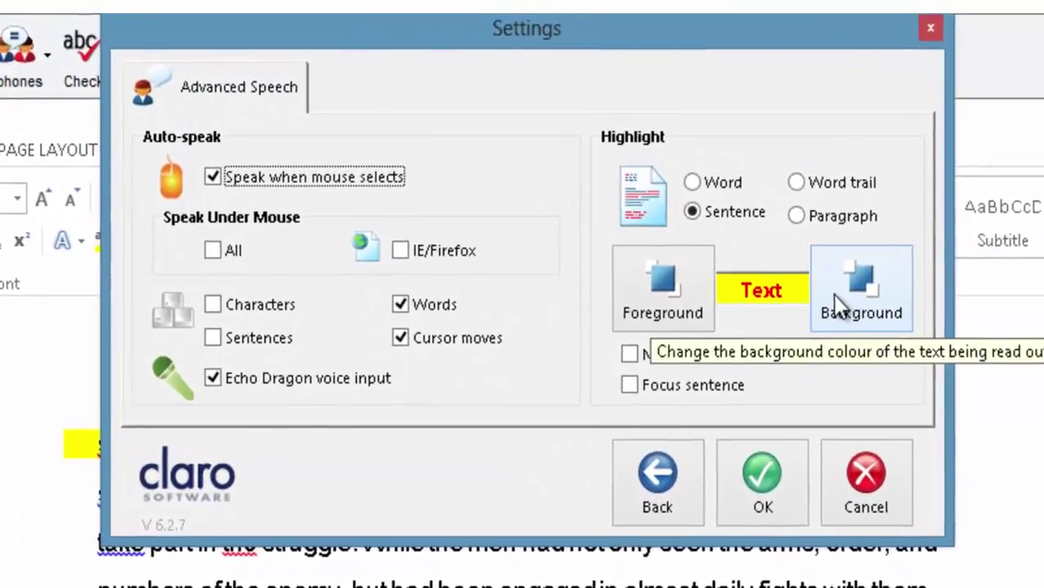
click(711, 194)
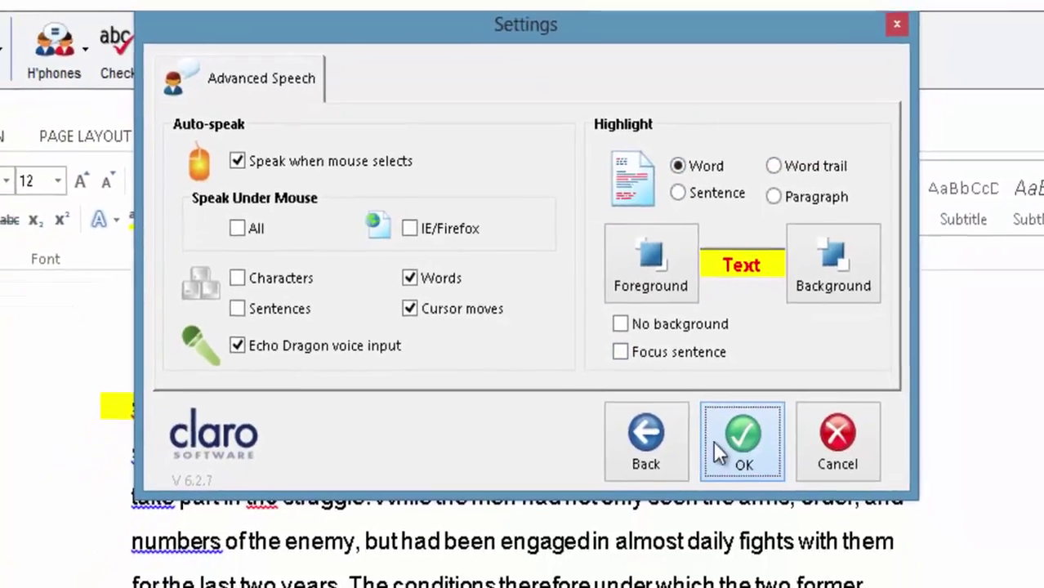
click(772, 508)
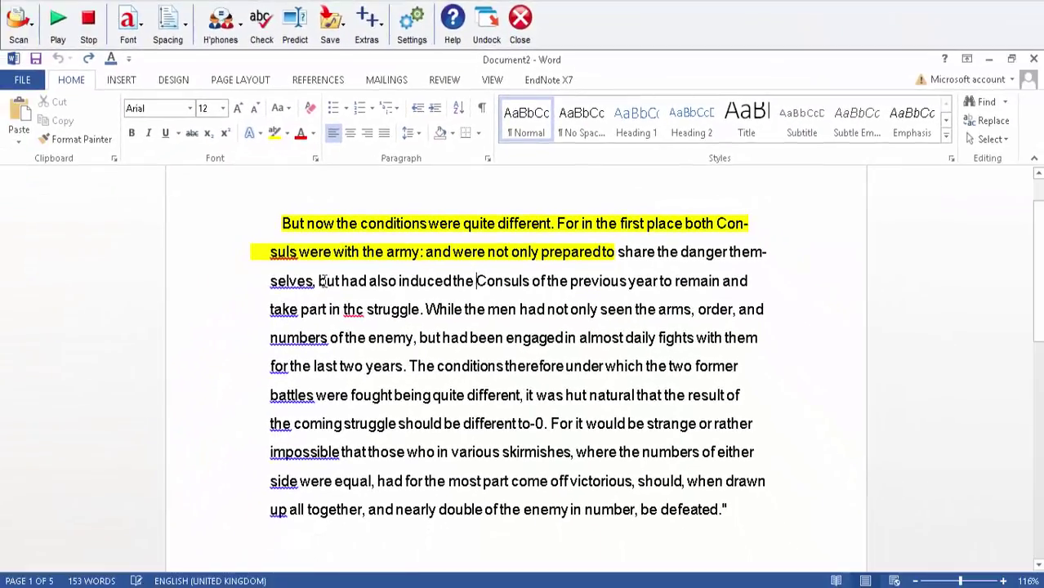
click(61, 34)
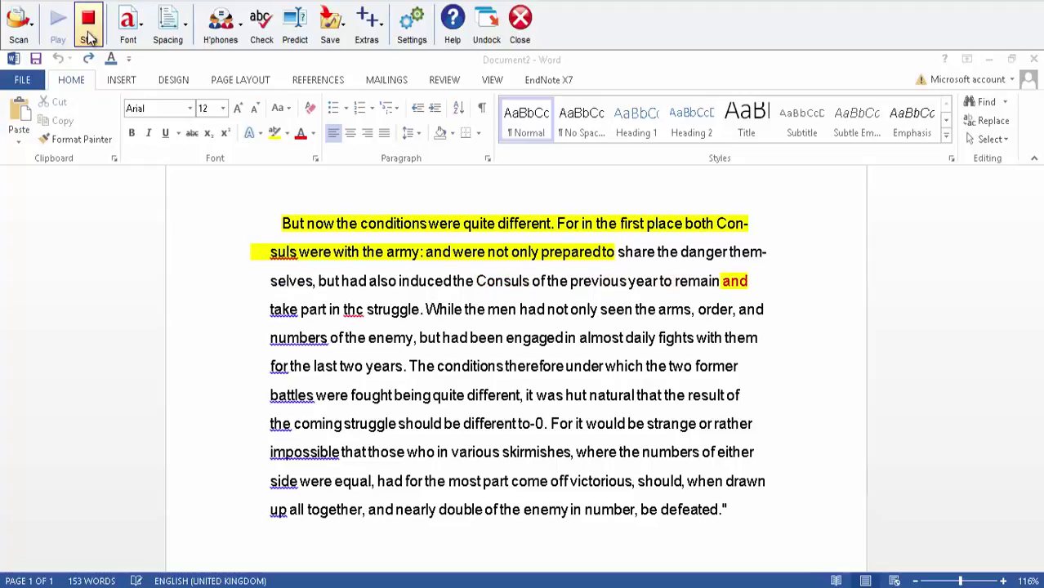
click(88, 29)
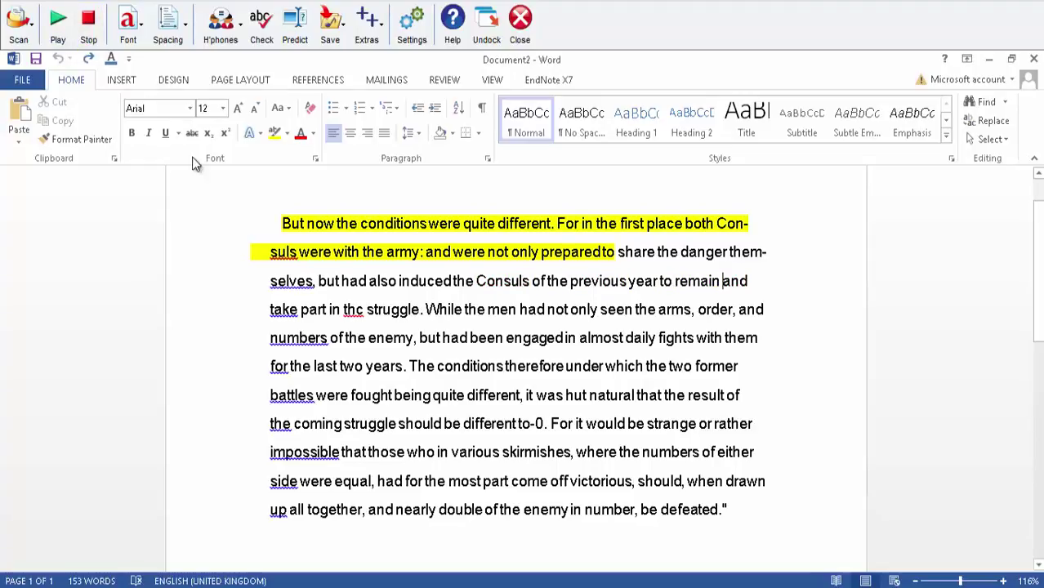
- Switch the speech highlighting to Word trail and read aloud from "While the men had not only" before stopping
click(411, 36)
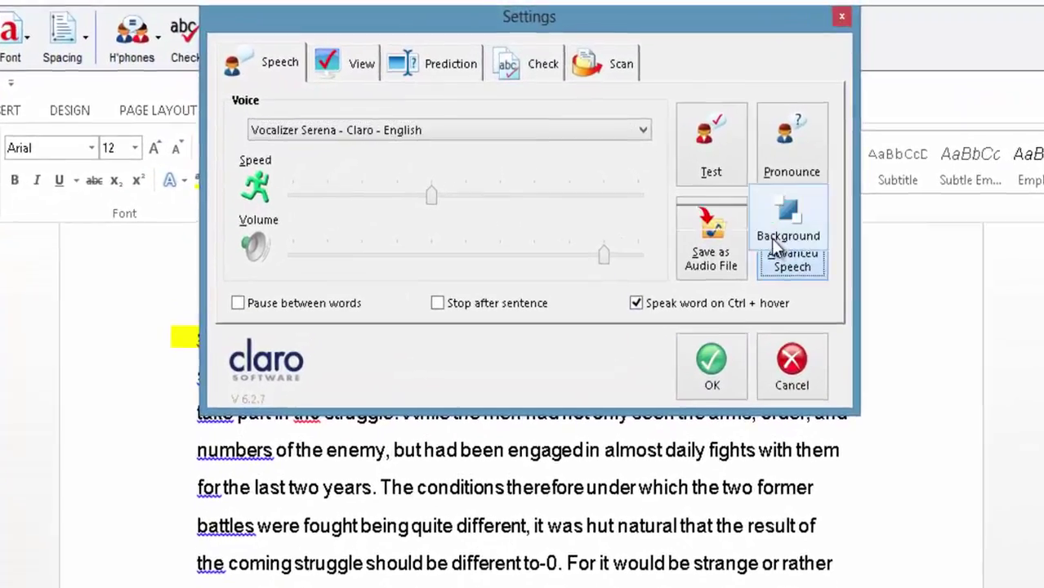
click(731, 184)
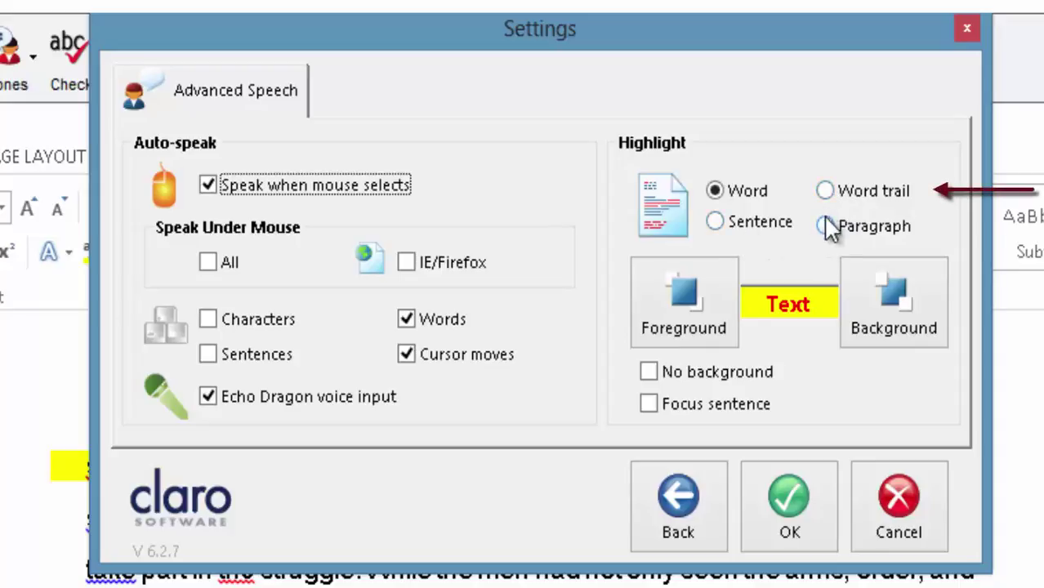
click(825, 190)
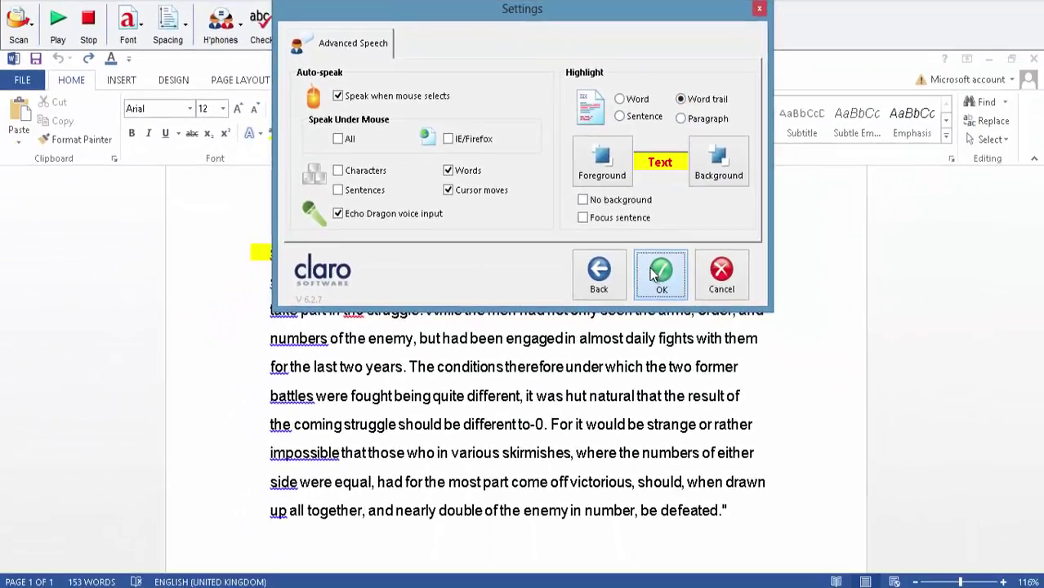
click(776, 482)
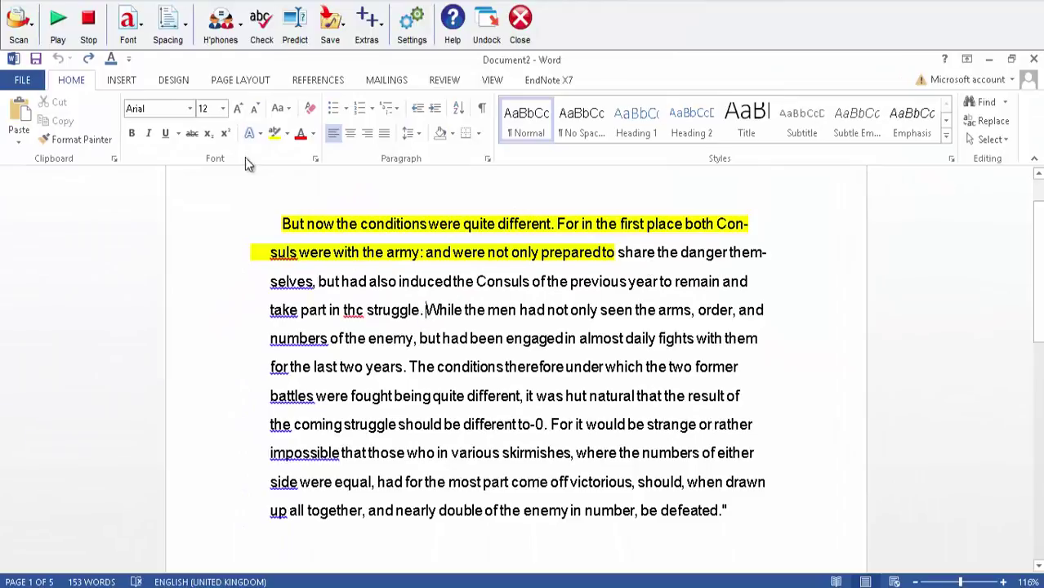
click(64, 23)
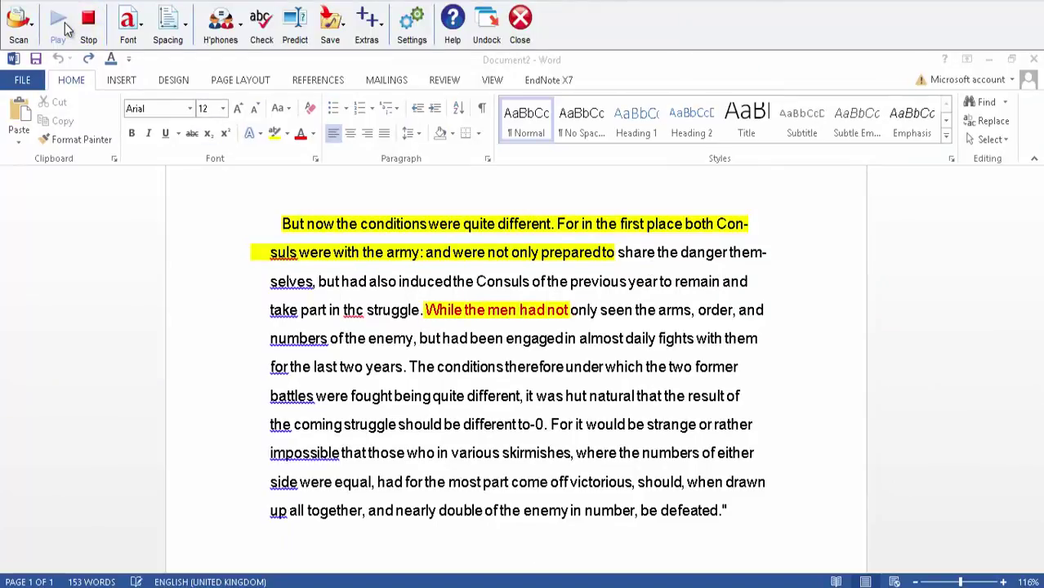
click(93, 33)
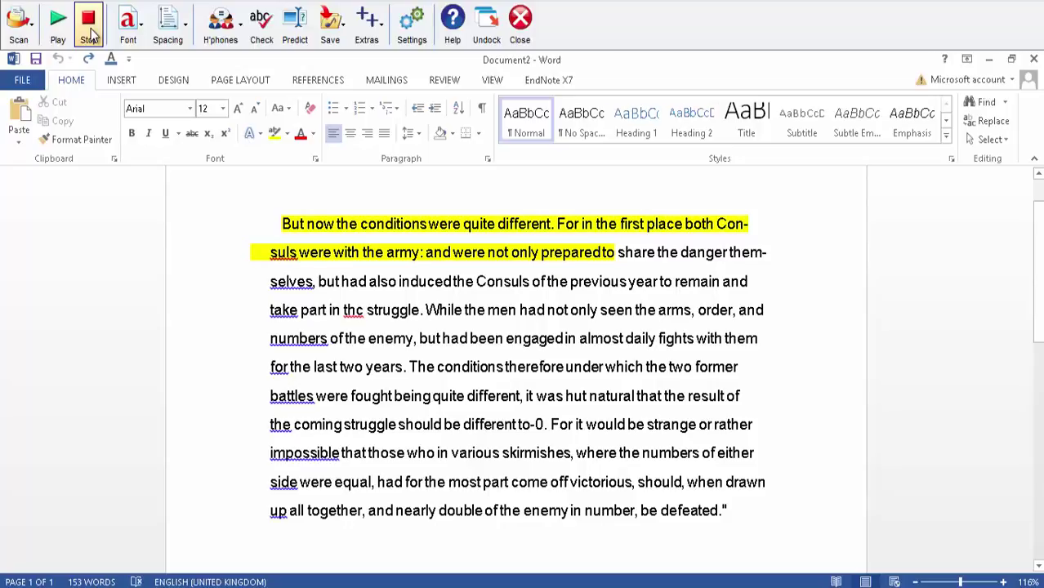
- Review the Auto-speak options in the advanced speech settings, including Echo Dragon voice input, and close the settings
click(408, 29)
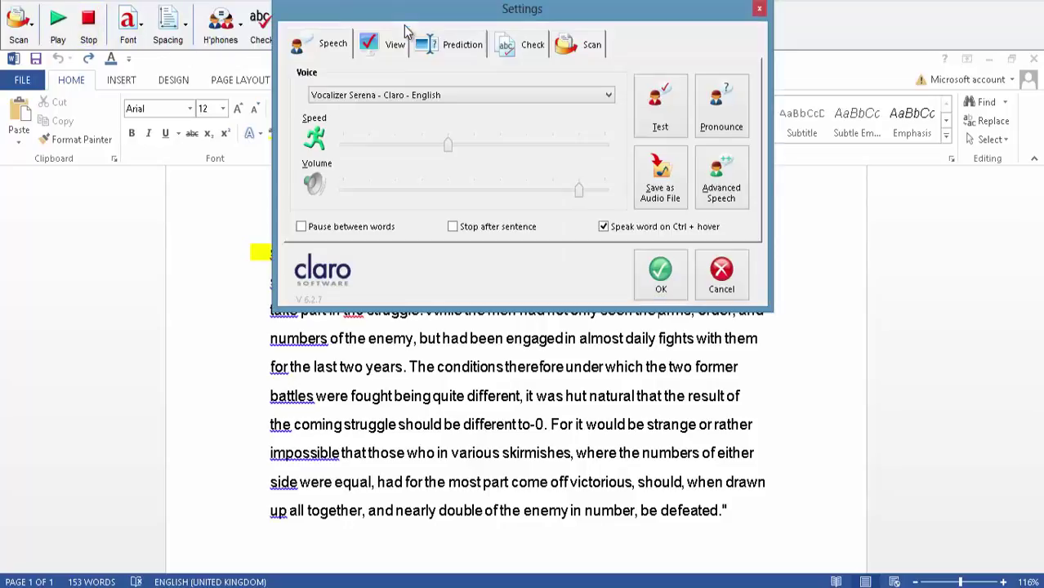
click(722, 176)
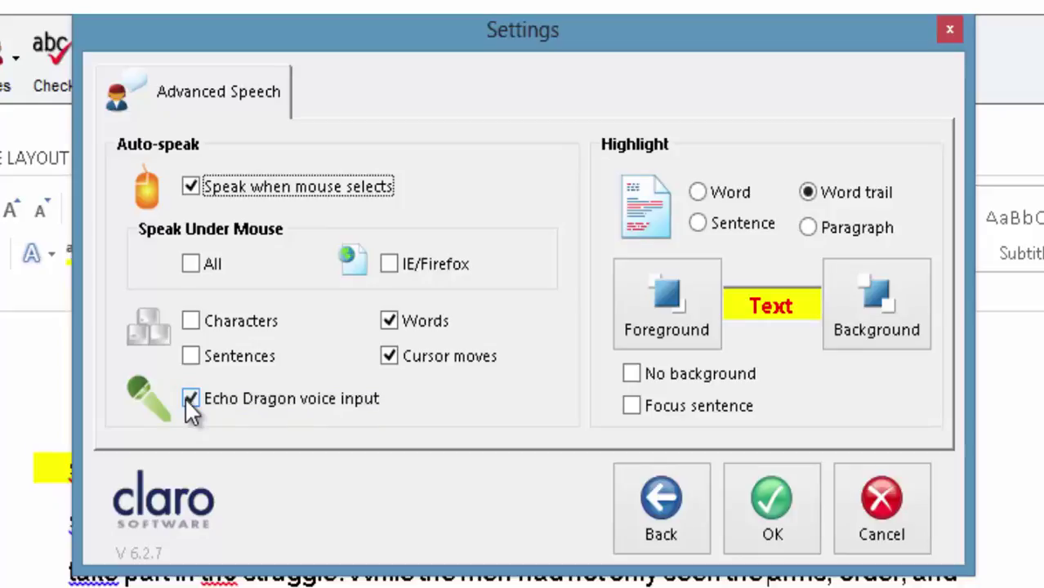
click(646, 505)
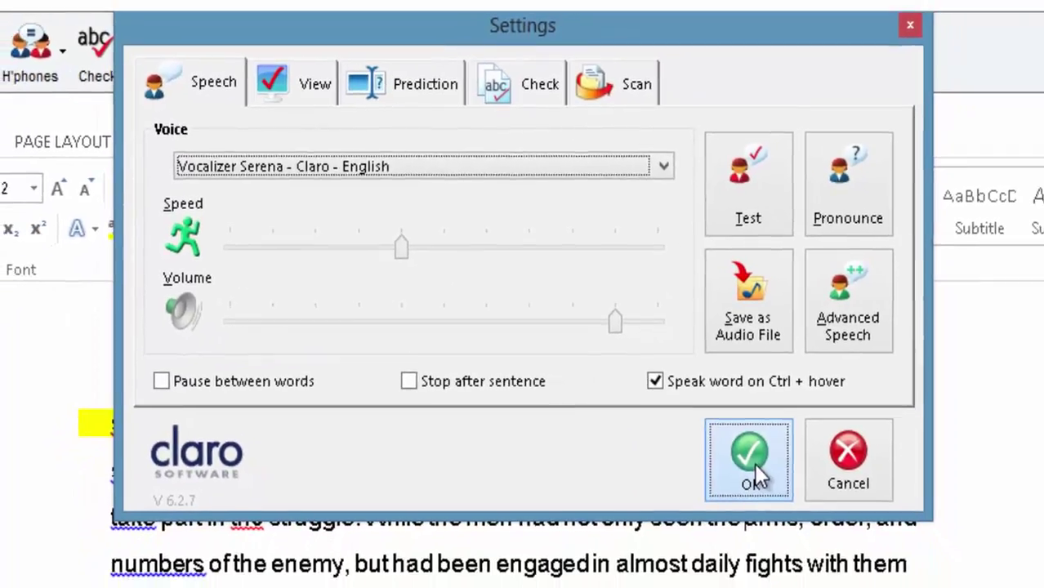
click(770, 508)
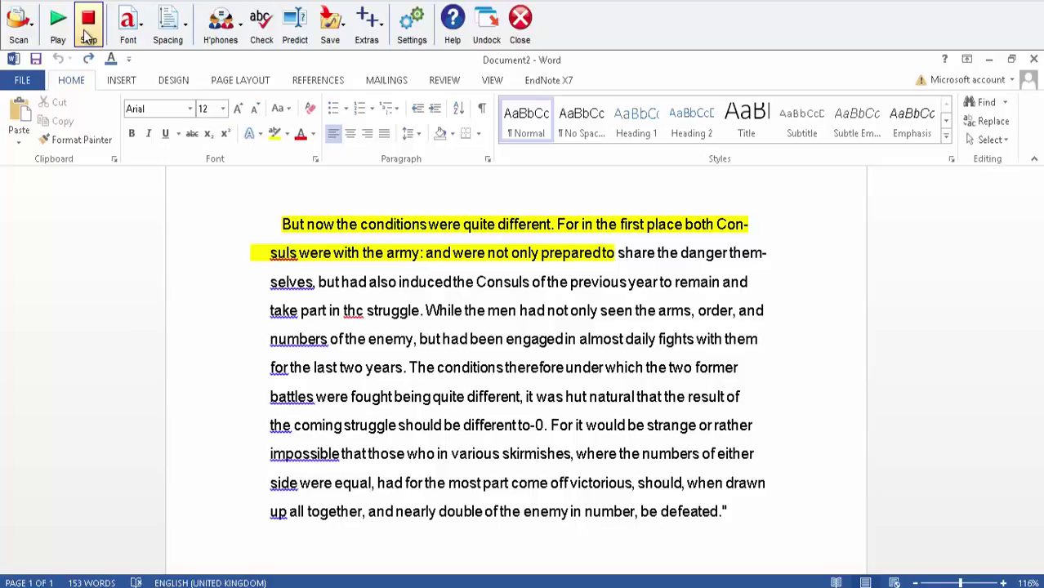
- Select the opening line "But now the conditions were quite different" through "both Con-" and increase its font size to 14
click(131, 38)
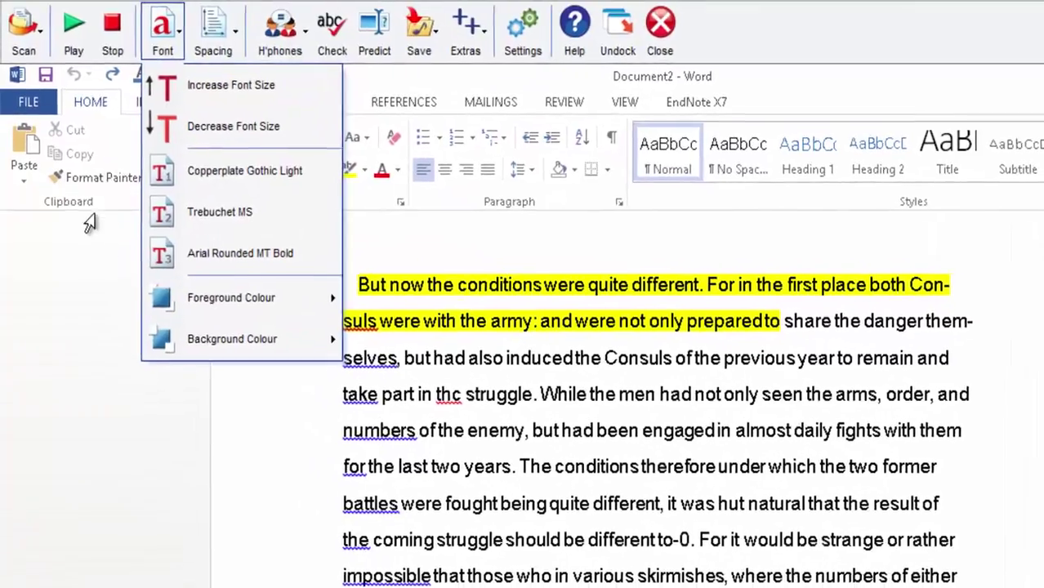
click(62, 200)
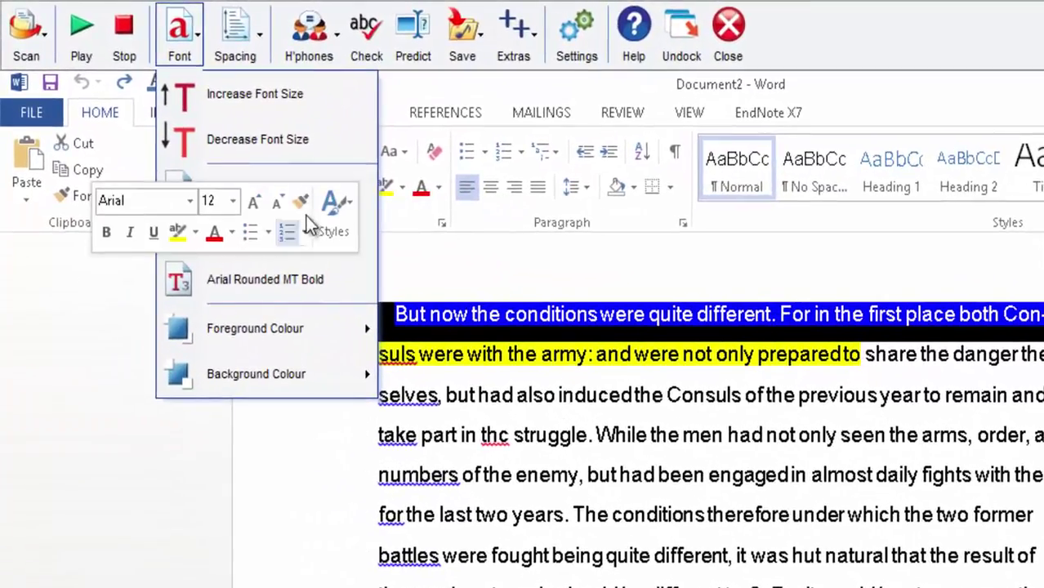
click(408, 222)
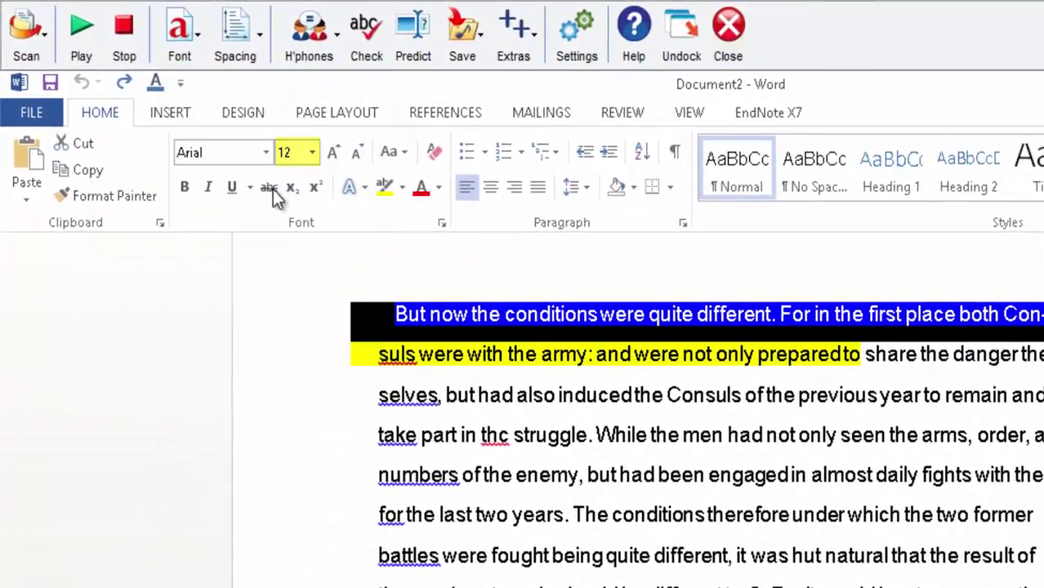
click(187, 51)
click(190, 94)
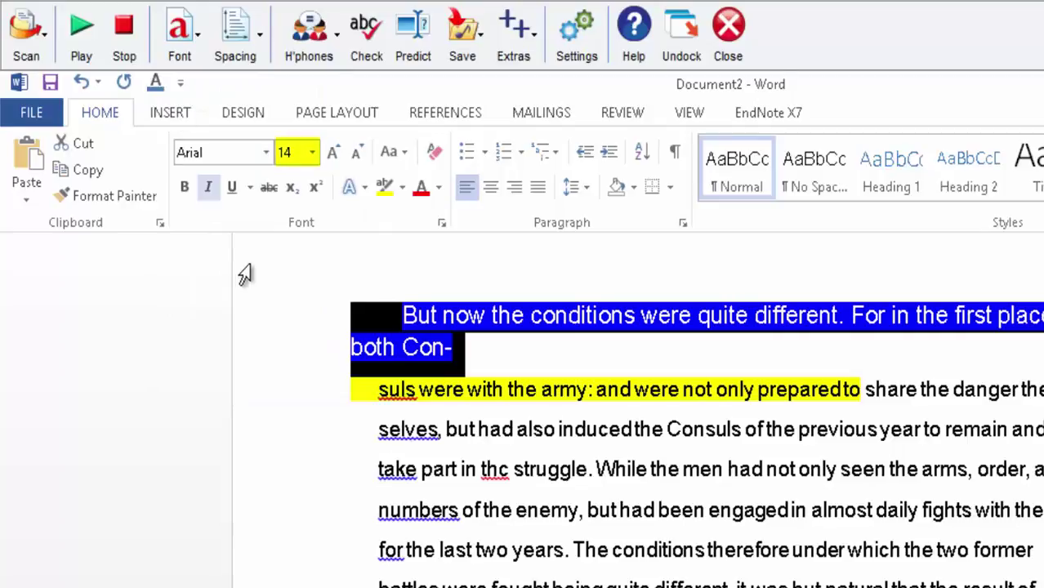
- Select the lines from "selves" through "the two former", increase their font size to 14 and decrease it back to 12
click(270, 404)
drag(363, 429, 847, 570)
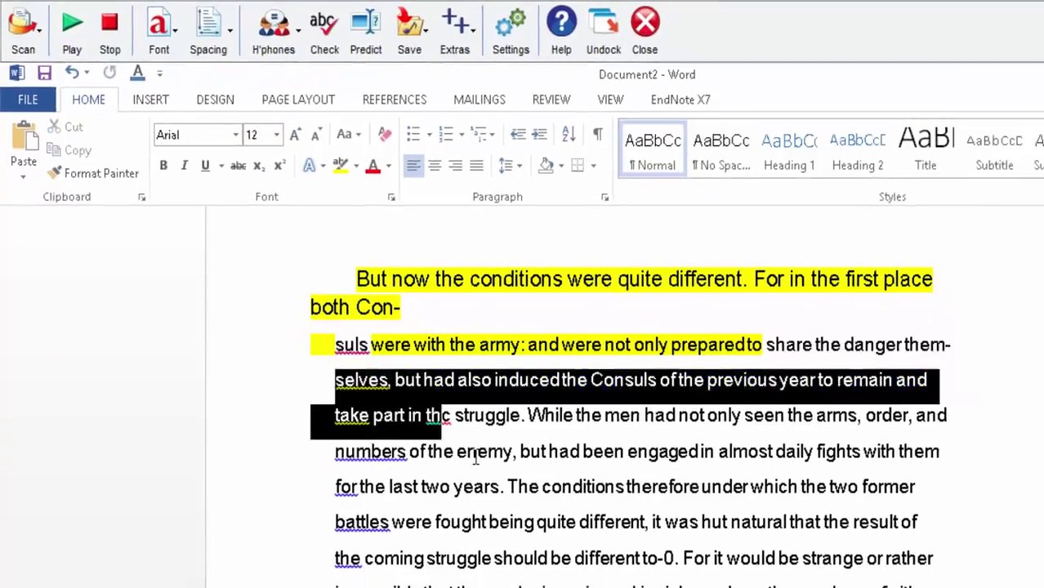
drag(605, 406, 741, 401)
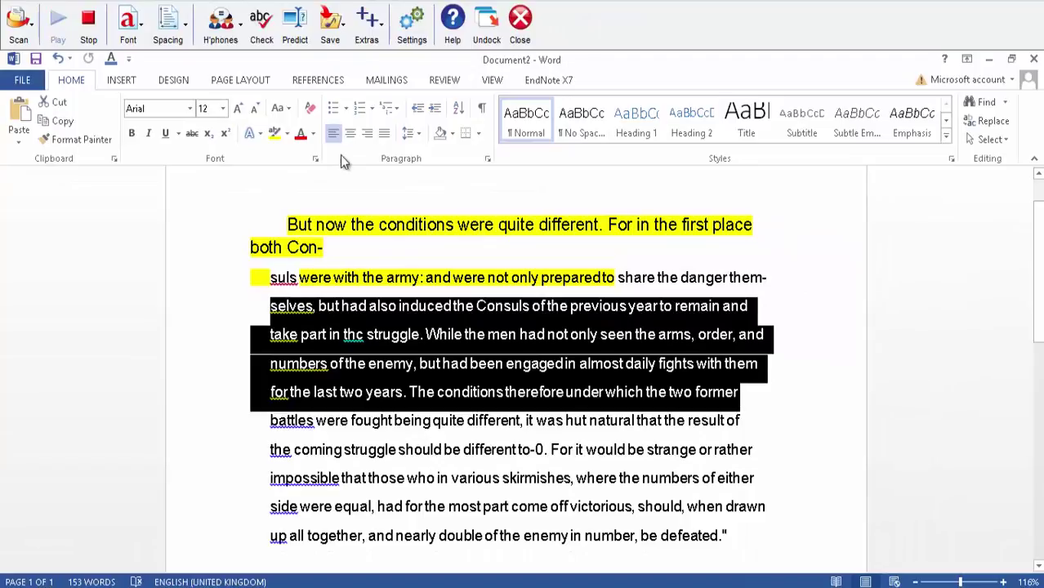
click(133, 43)
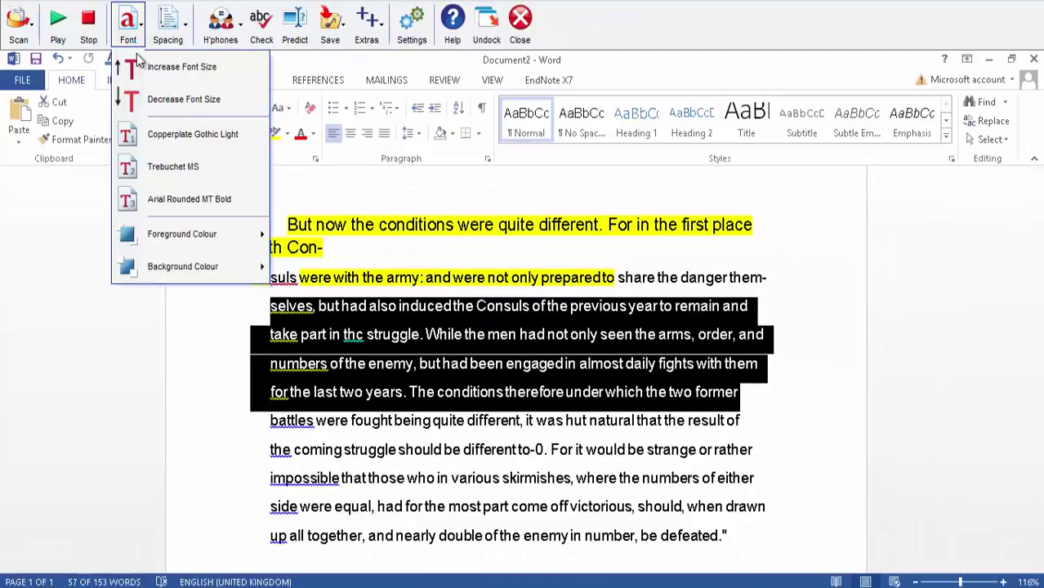
click(138, 65)
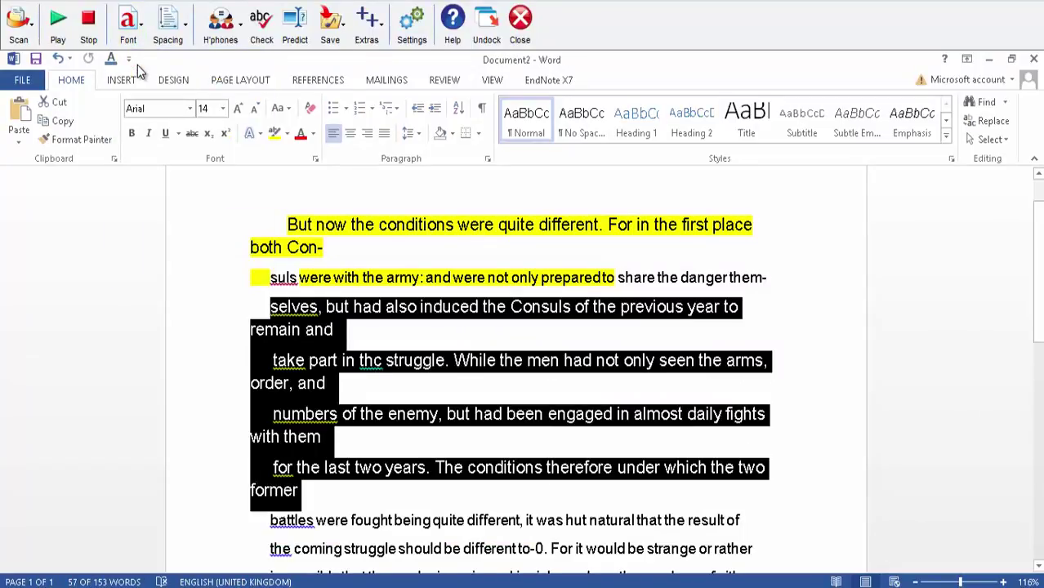
click(133, 42)
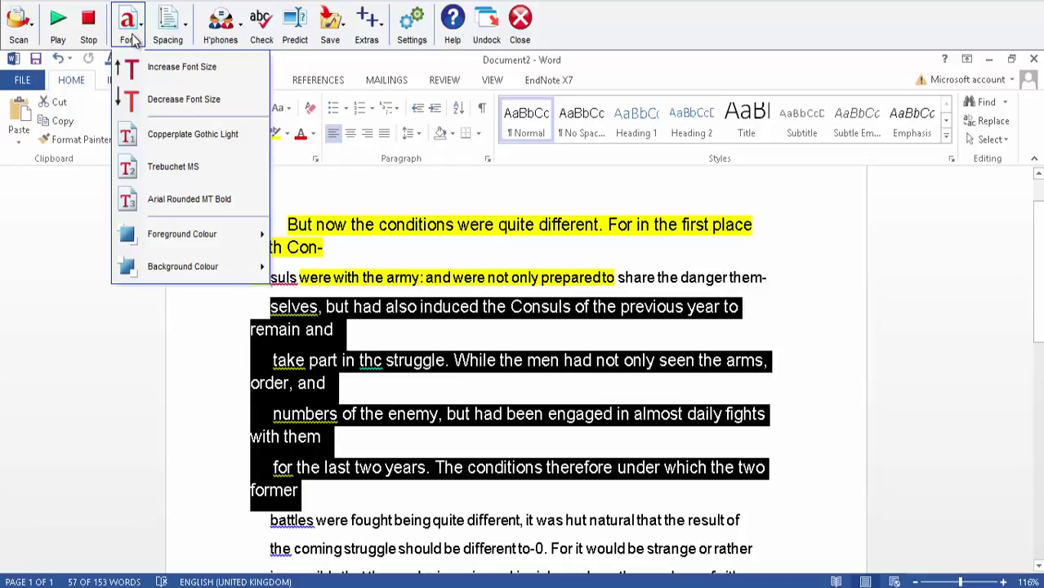
click(137, 97)
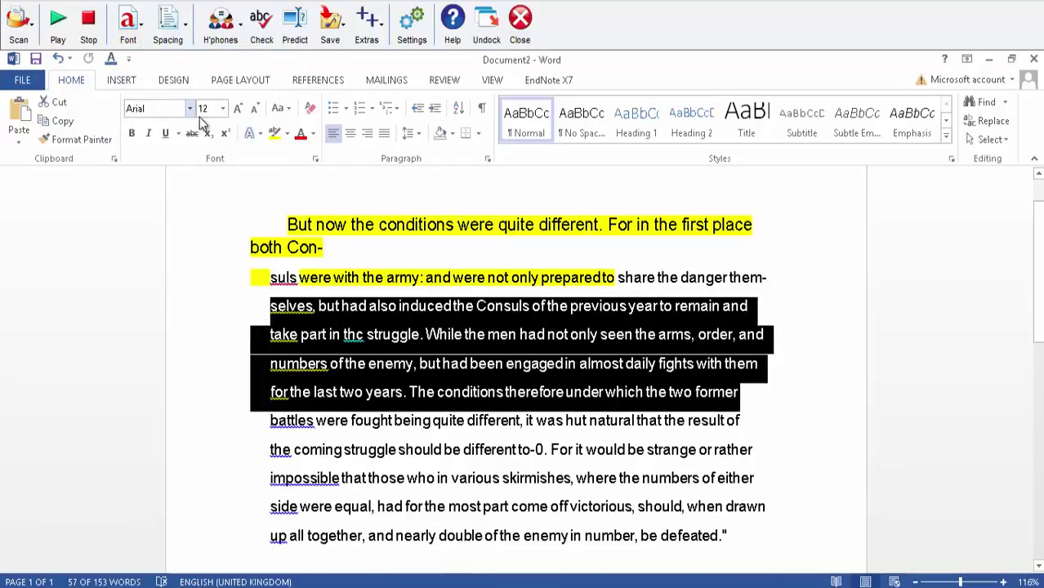
- Change the font of the selected lines to Trebuchet MS and deselect them
click(131, 26)
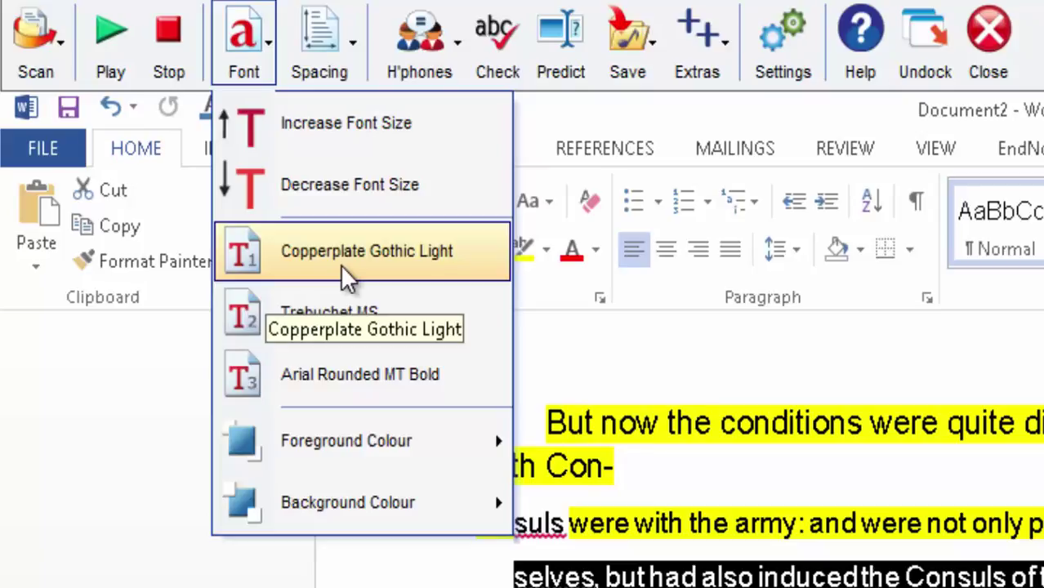
click(698, 45)
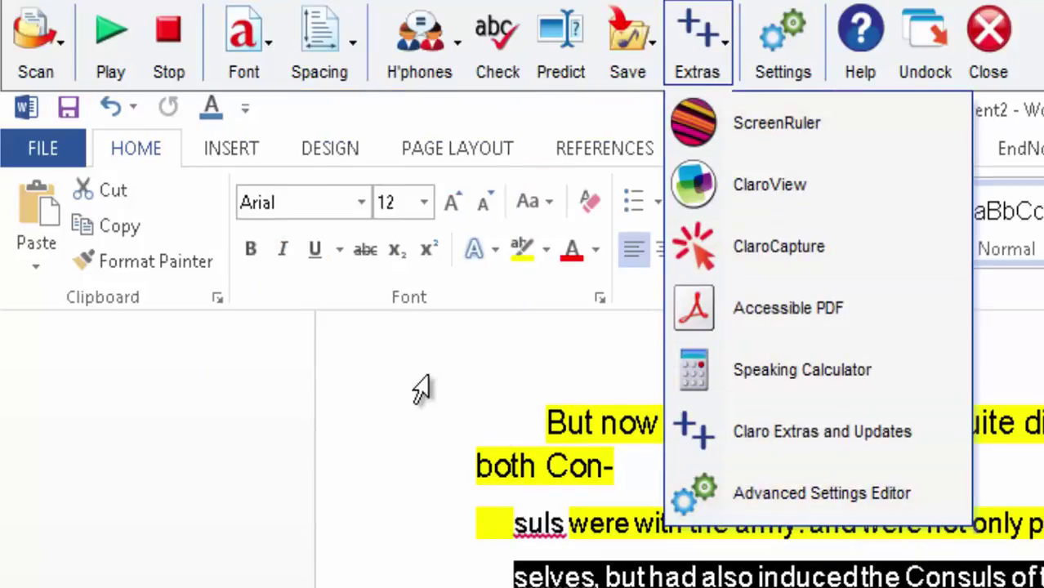
click(259, 54)
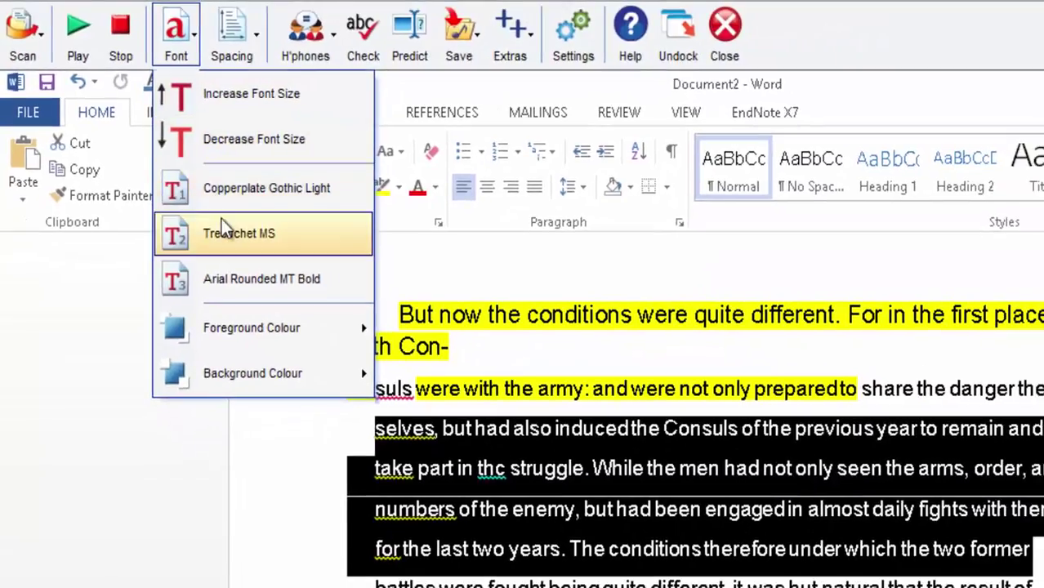
click(305, 306)
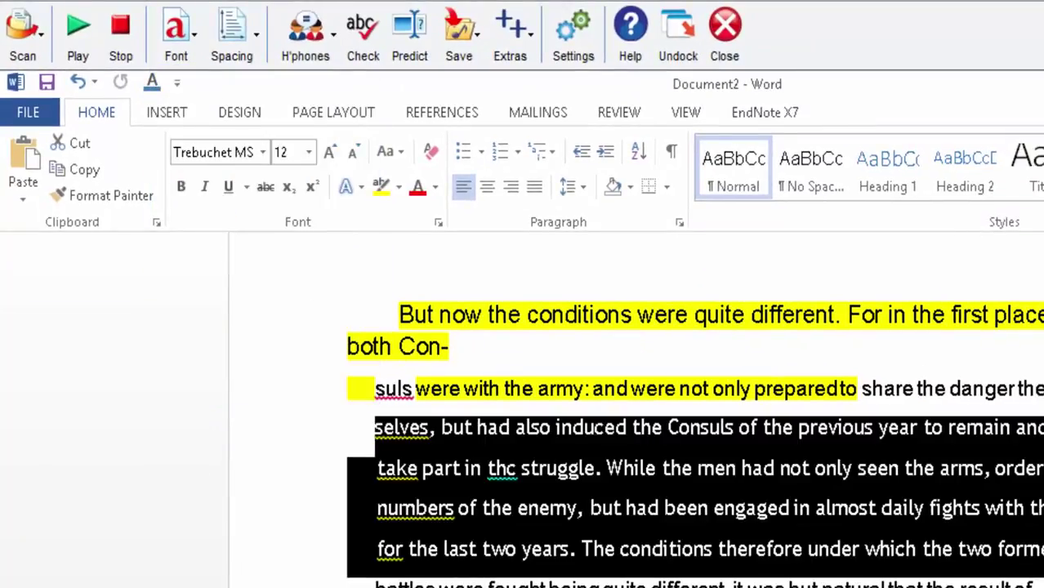
click(621, 572)
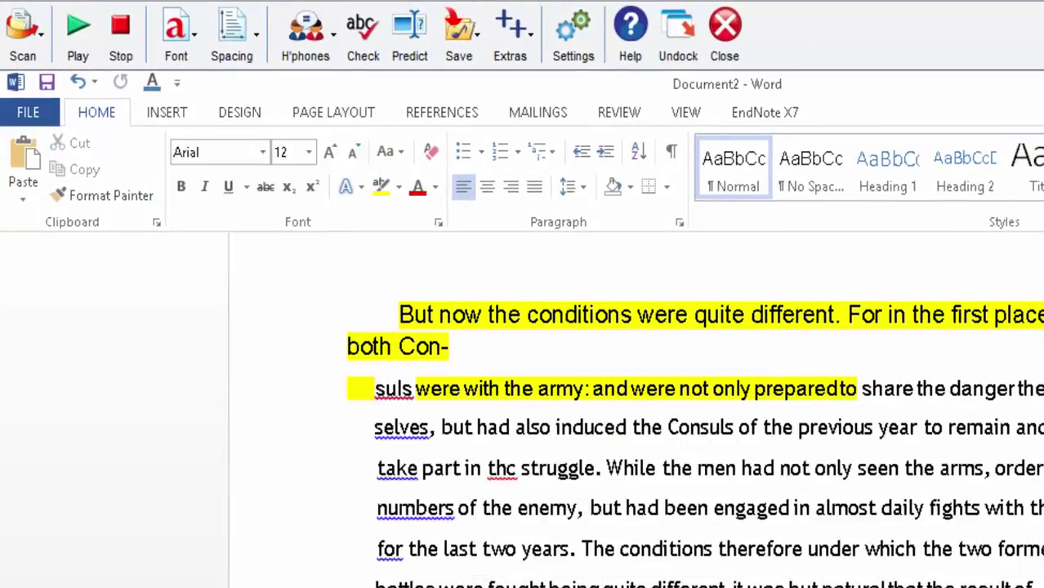
- Set the document's foreground colour to red and its background colour to yellow
click(177, 37)
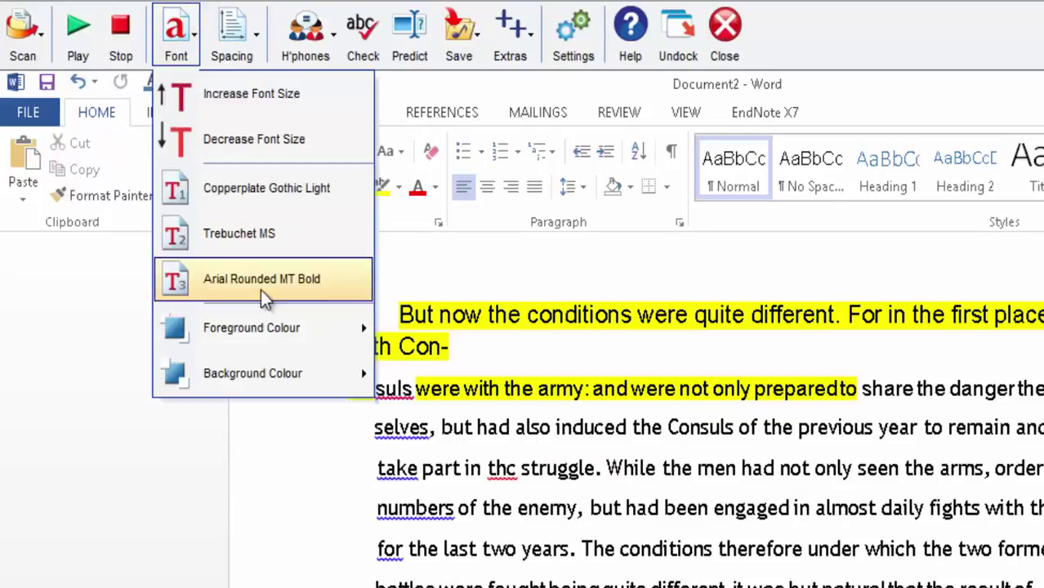
mouse_move(256, 327)
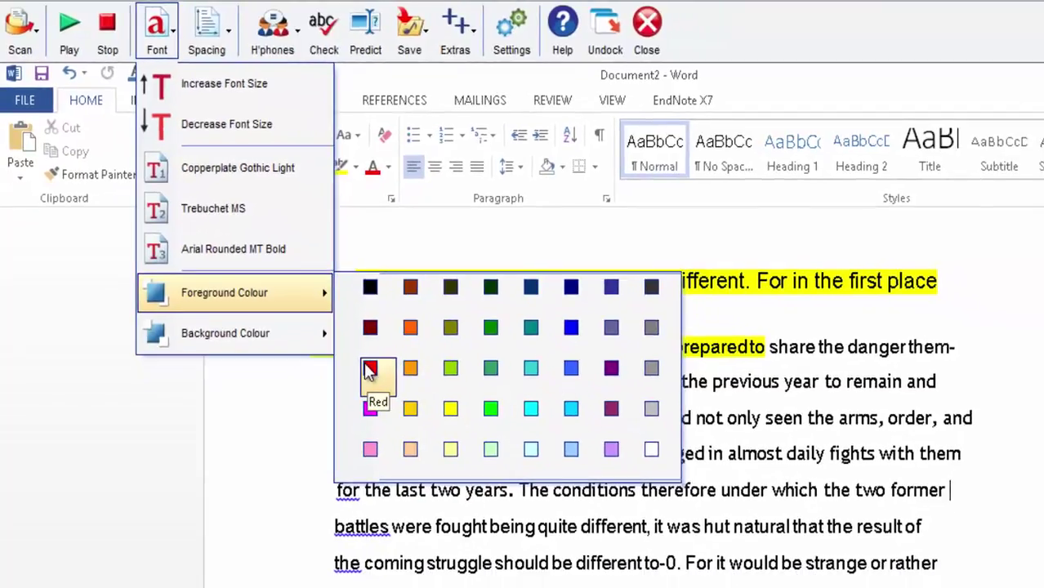
click(415, 412)
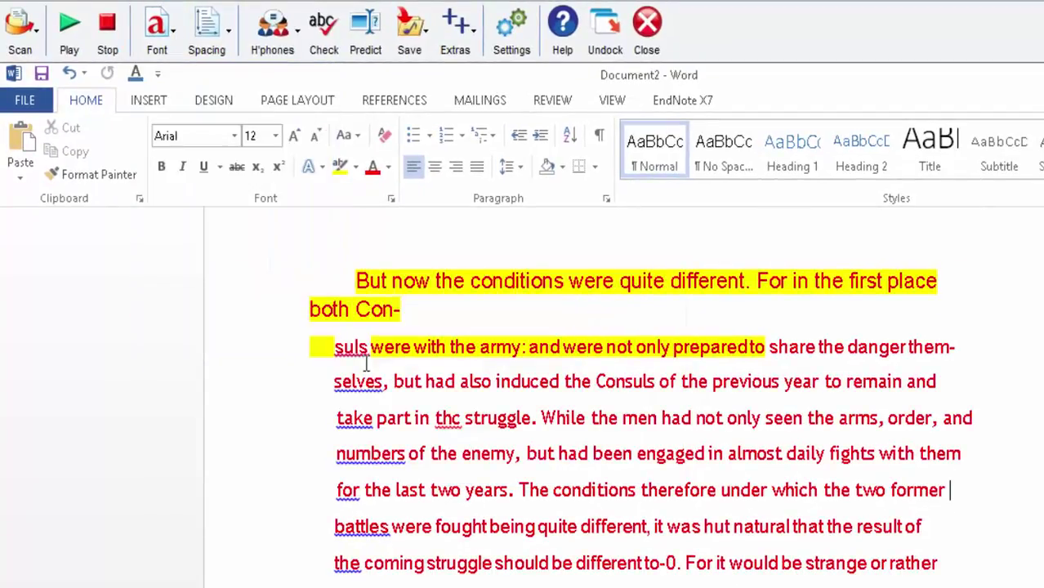
click(159, 36)
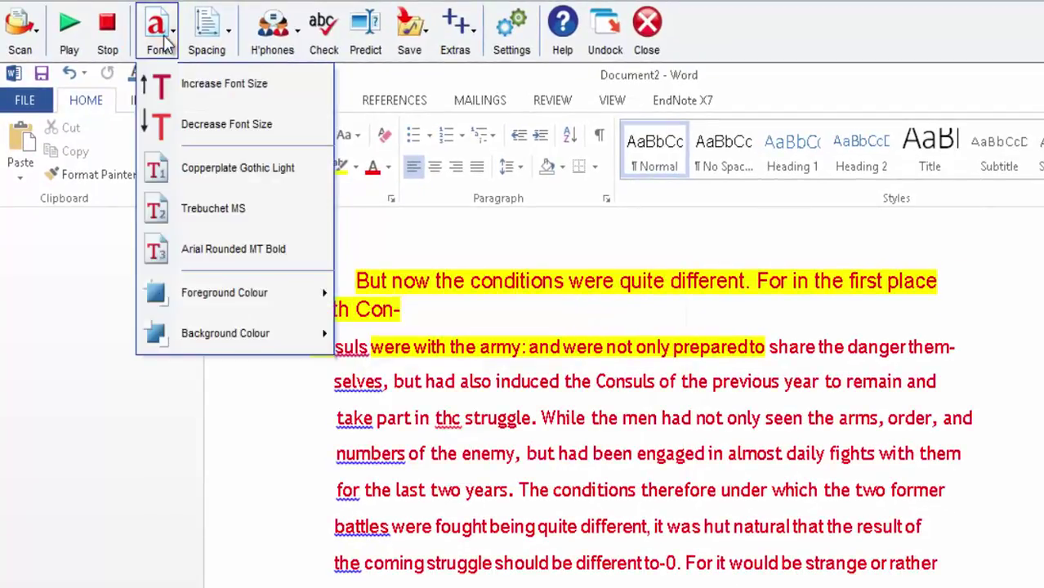
mouse_move(258, 333)
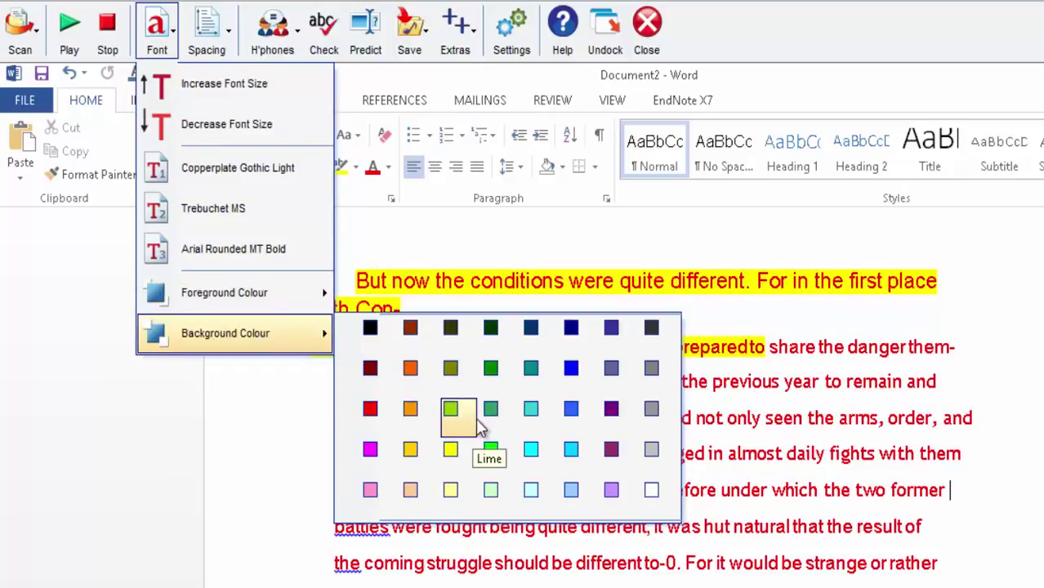
click(450, 448)
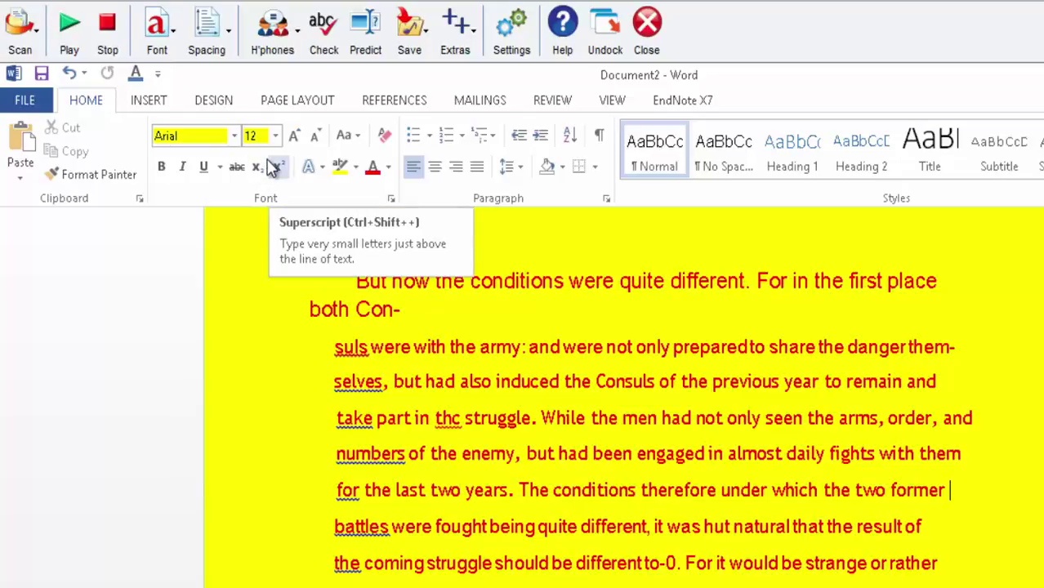
- Set the document's background colour back to white and its foreground colour back to black
click(157, 32)
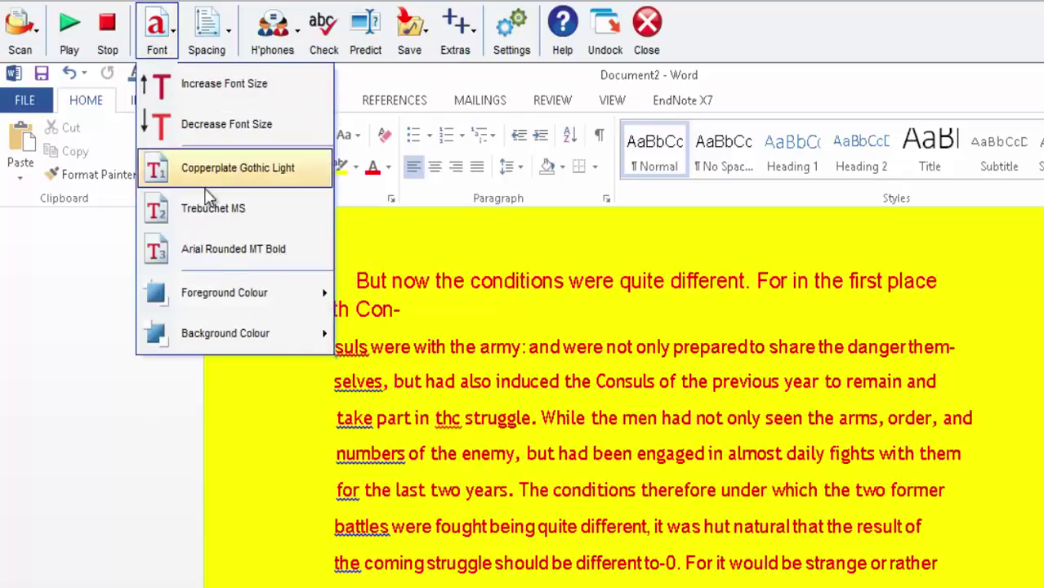
mouse_move(214, 327)
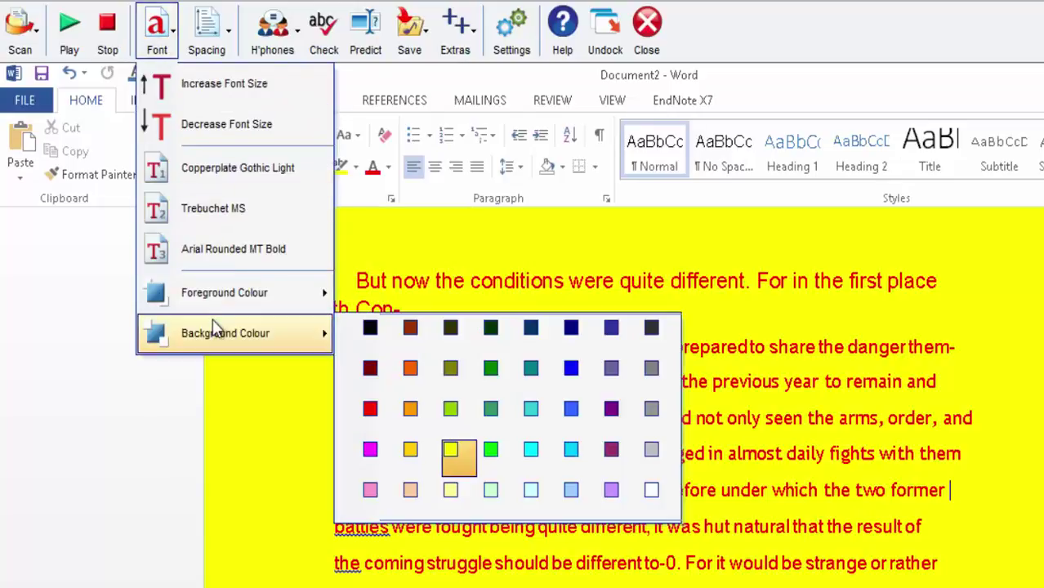
click(651, 491)
click(157, 31)
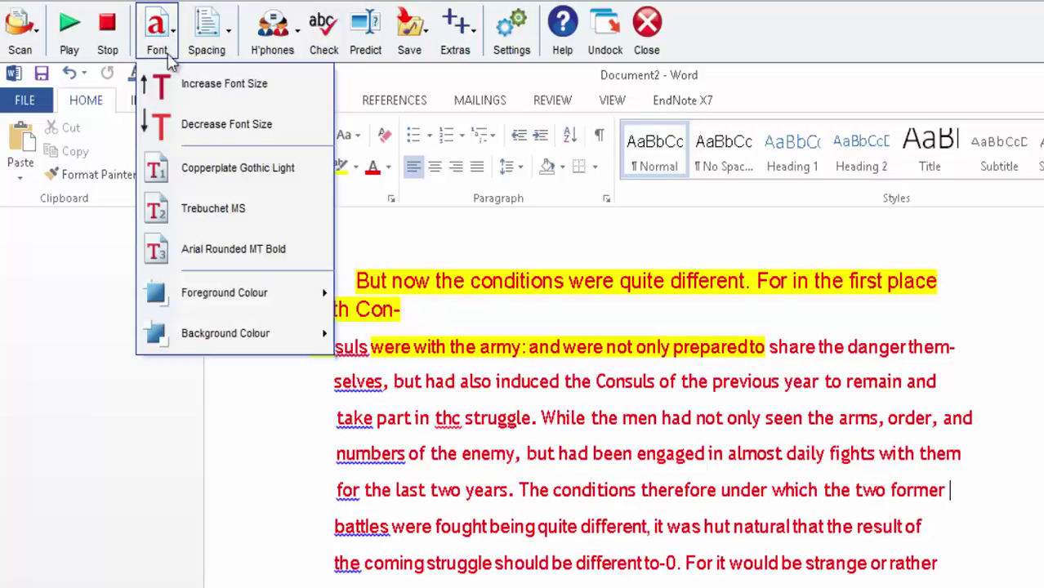
mouse_move(221, 291)
click(368, 283)
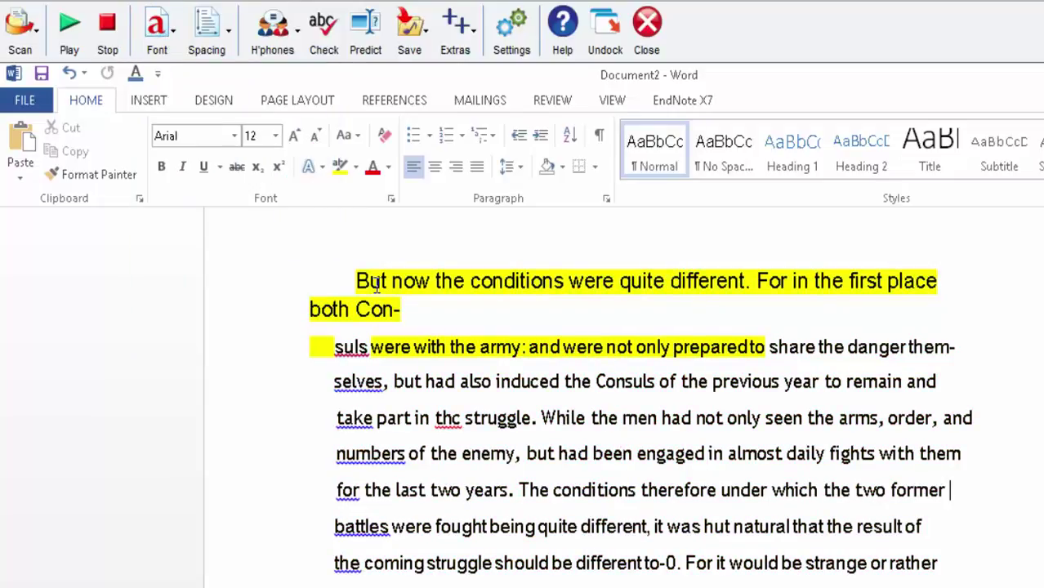
- Cycle the document's character spacing through three progressively wider settings and back to normal
click(208, 31)
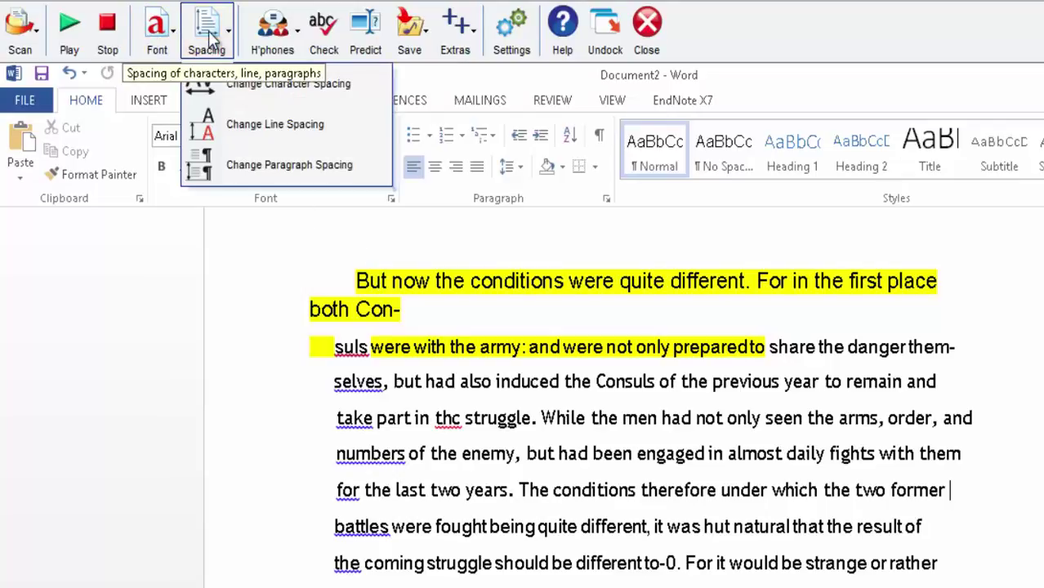
click(226, 77)
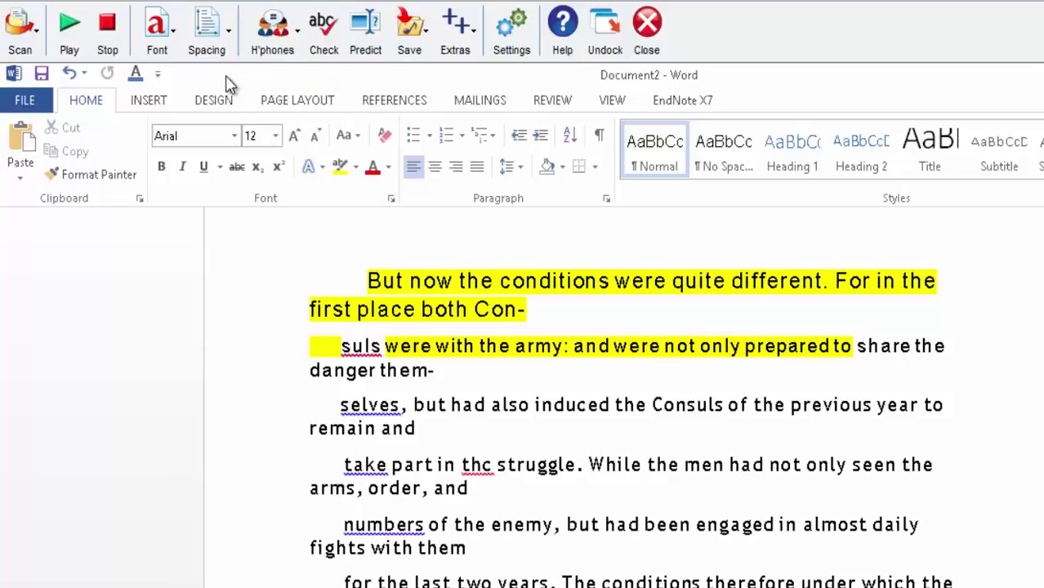
click(225, 59)
click(222, 81)
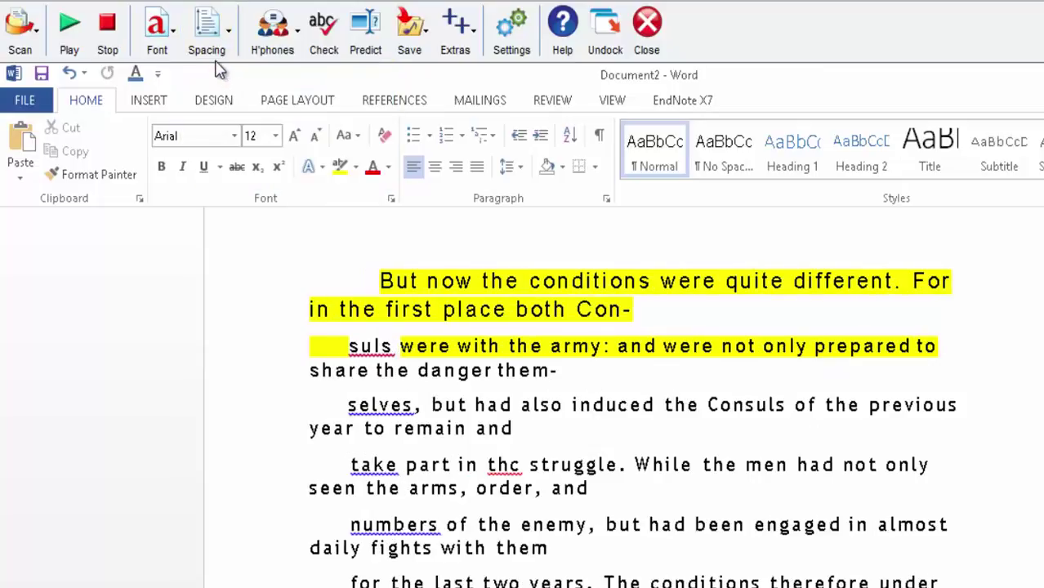
click(198, 29)
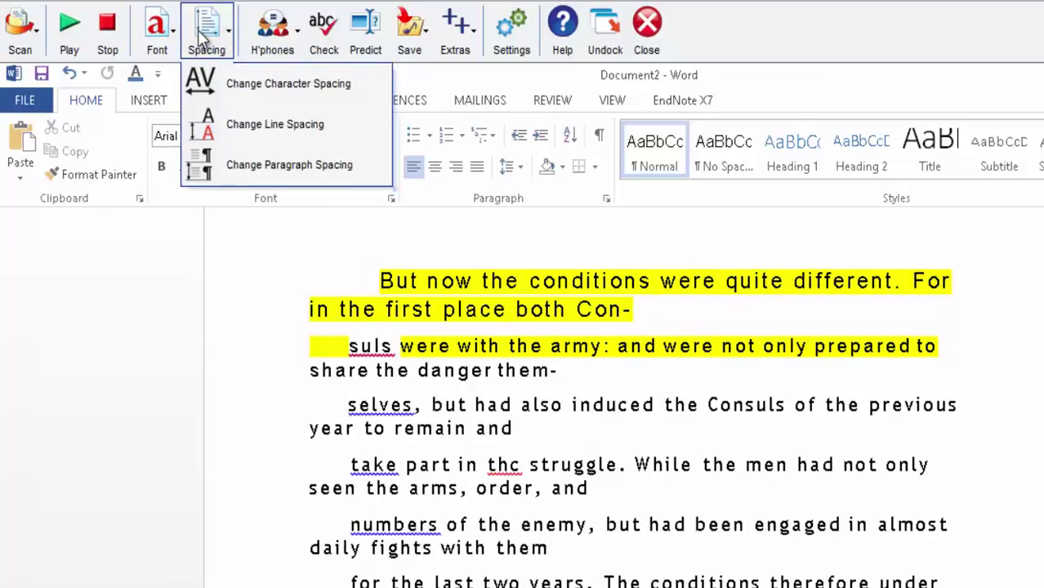
click(210, 83)
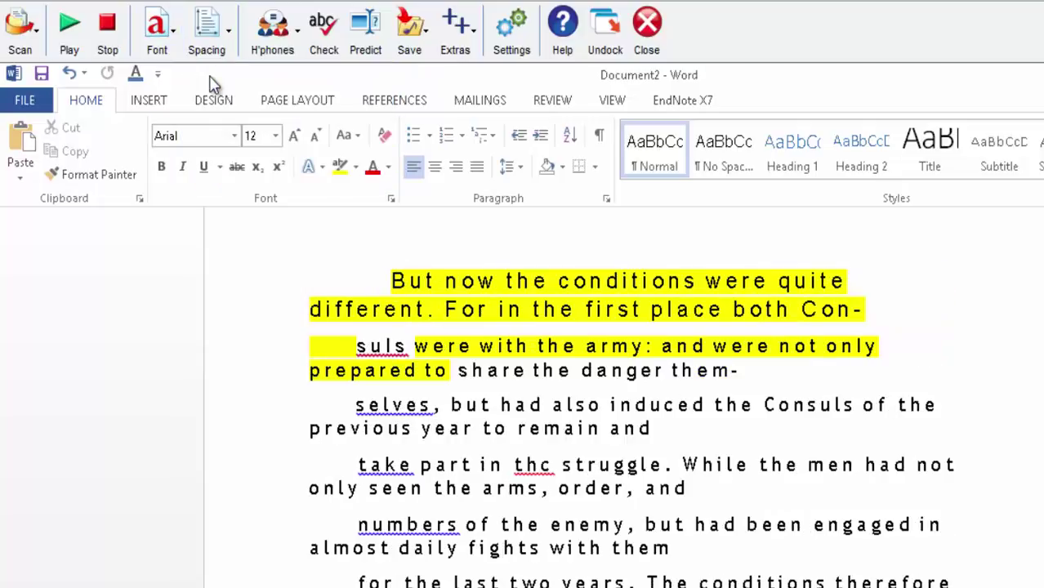
click(206, 29)
click(213, 81)
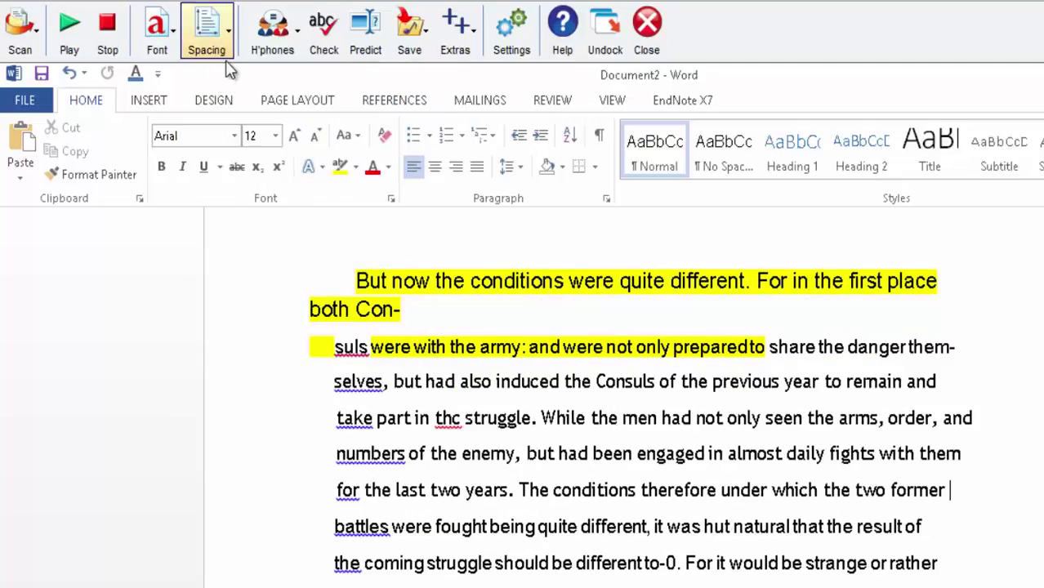
- Change the document's line spacing twice to reach a wider setting and increase the paragraph spacing once
click(214, 51)
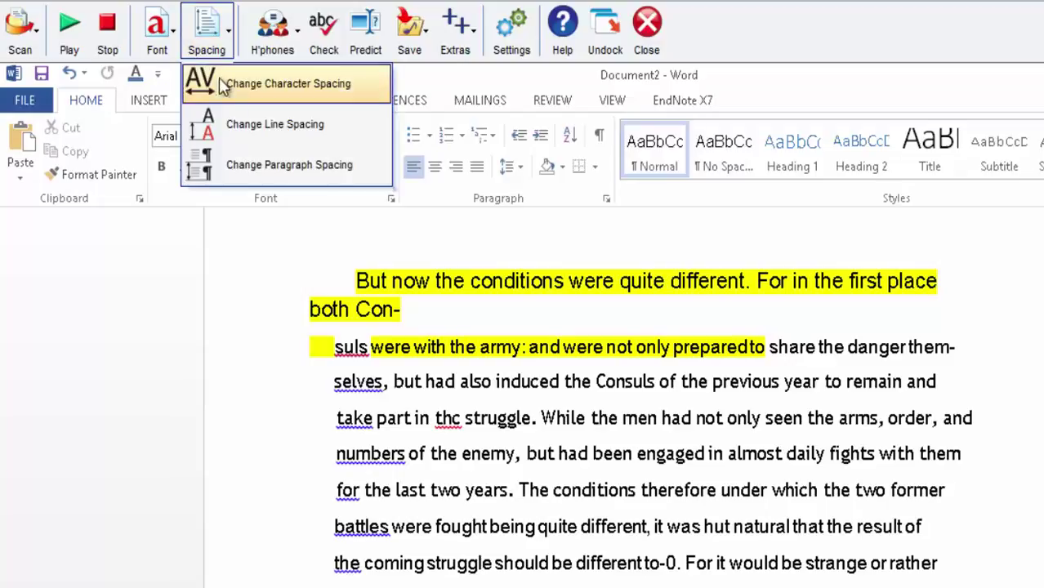
click(214, 125)
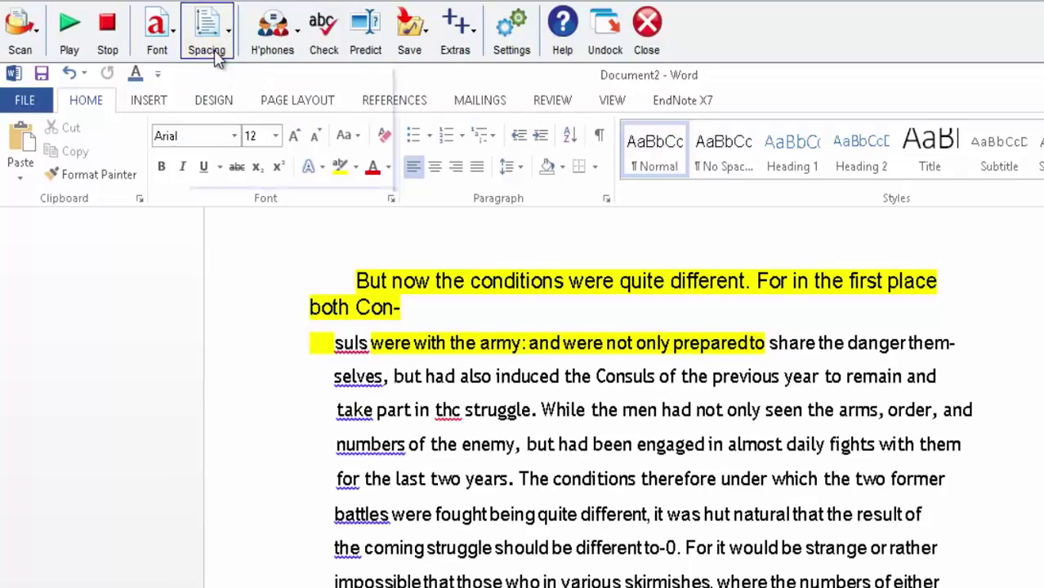
click(214, 50)
click(214, 119)
click(210, 37)
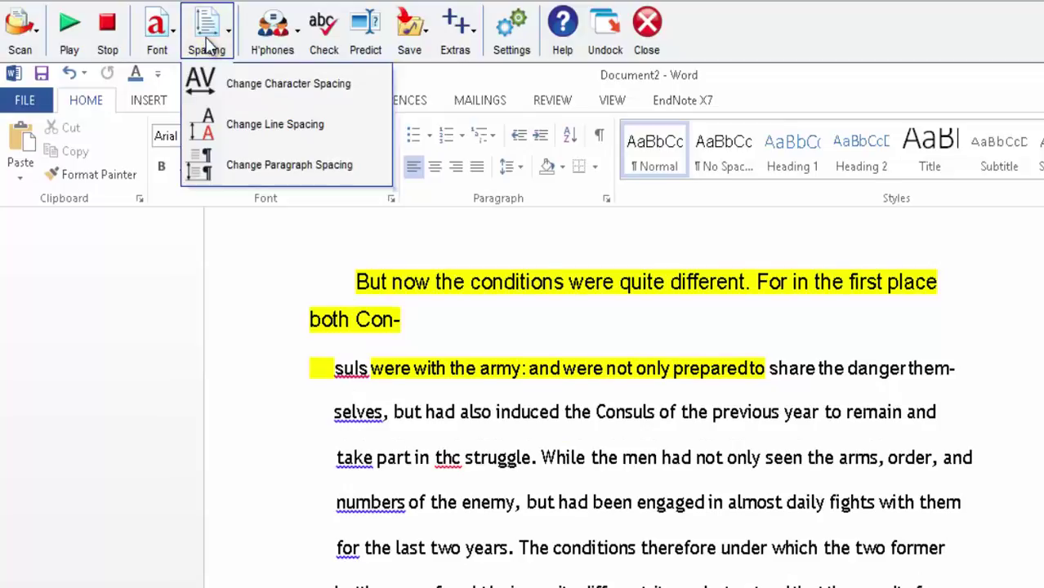
click(241, 175)
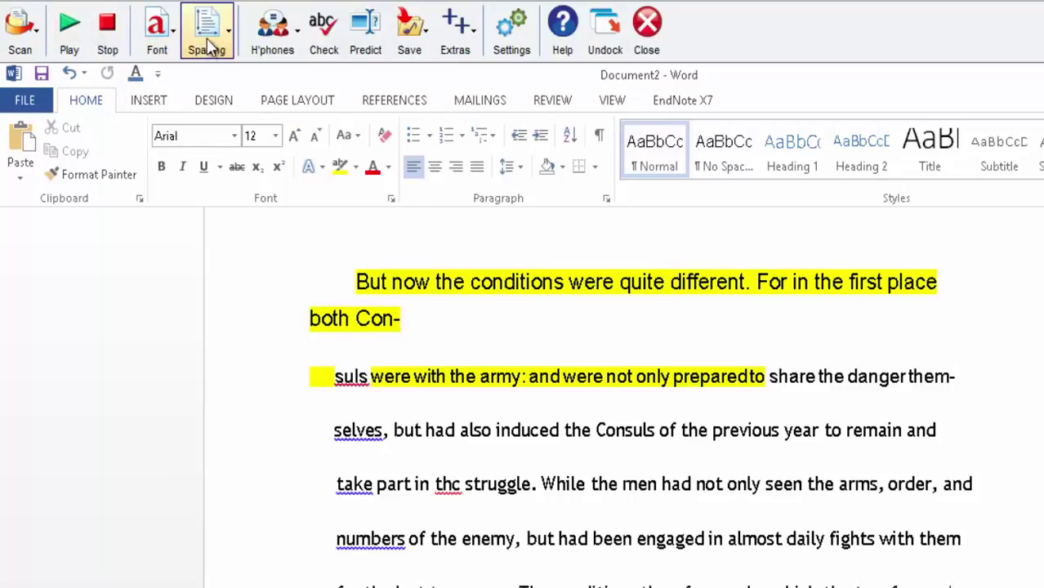
- Enter the sentence "There was a man from Newcastle" in the blank document and show its homophones
click(345, 278)
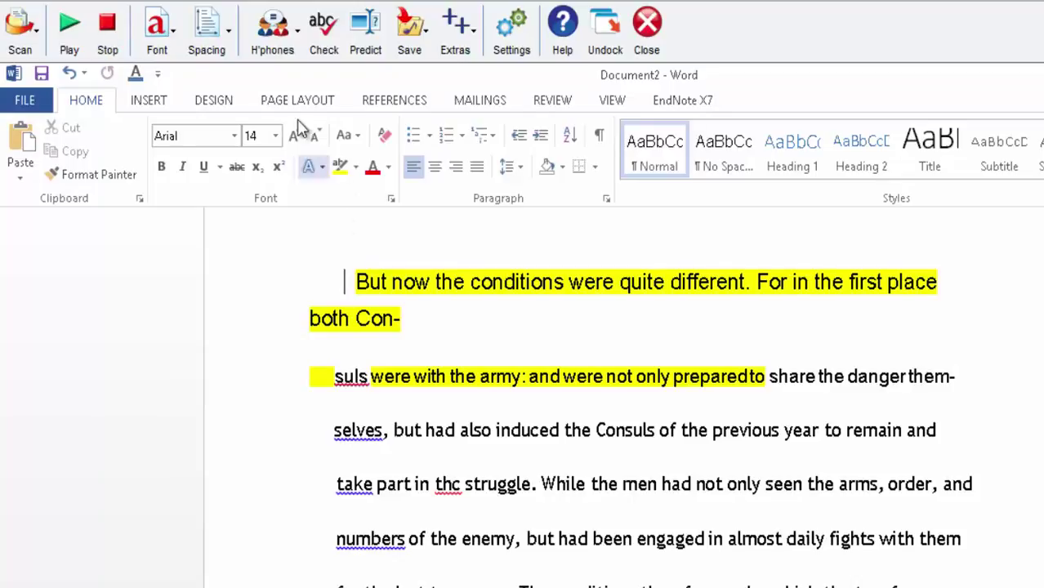
click(282, 48)
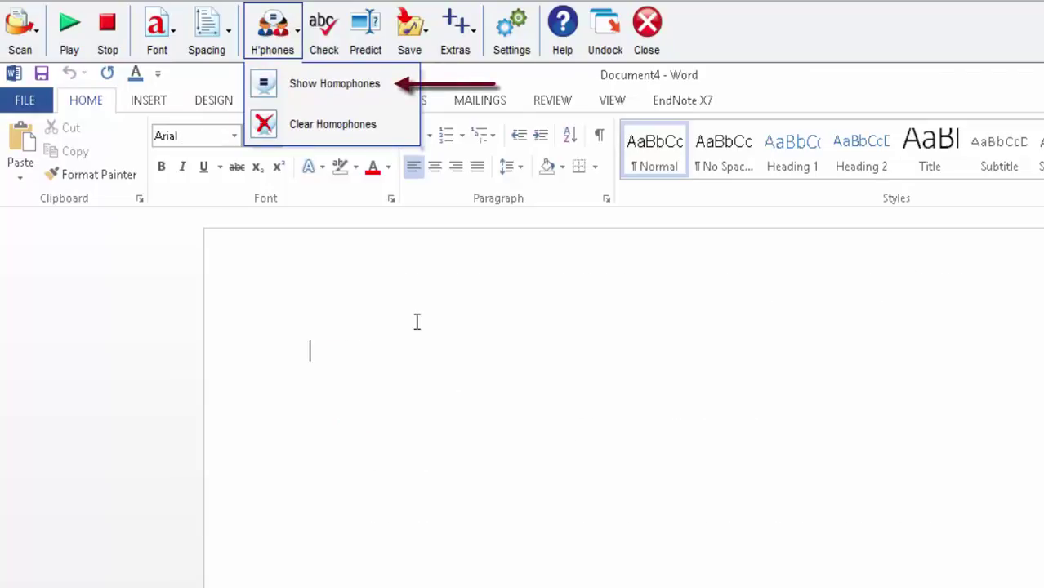
text(There was a man from newcastle)
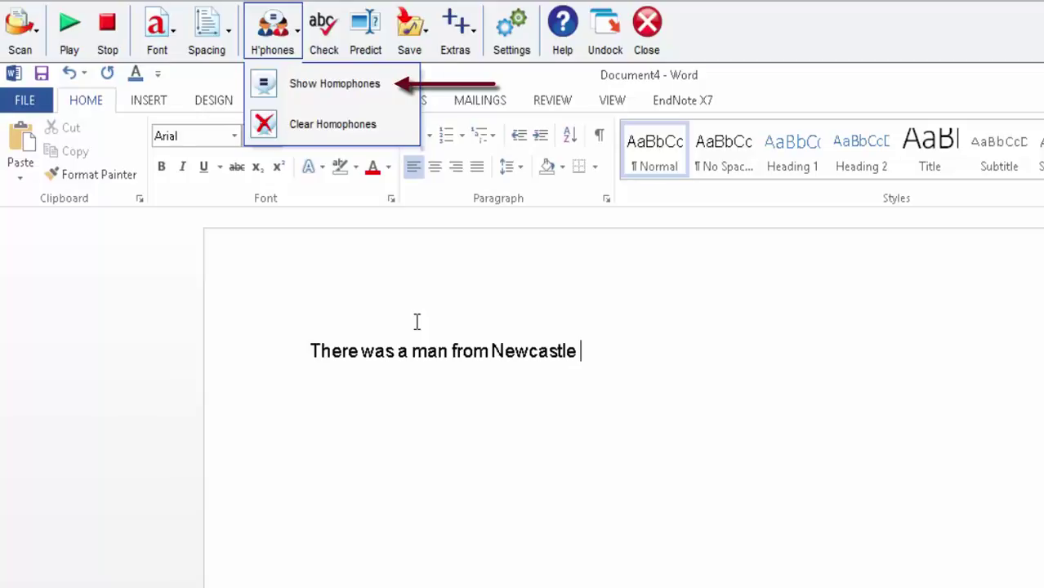
click(310, 352)
click(316, 90)
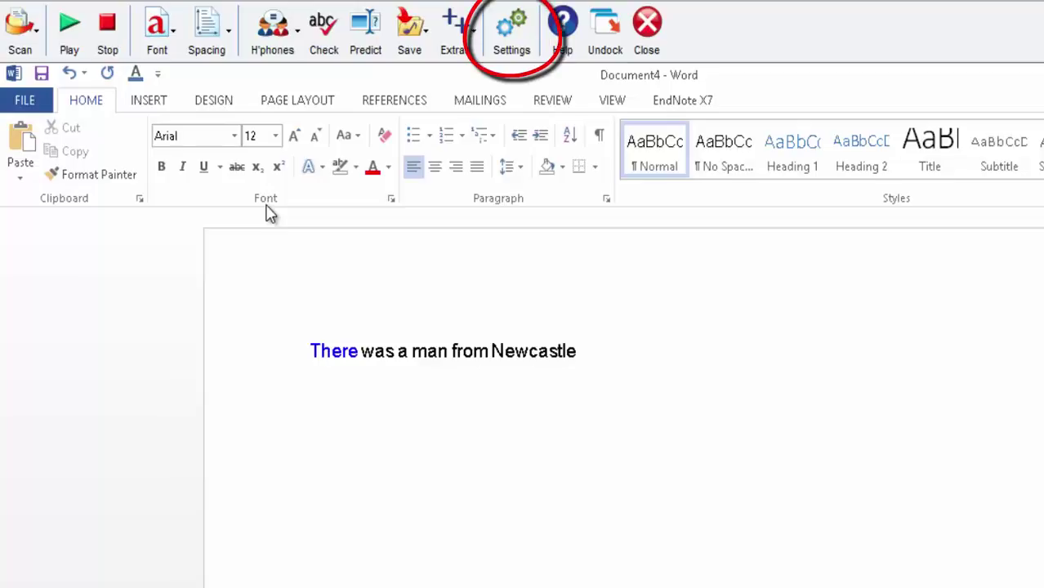
- Enable homophone checking whilst typing in ClaroRead's homophone settings and save the settings
click(511, 42)
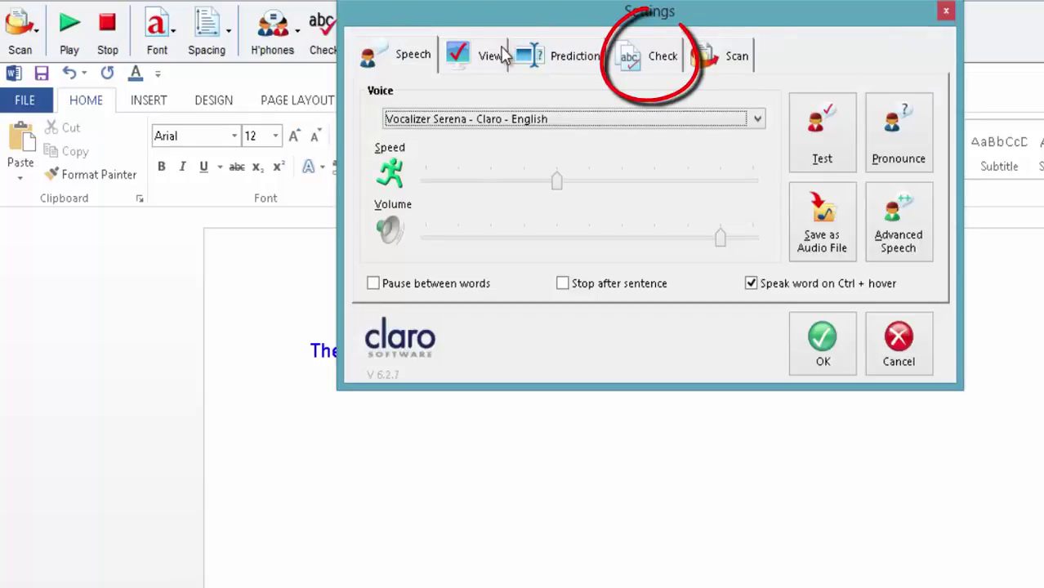
click(656, 62)
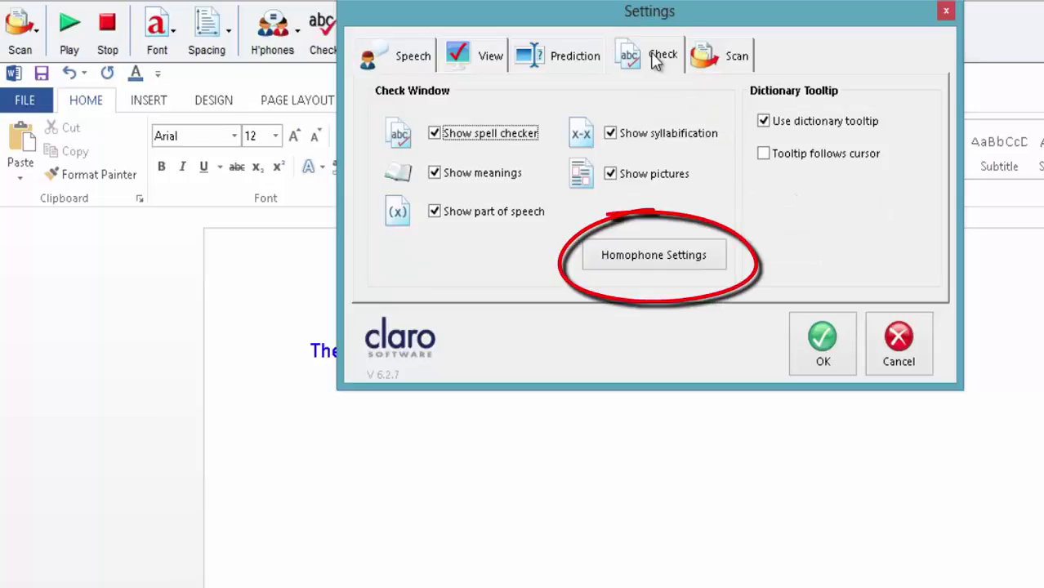
click(650, 261)
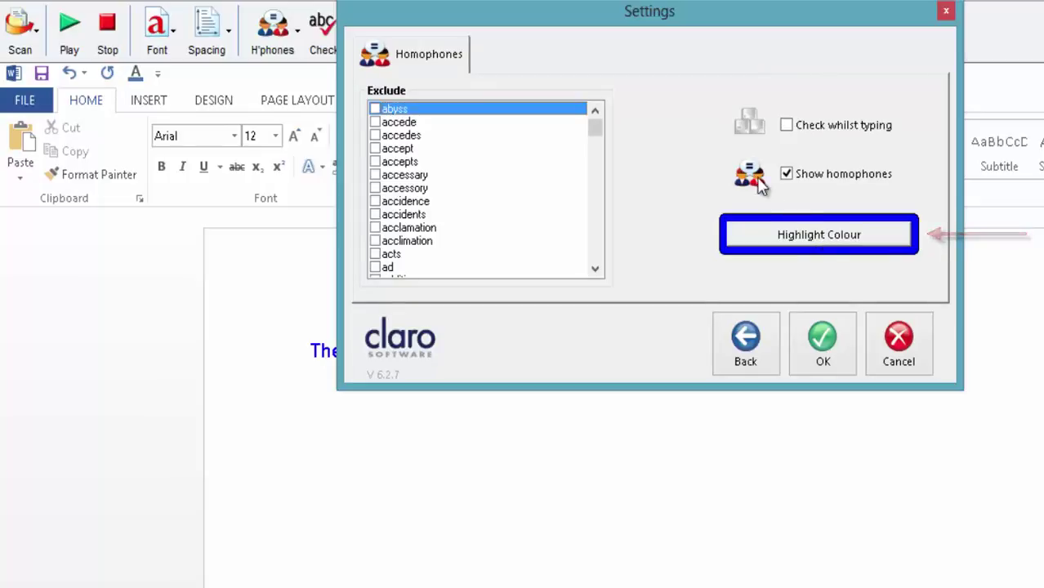
click(376, 254)
click(376, 255)
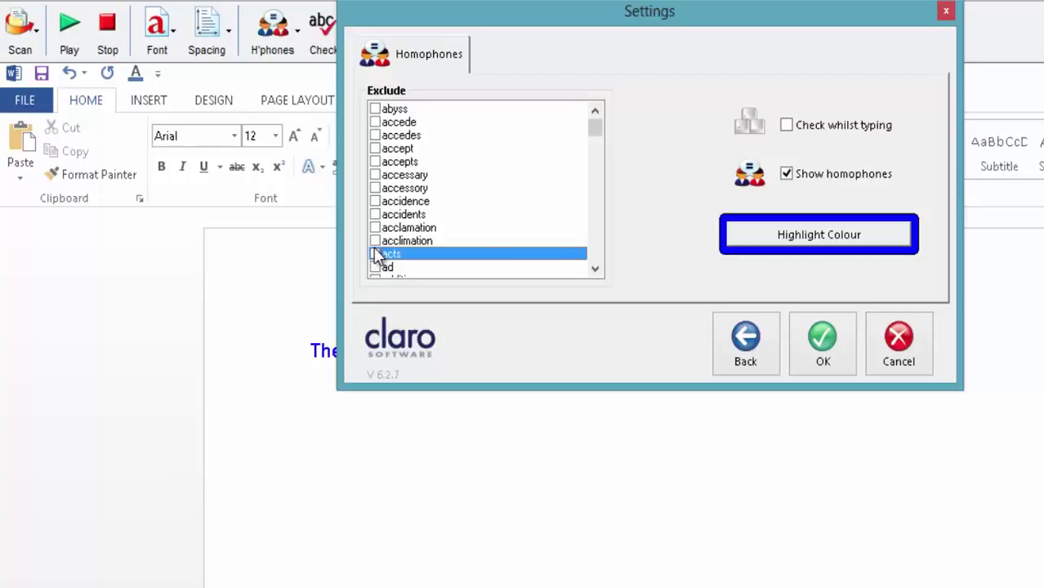
click(787, 126)
click(821, 345)
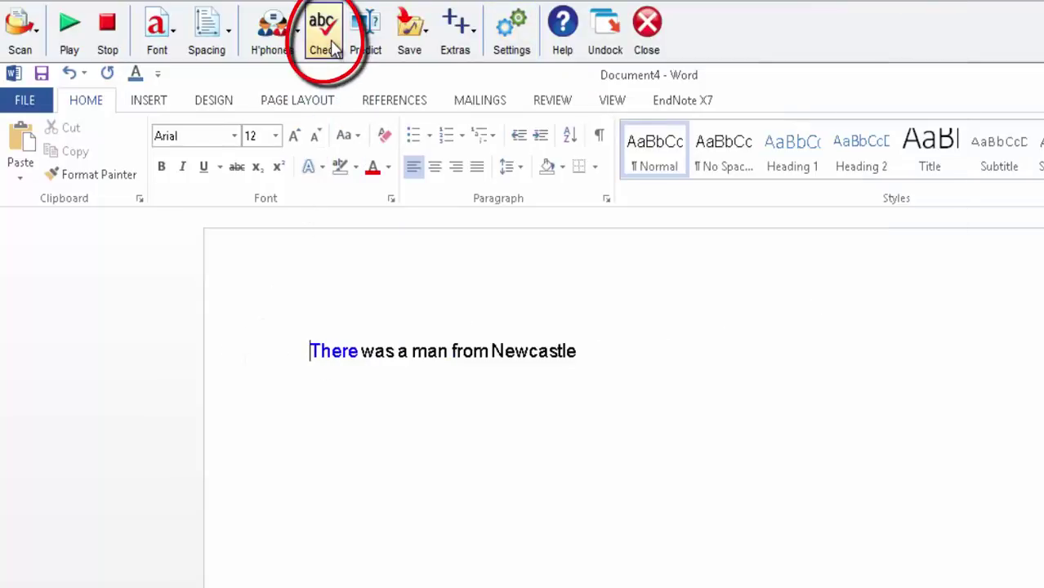
- Open the homophone check on the word "There" and have its definitions read aloud
click(283, 52)
click(279, 73)
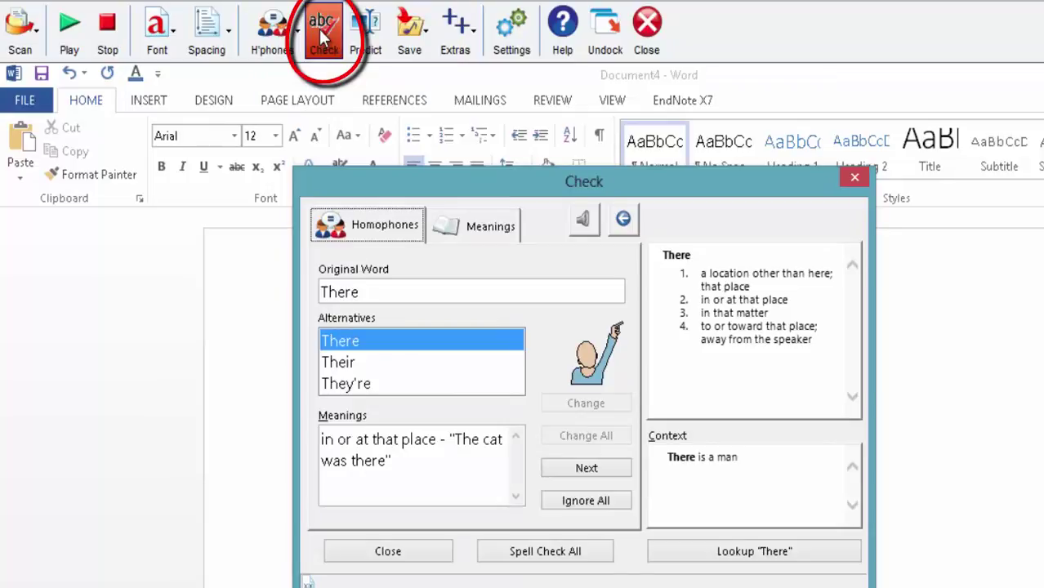
drag(566, 181, 645, 155)
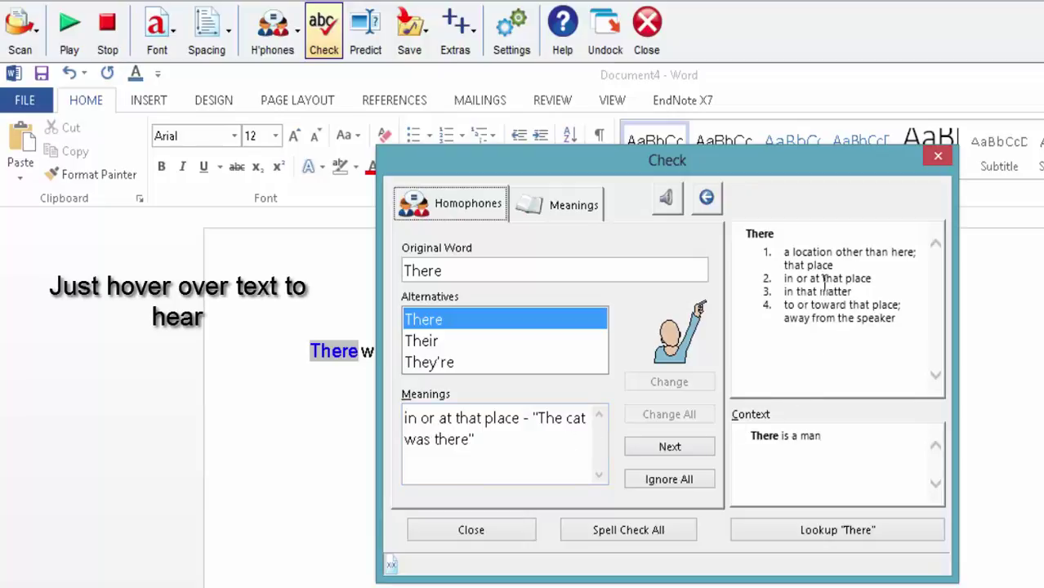
mouse_move(825, 273)
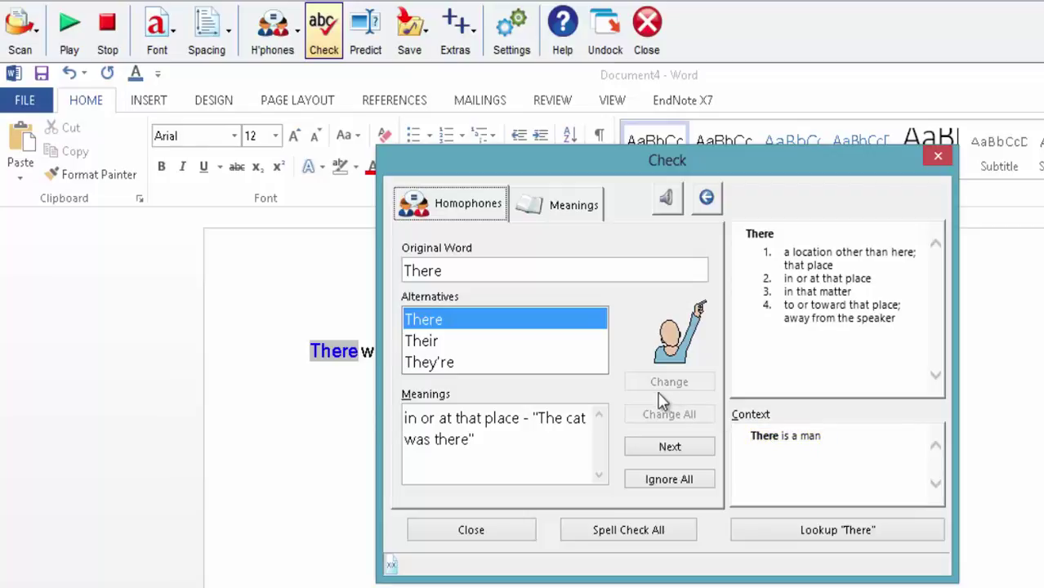
- Compare the meanings of the alternatives "There", "Their" and "They're", and finish the homophone check by ignoring all occurrences of "There"
click(433, 343)
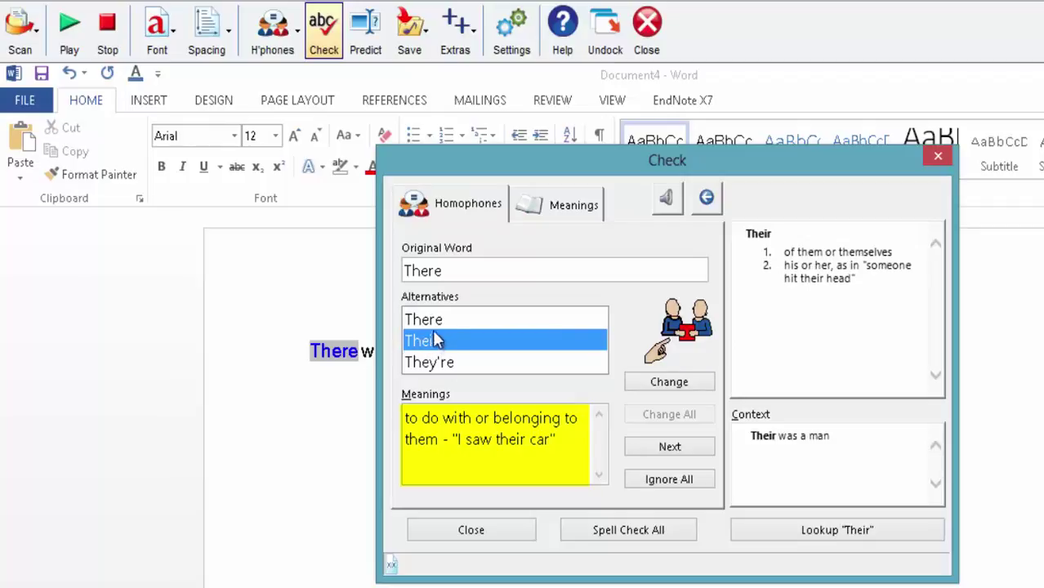
click(438, 322)
click(439, 341)
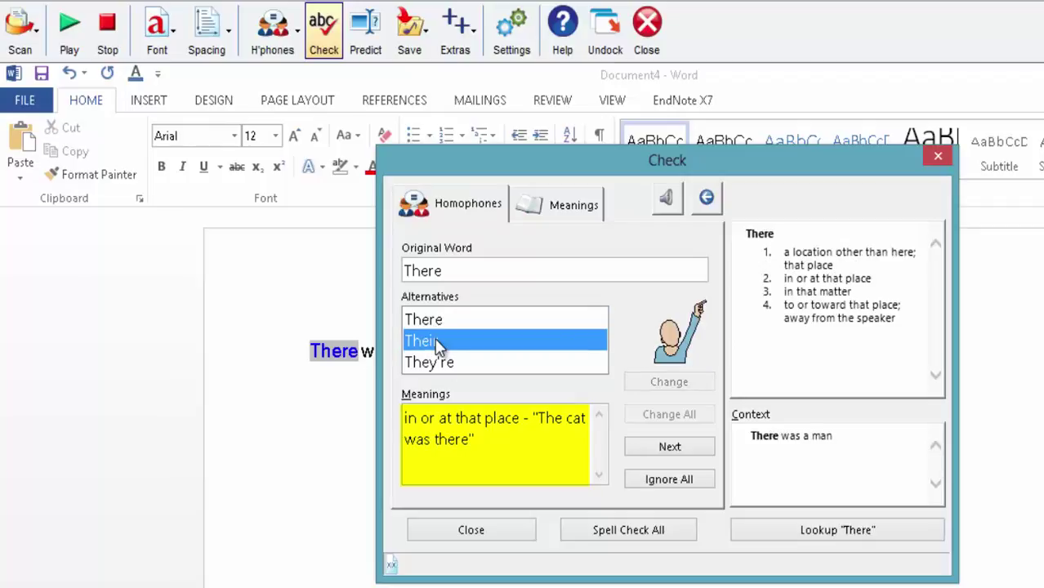
click(434, 362)
click(437, 347)
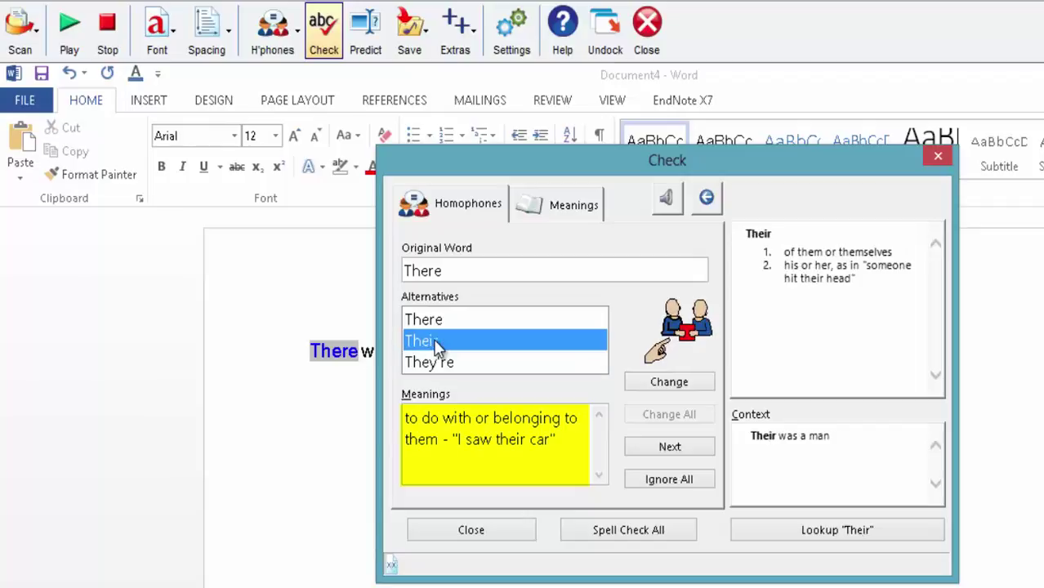
click(441, 322)
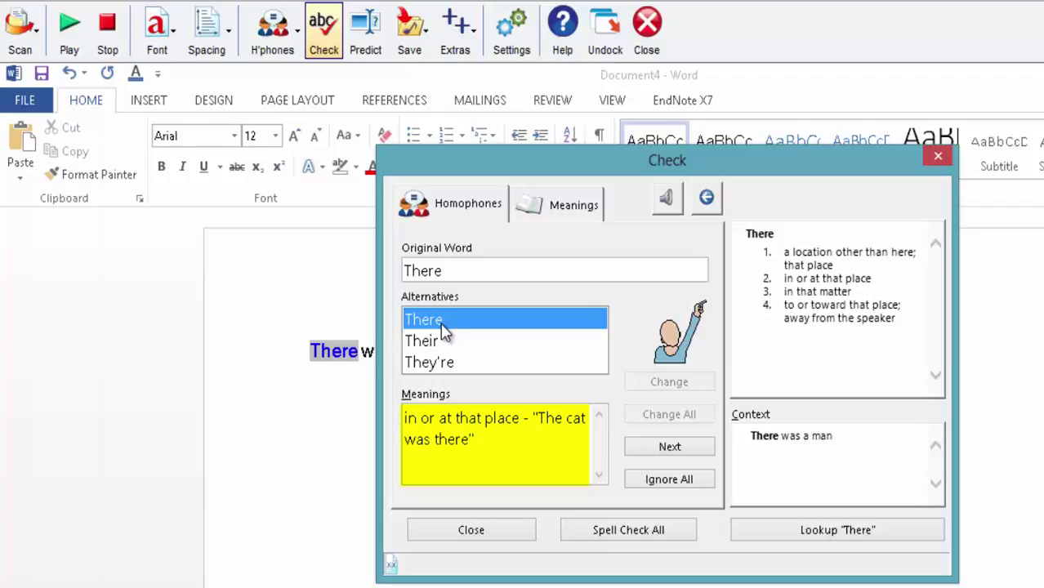
click(651, 482)
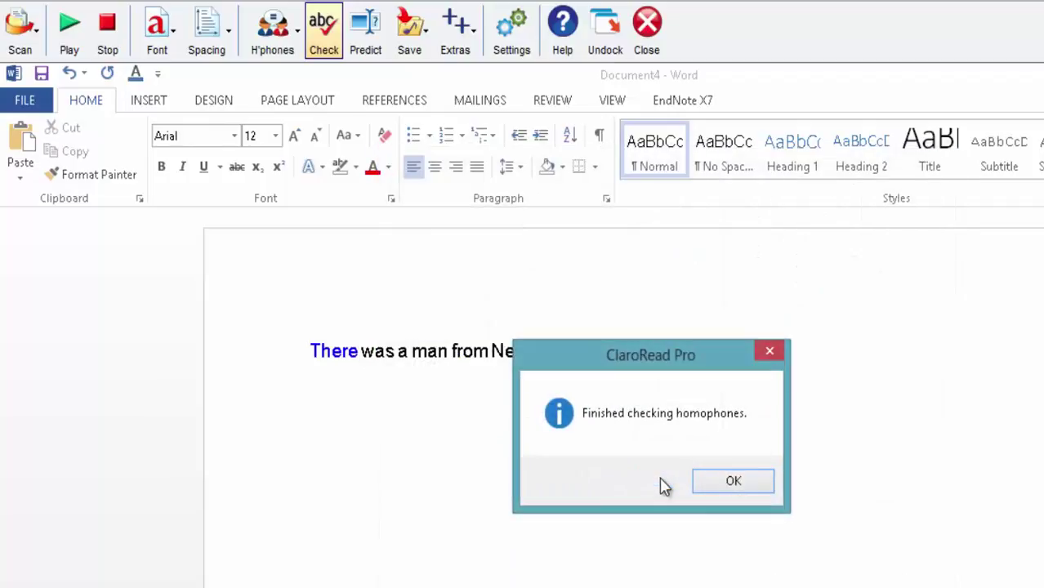
click(723, 484)
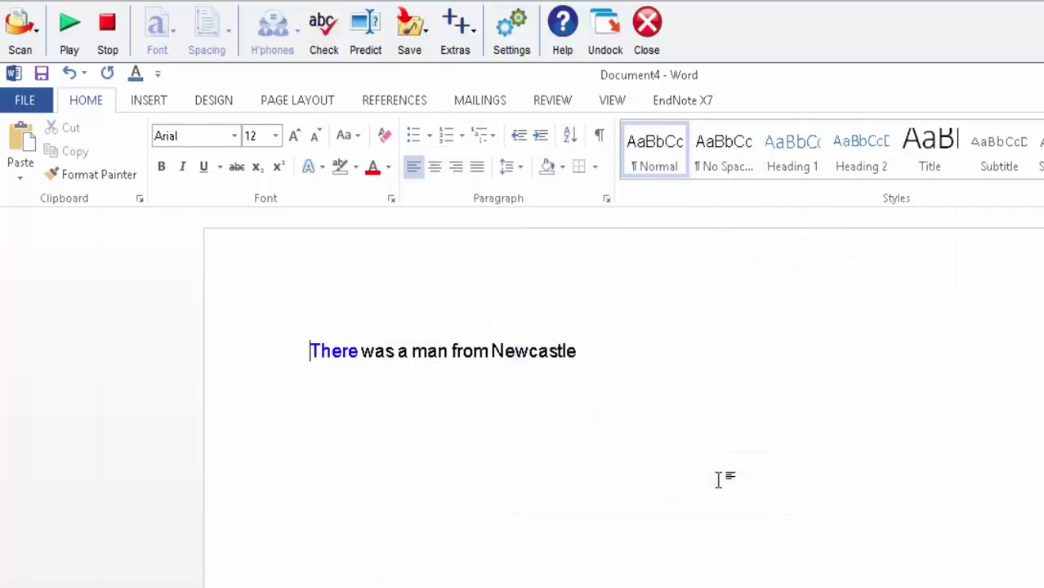
- Clear the homophone marking from the sample sentence and from the scanned text document
click(348, 357)
click(285, 42)
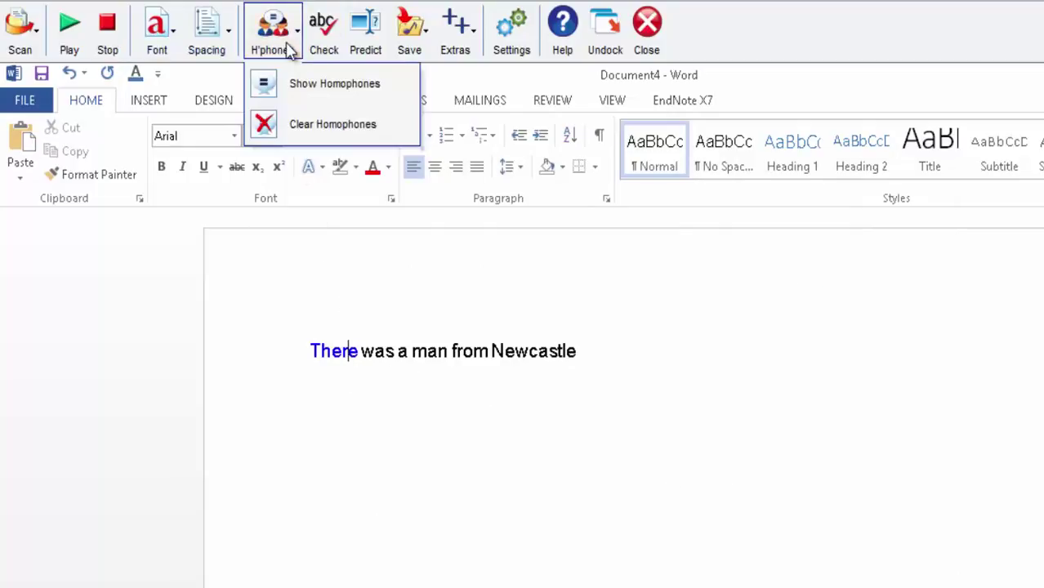
click(292, 125)
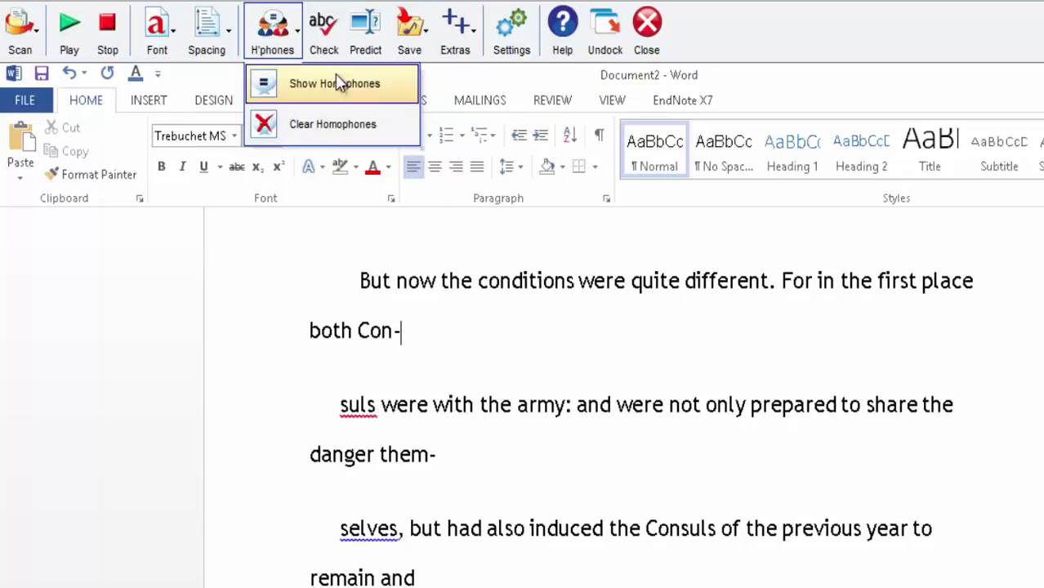
click(320, 122)
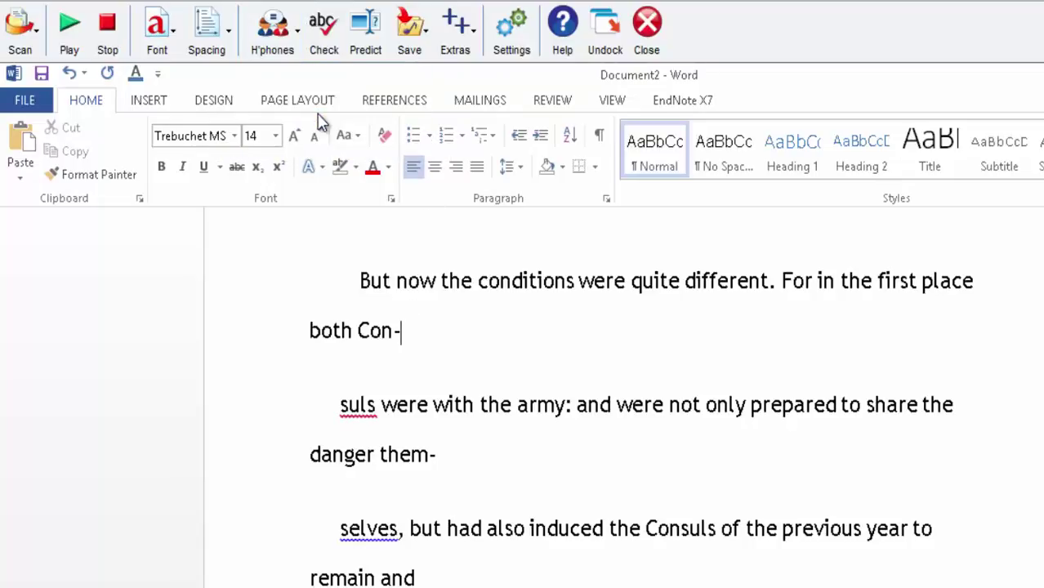
- Misspell three words in the scanned text as "condtions", "preared" and "Conuls" by removing one letter from each
click(354, 281)
click(528, 282)
key(BackSpace)
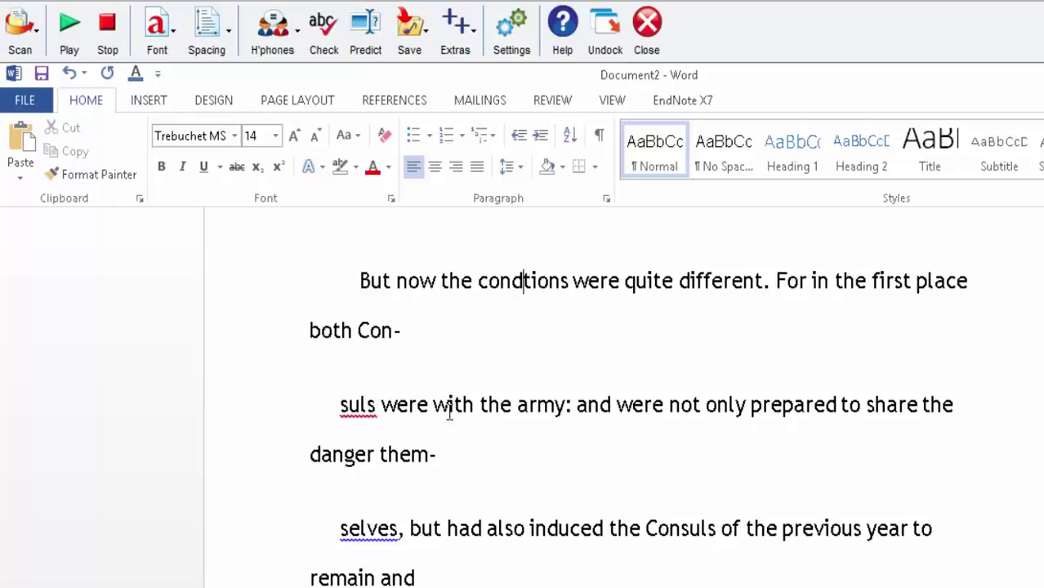
click(788, 406)
key(BackSpace)
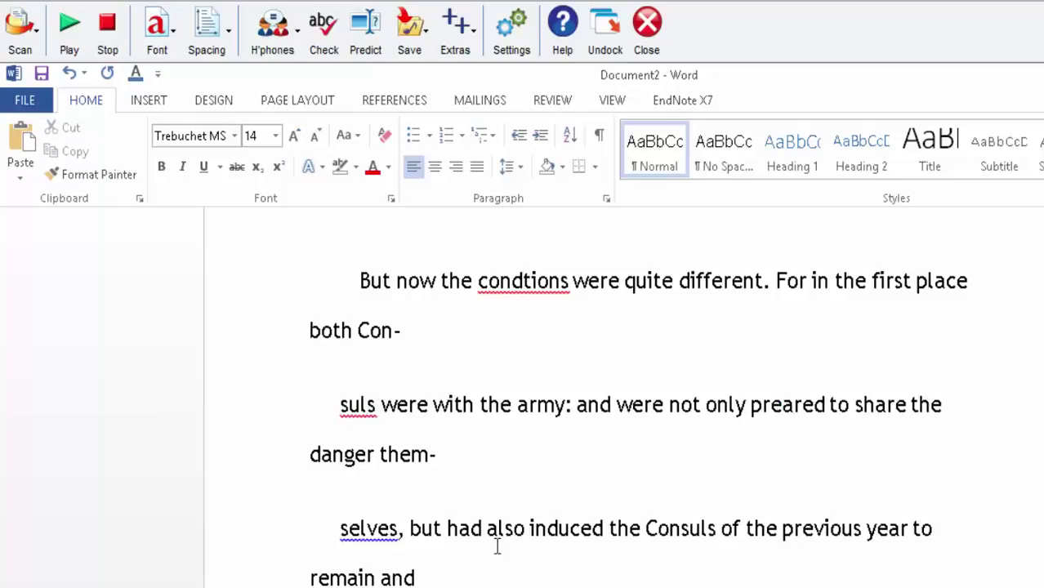
click(696, 531)
key(BackSpace)
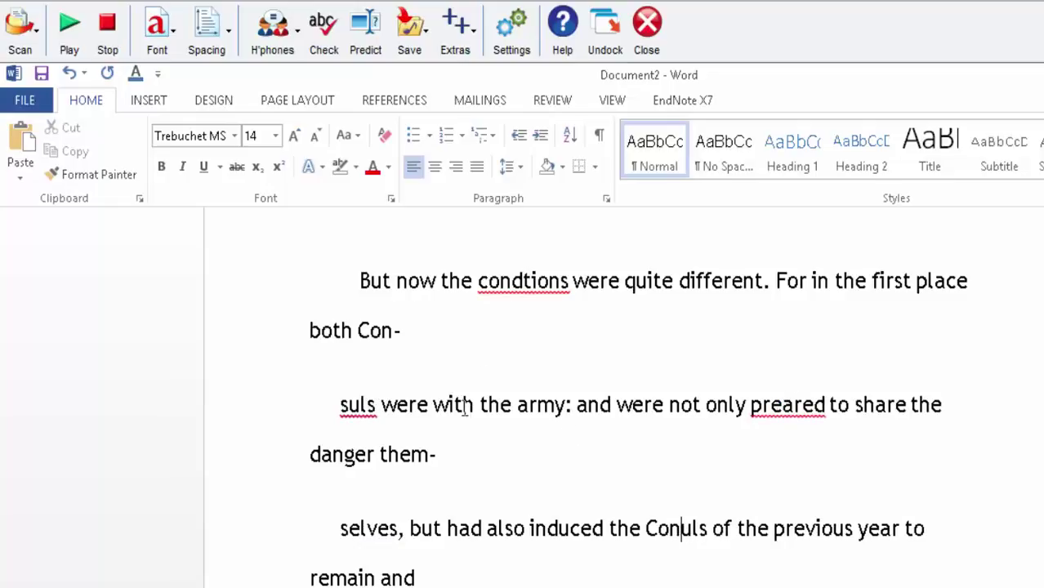
- Run the spelling check on "condtions" and have the suggestion "conditions" and its context sentence read aloud
click(357, 282)
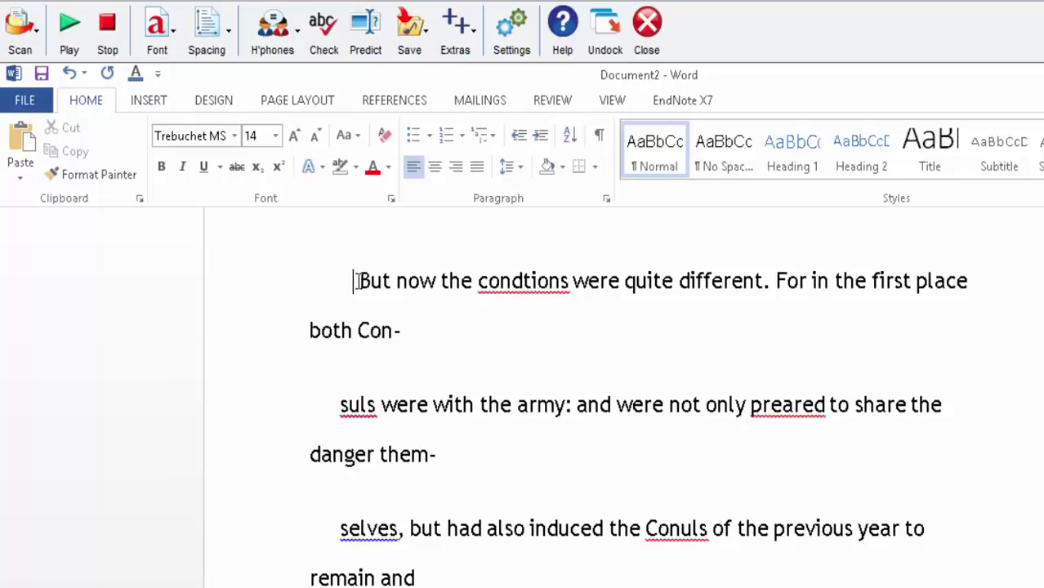
click(478, 282)
click(328, 38)
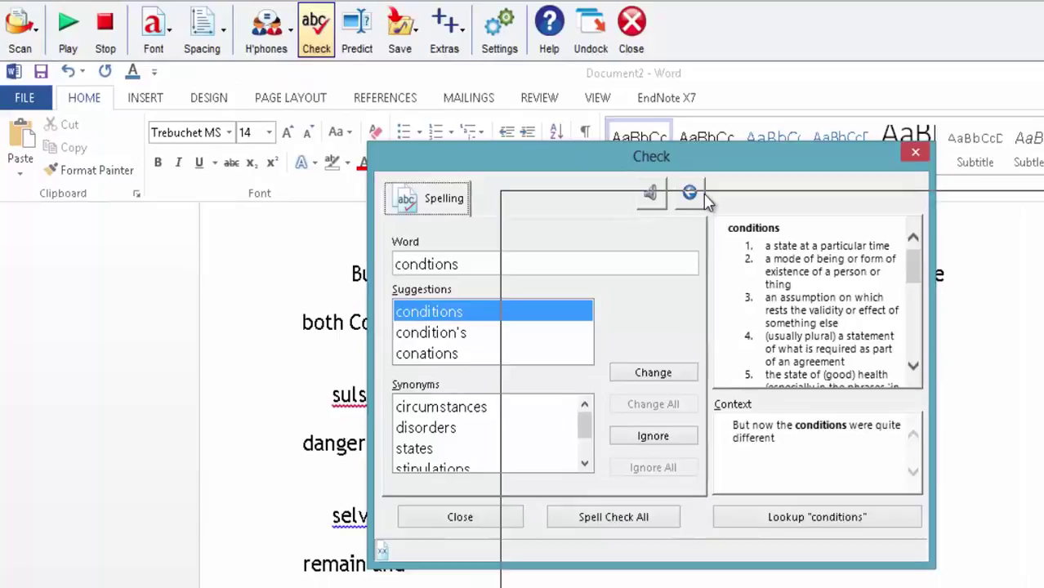
drag(572, 156, 680, 190)
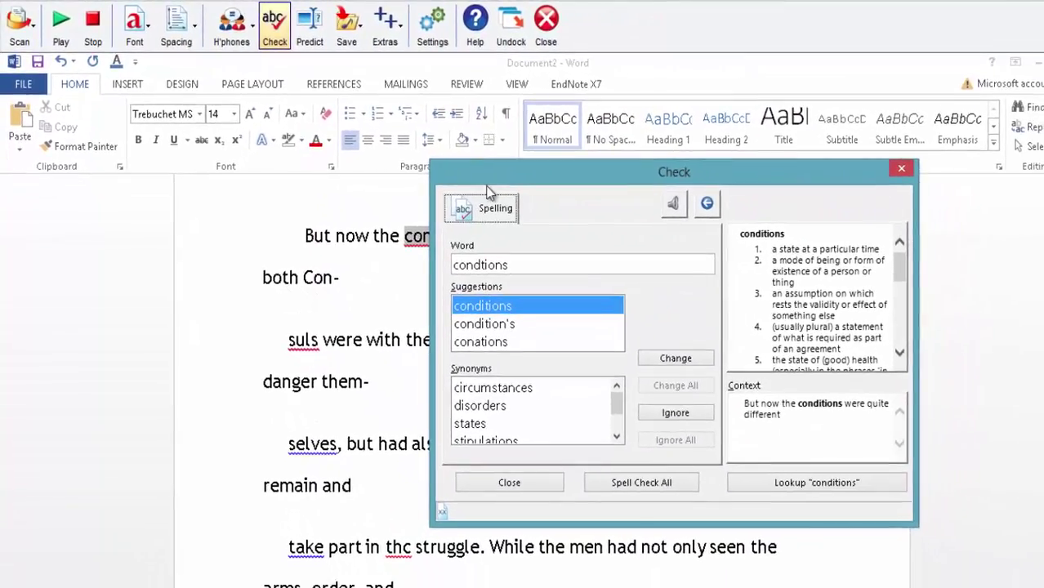
drag(500, 175, 549, 173)
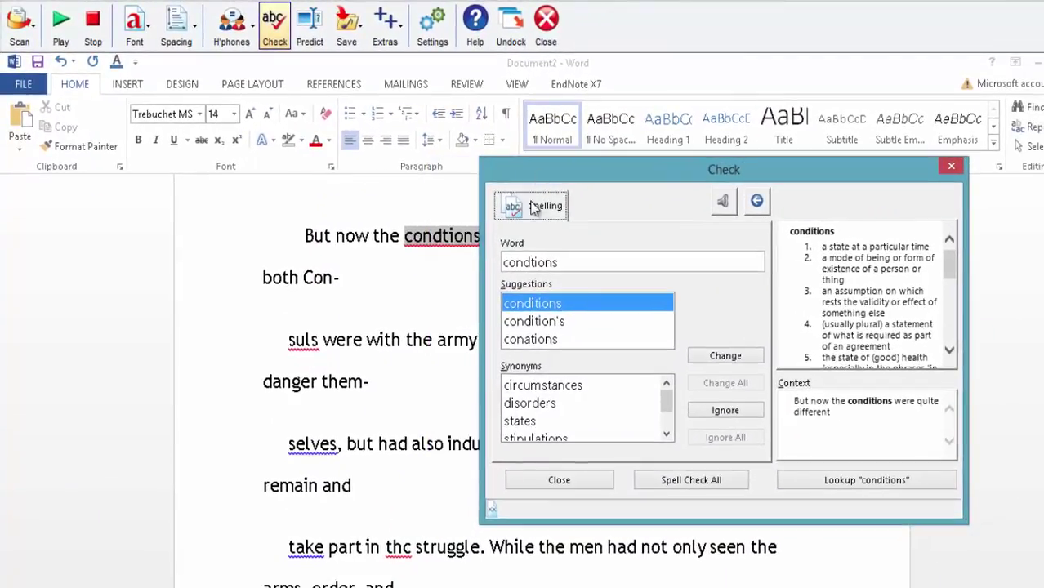
click(837, 403)
click(545, 299)
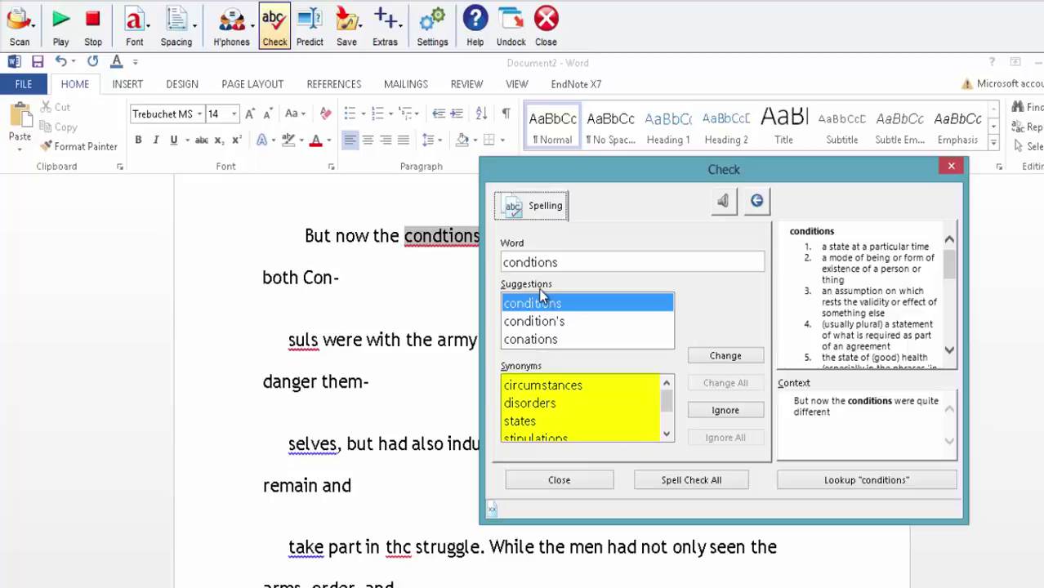
- Select the synonym "circumstances", have its first two definitions read aloud, and try the Check window's speech control
click(515, 386)
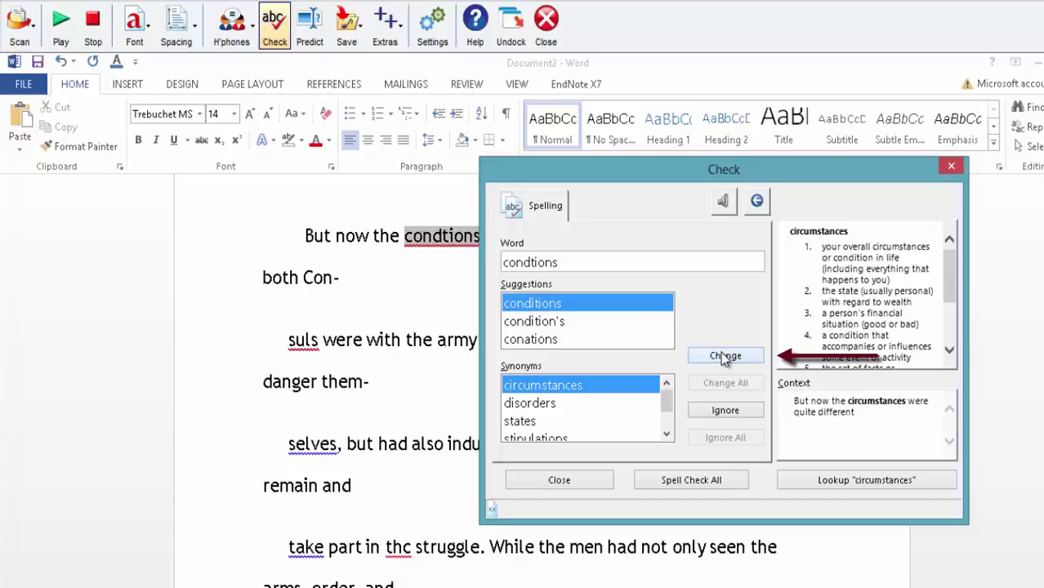
click(859, 252)
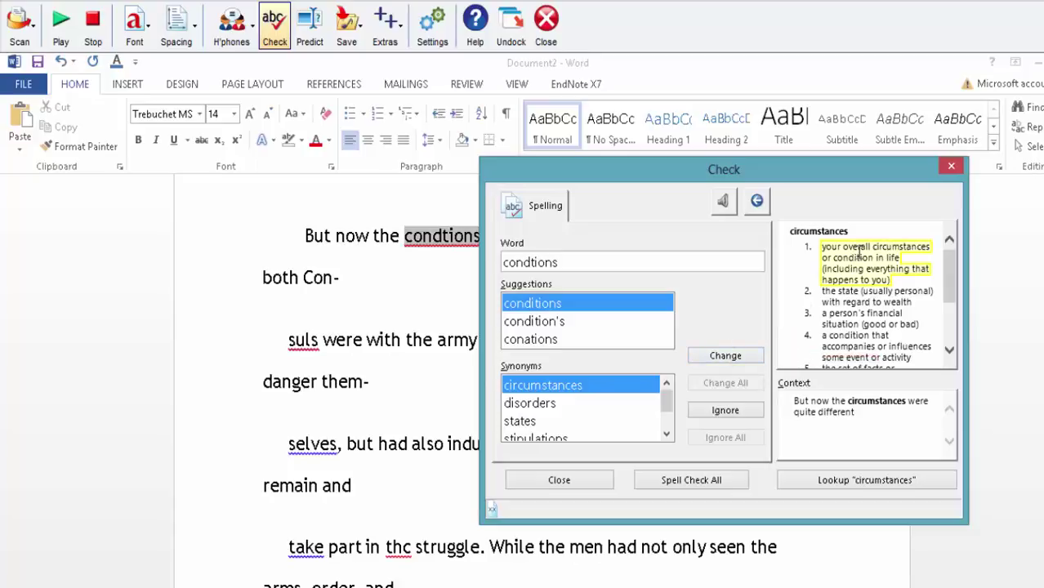
click(849, 301)
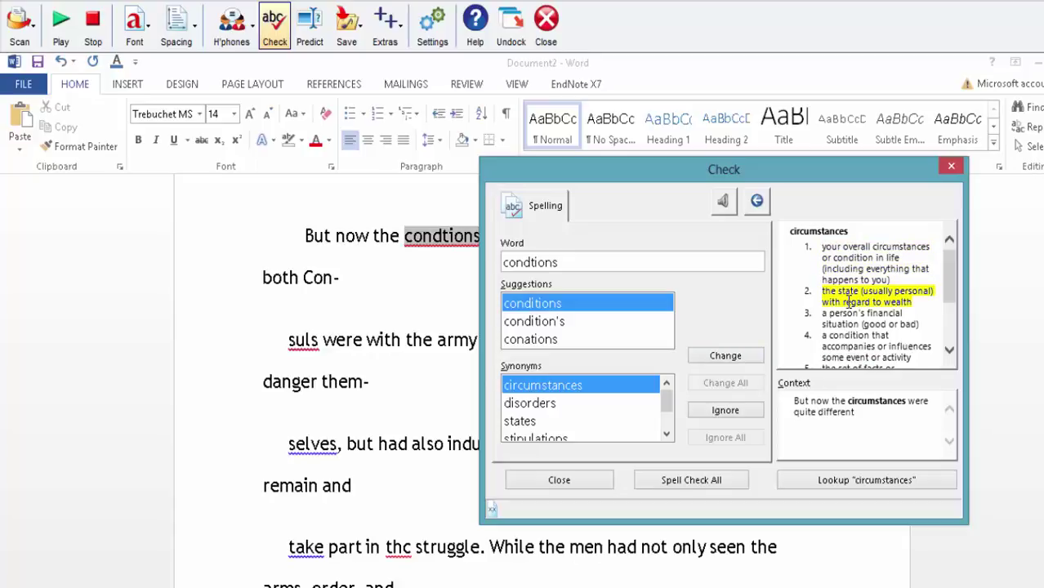
click(724, 203)
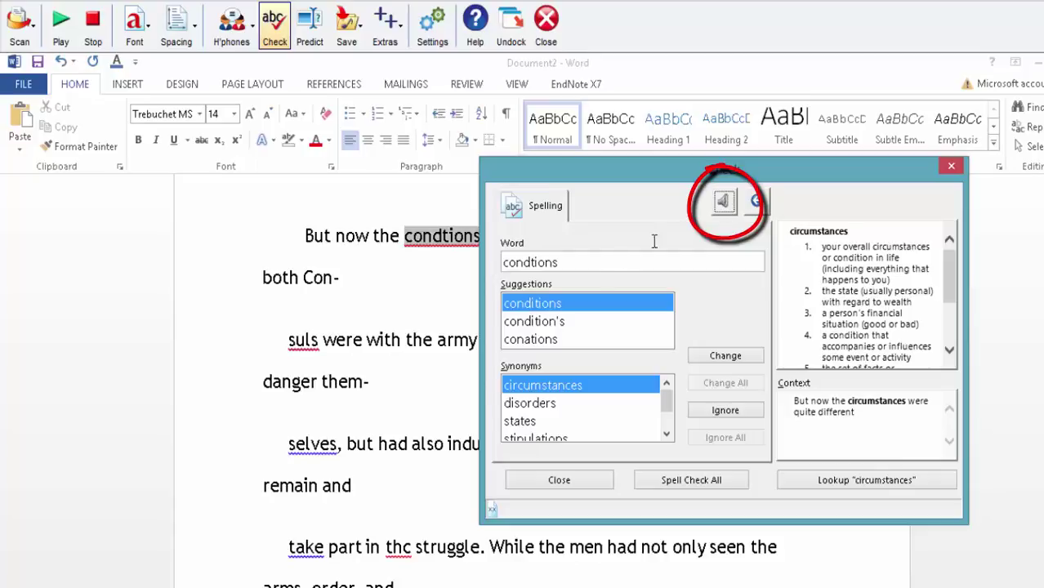
- Select the spelling suggestion "conditions" and look the word up on Wiktionary
click(536, 306)
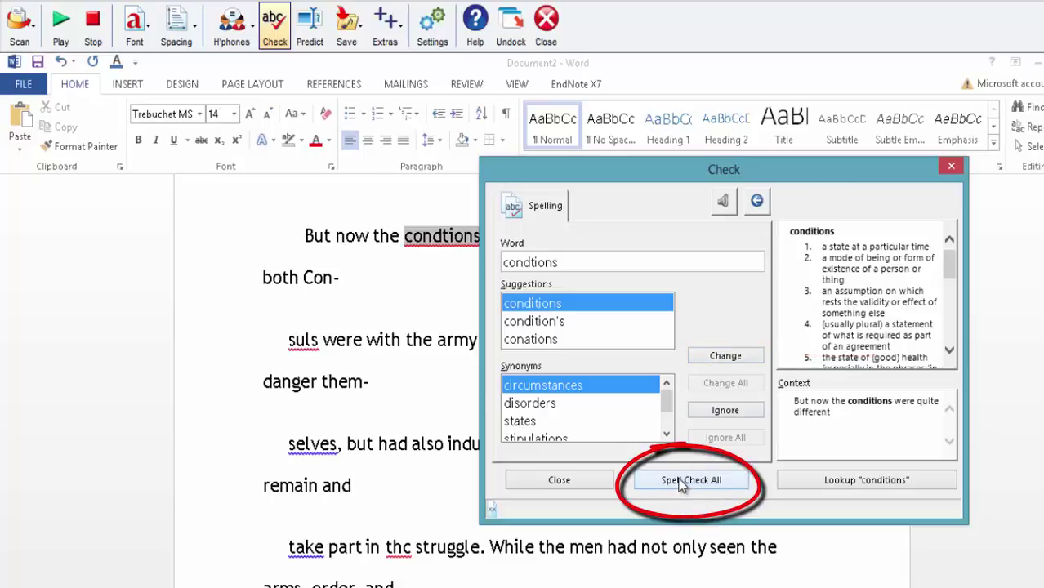
click(844, 476)
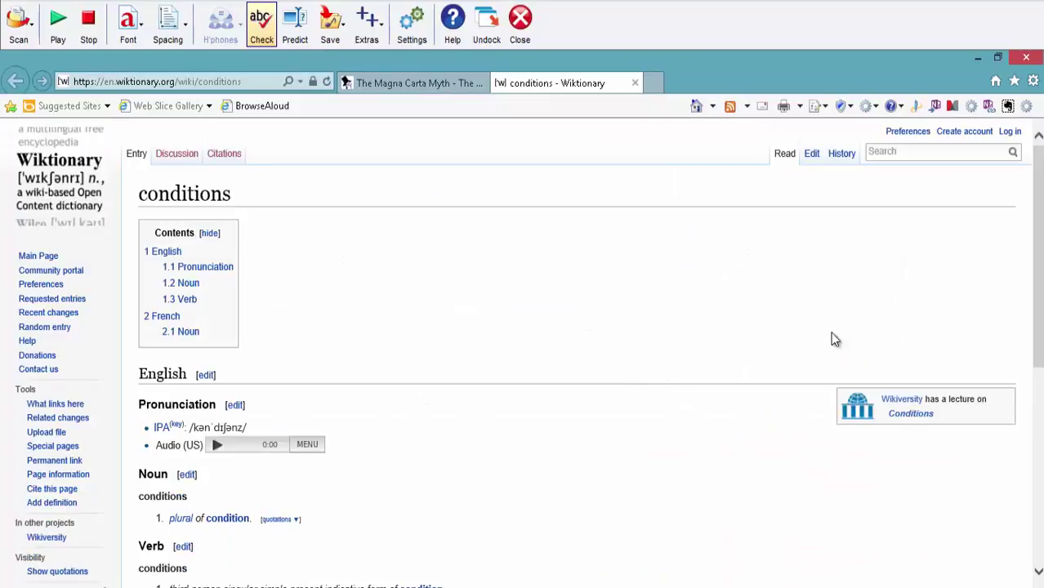
- Skim the Wiktionary entry for "conditions" and return to the Word document
scroll(540, 341, down, 1)
scroll(538, 341, down, 1)
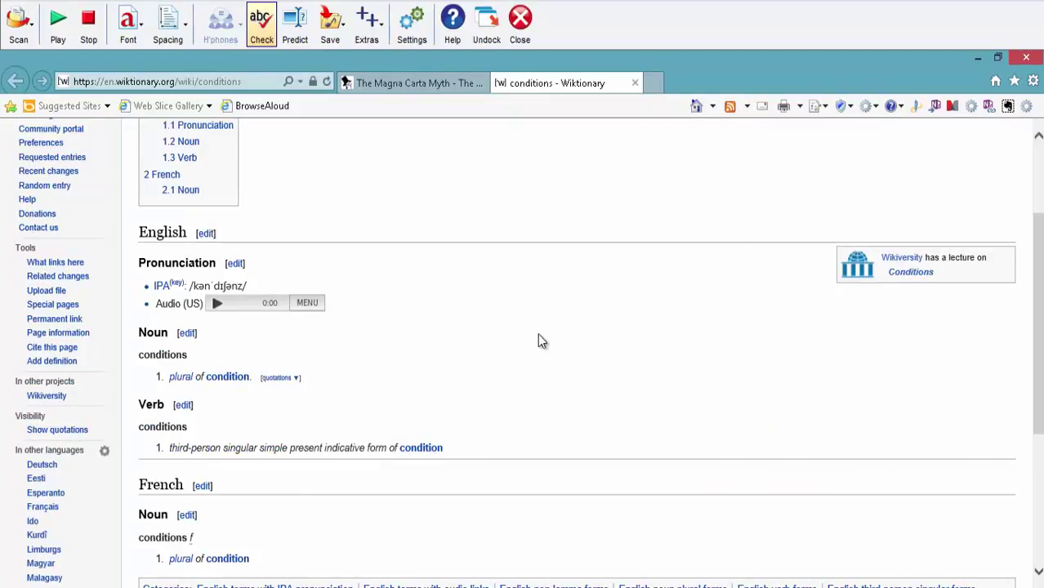
scroll(619, 261, up, 2)
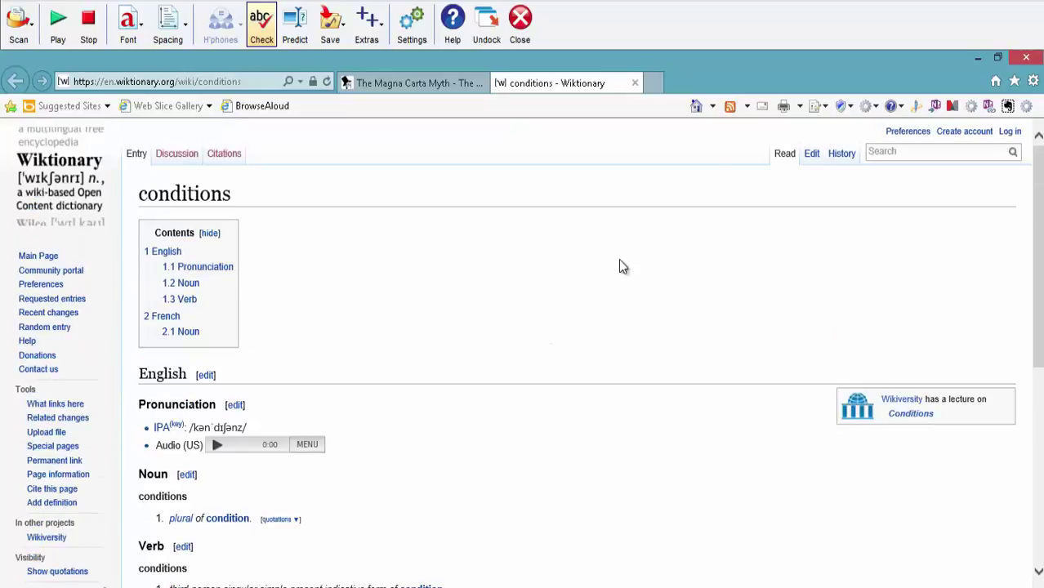
click(979, 57)
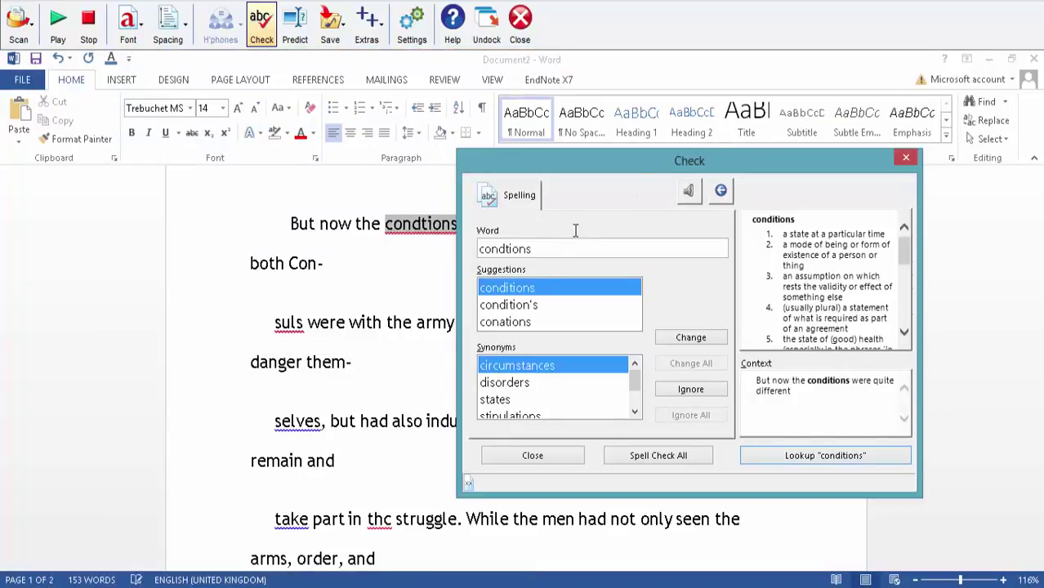
- Spell check the whole document, changing "condtions" to "conditions" and ignoring all occurrences of "suls", and finish the check
click(619, 454)
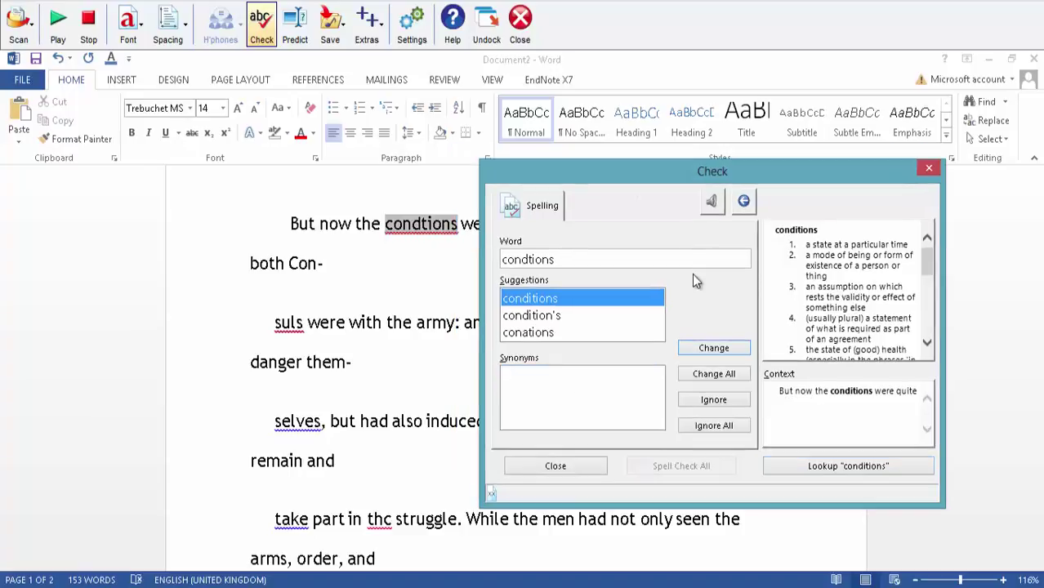
click(713, 348)
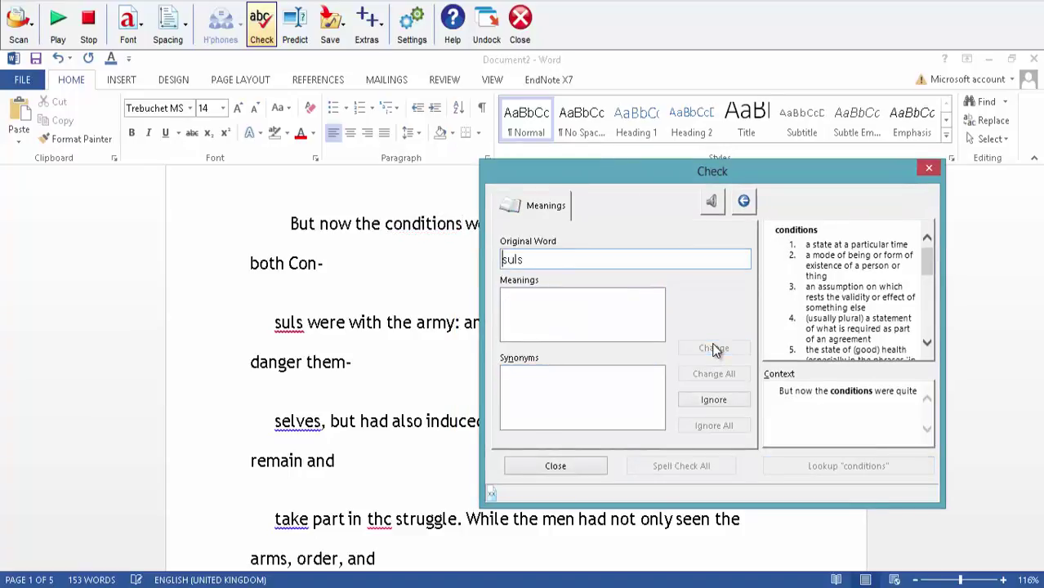
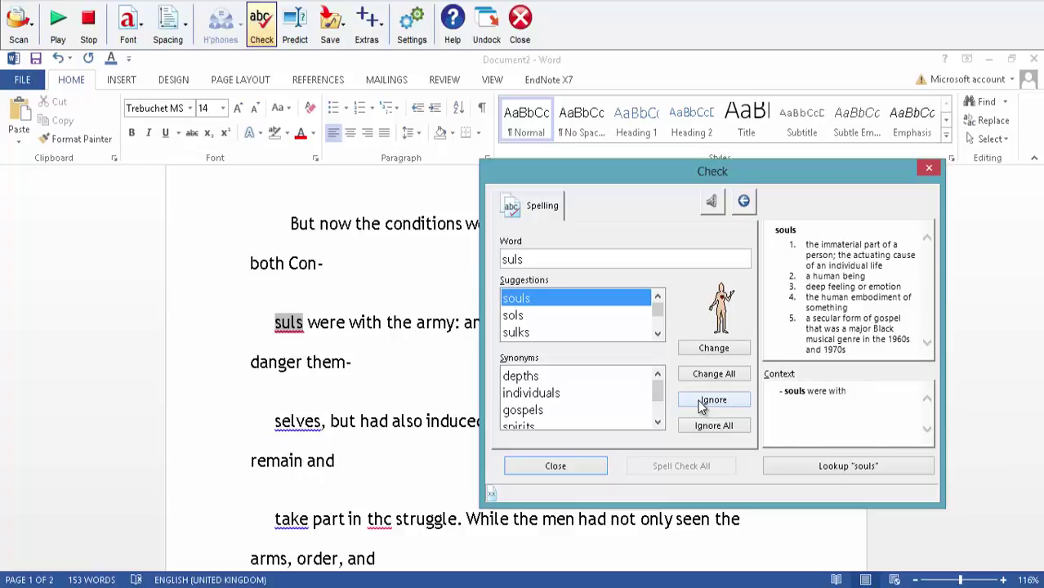
click(701, 429)
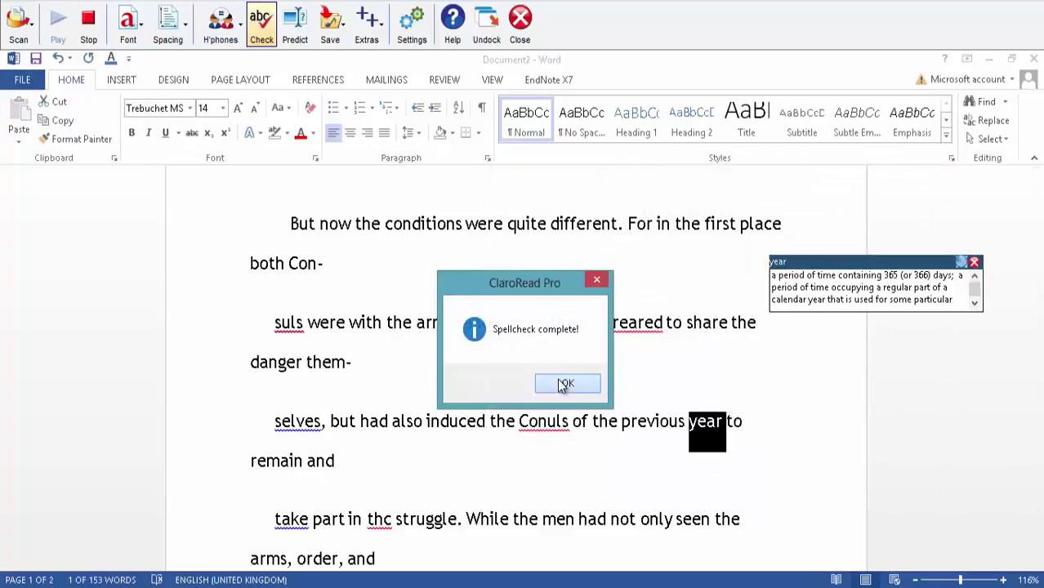
click(560, 384)
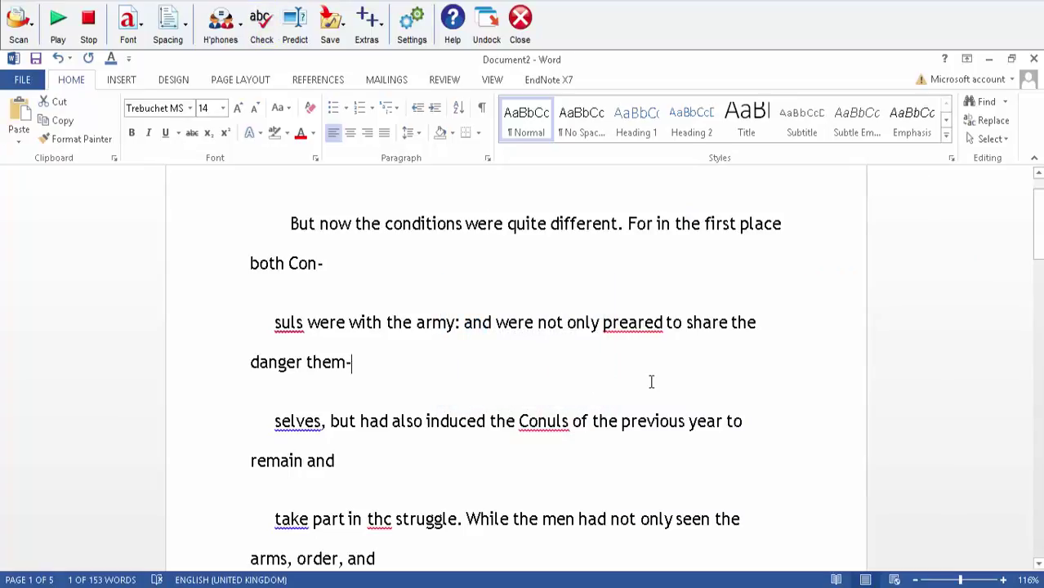
click(651, 382)
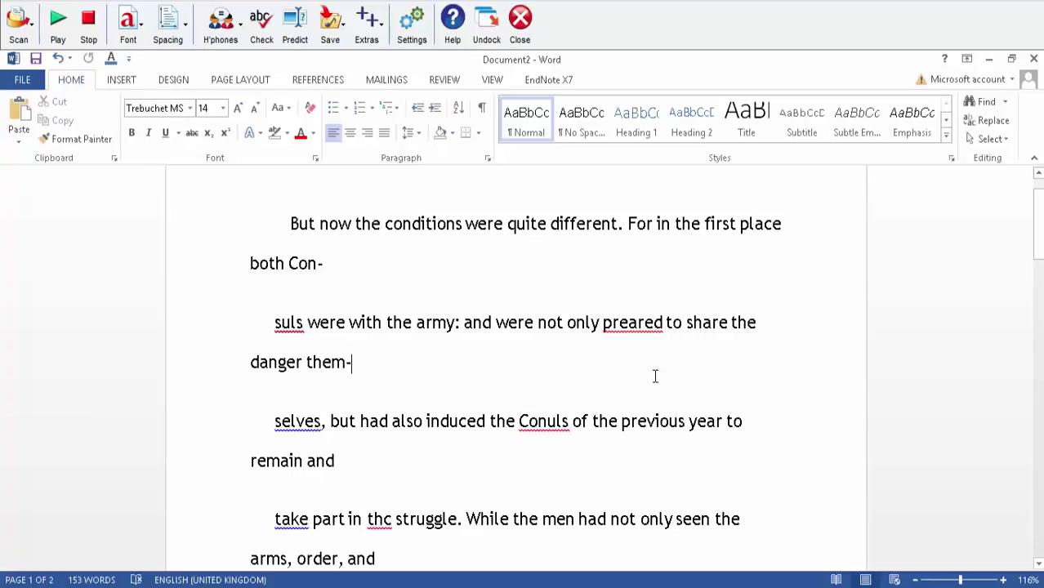
- Show the definition of "conditions" from the first sentence, place it below the word, look it up on Wiktionary and dismiss the definition
double_click(424, 223)
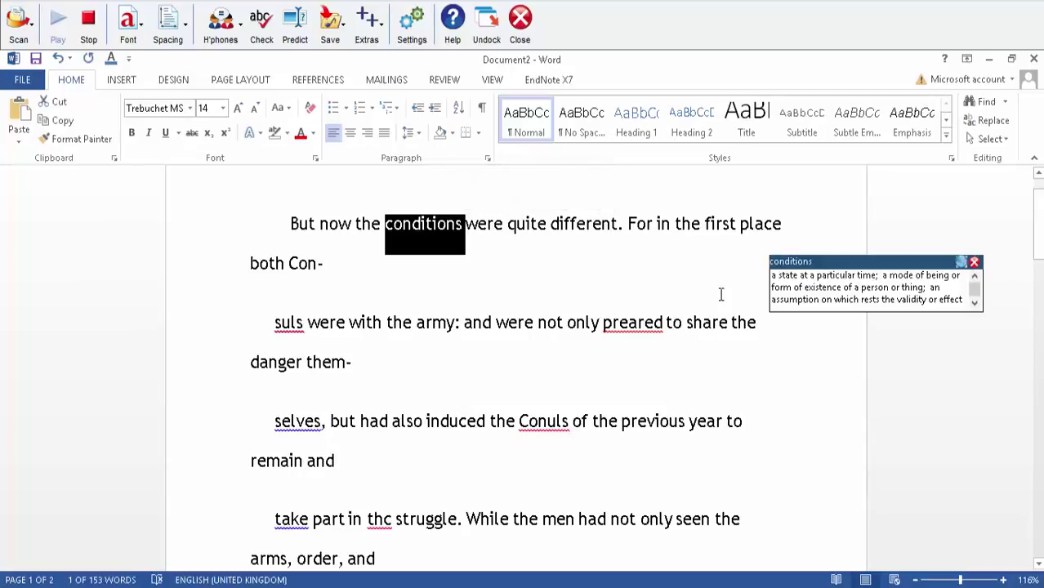
drag(821, 275, 455, 253)
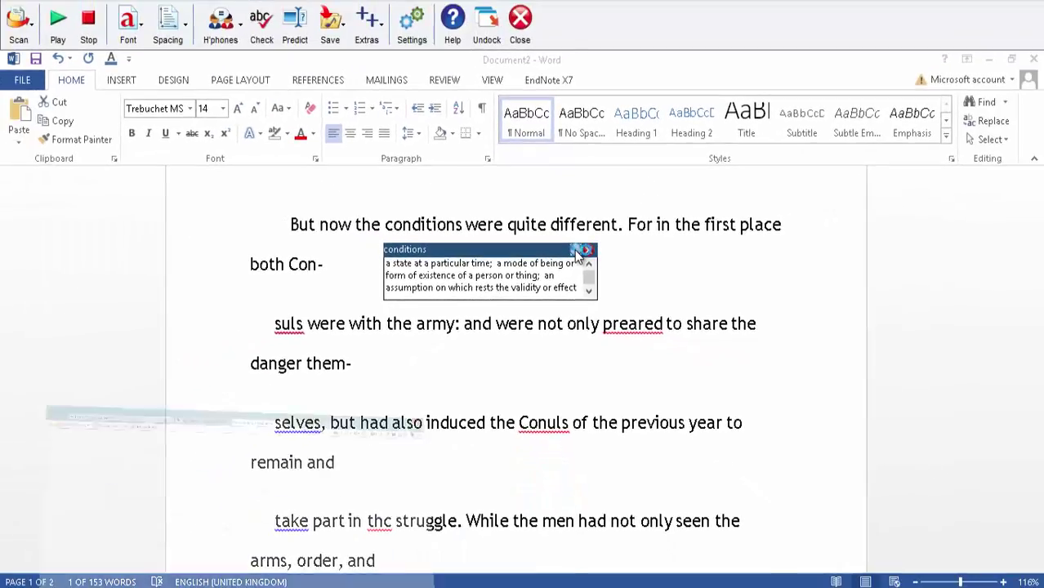
click(576, 251)
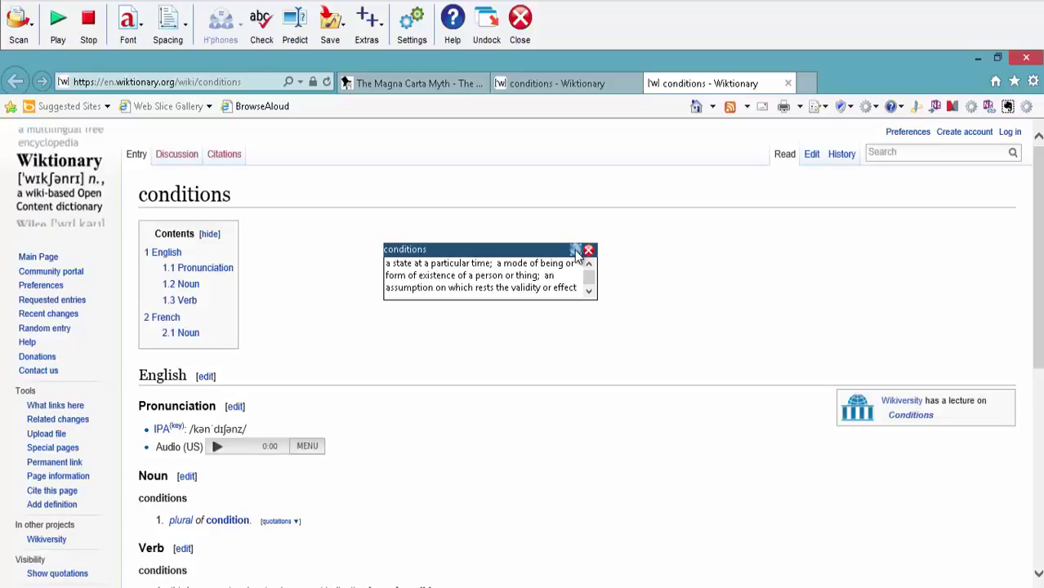
click(589, 249)
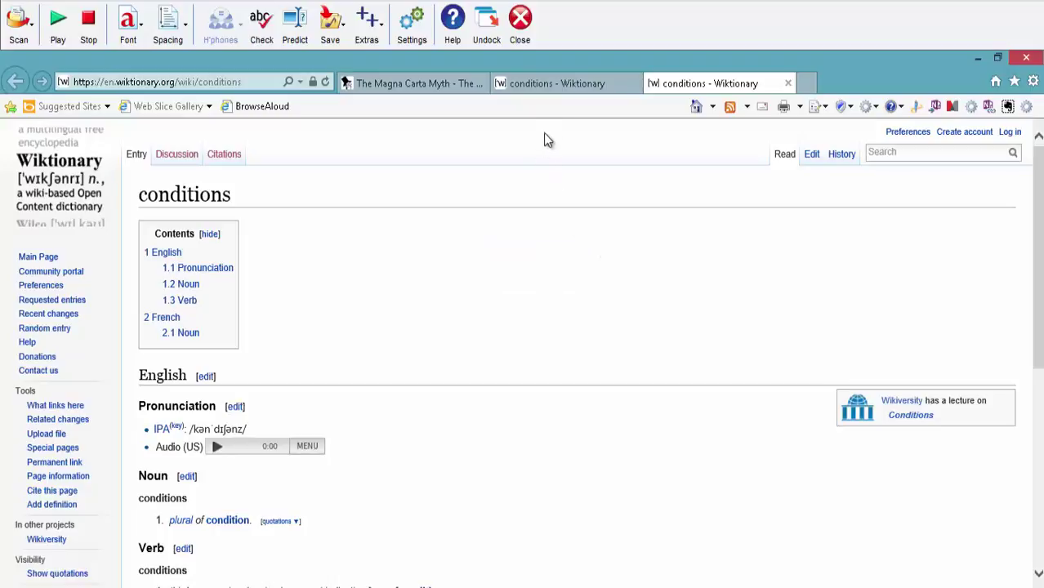
- Switch to the New Yorker article on Magna Carta, show the definition of "reign" from its first sentence and dismiss it
click(437, 82)
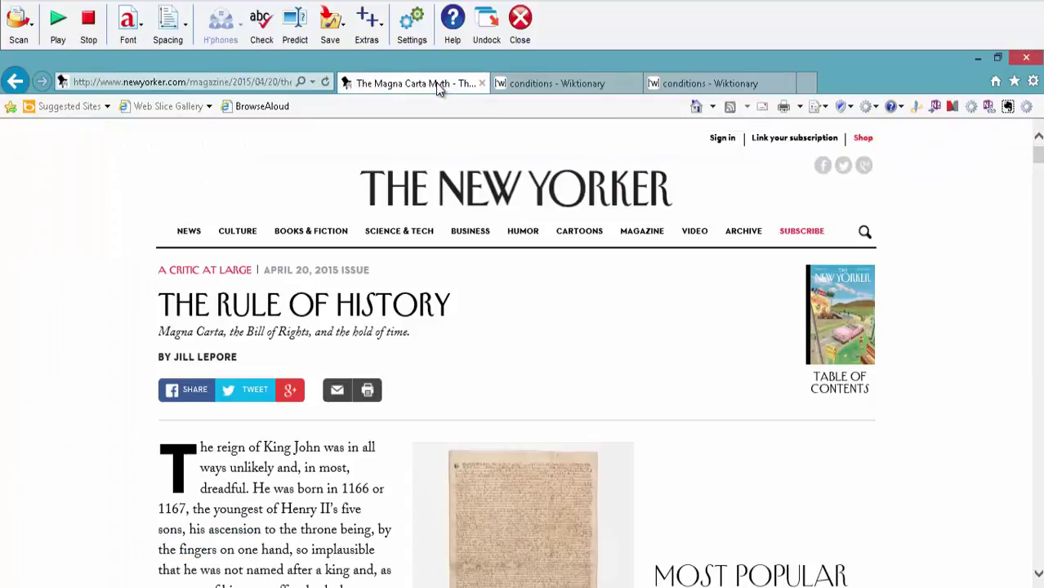
key(ctrl+plus)
key(ctrl+plus)
scroll(333, 360, down, 2)
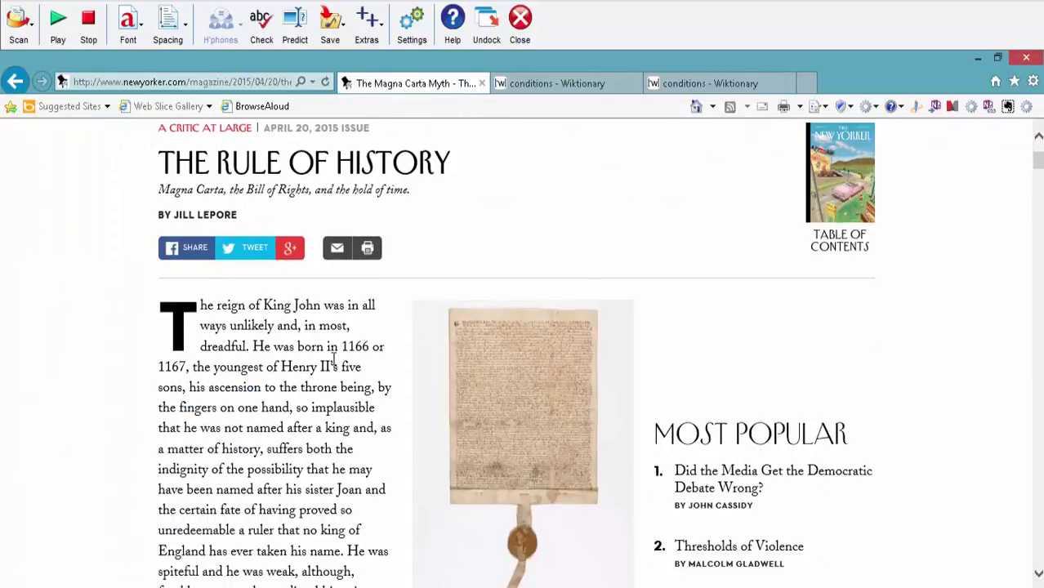
double_click(232, 307)
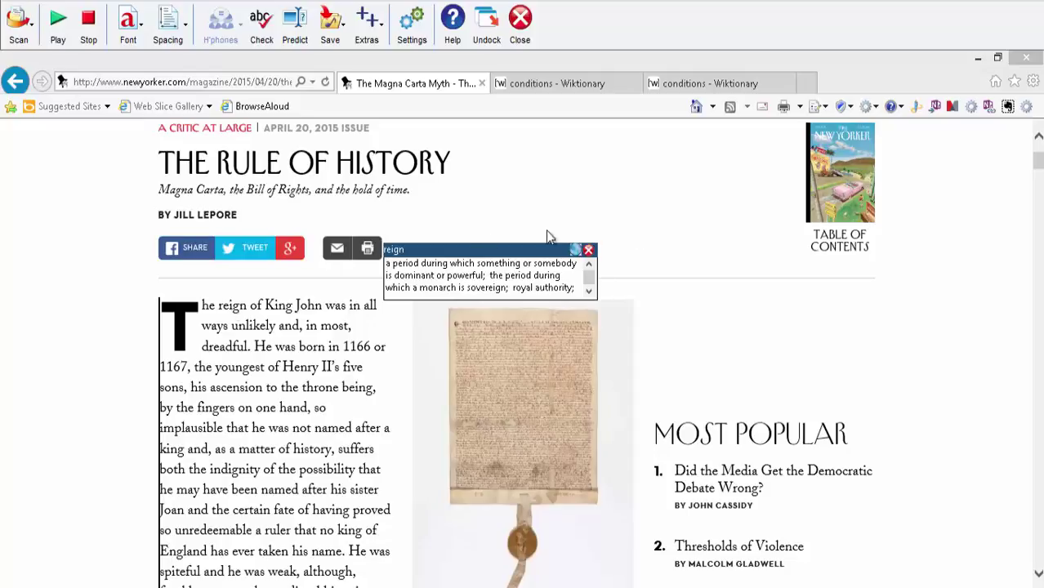
click(114, 290)
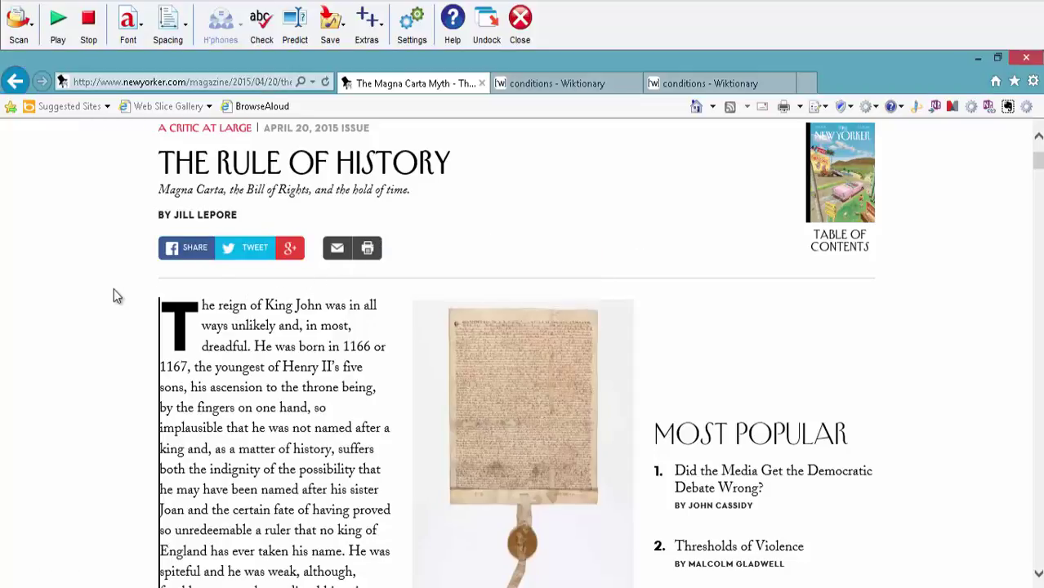
- Have the article read aloud from the beginning of its first paragraph and stop the speech
click(161, 319)
click(60, 24)
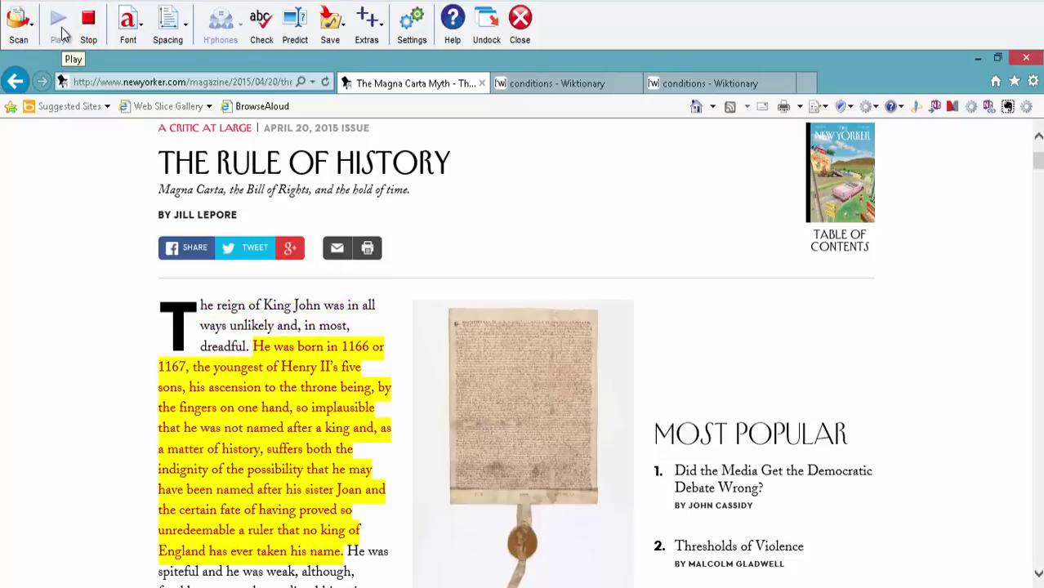
click(88, 32)
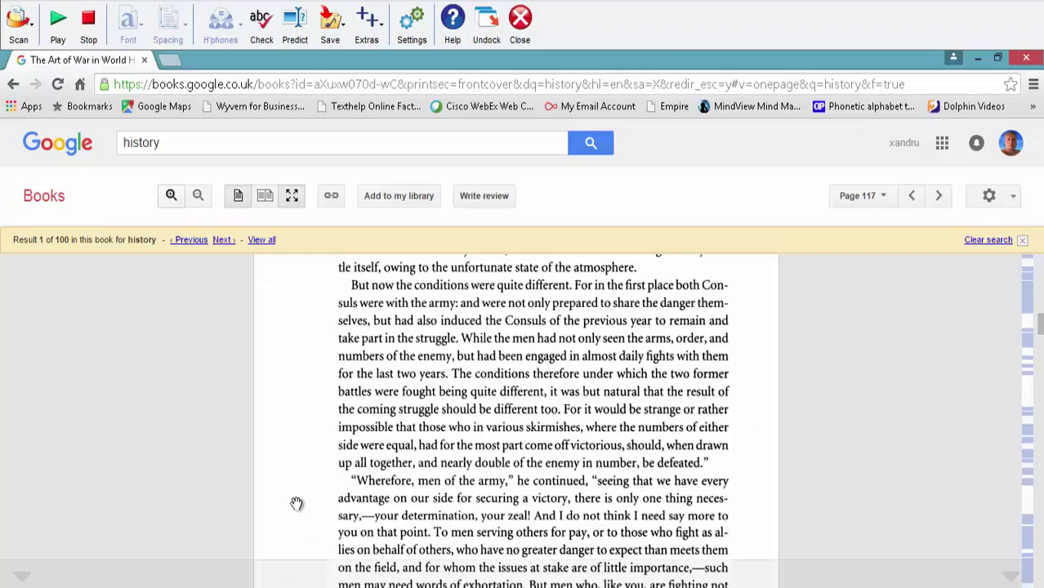
- In Chrome, leave the Google Books page, search for "wiki" in a new tab and open the Wikipedia article "Wiki"
click(14, 85)
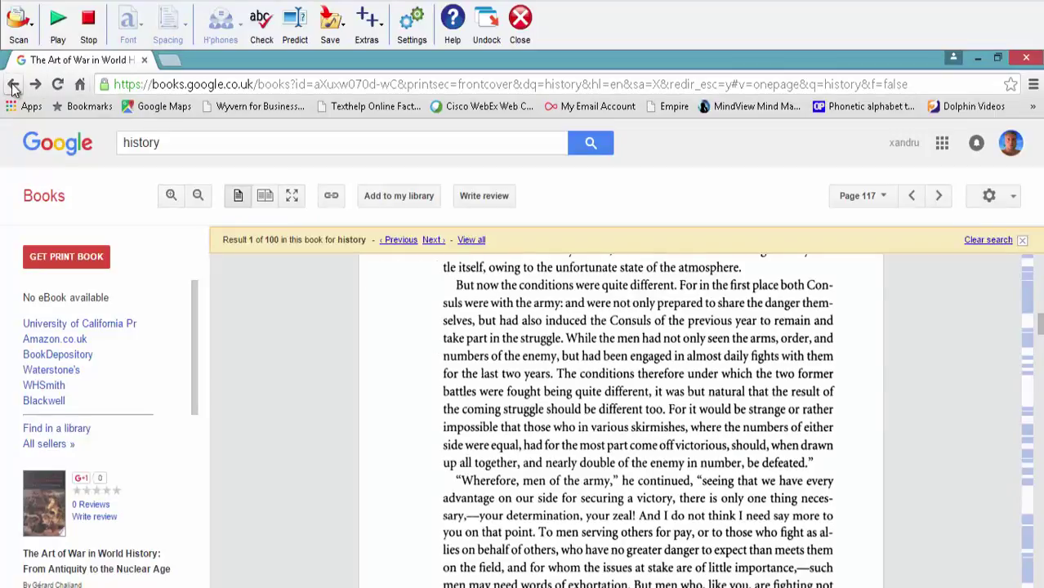
click(14, 85)
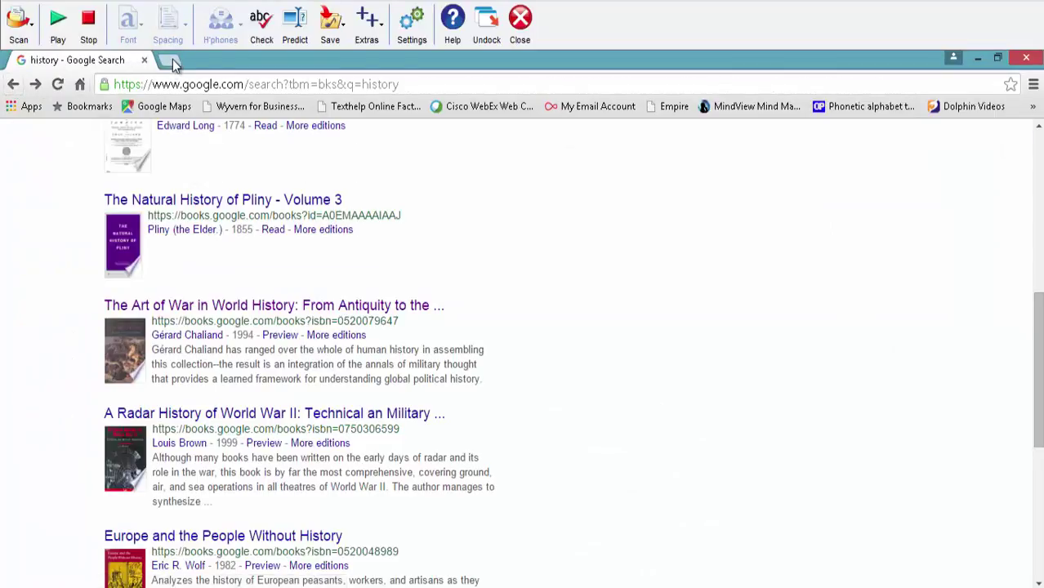
click(171, 59)
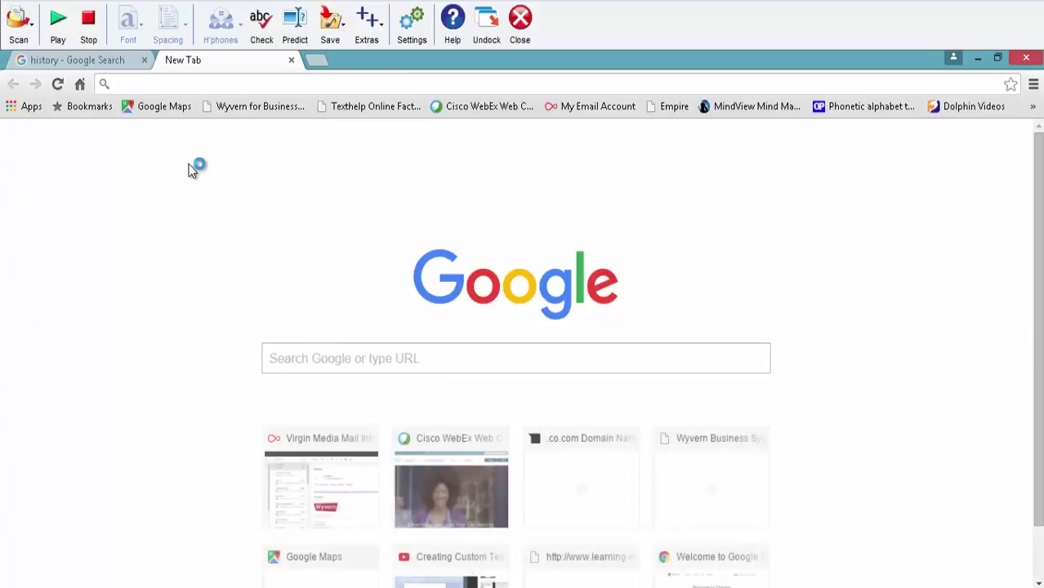
text(wiki)
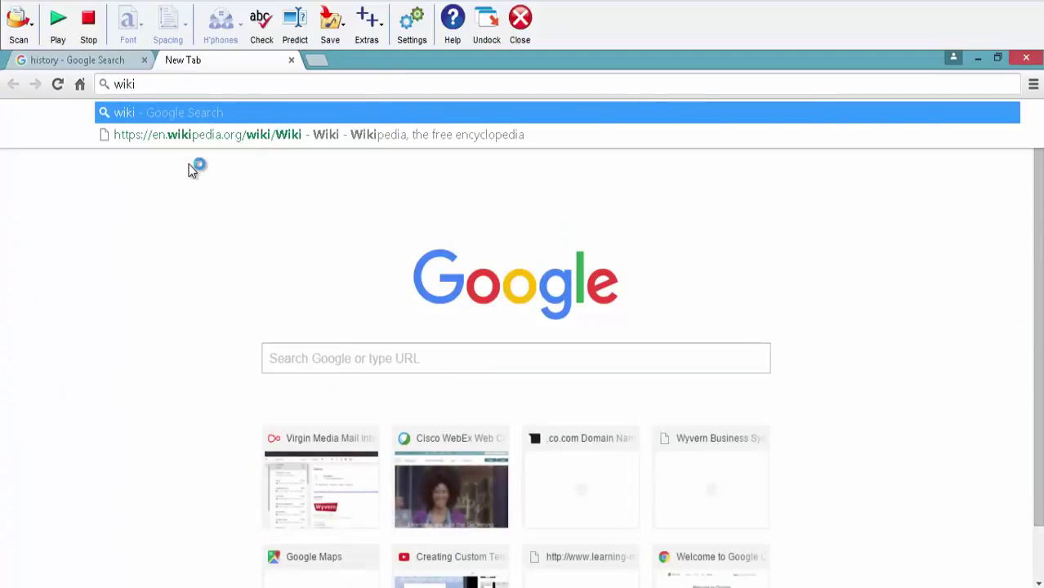
key(Return)
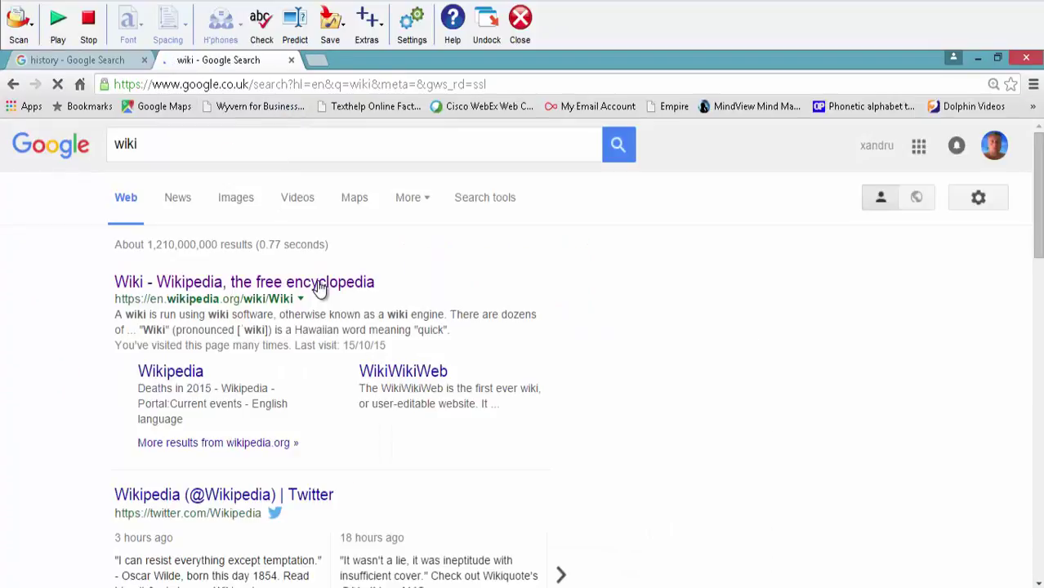
click(207, 292)
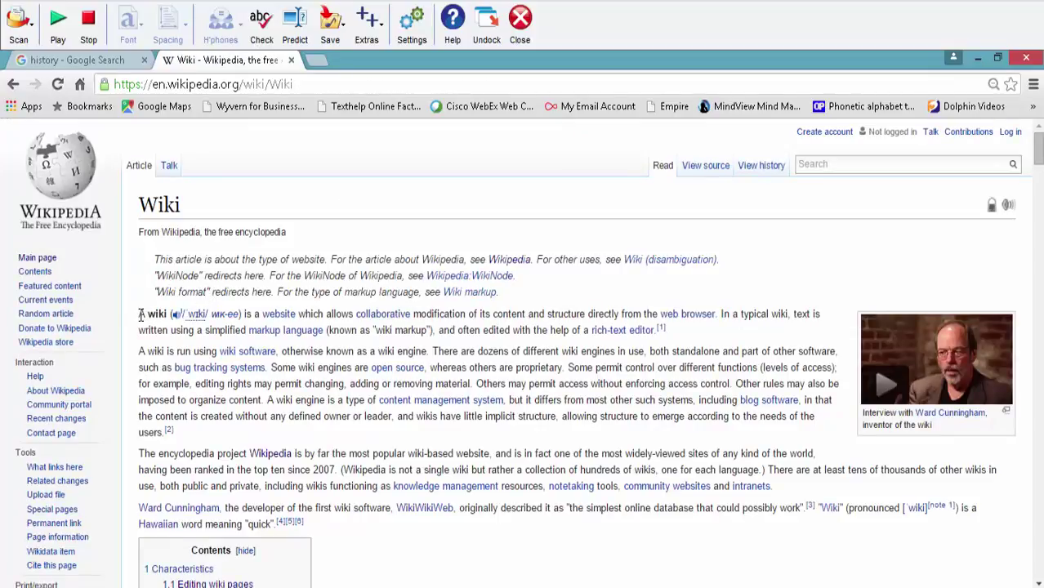
- Try reading the Wikipedia article aloud without a selection, and have its first two paragraphs read aloud as selected text before stopping the speech
click(59, 35)
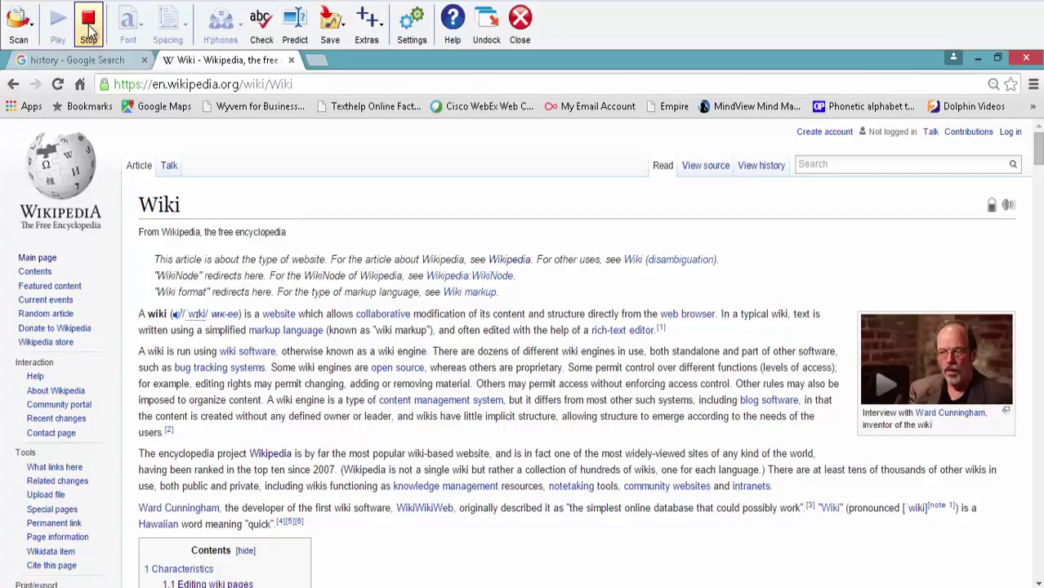
click(88, 31)
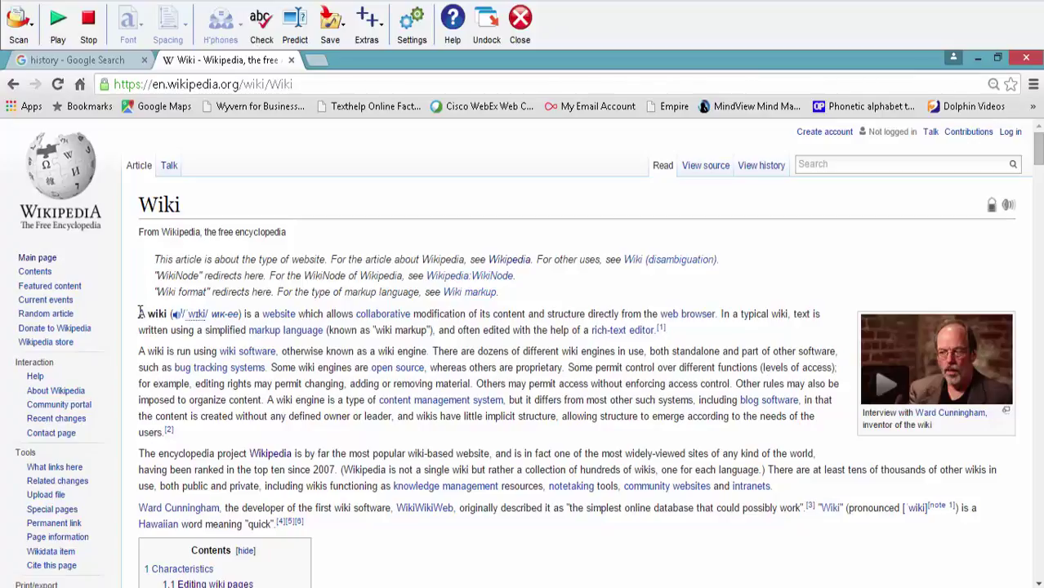
drag(141, 312, 760, 428)
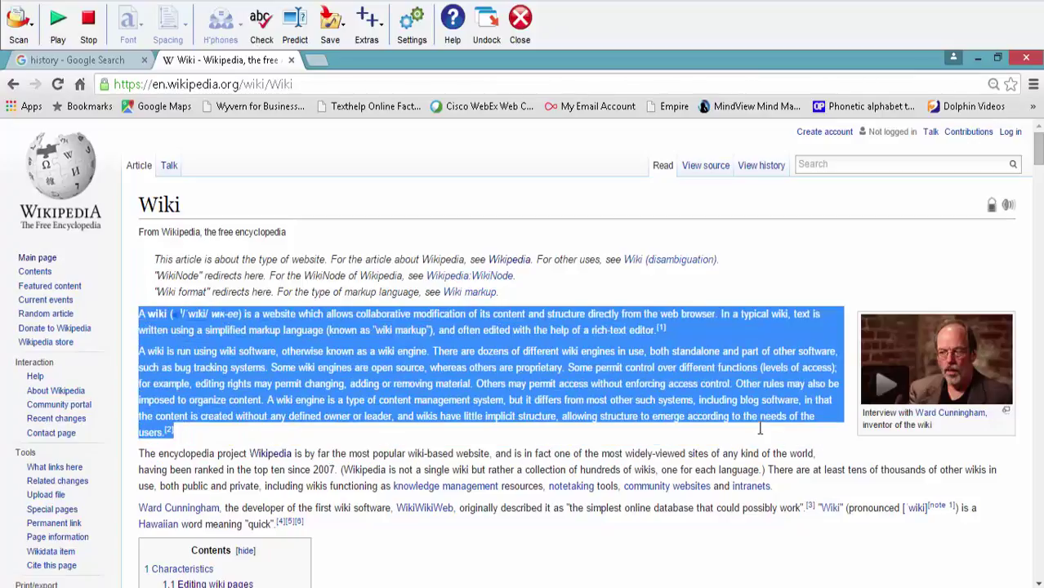
click(57, 22)
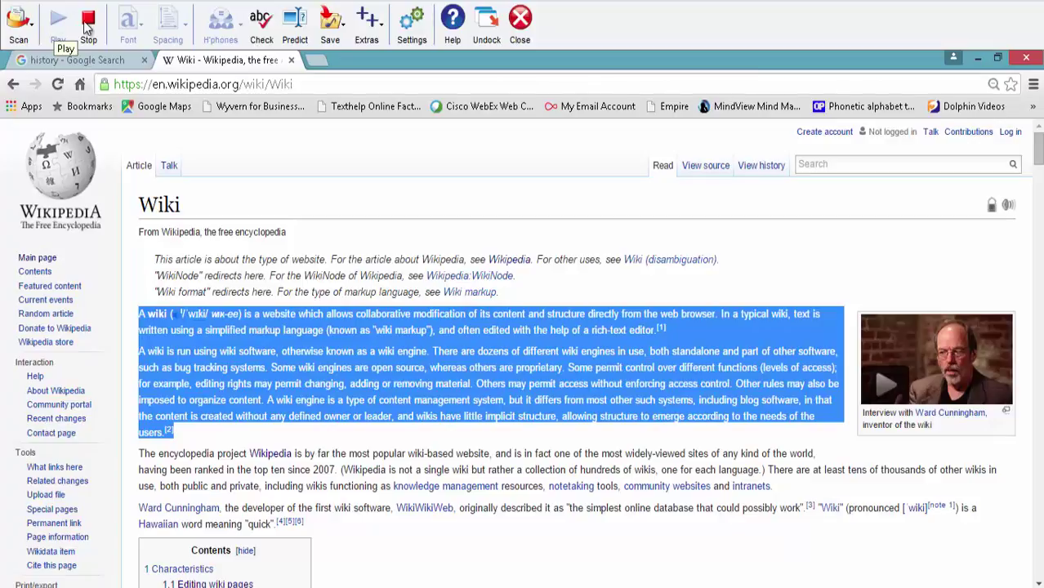
click(88, 24)
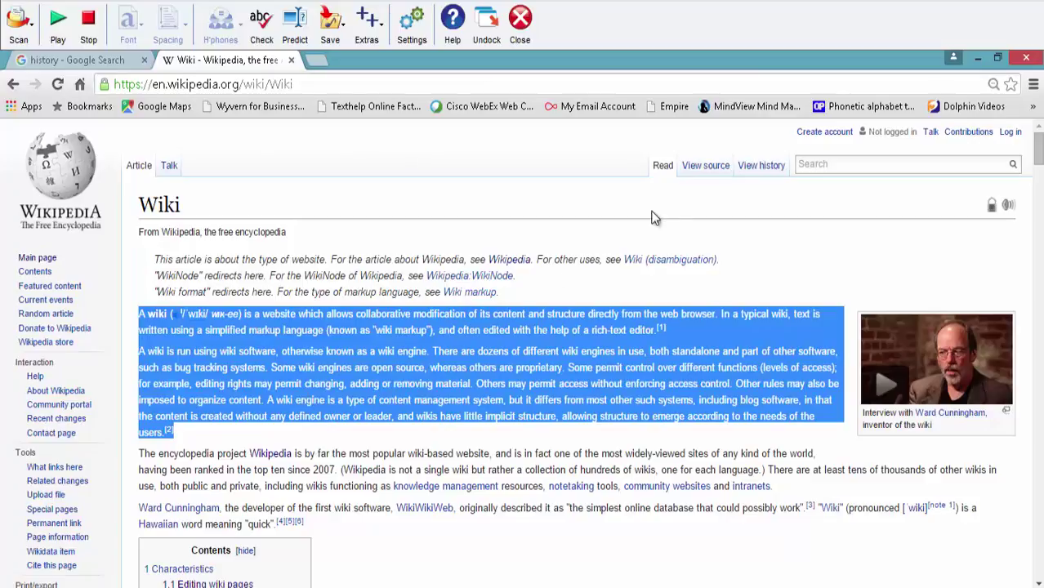
- Return to Word, create a new blank document and turn on ClaroRead's word prediction
click(975, 58)
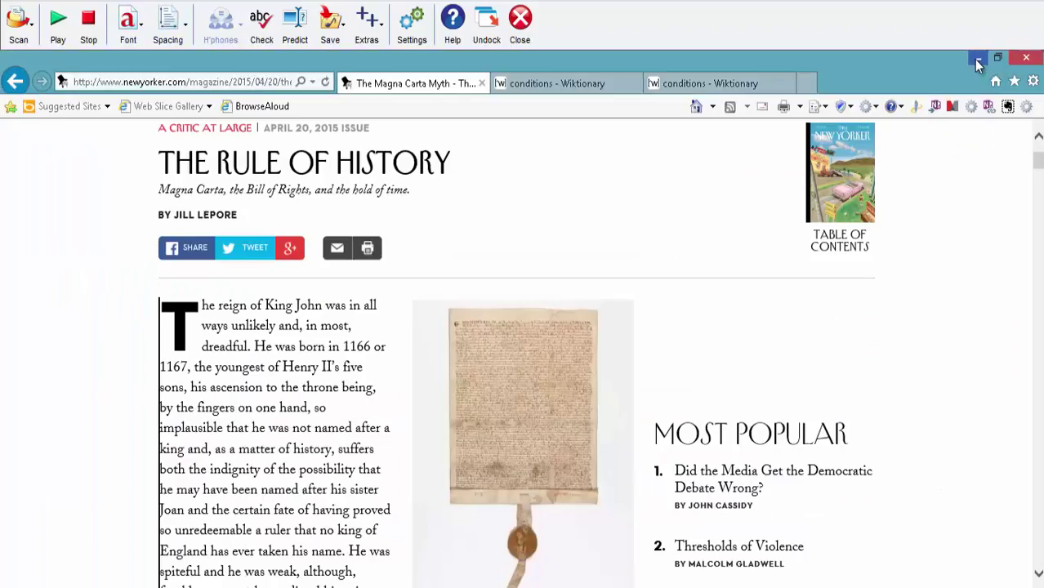
click(977, 59)
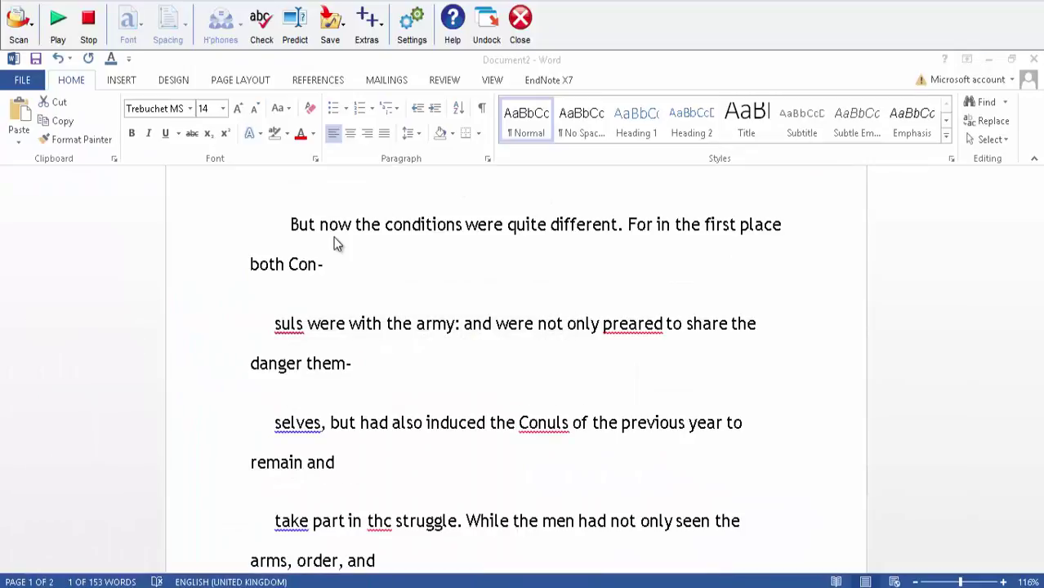
click(269, 223)
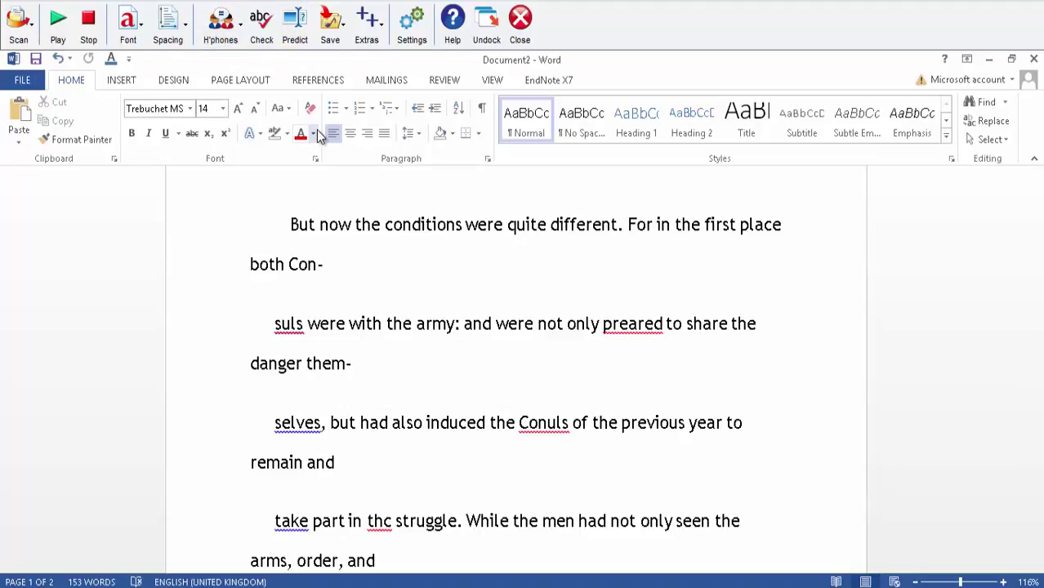
key(ctrl+n)
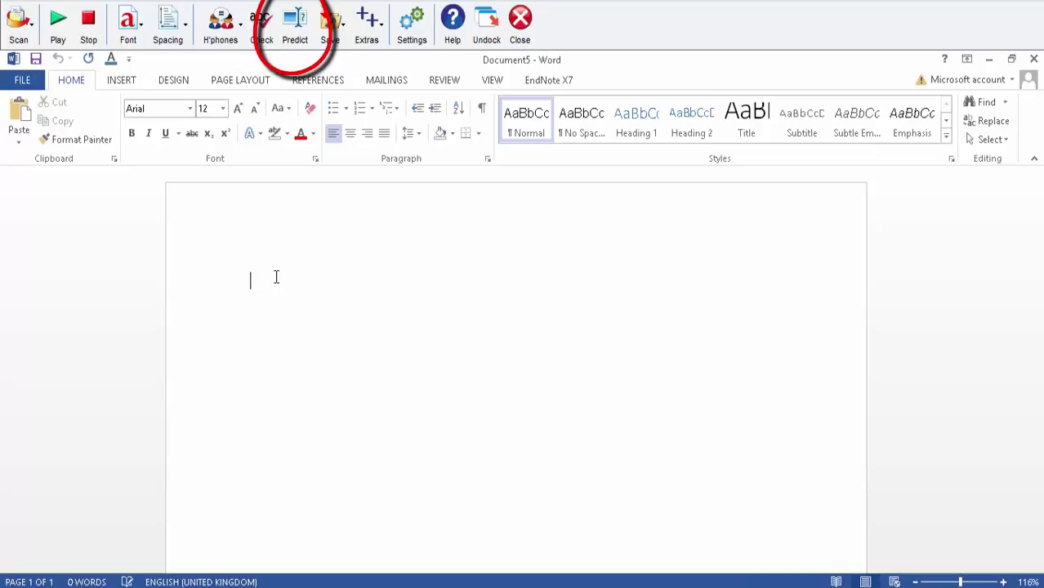
click(295, 31)
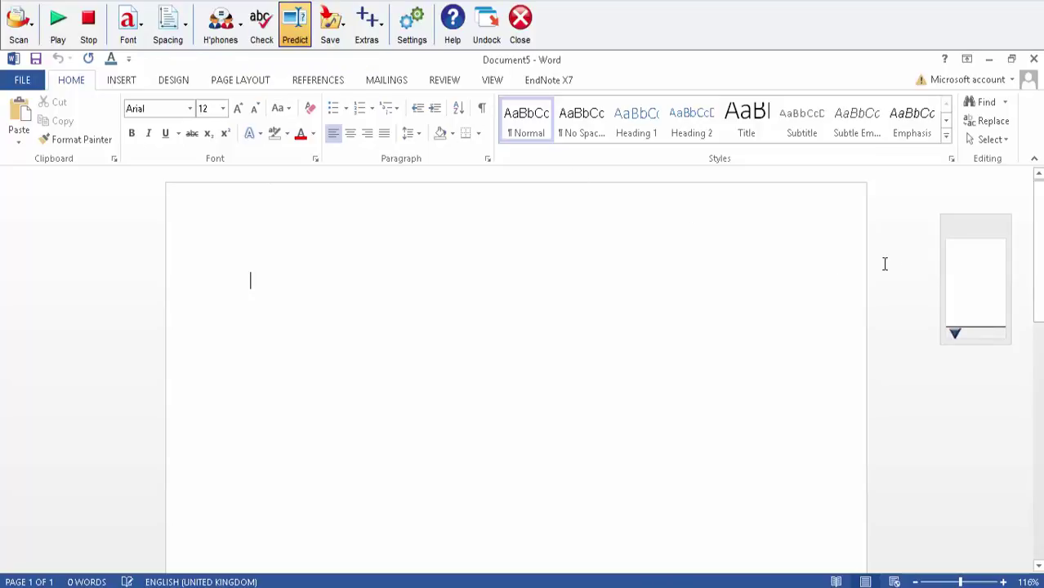
- Enter the text "mor" in the document and move the word prediction window onto the page beside it
drag(956, 231, 85, 194)
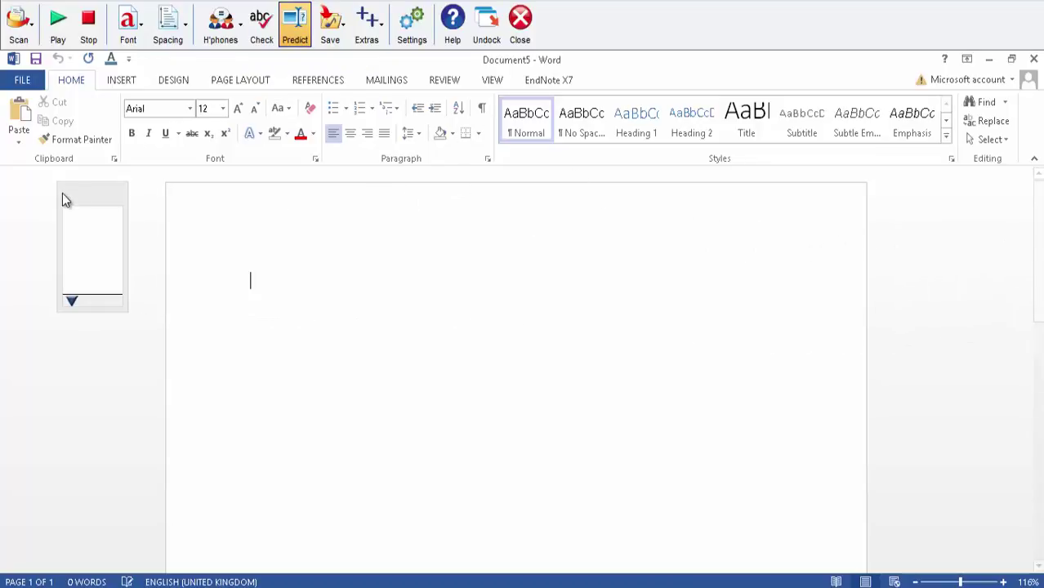
text(mor)
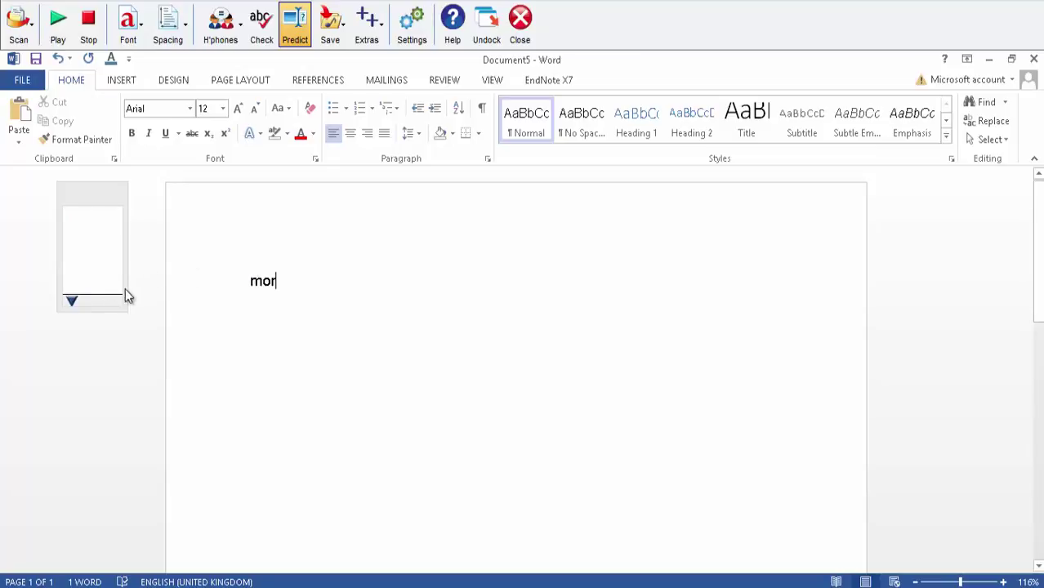
right_click(105, 287)
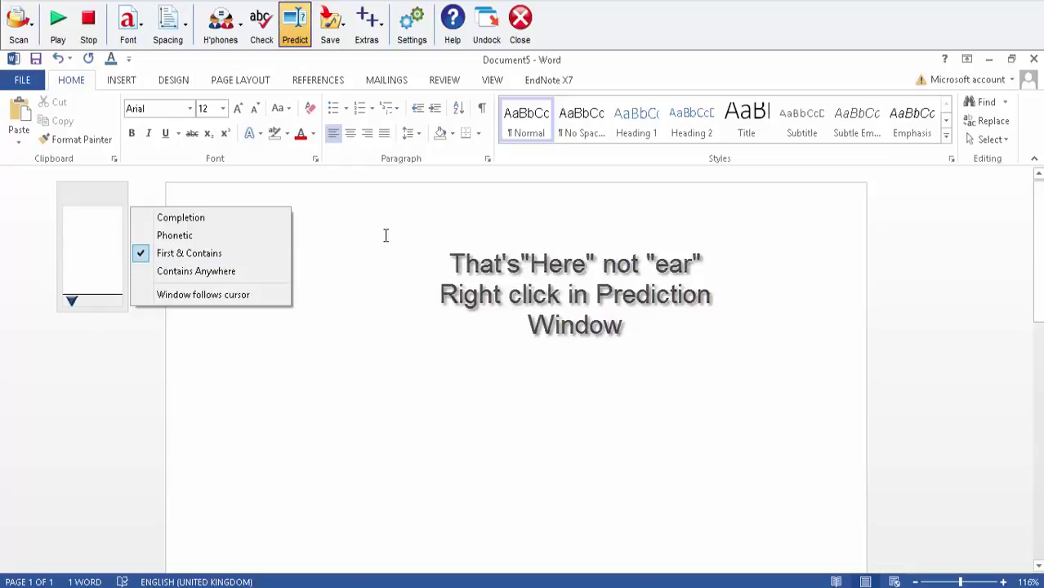
click(117, 200)
drag(117, 200, 437, 243)
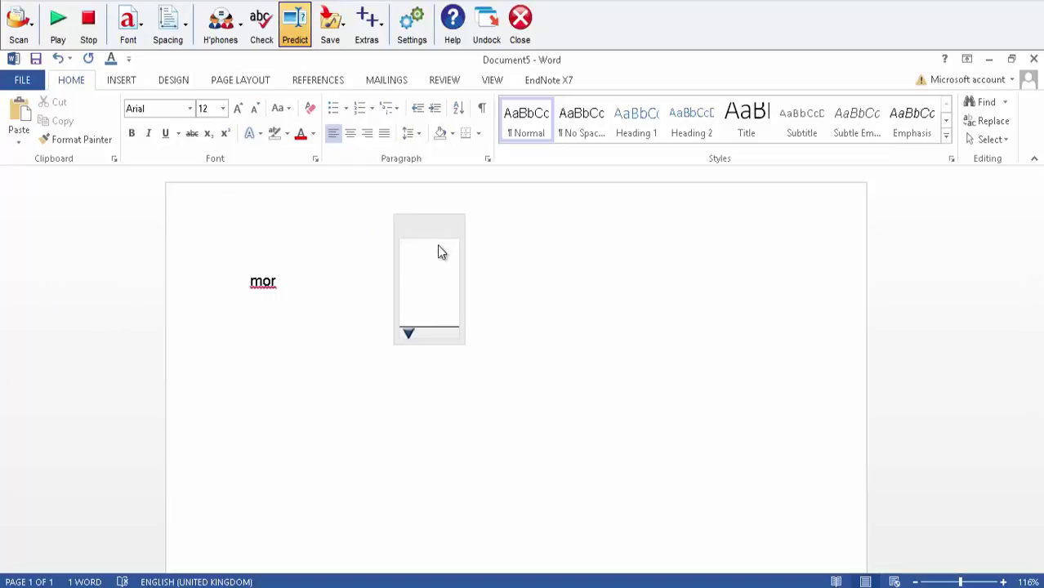
- Set the prediction style to Completion, then replace the existing text with the word "morning" predicted from "mor"
right_click(439, 304)
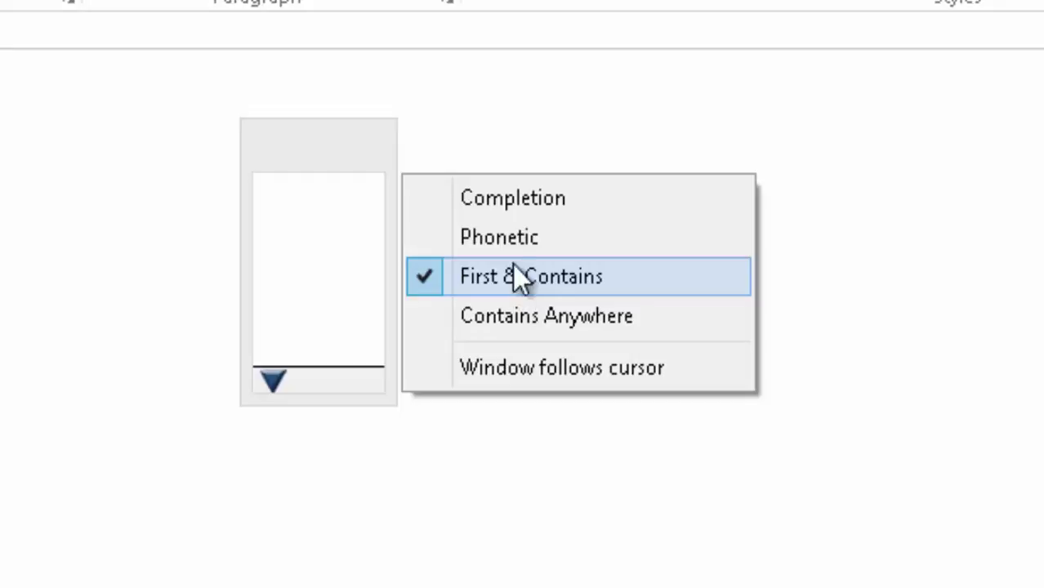
click(513, 203)
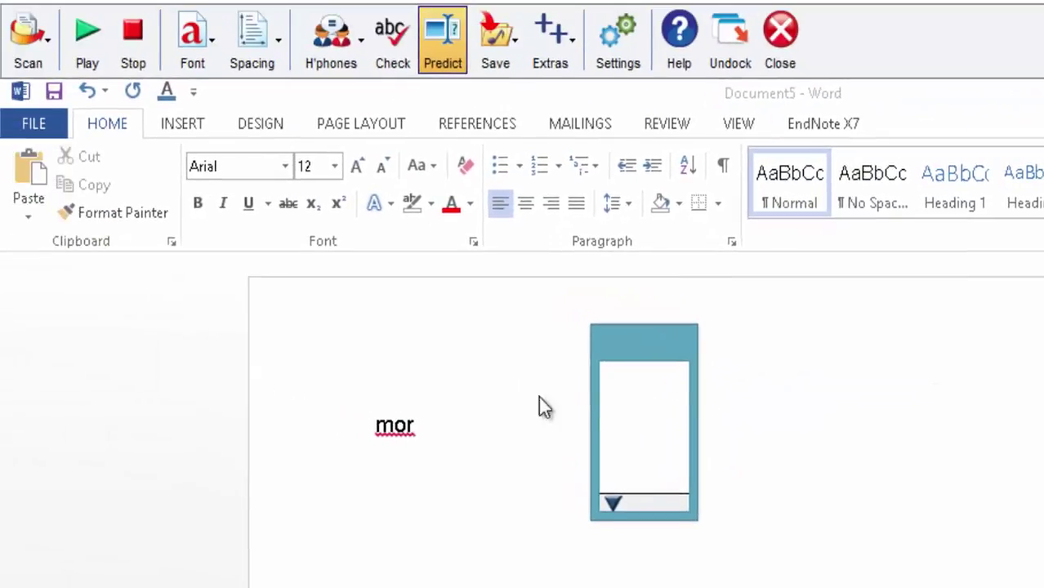
drag(359, 397, 287, 409)
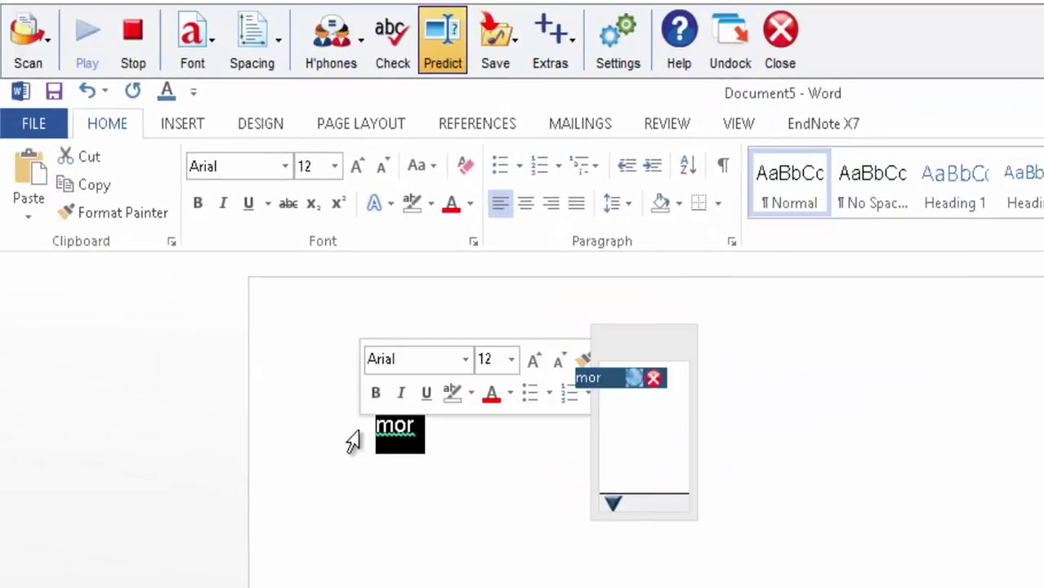
key(BackSpace)
key(BackSpace)
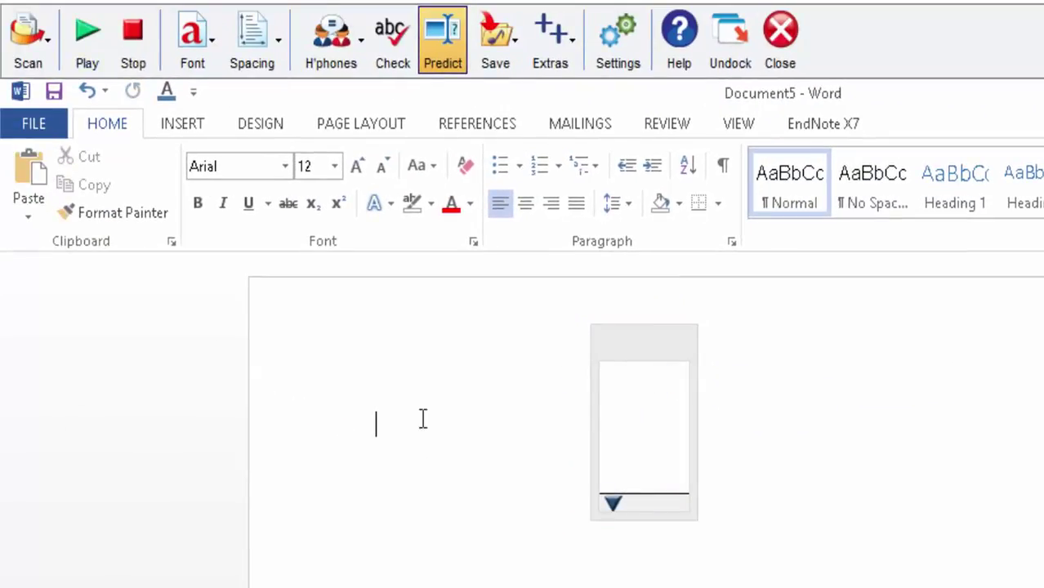
text(mor)
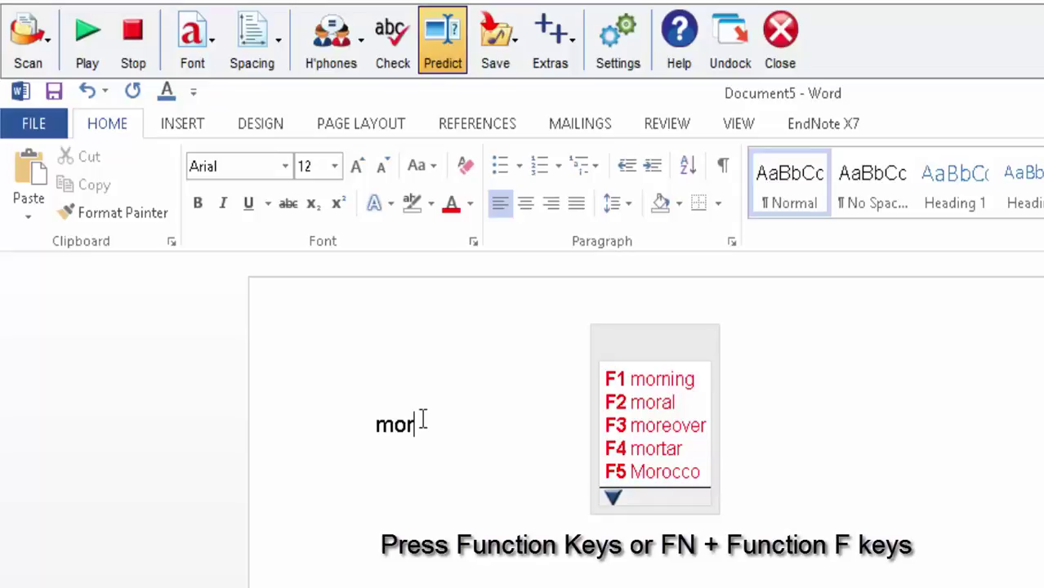
key(F1)
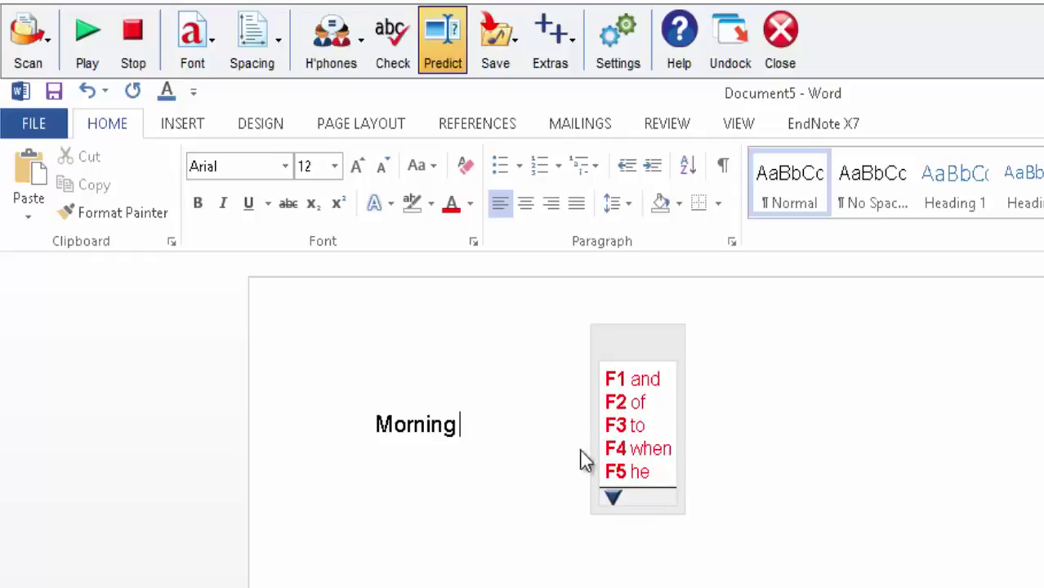
- Set the prediction style to Phonetic and replace "Morning" with the word "elementary" predicted from "ele"
right_click(671, 418)
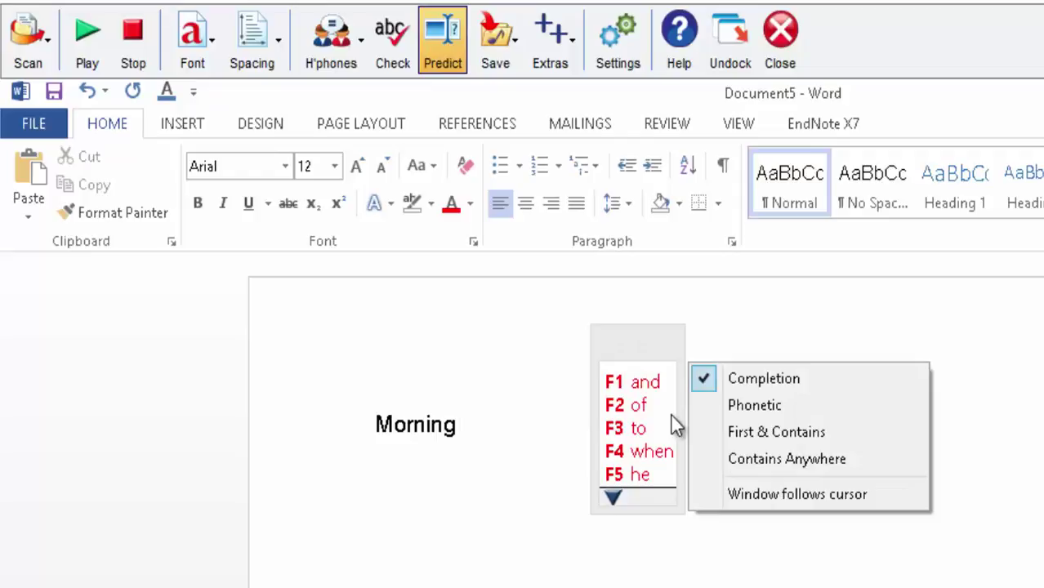
click(723, 406)
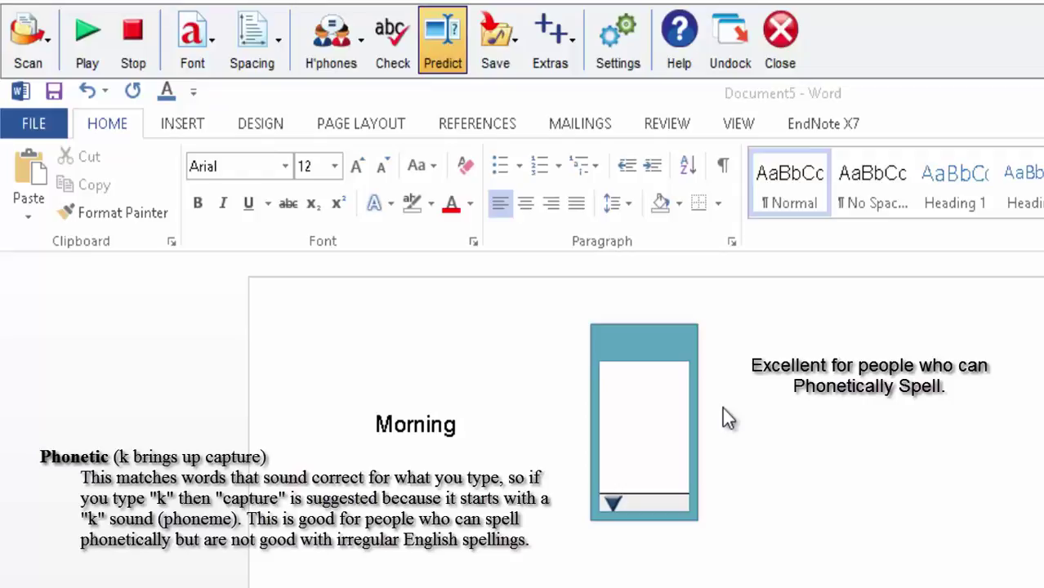
click(473, 421)
drag(473, 421, 345, 431)
text(ele)
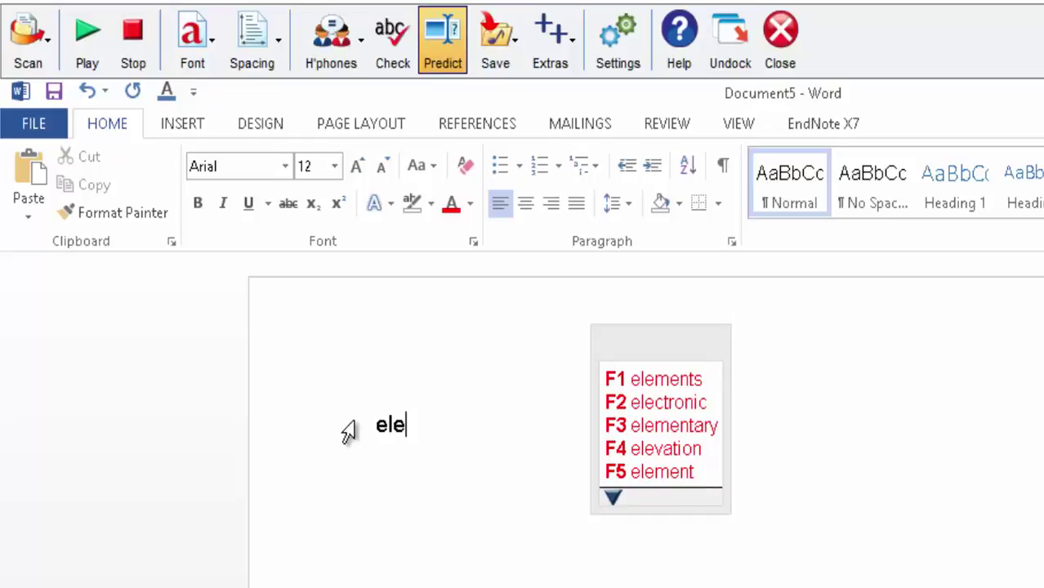
key(F3)
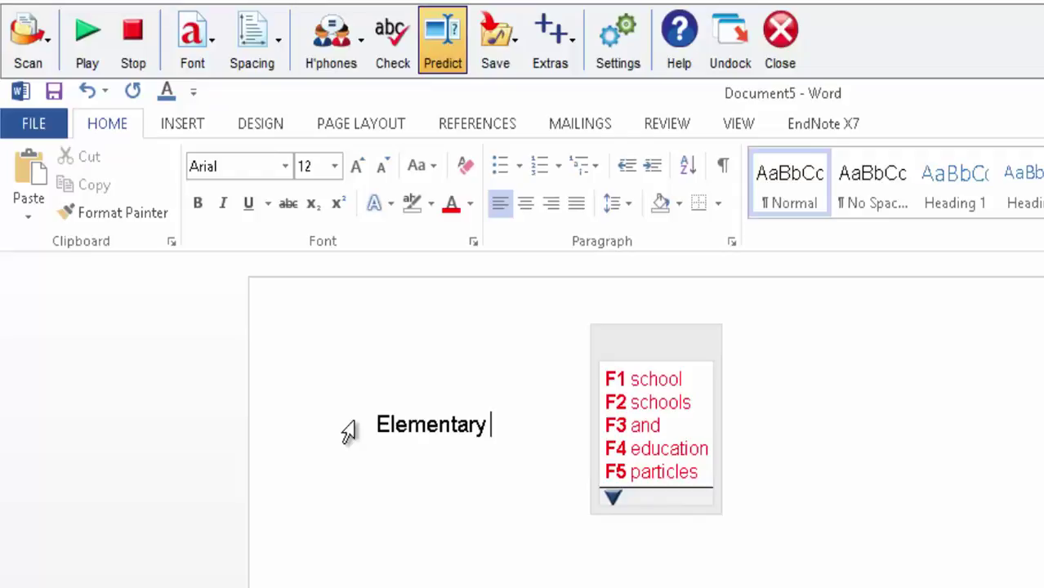
- Make the prediction window follow the cursor and continue the sentence with "is the key", correcting typing mistakes
right_click(719, 364)
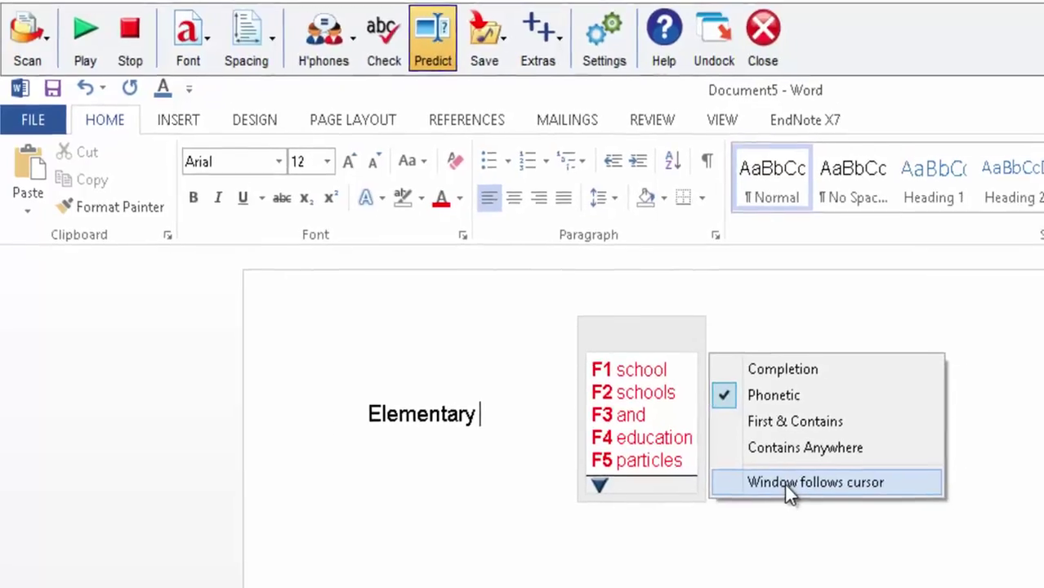
click(757, 464)
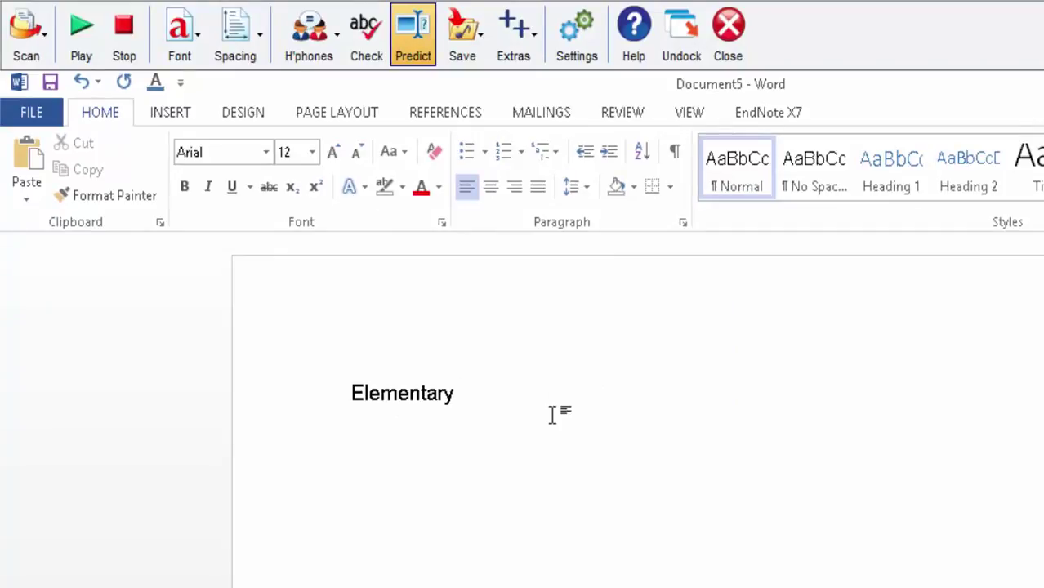
text(is)
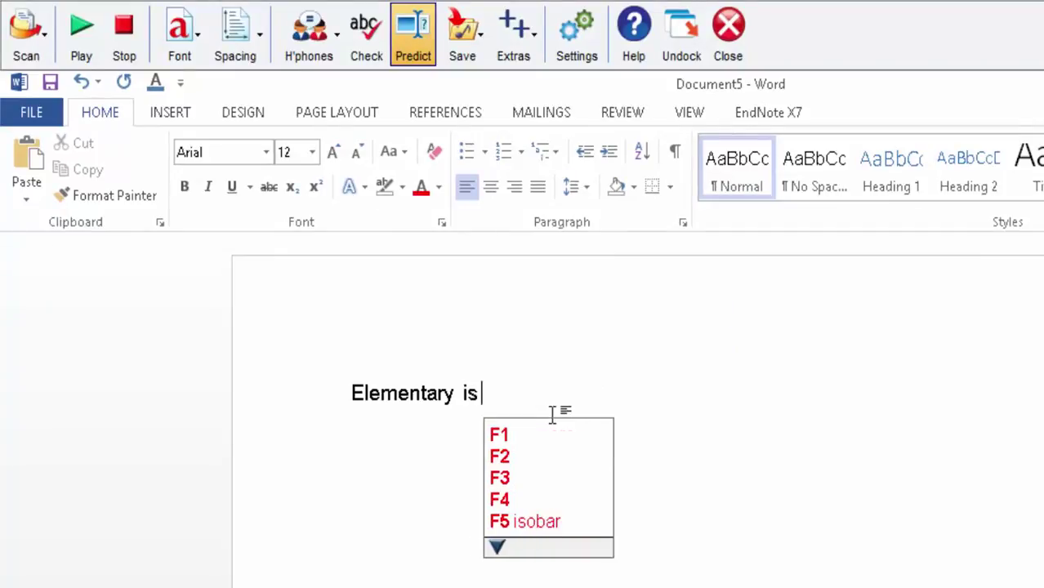
text( bthe)
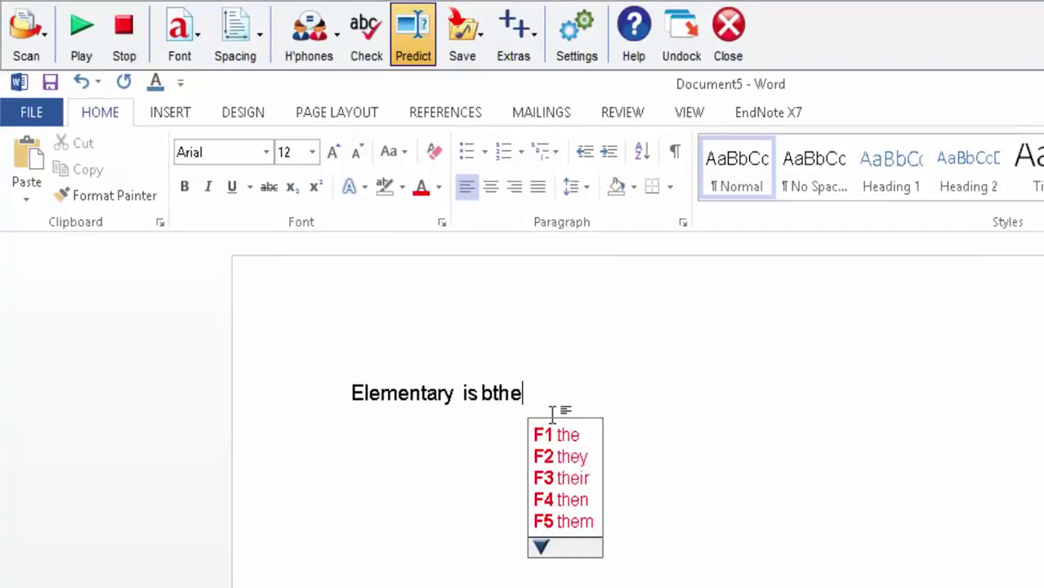
key(BackSpace)
key(BackSpace)
key(BackSpace)
key(BackSpace)
key(BackSpace)
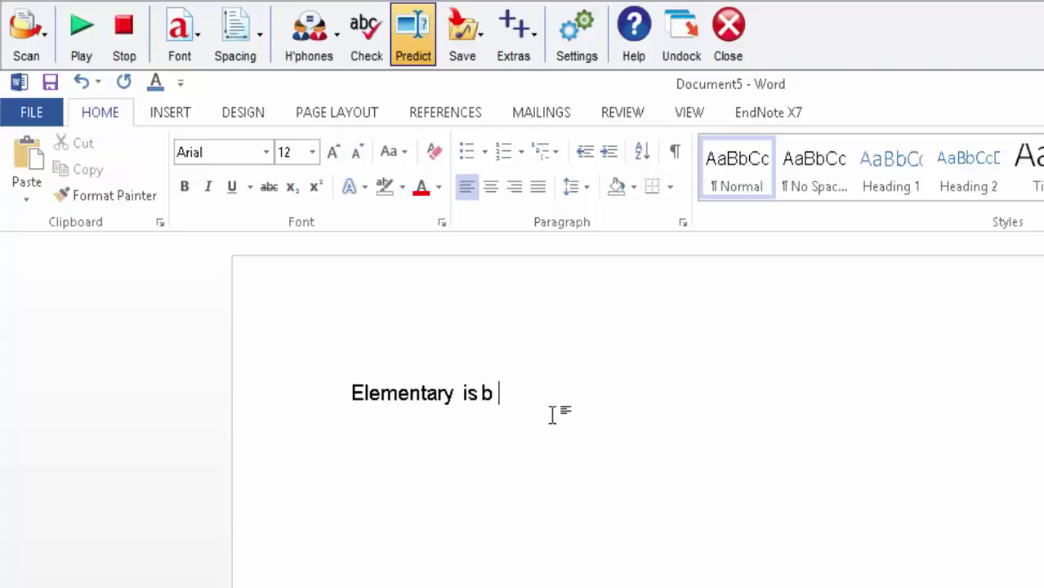
text(the key)
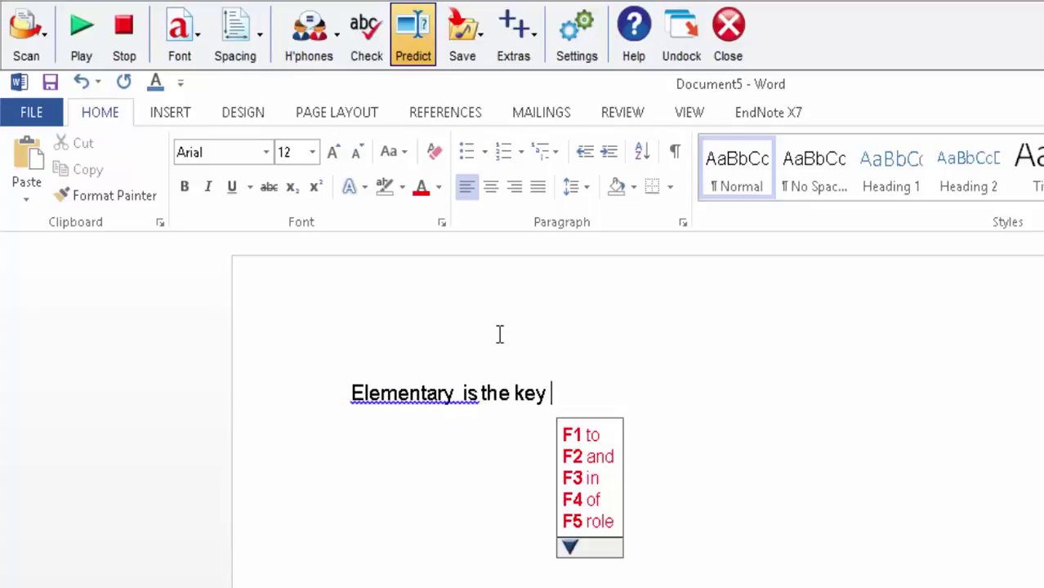
- Stop the prediction window from following the cursor and move it into the empty area left of the page
right_click(605, 481)
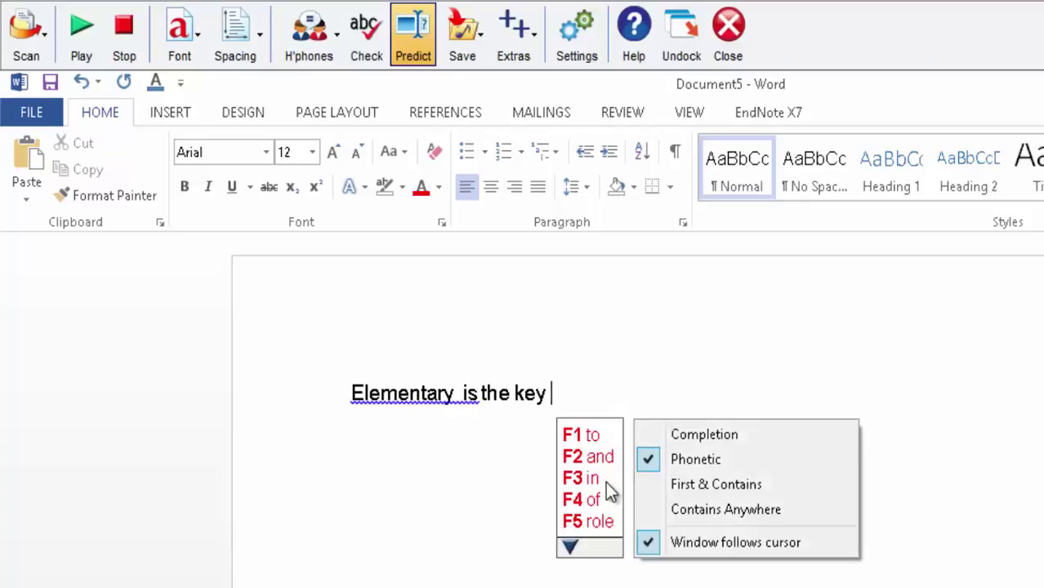
click(665, 543)
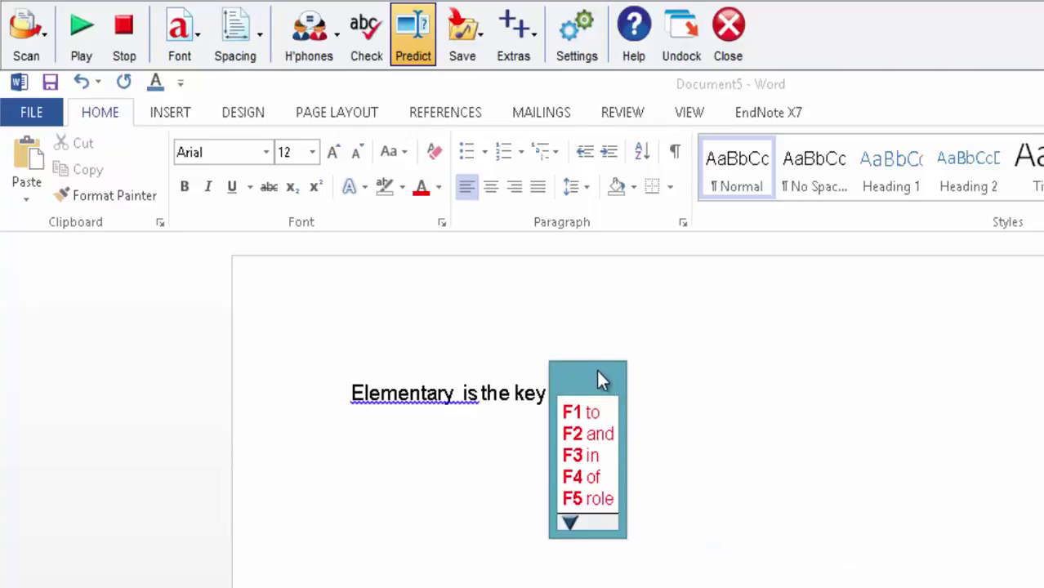
drag(597, 373, 104, 284)
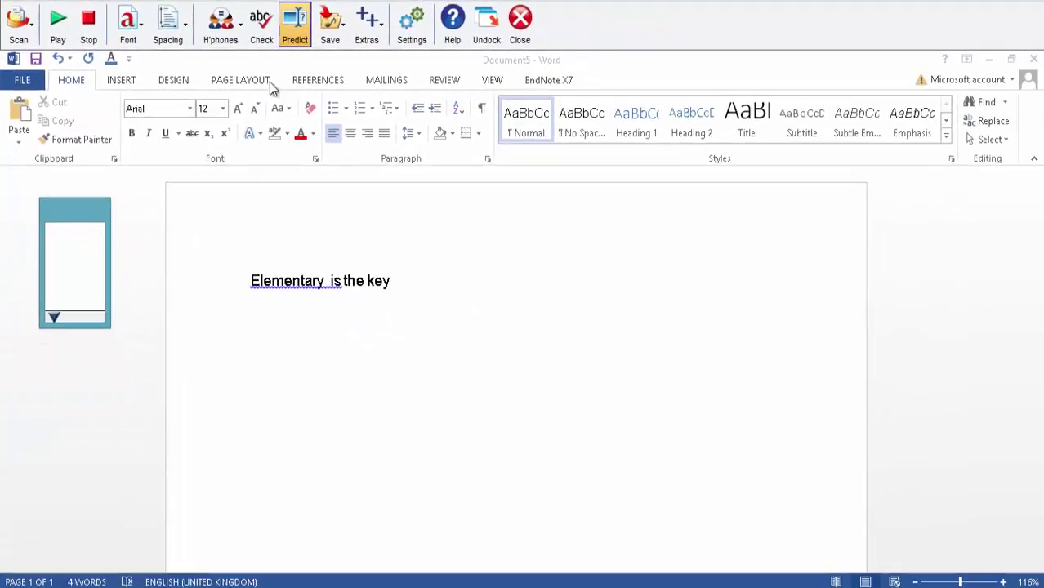
- Turn word prediction off, then re-enable it with Use prediction in ClaroRead's Prediction settings
click(292, 37)
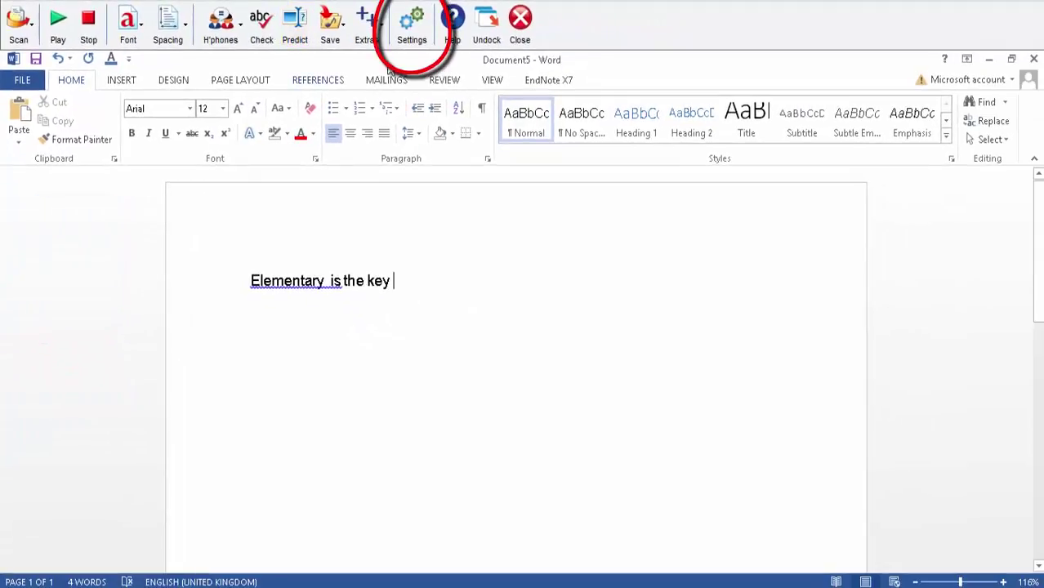
click(413, 38)
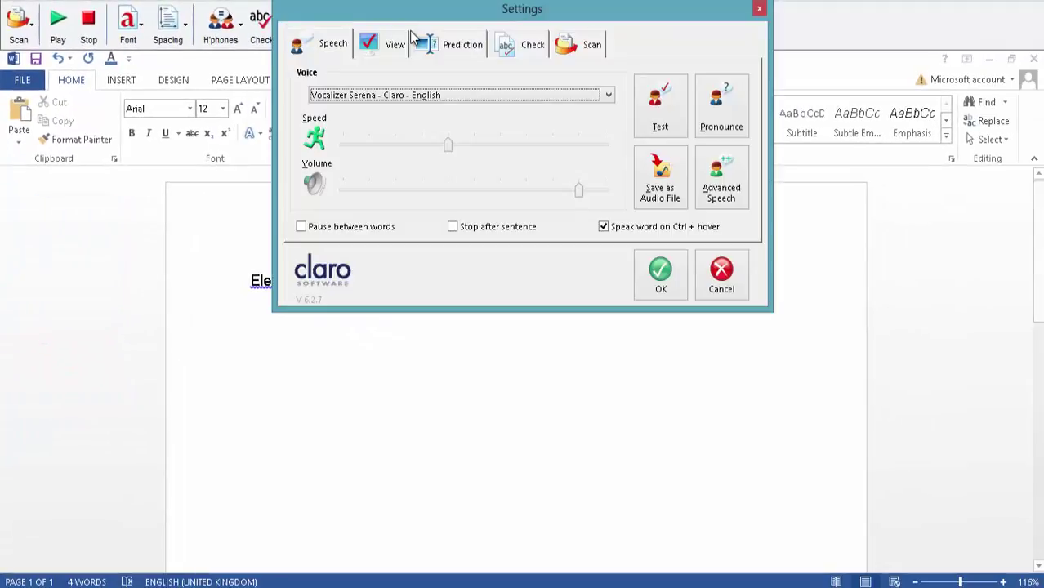
click(457, 47)
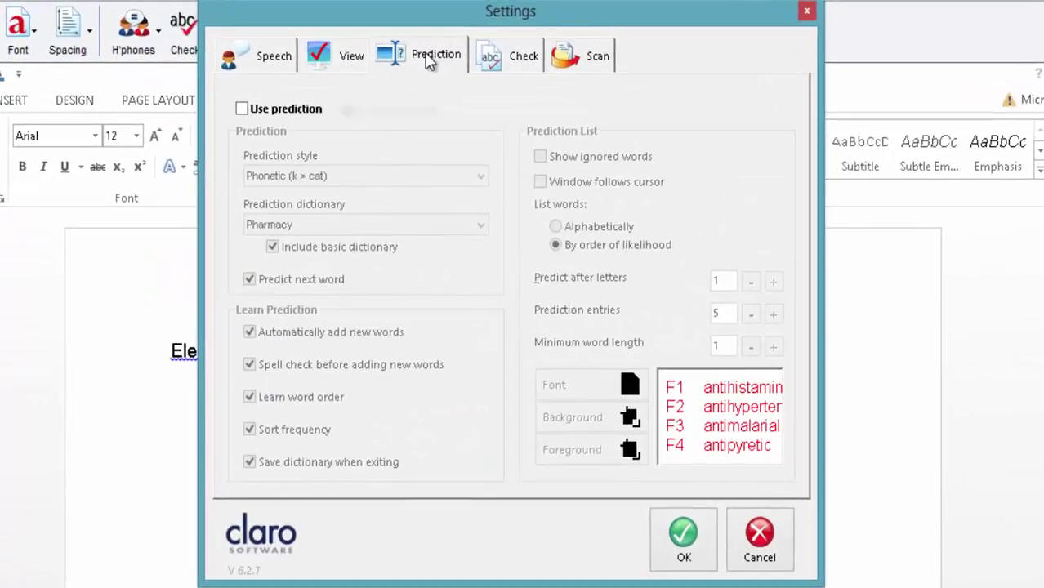
click(243, 110)
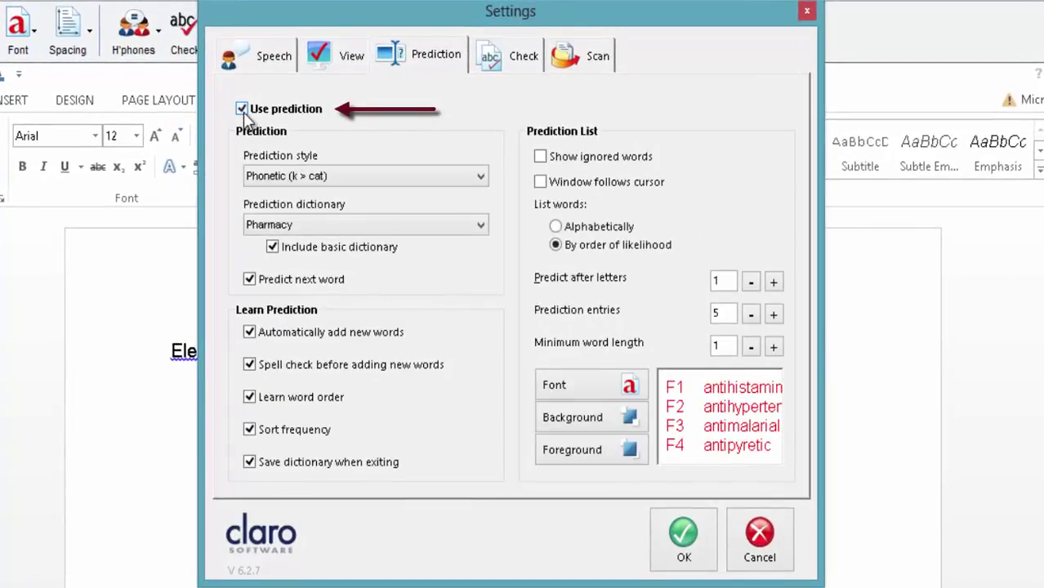
- Look through the prediction dictionaries, keeping Pharmacy, and set the prediction style to Completion (c > cat)
click(296, 226)
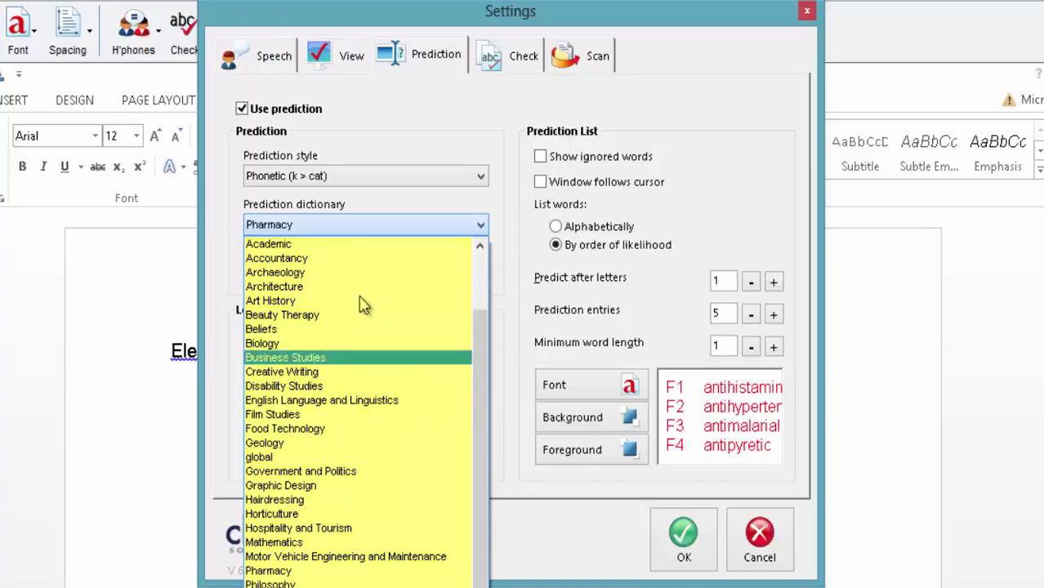
click(413, 156)
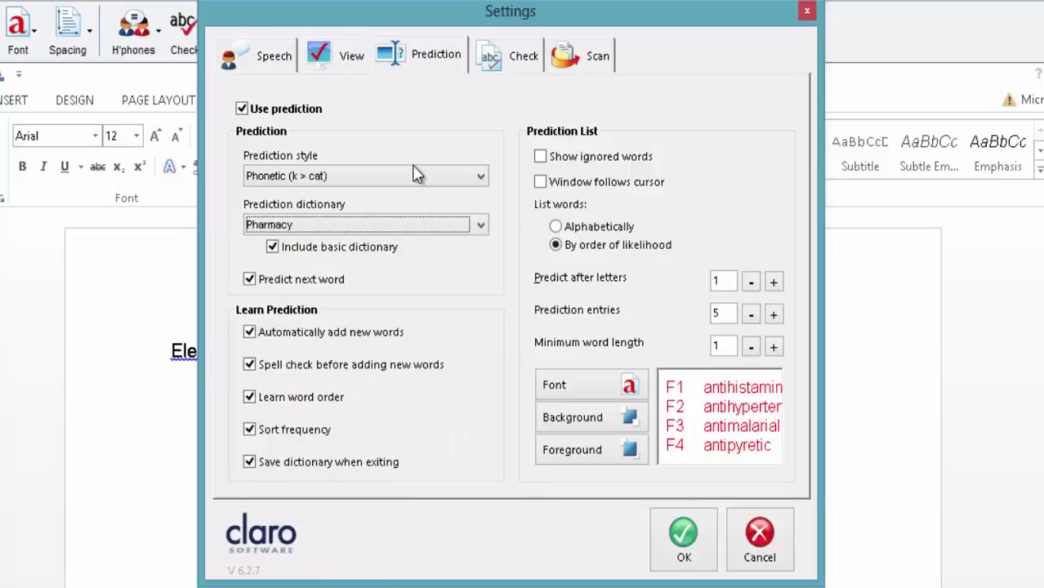
click(408, 176)
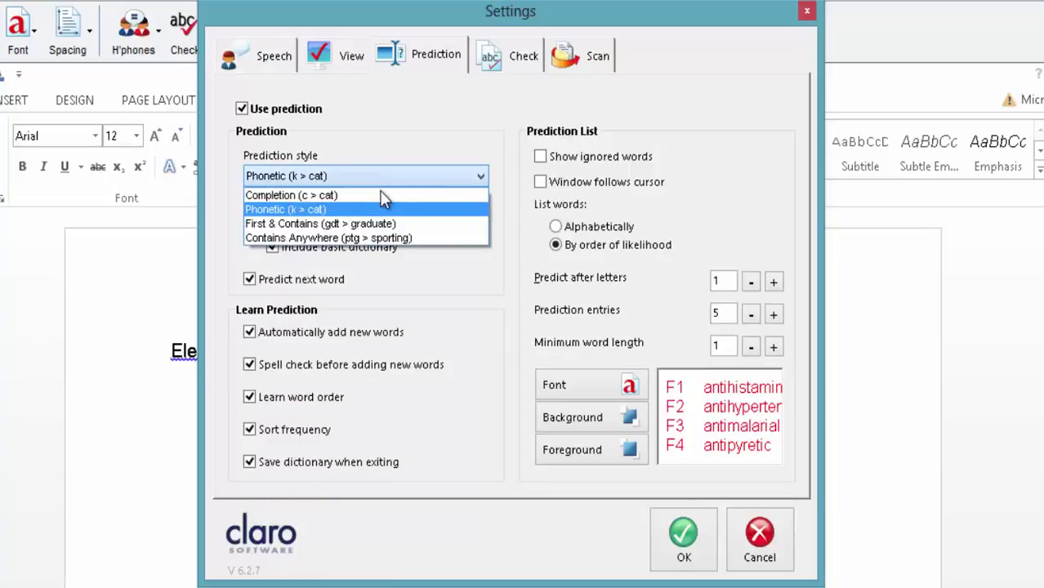
click(381, 194)
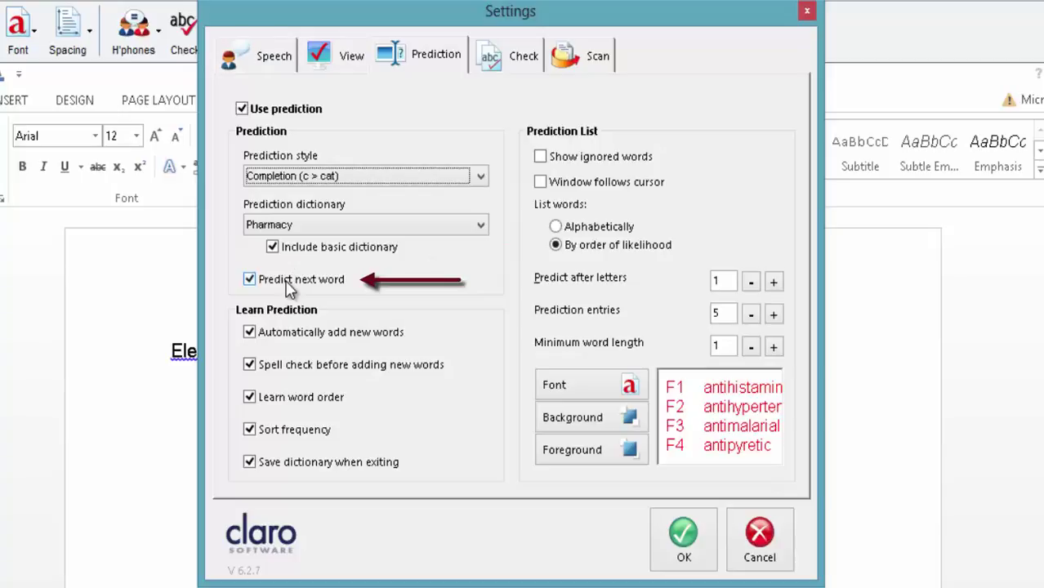
- Try disabling Predict next word and enabling Window follows cursor, restoring each option to its original state
click(250, 280)
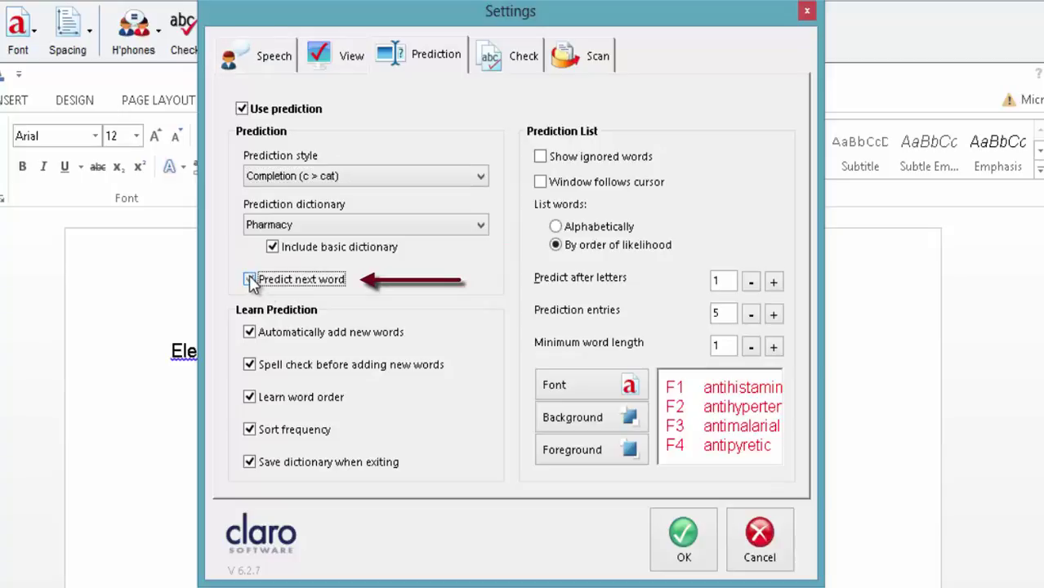
click(250, 280)
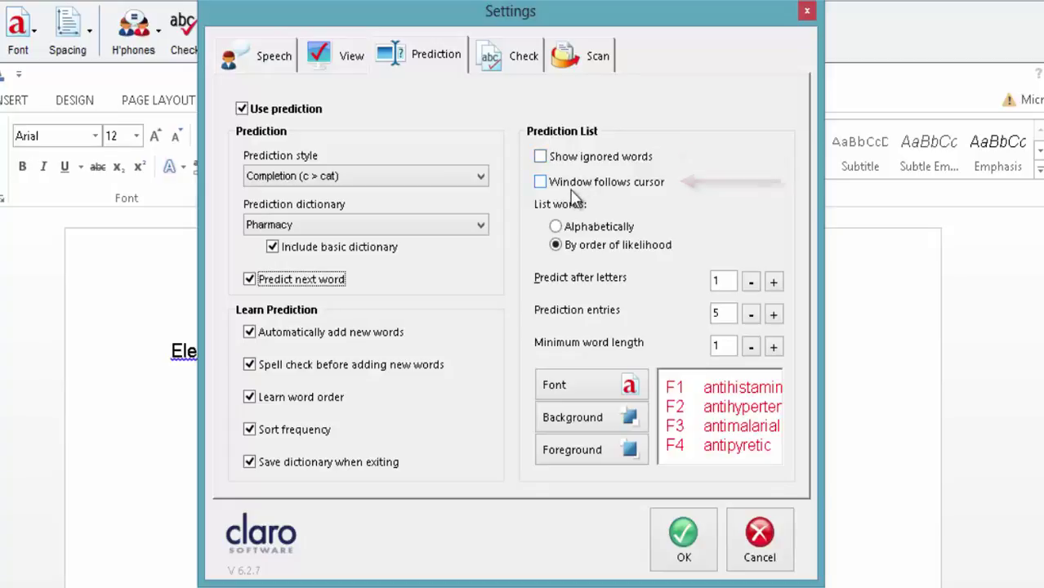
click(541, 182)
click(540, 182)
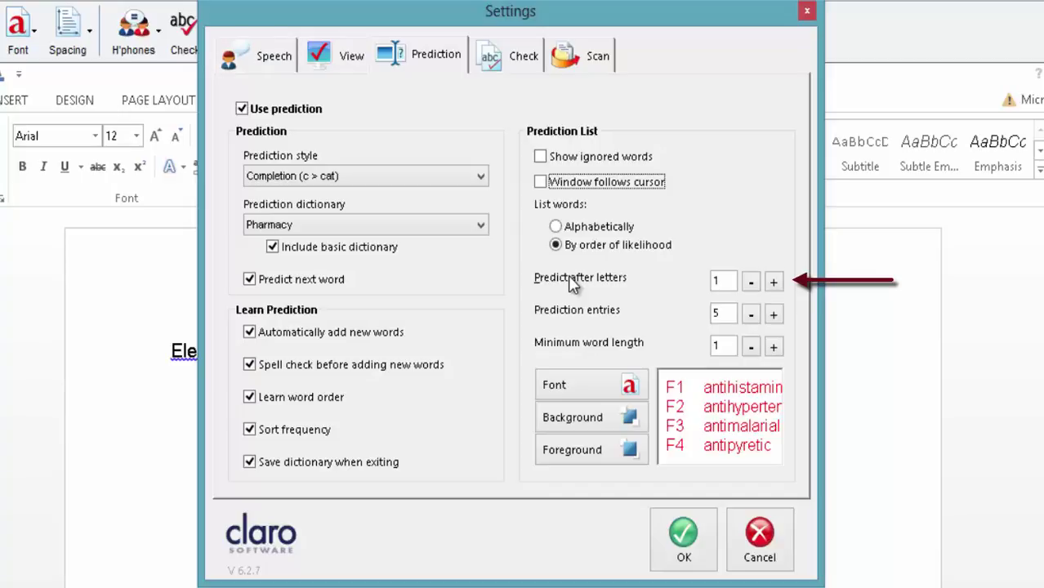
- Set Predict after letters to 2 for the prediction list
click(773, 281)
click(773, 281)
click(773, 281)
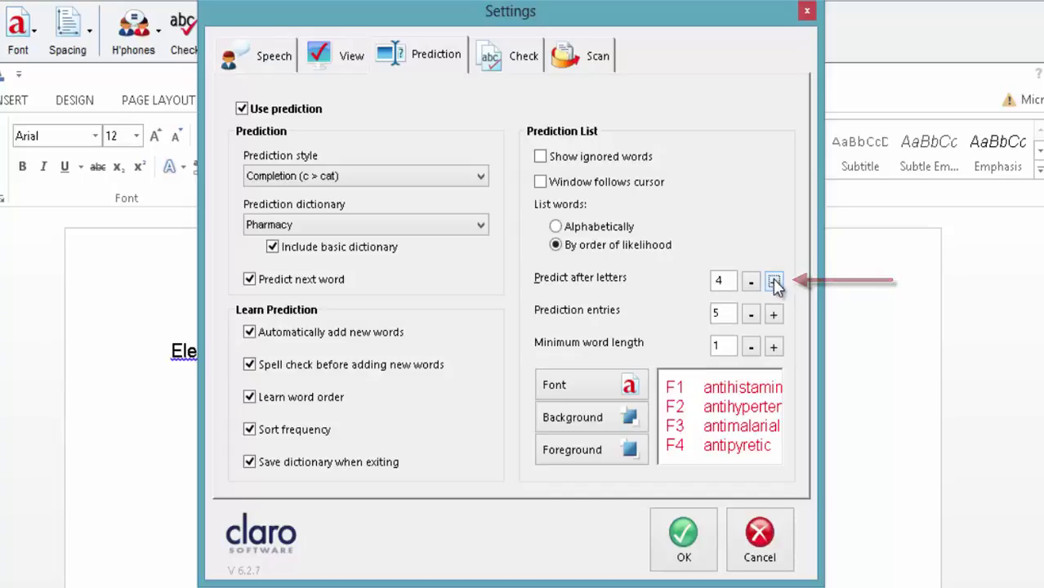
click(750, 282)
click(750, 283)
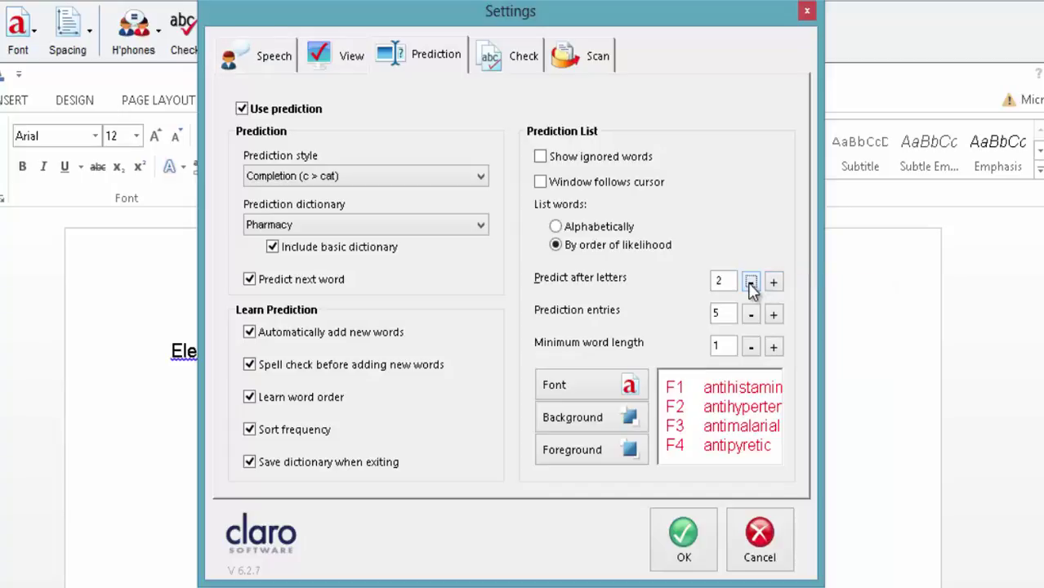
- Set word prediction to start after 1 letter
click(751, 282)
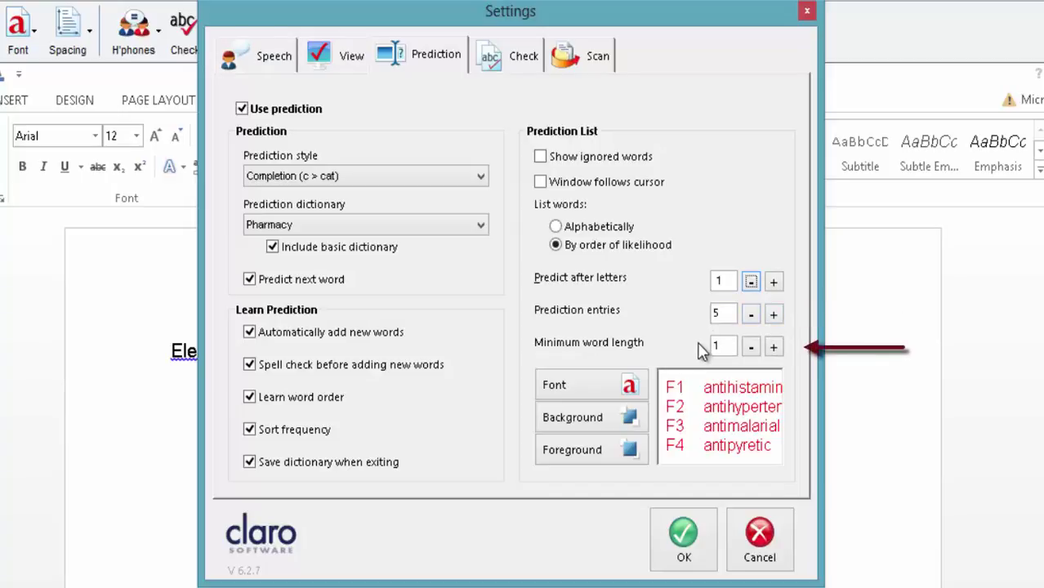
- Try a minimum word length of 4 for the prediction list and return it to 1
click(773, 348)
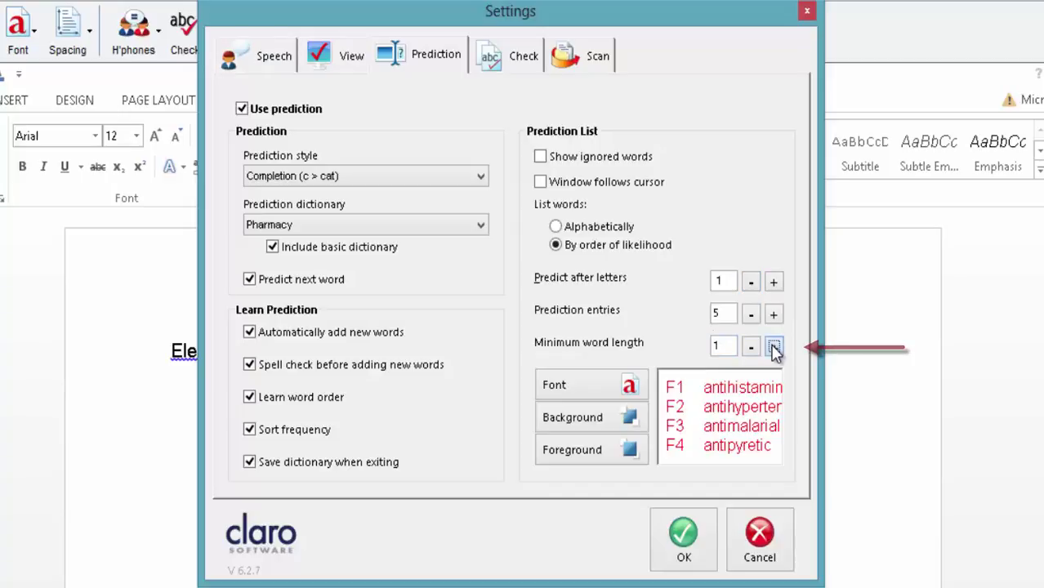
click(773, 348)
click(774, 348)
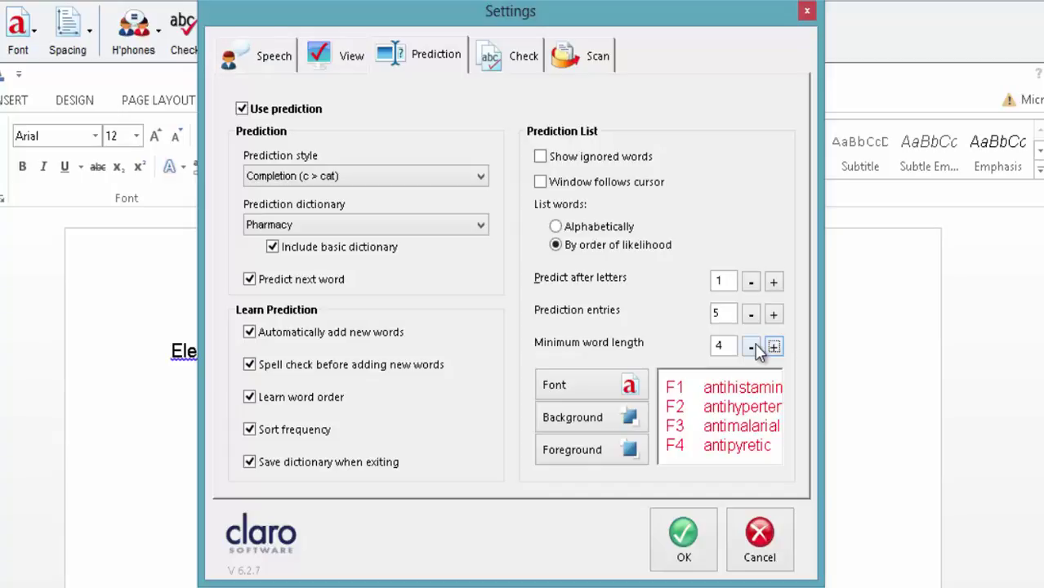
click(751, 348)
click(751, 348)
click(751, 348)
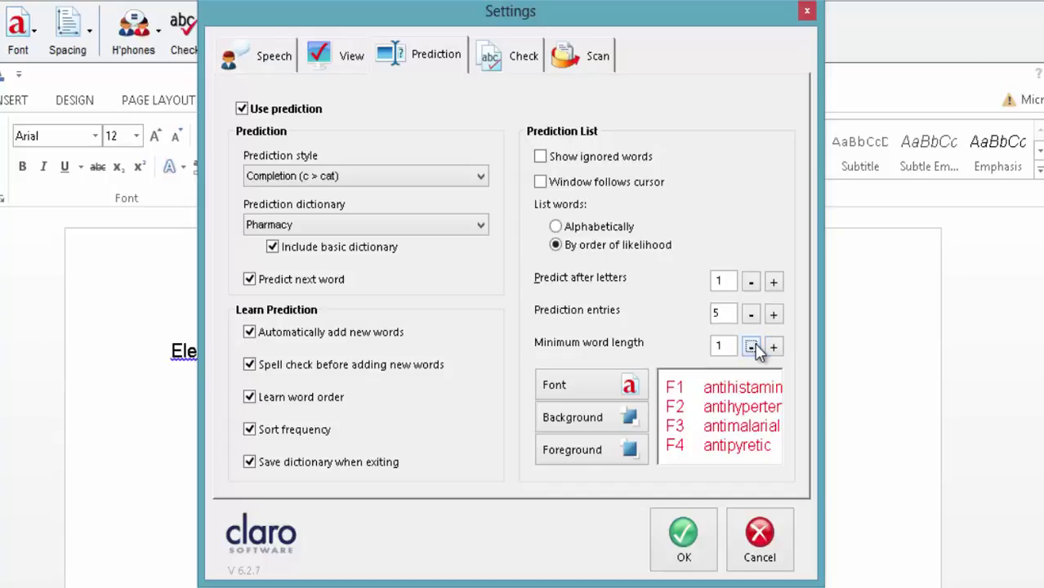
- Change the prediction list's text colour to dark purple, keeping the Arial font, and confirm the settings
click(634, 388)
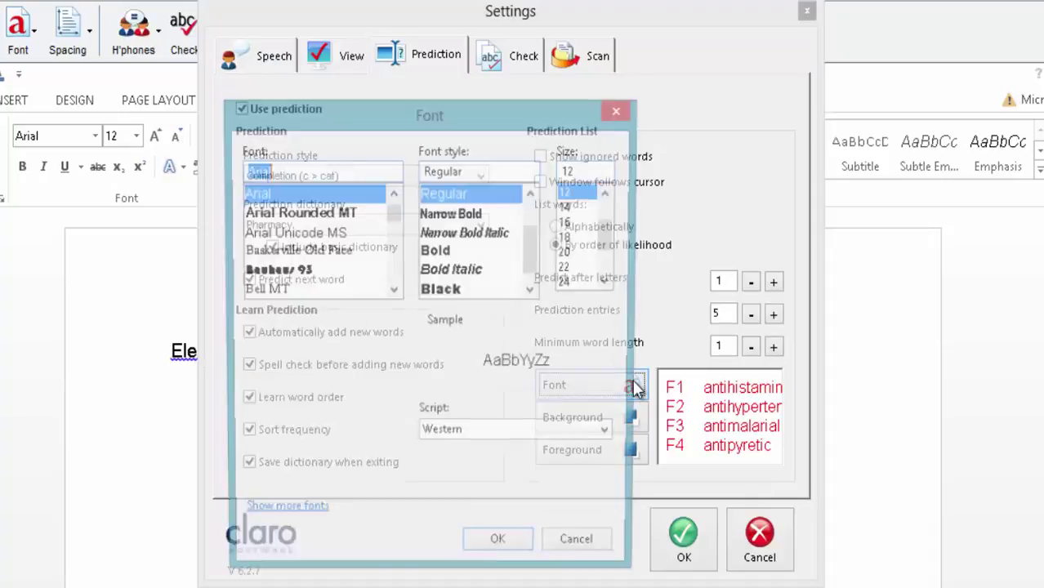
click(496, 550)
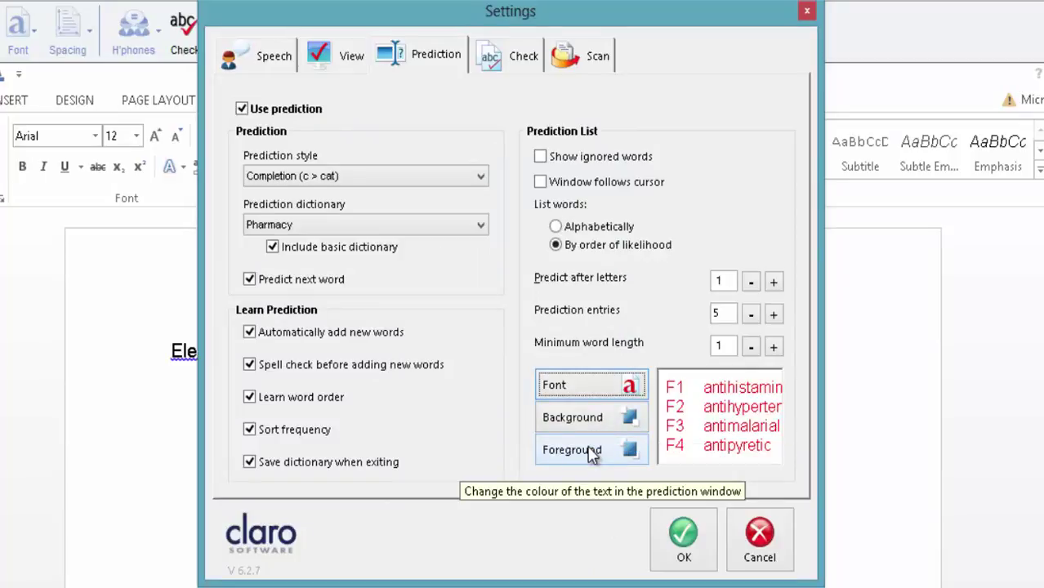
click(590, 452)
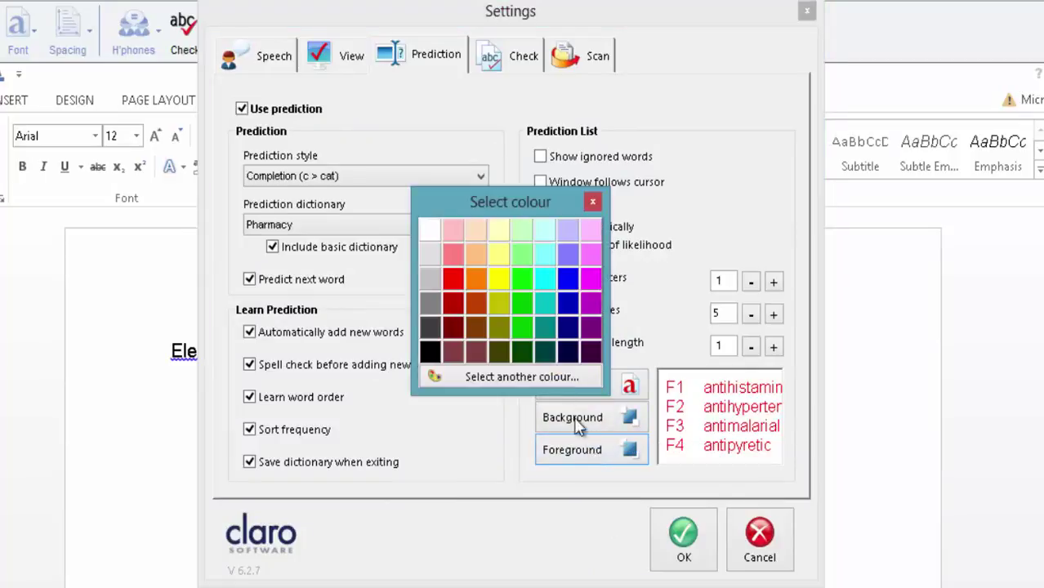
click(591, 350)
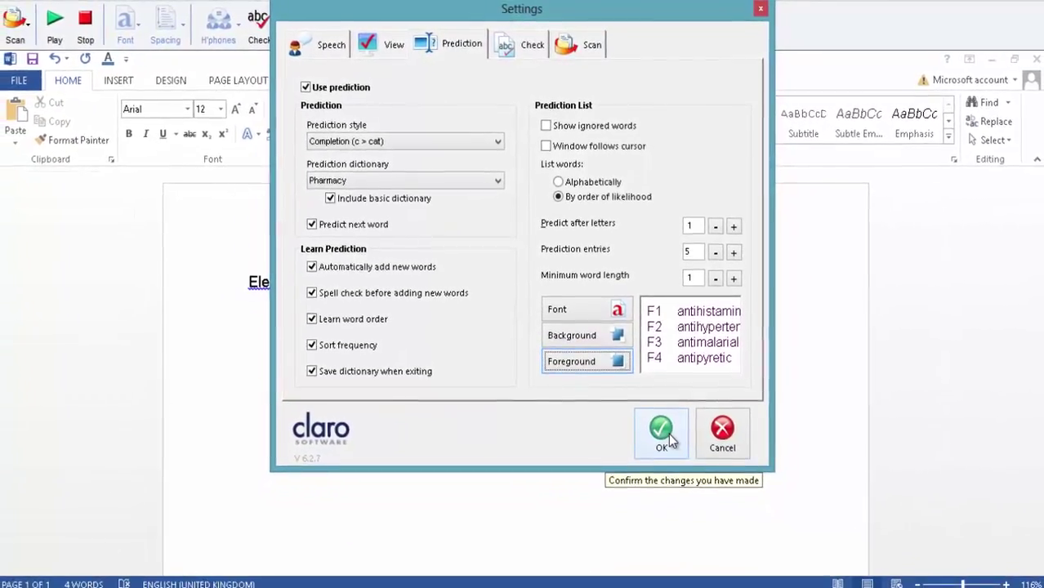
click(668, 446)
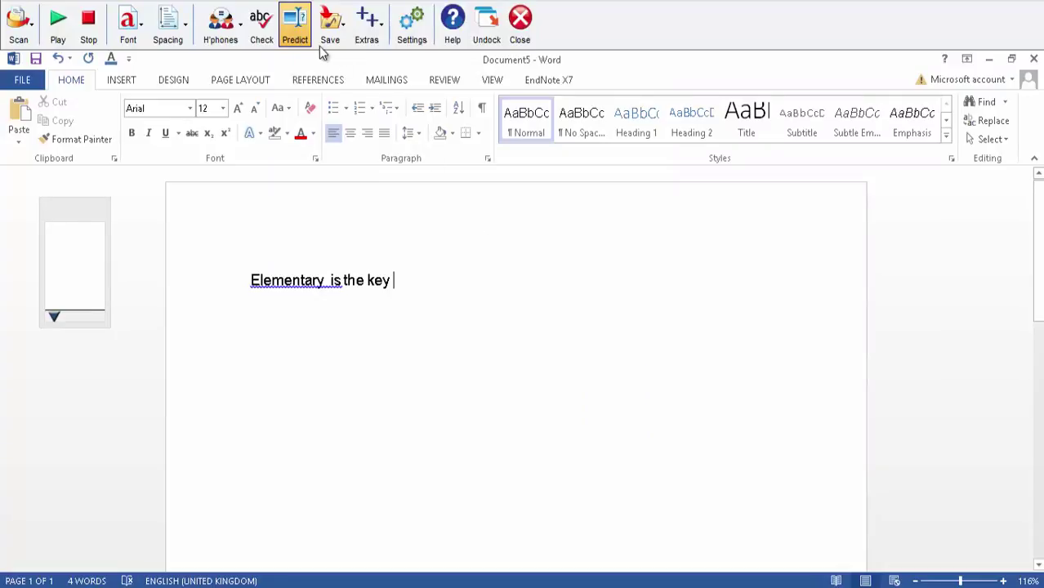
- Turn off word prediction and open the Advanced Settings Editor
click(299, 33)
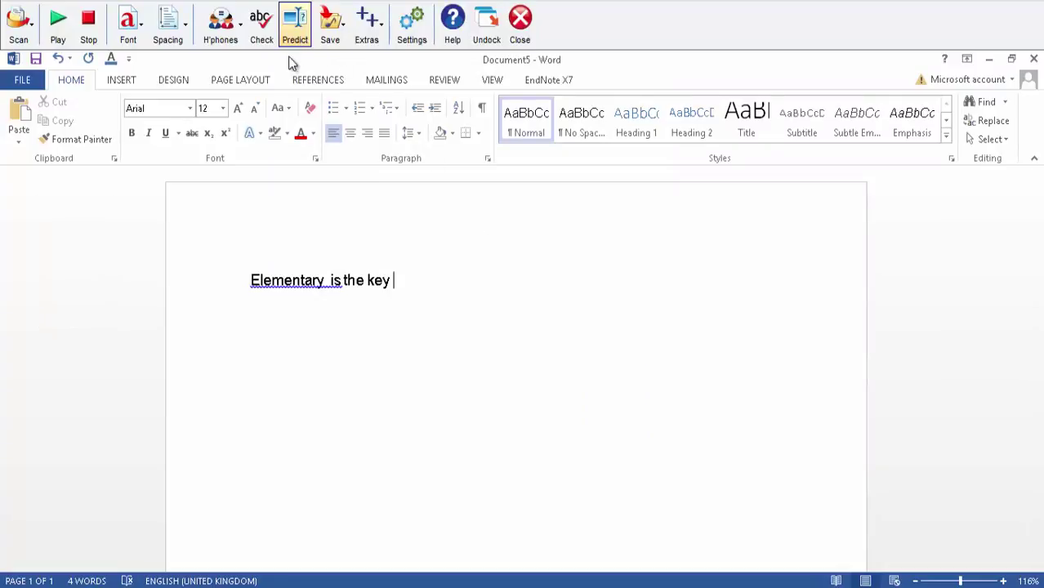
click(367, 29)
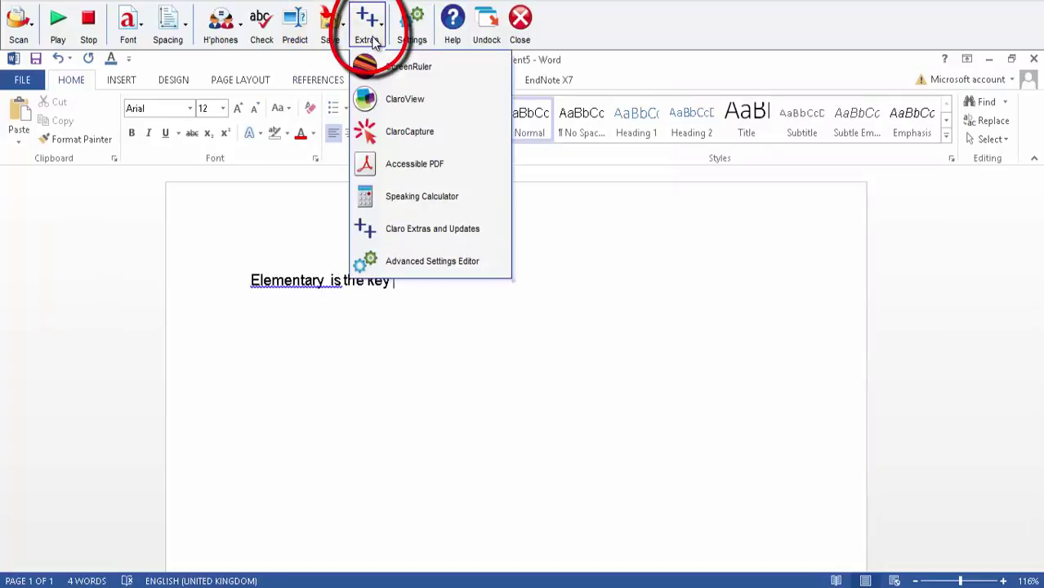
click(374, 37)
click(374, 37)
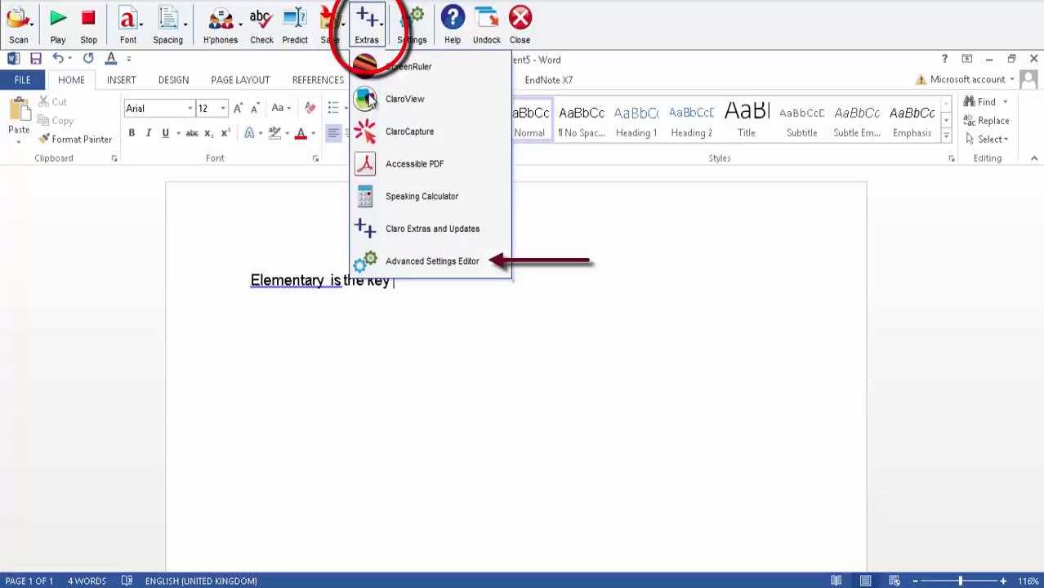
click(374, 257)
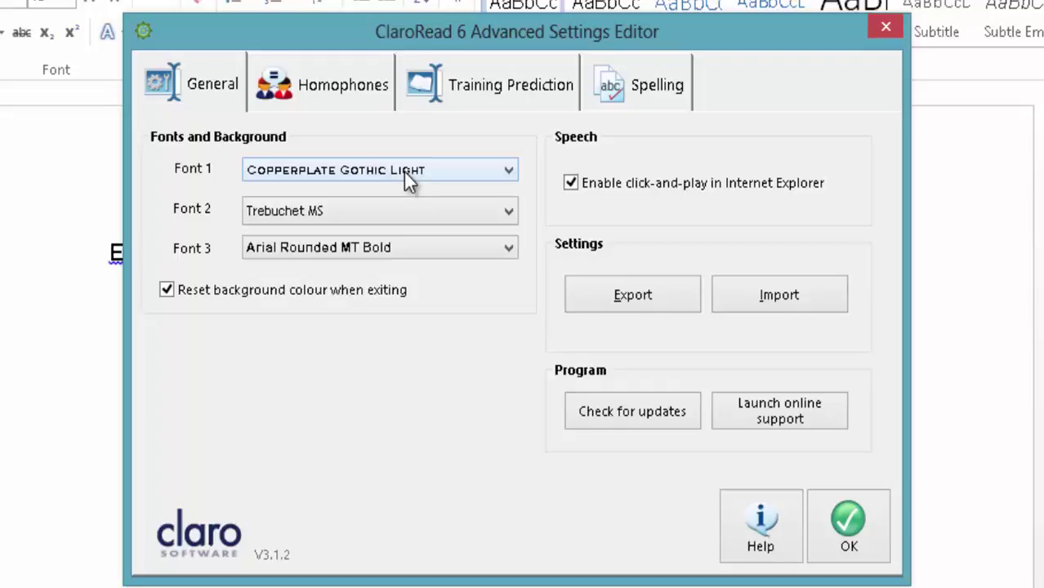
- Set Font 1 to David and Font 2 to Trebuchet MS in the general advanced settings
click(404, 171)
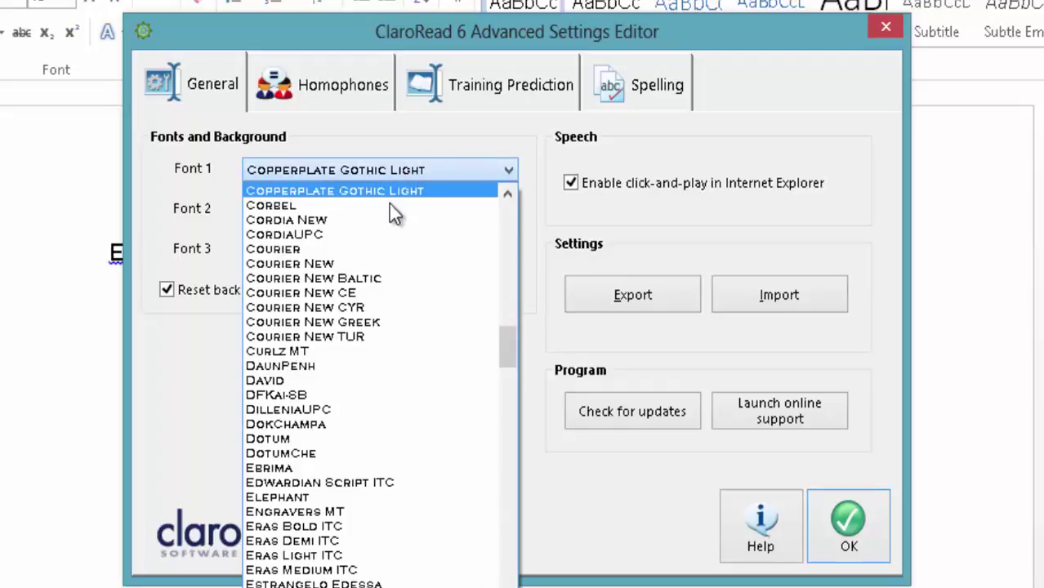
click(337, 379)
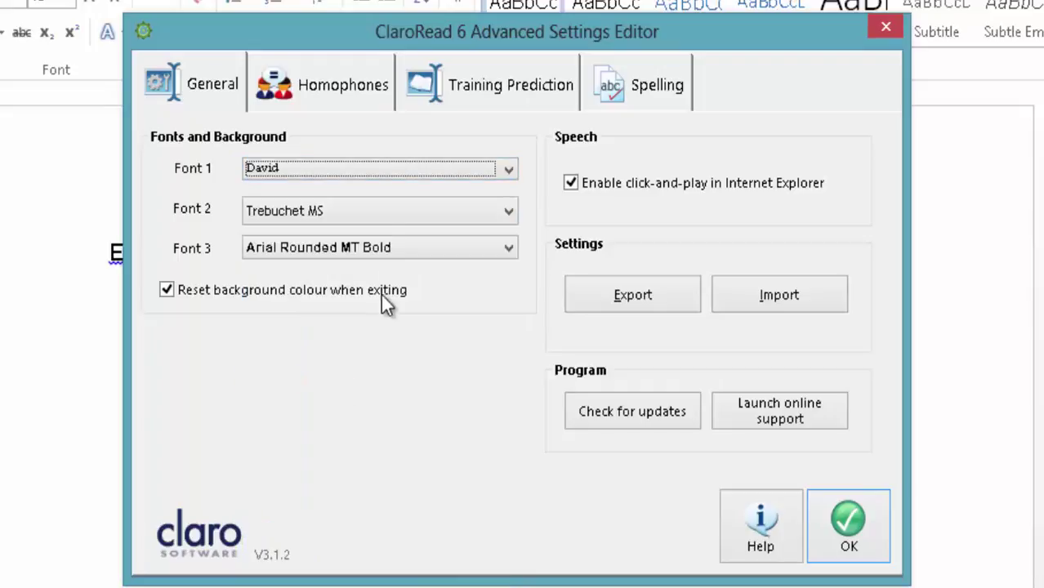
click(393, 213)
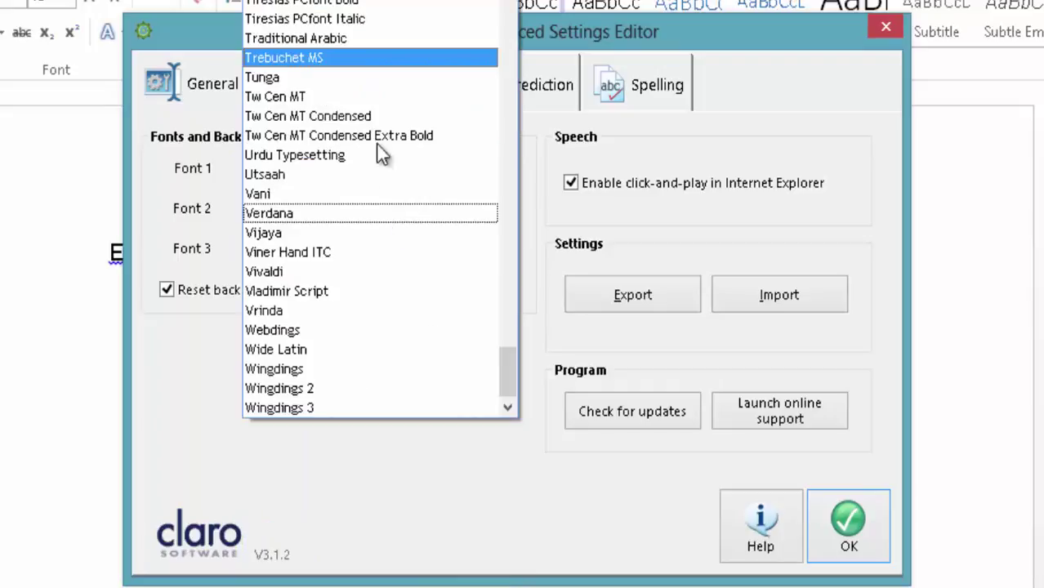
click(376, 61)
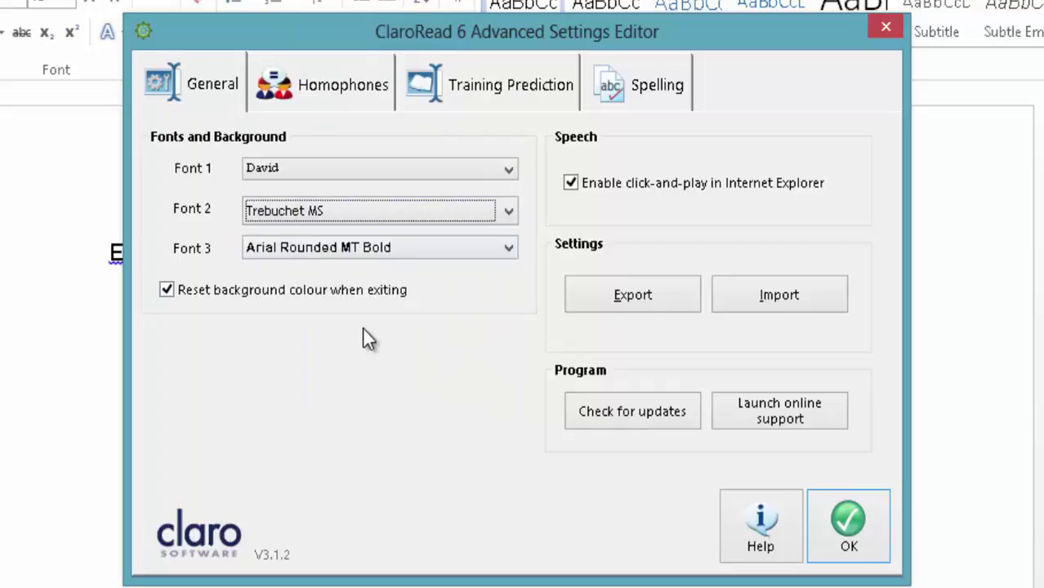
- Create a new prediction dictionary named History in the prediction training settings
click(503, 98)
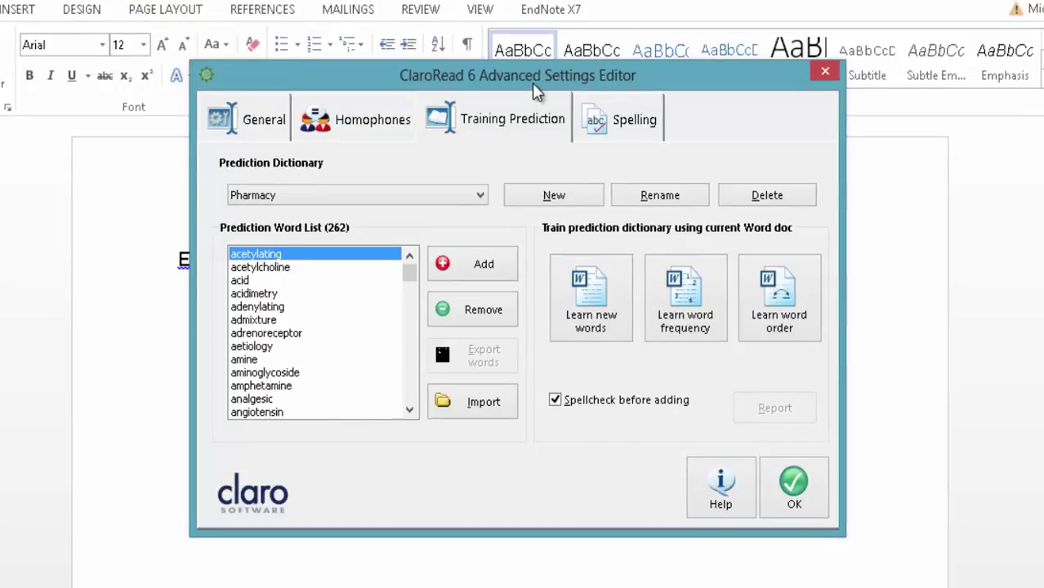
drag(558, 85, 672, 118)
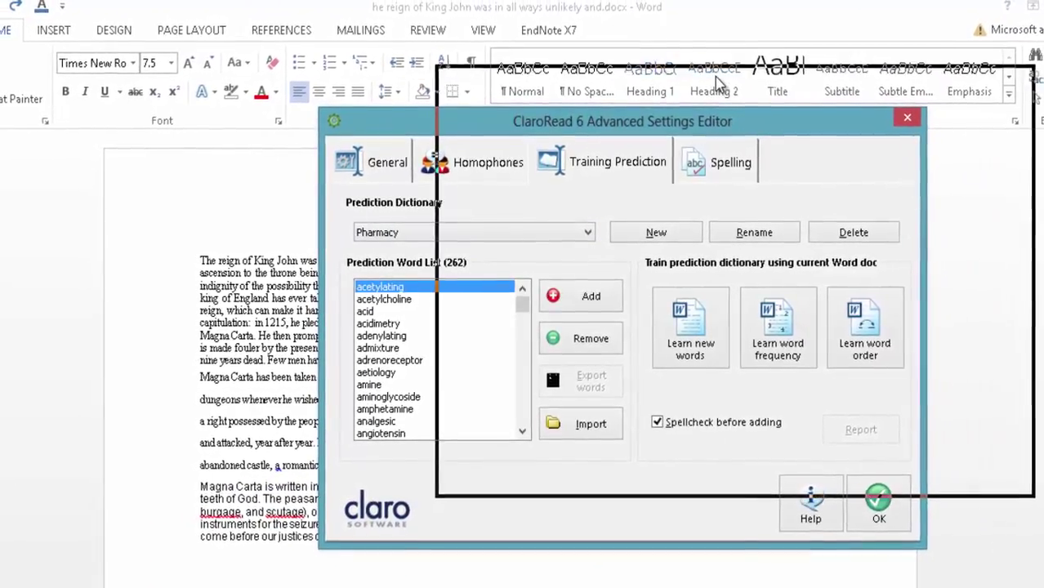
drag(717, 82, 717, 82)
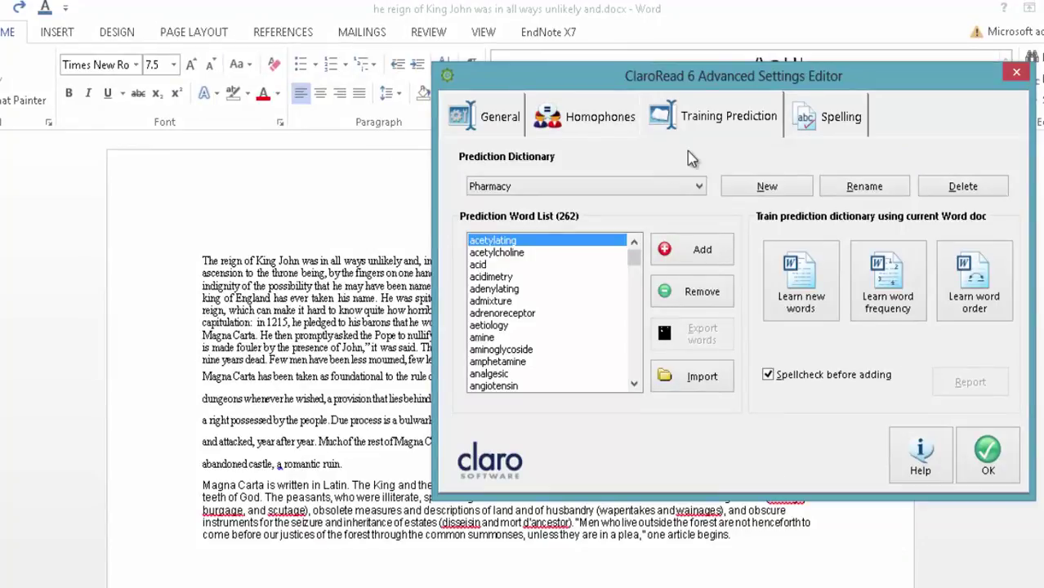
click(754, 190)
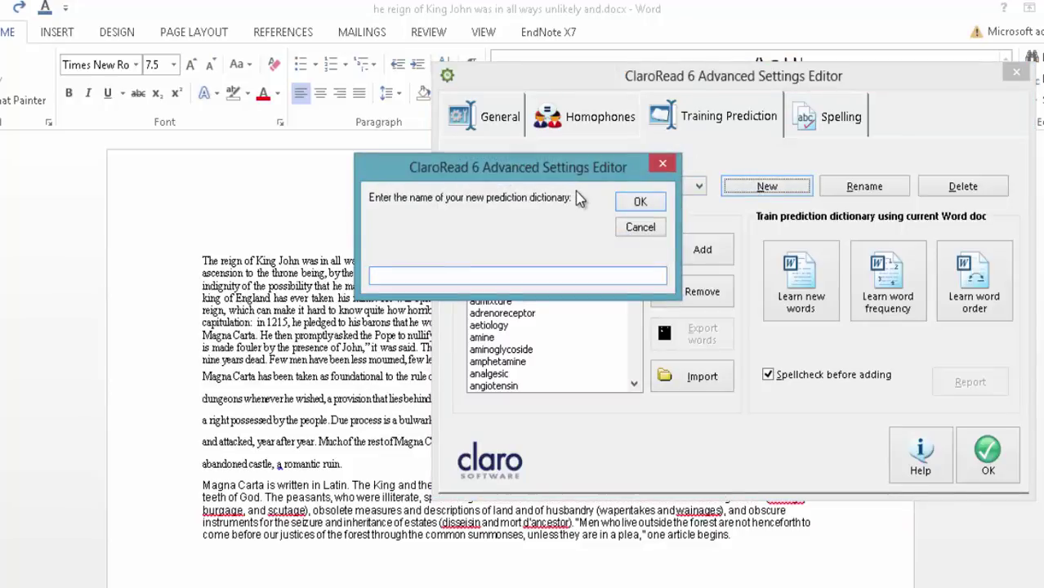
text(History)
click(634, 203)
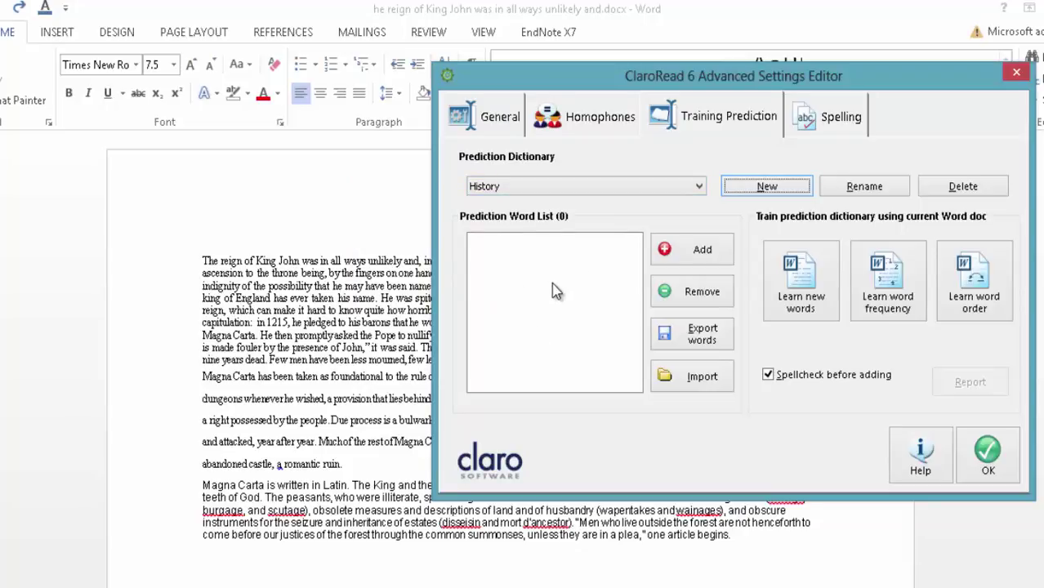
- Train the History dictionary by learning new words from the current Word document
click(674, 255)
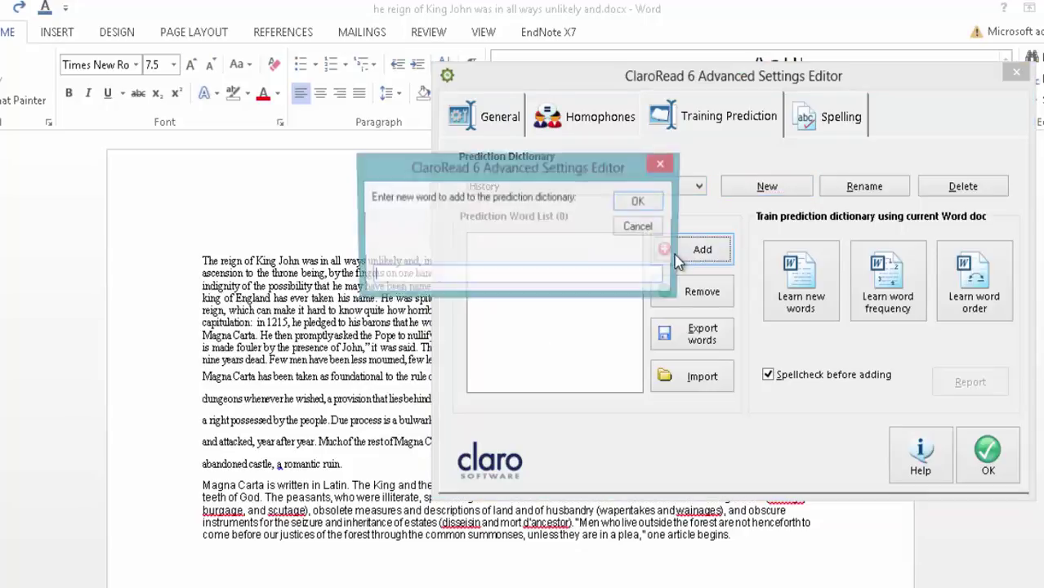
click(641, 227)
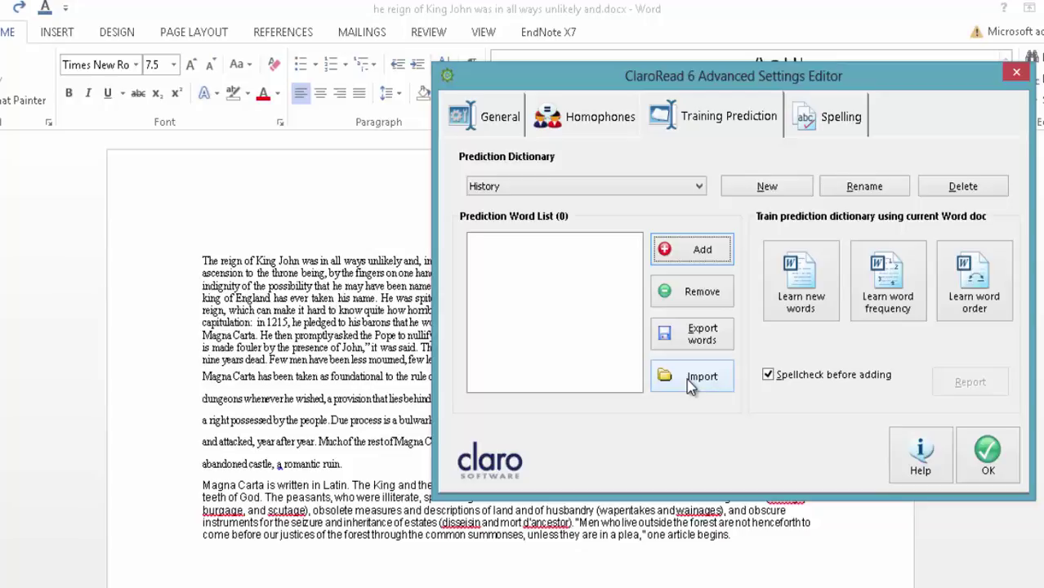
click(792, 286)
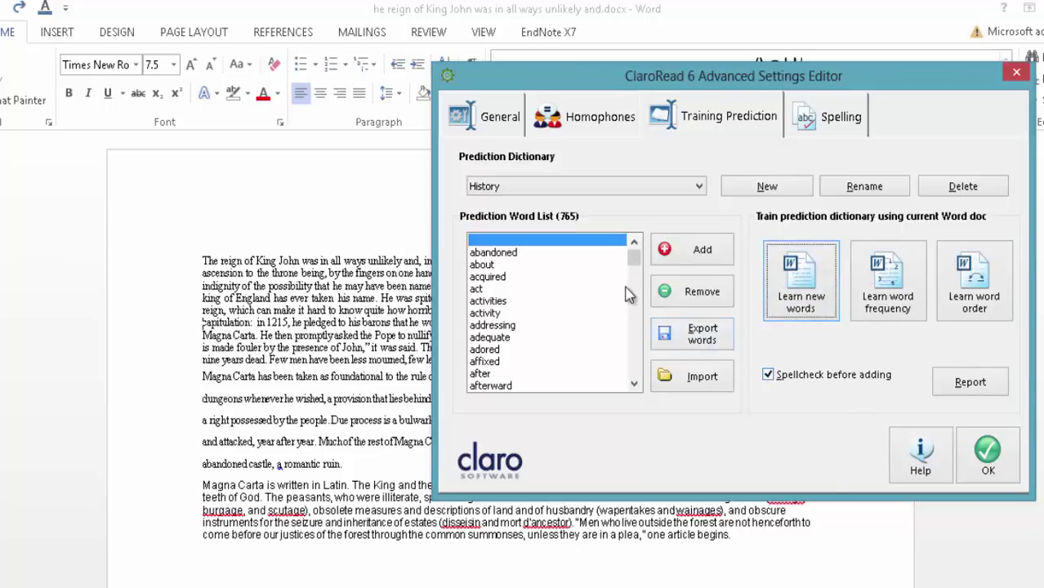
- Remove the word "acquired" from the History dictionary's prediction word list
mouse_move(635, 266)
mouse_down()
mouse_move(626, 332)
mouse_move(636, 374)
mouse_move(645, 249)
mouse_up()
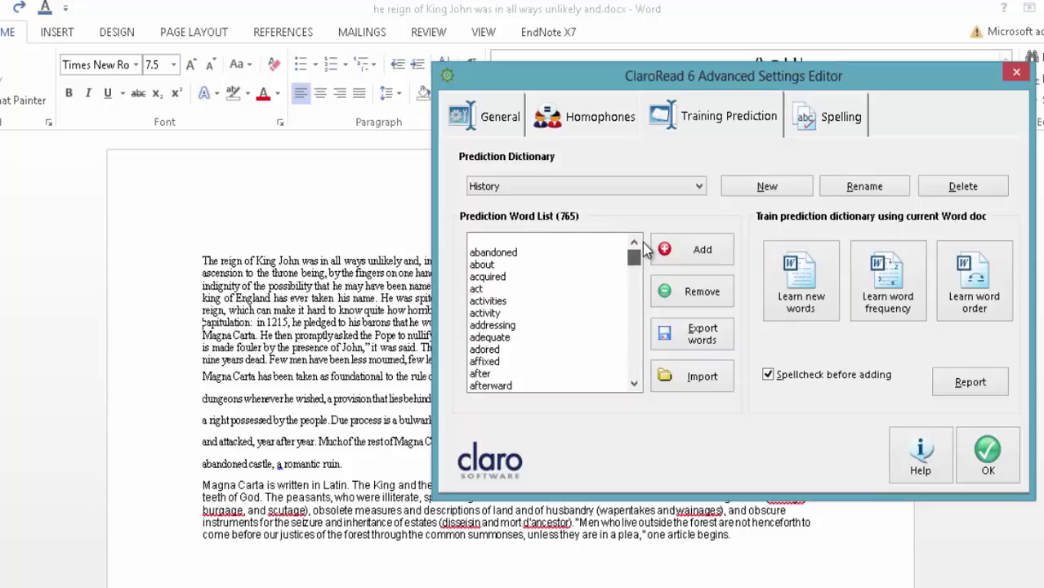
click(515, 277)
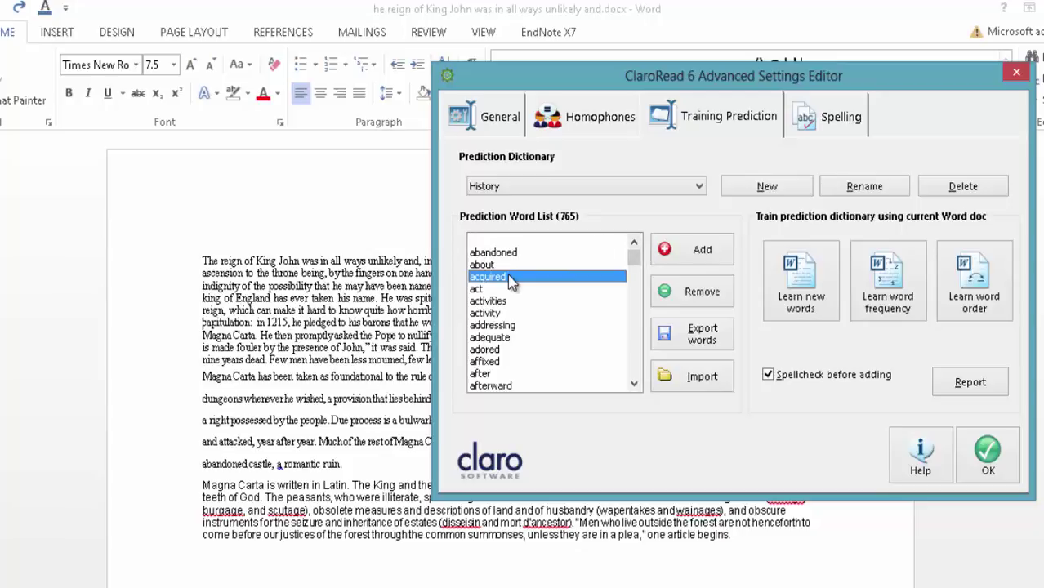
click(707, 301)
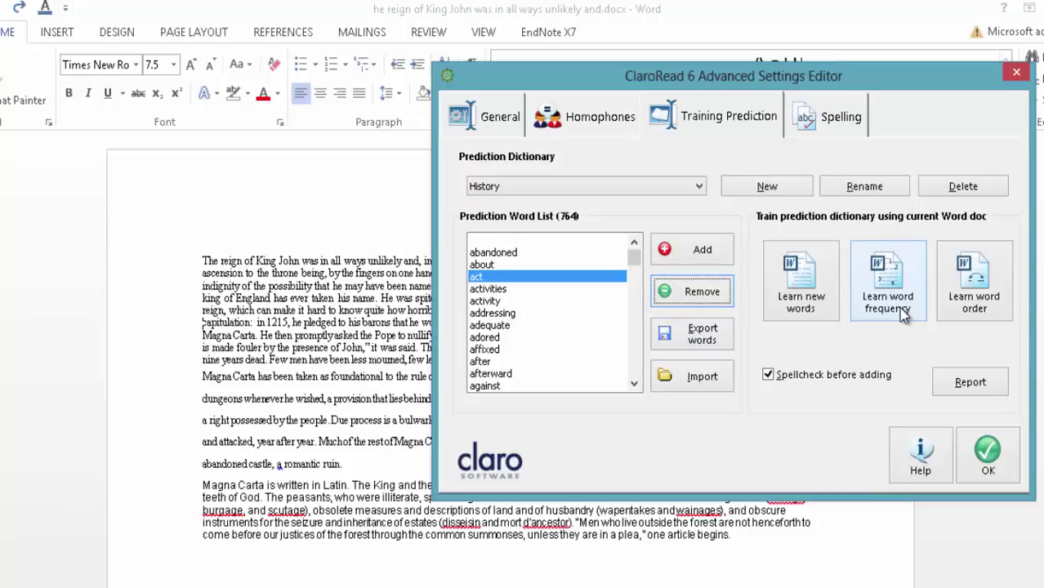
- Train the History dictionary on the word frequency and word order of the current Word document
click(898, 311)
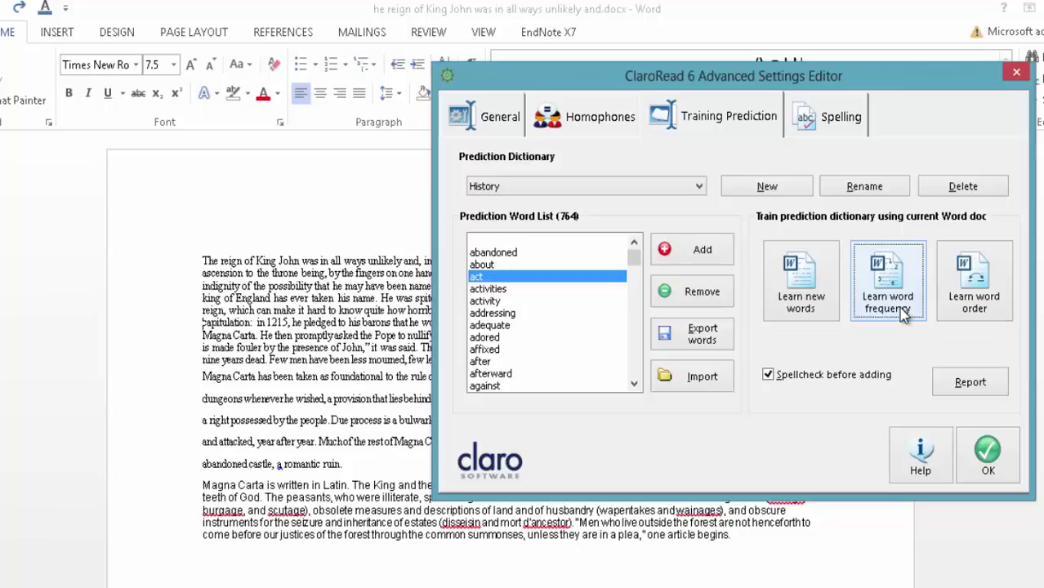
click(983, 278)
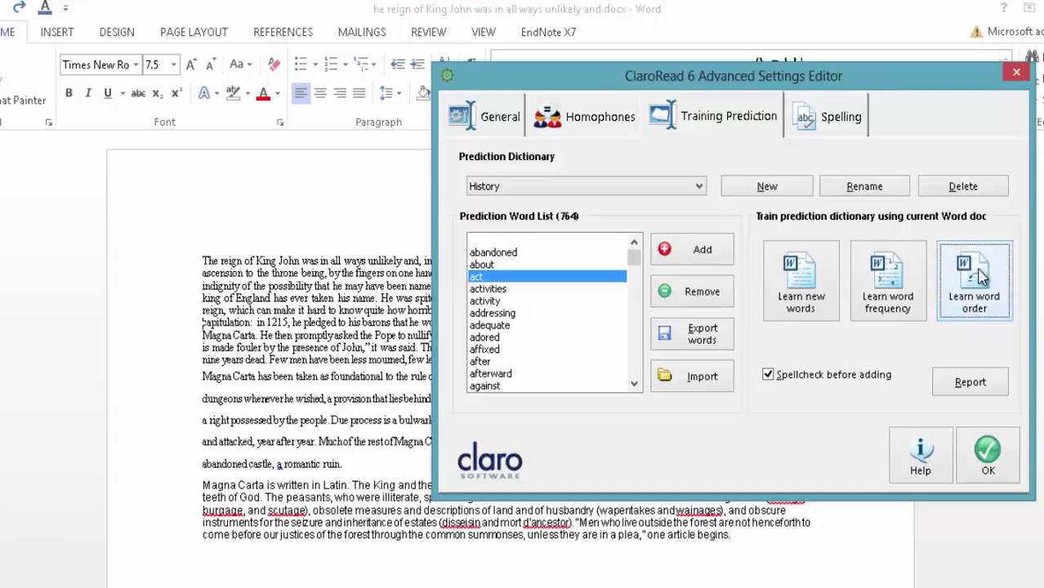
- Add the entry "magna carta" to the History dictionary's word list and confirm the advanced settings
click(635, 296)
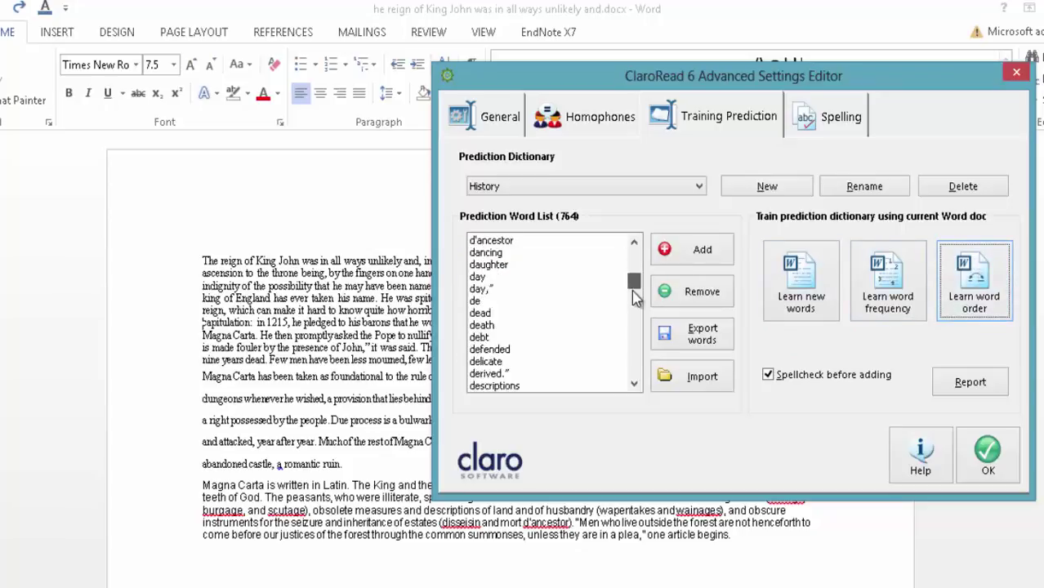
drag(634, 298, 632, 245)
click(702, 250)
text(magna ca)
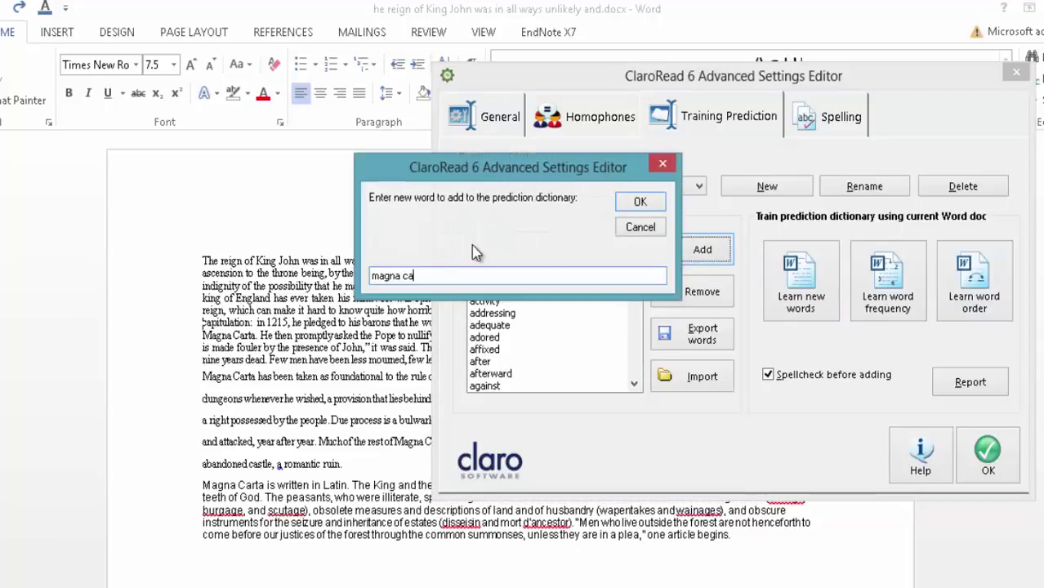
text(rta)
click(638, 203)
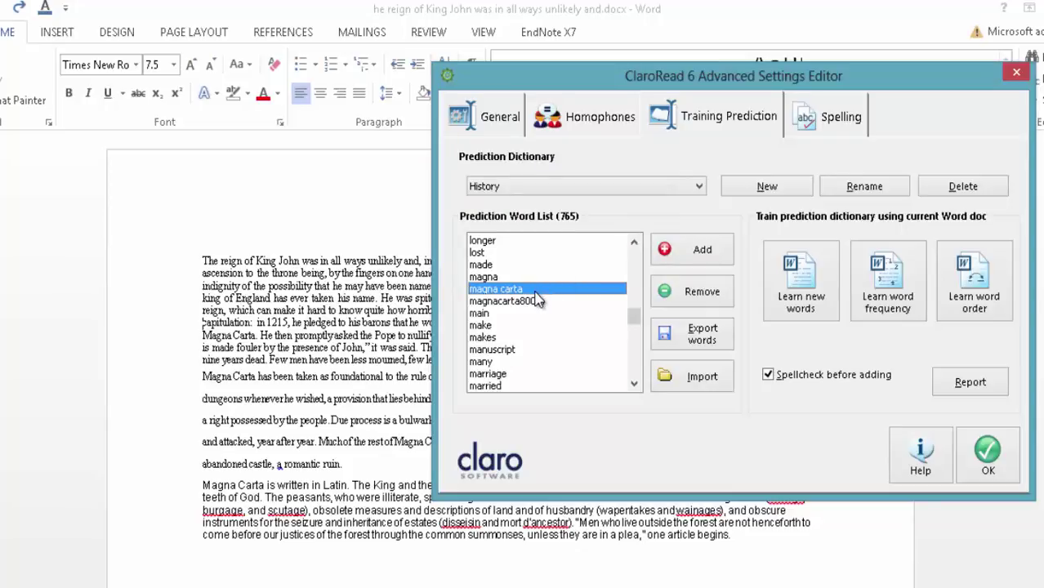
click(490, 325)
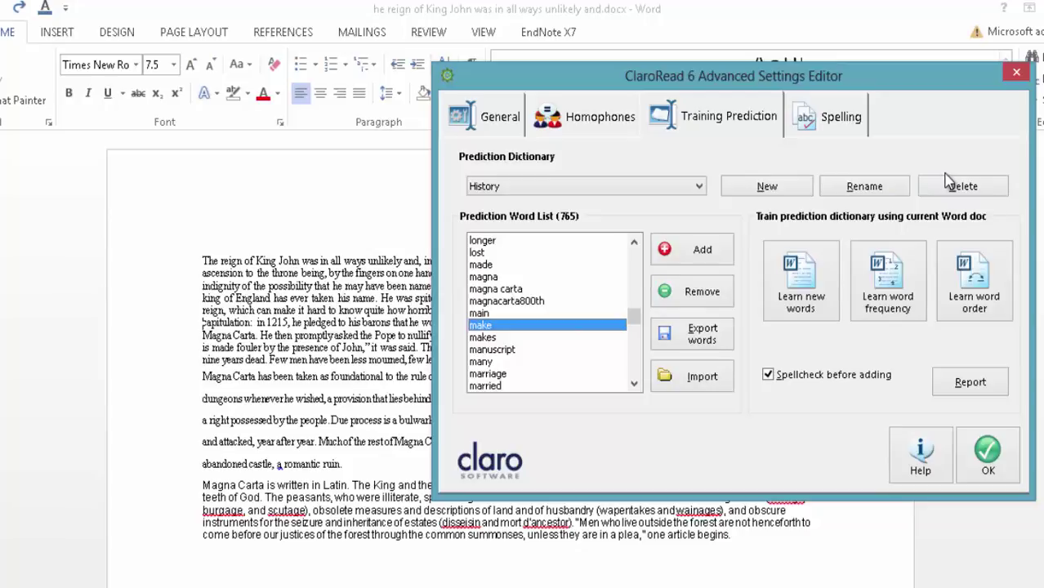
click(986, 453)
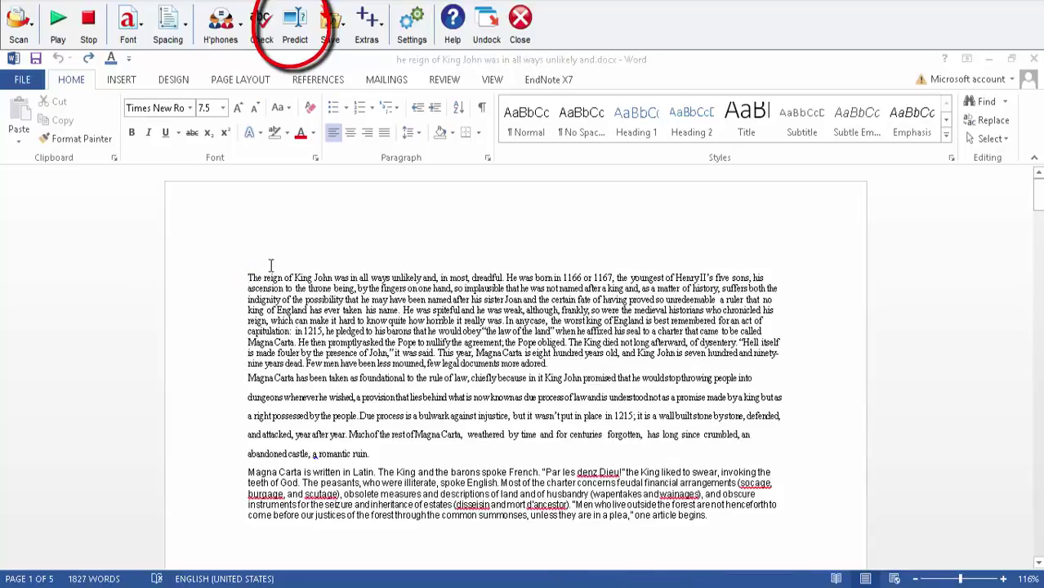
- Create a blank document, turn on word prediction and choose History as the prediction dictionary
key(ctrl+n)
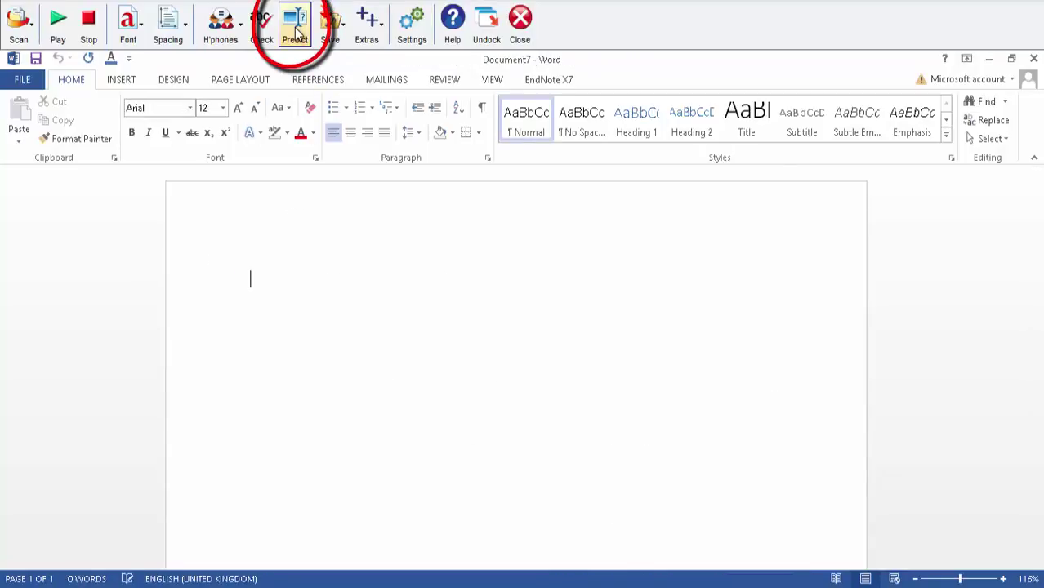
click(297, 33)
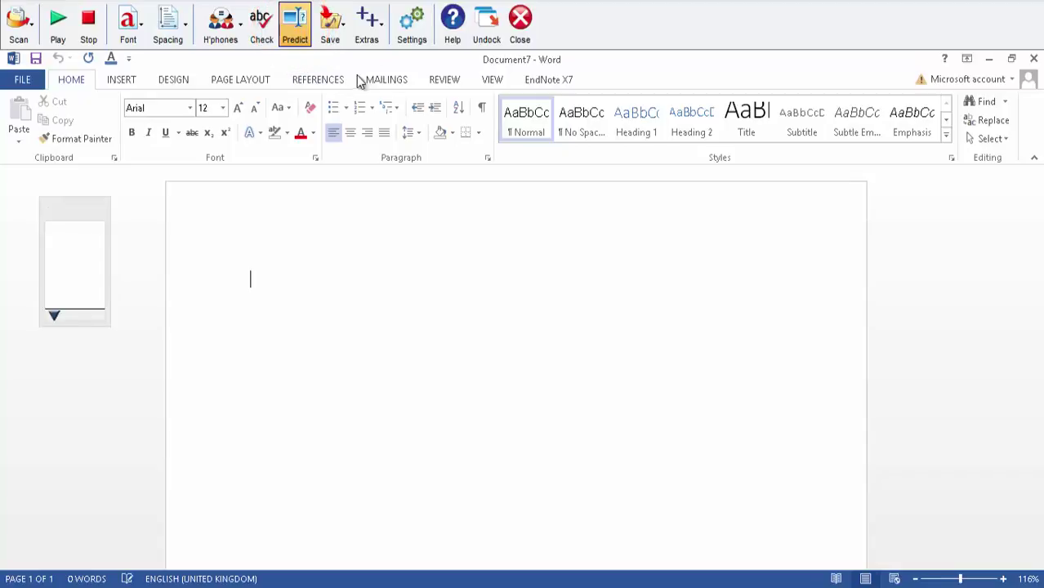
click(410, 31)
click(450, 46)
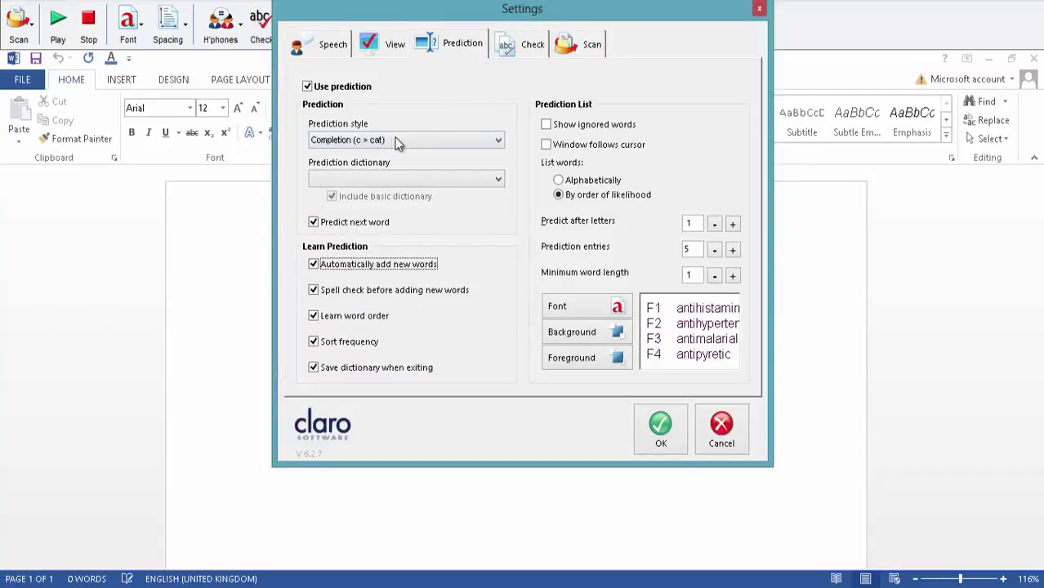
click(474, 179)
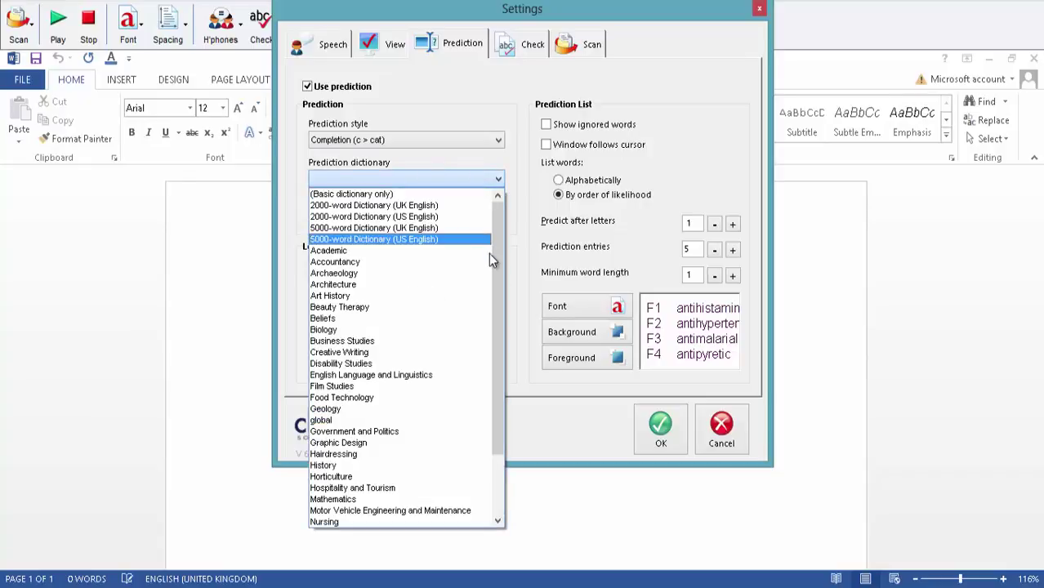
click(373, 464)
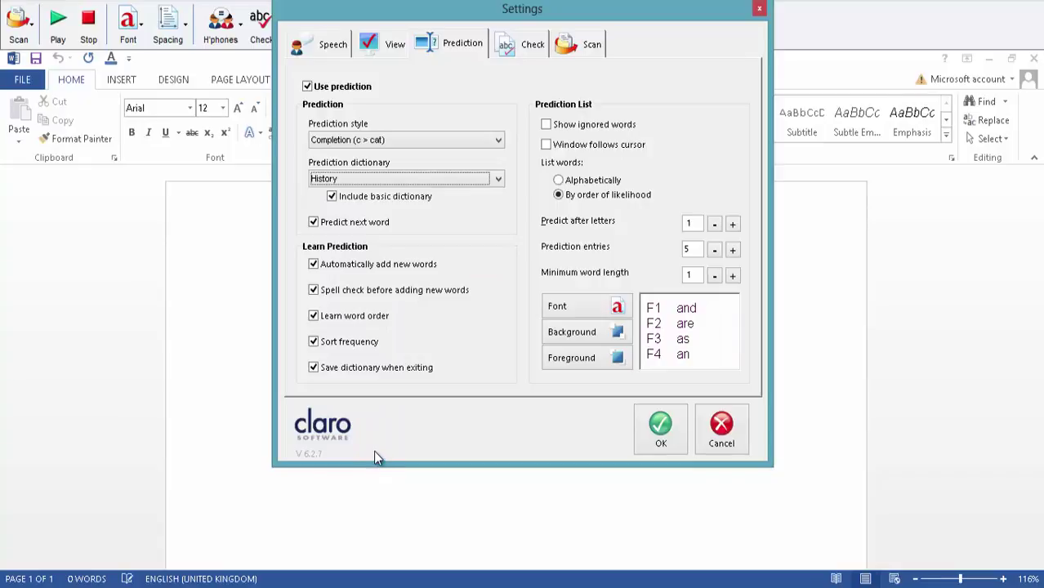
click(660, 426)
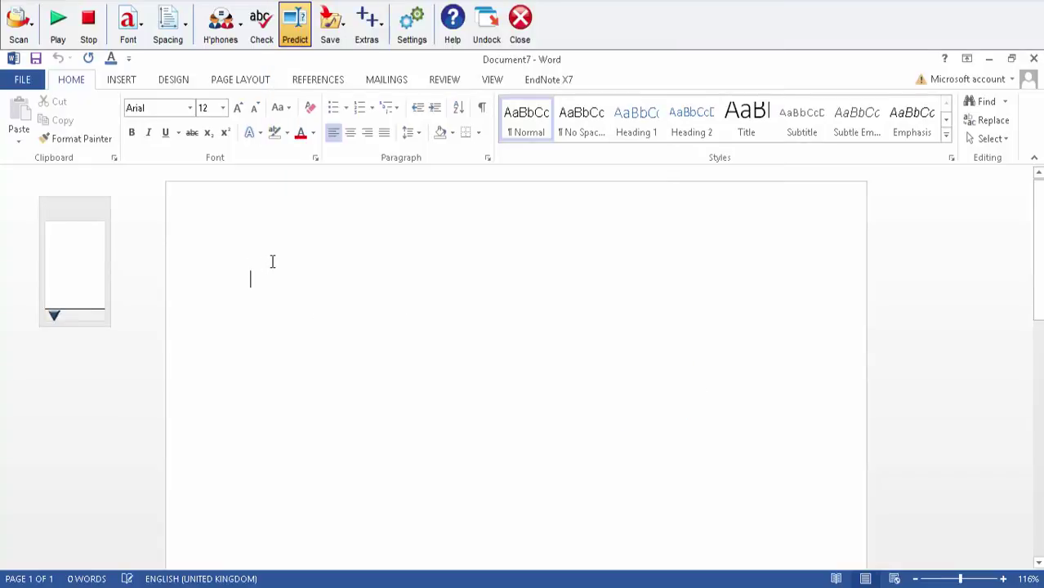
- Test the prediction list with "mag", turn prediction off and close the test document without saving it
text(mag)
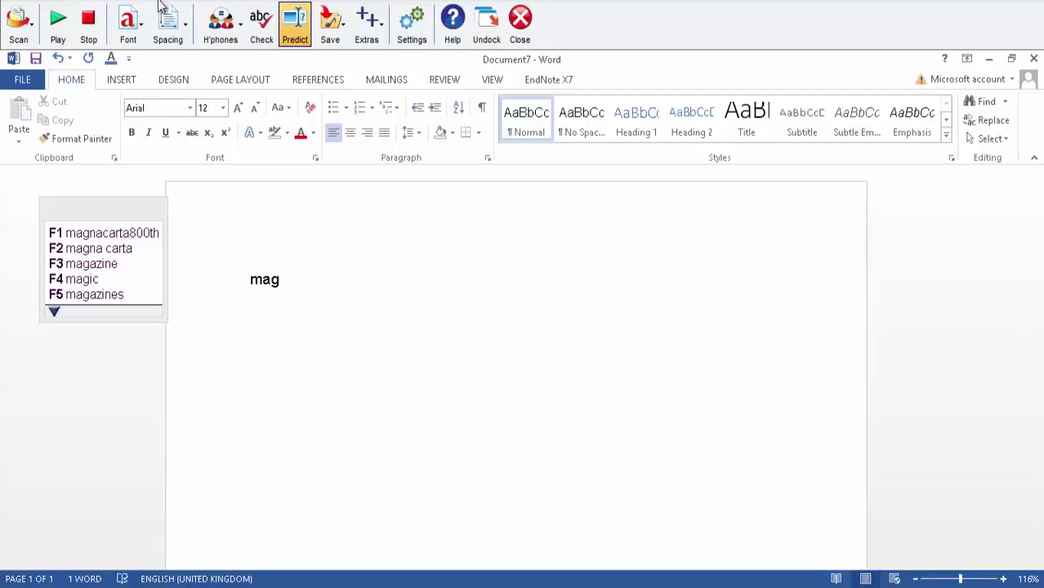
click(303, 25)
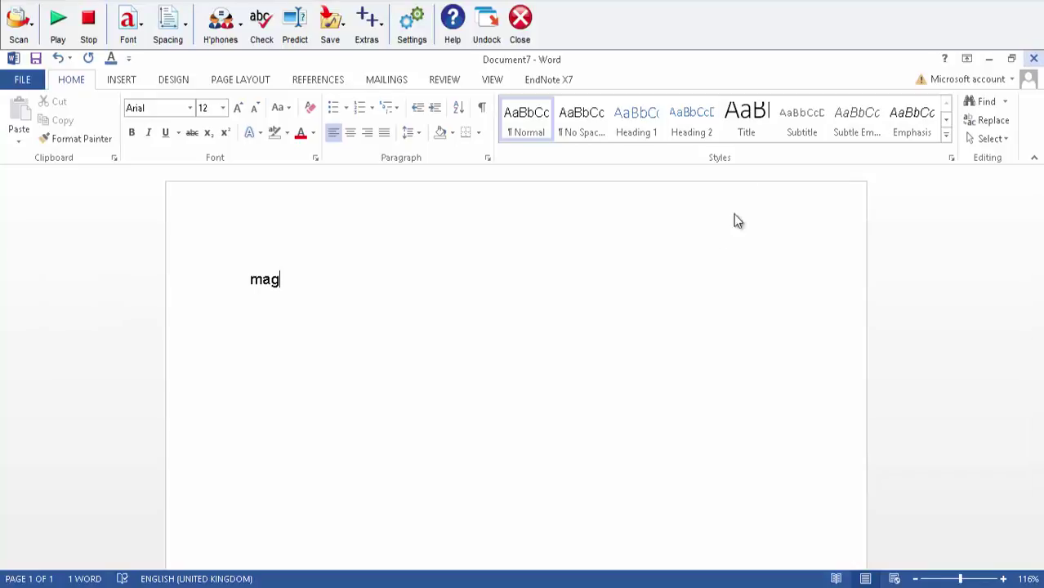
click(548, 348)
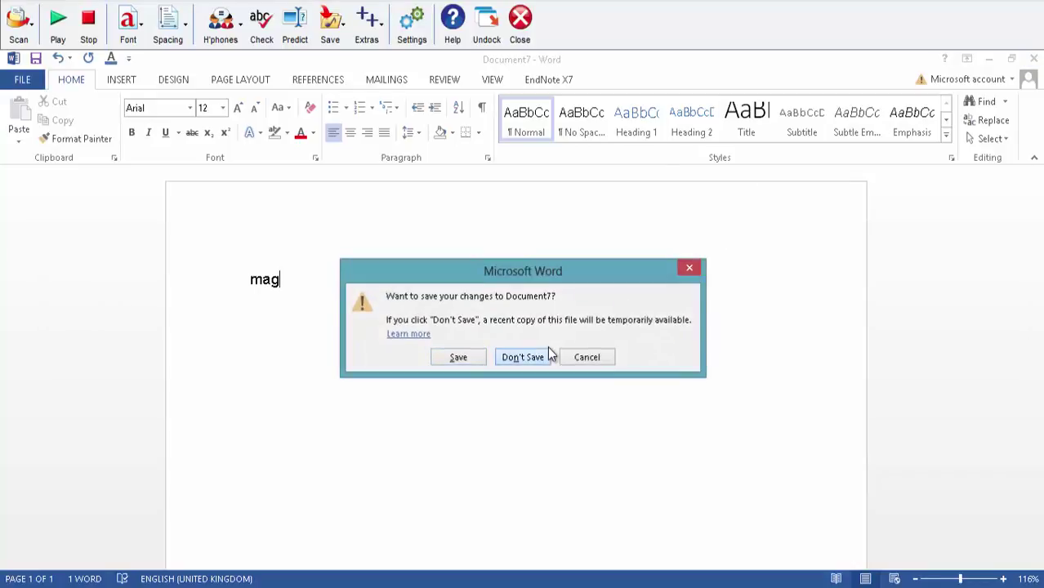
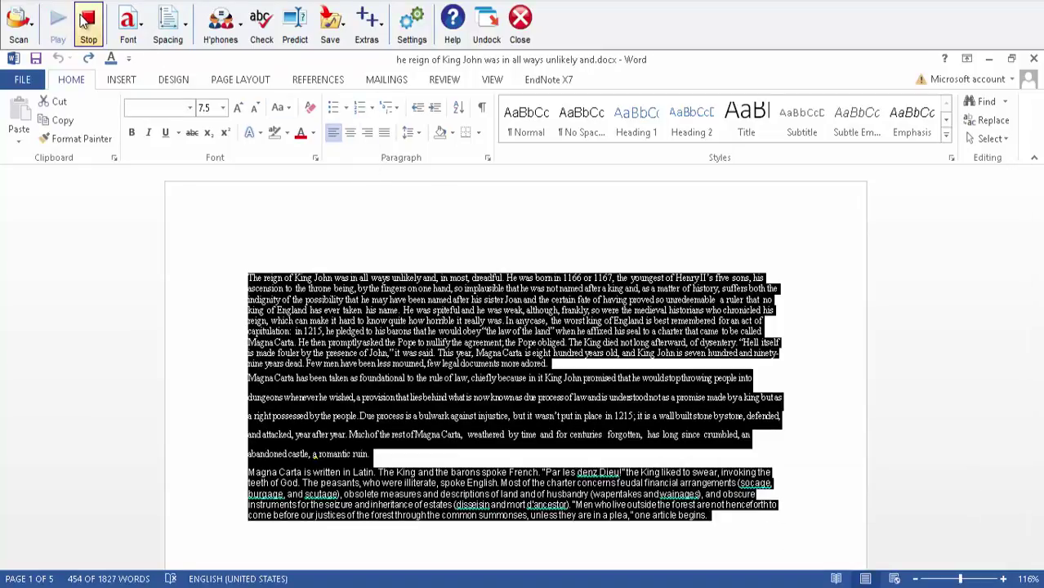
- Stop the read-aloud and turn off "Speak when mouse selects" in the advanced speech settings
click(84, 22)
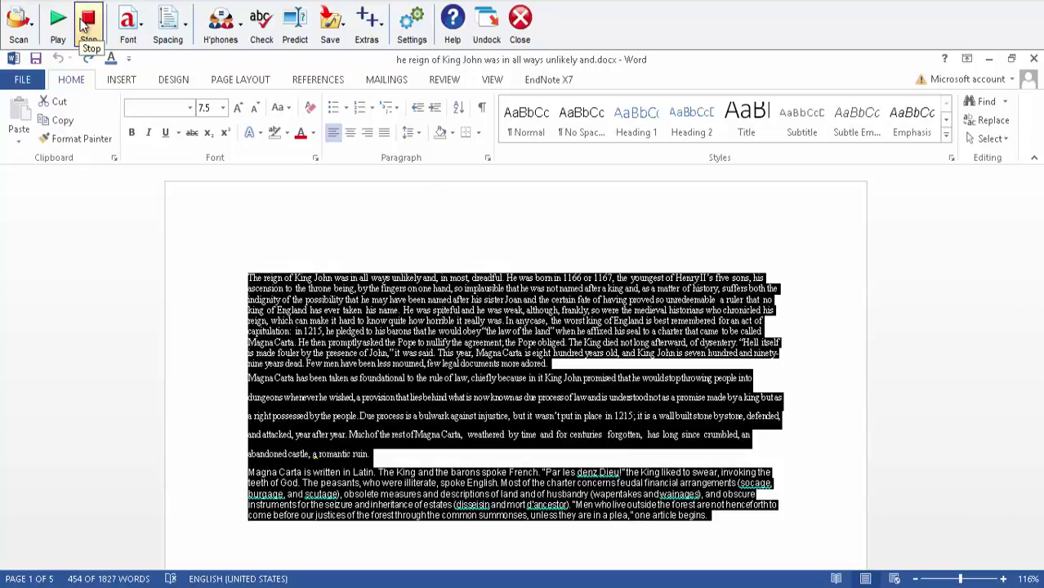
click(411, 25)
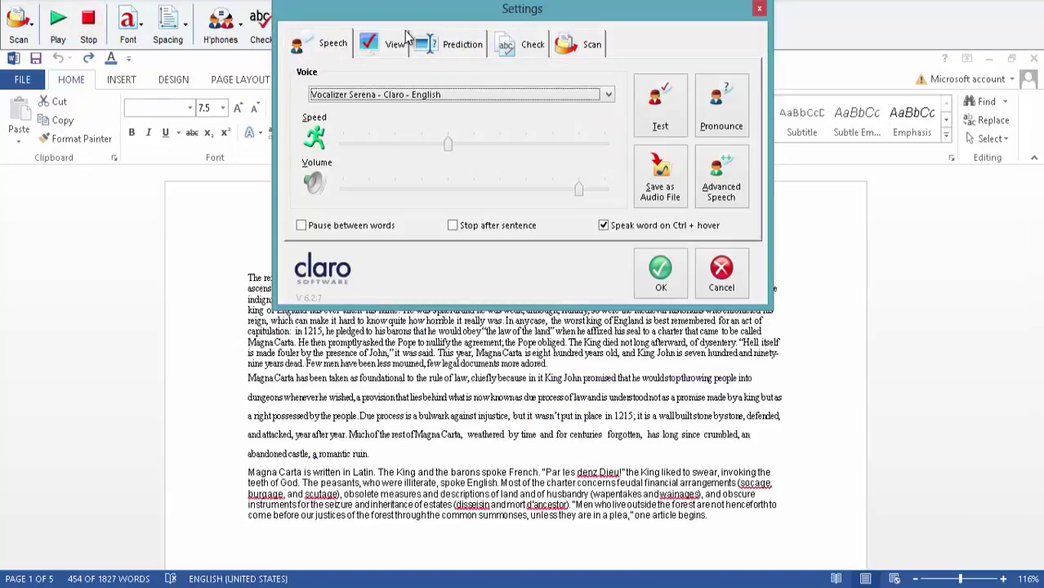
click(716, 181)
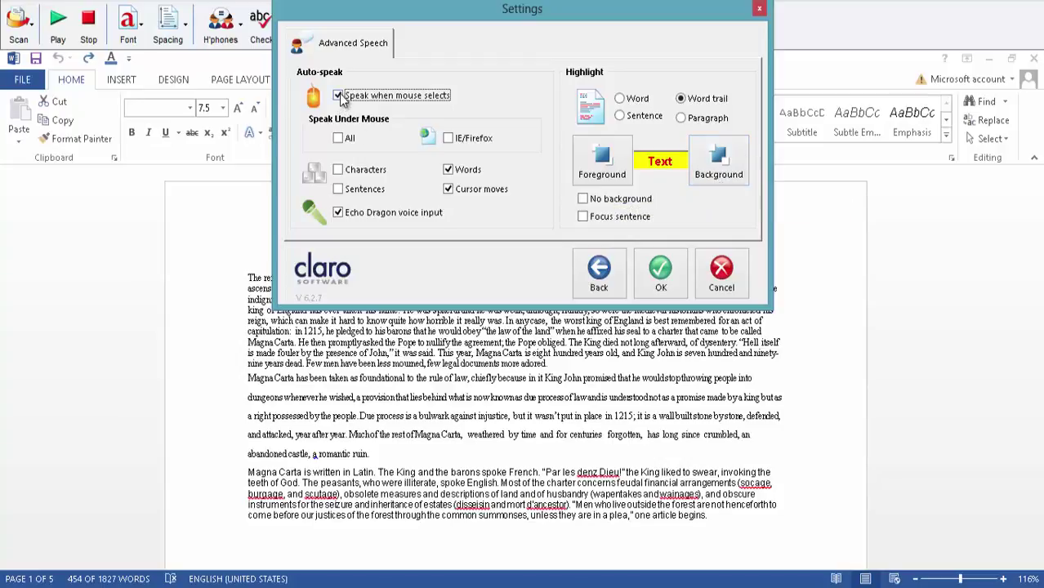
click(668, 277)
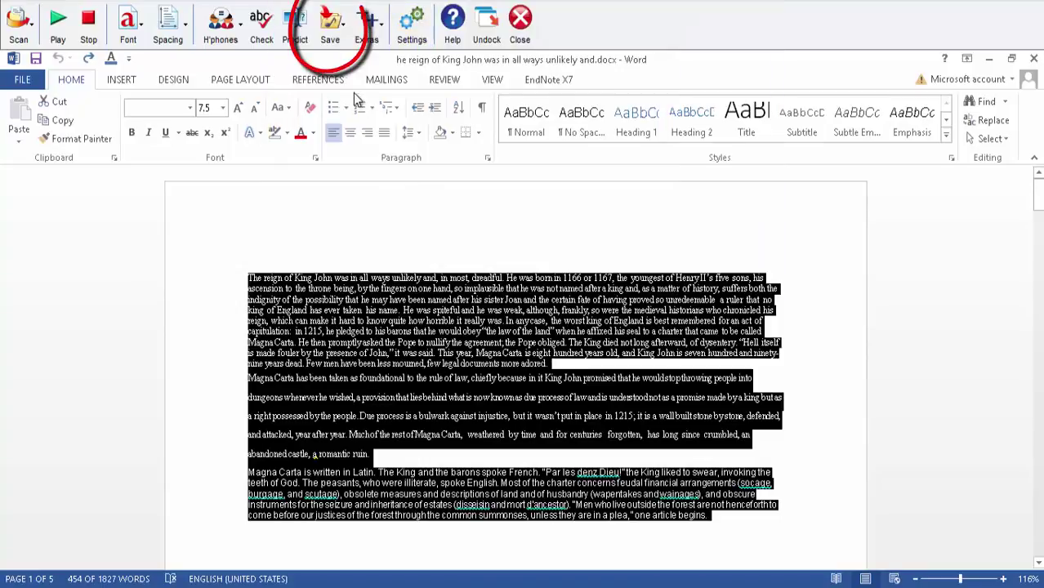
- Examine the file formats offered for saving the selected text as audio, leaving without saving
click(338, 33)
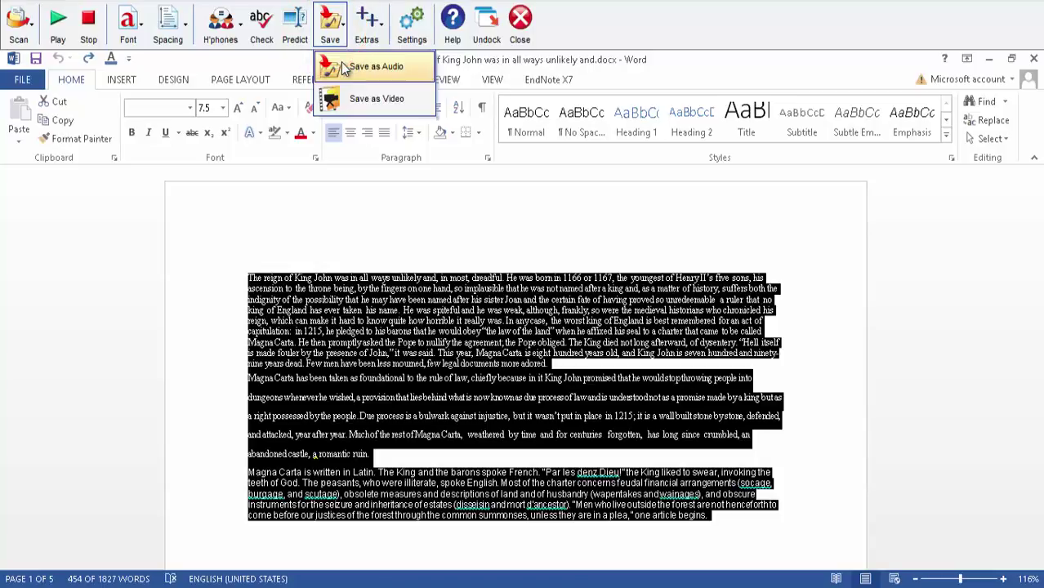
click(343, 65)
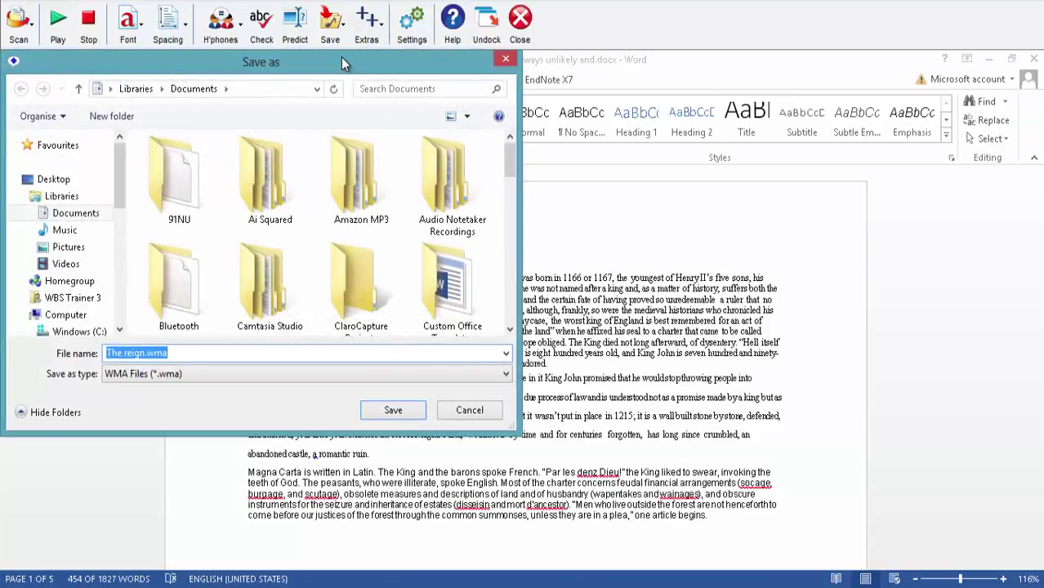
click(195, 374)
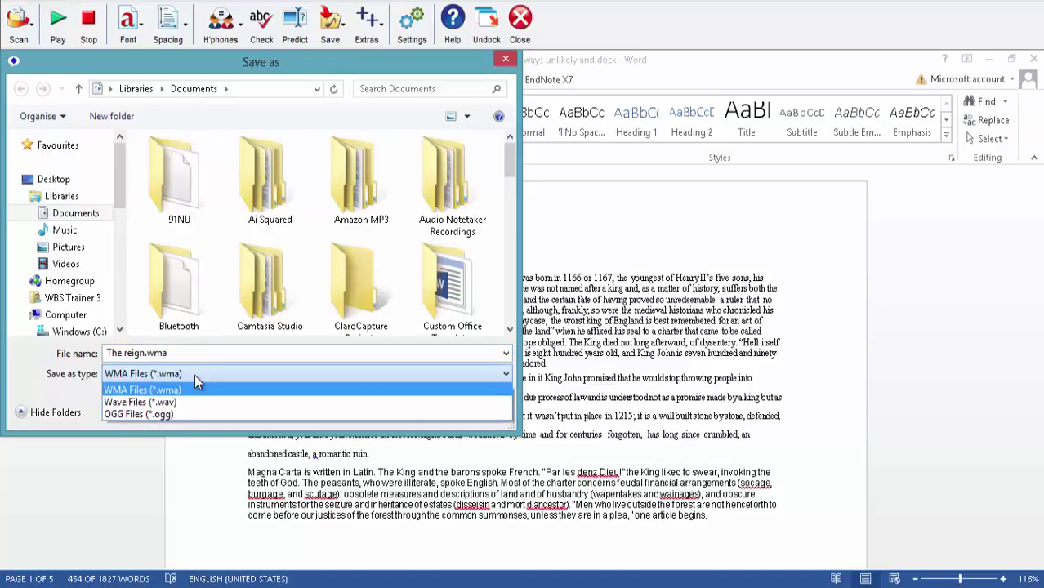
click(194, 374)
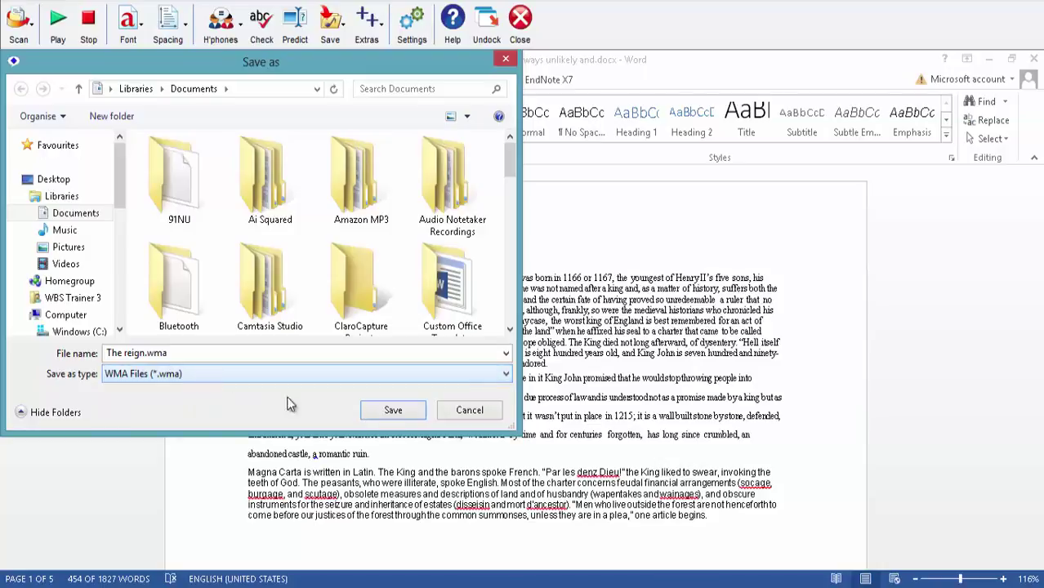
click(472, 411)
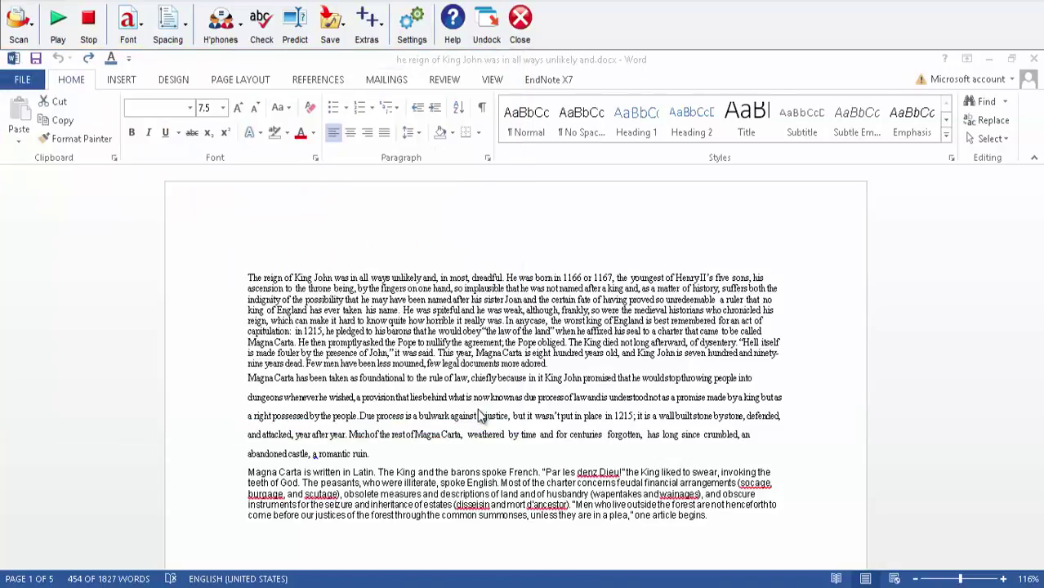
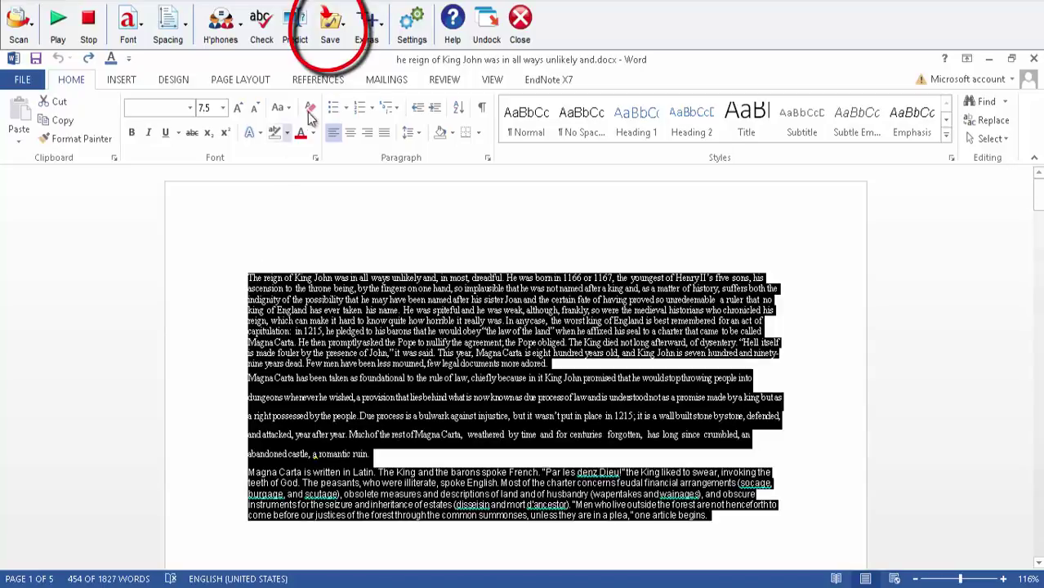
- Open the selected text for saving as a video and set the output device to WMV File (480x320)
click(336, 39)
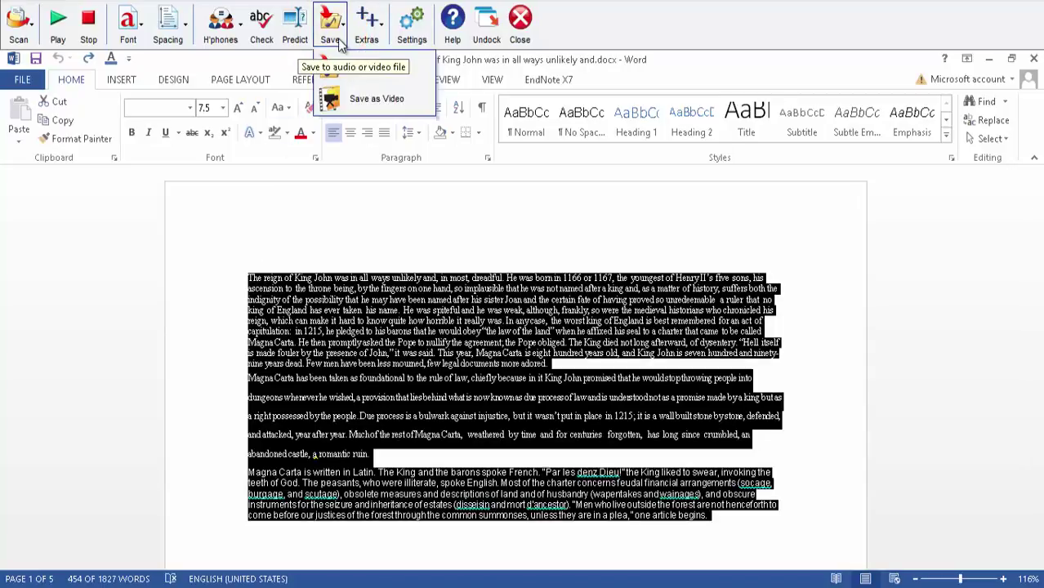
click(343, 99)
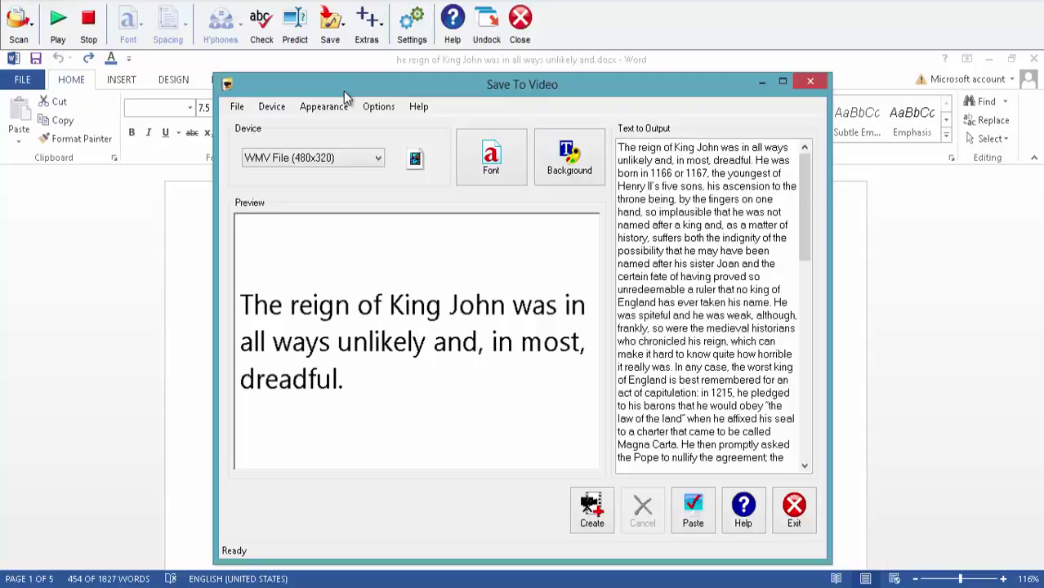
click(379, 158)
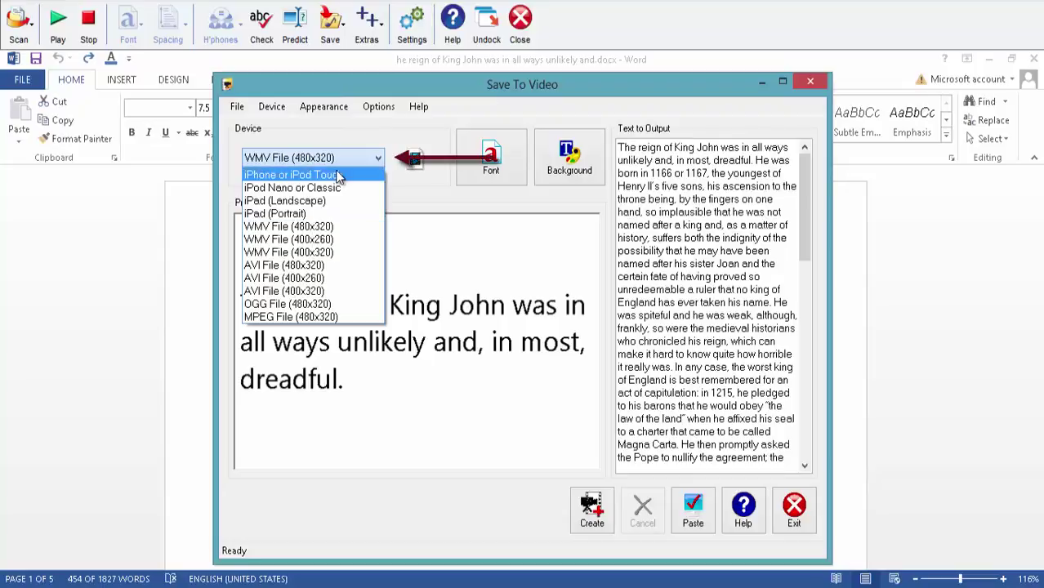
click(339, 176)
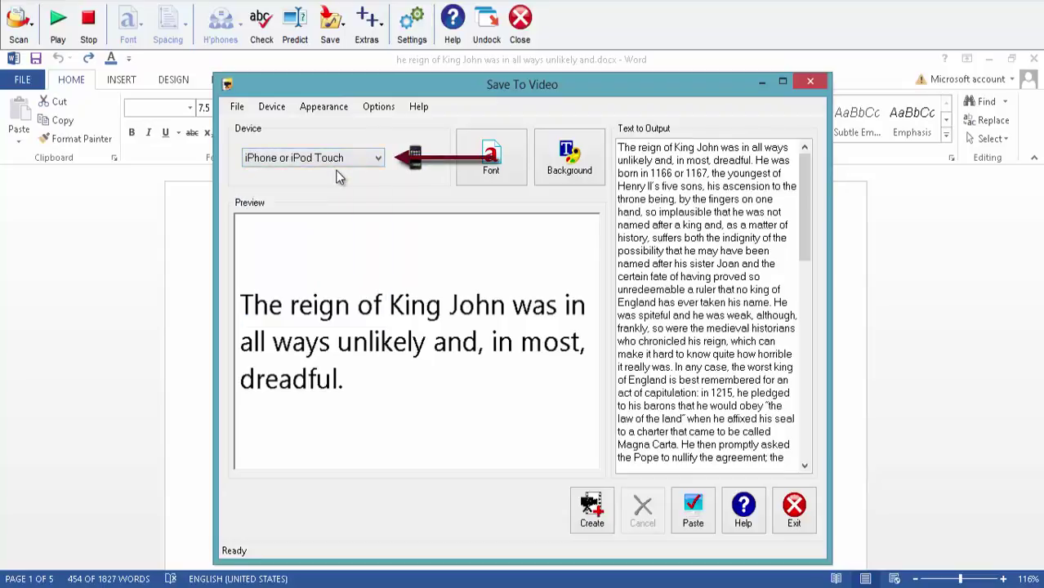
click(331, 158)
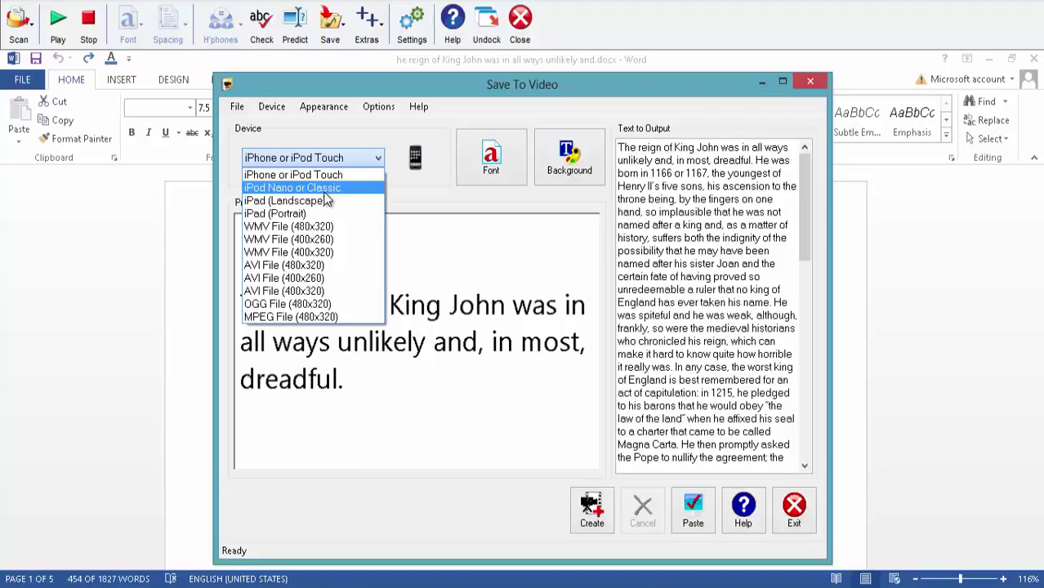
click(315, 233)
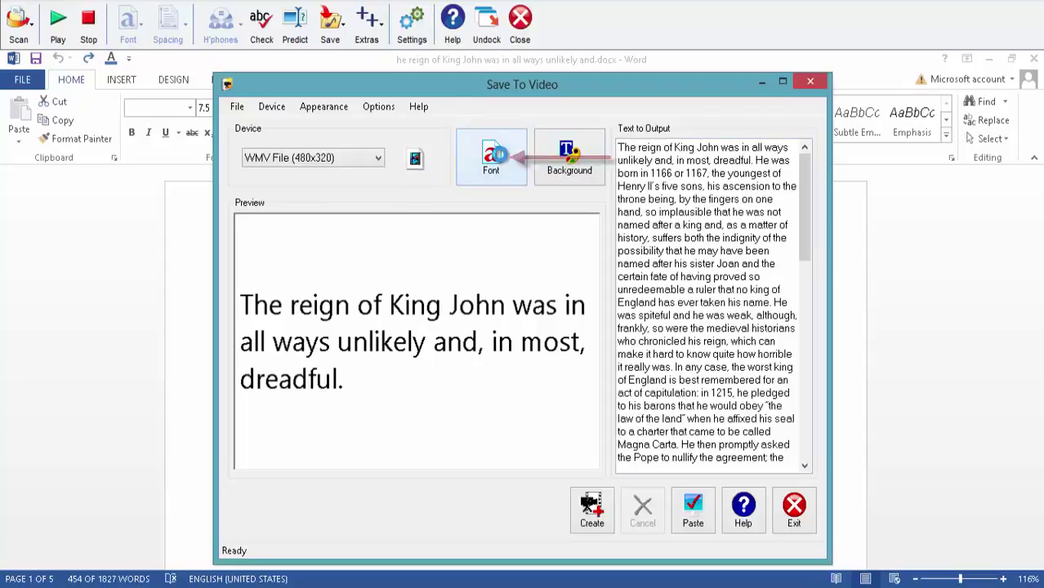
- Examine the font and text colour options for the video text without applying a change
click(494, 157)
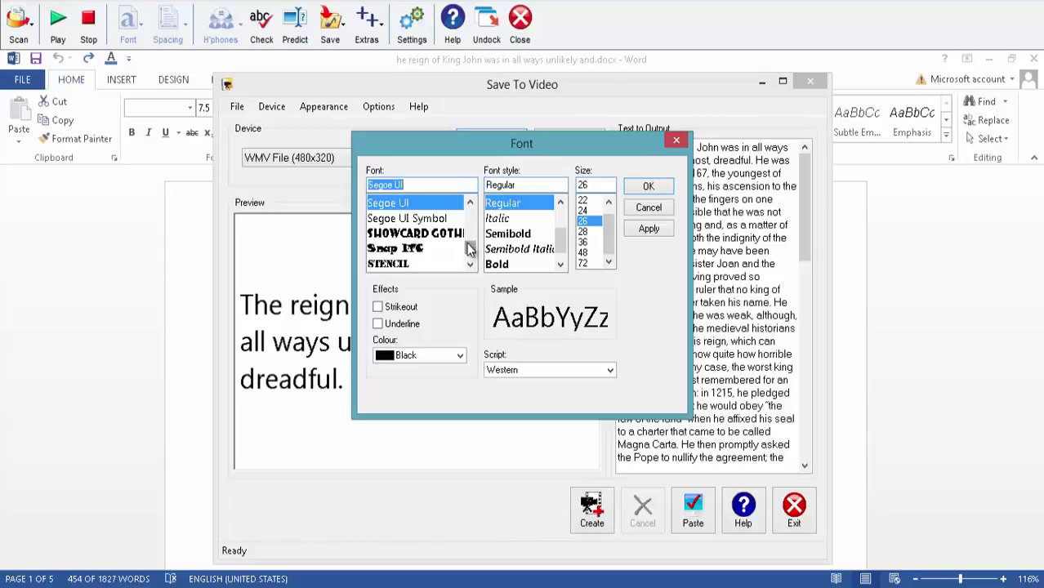
click(434, 356)
click(434, 363)
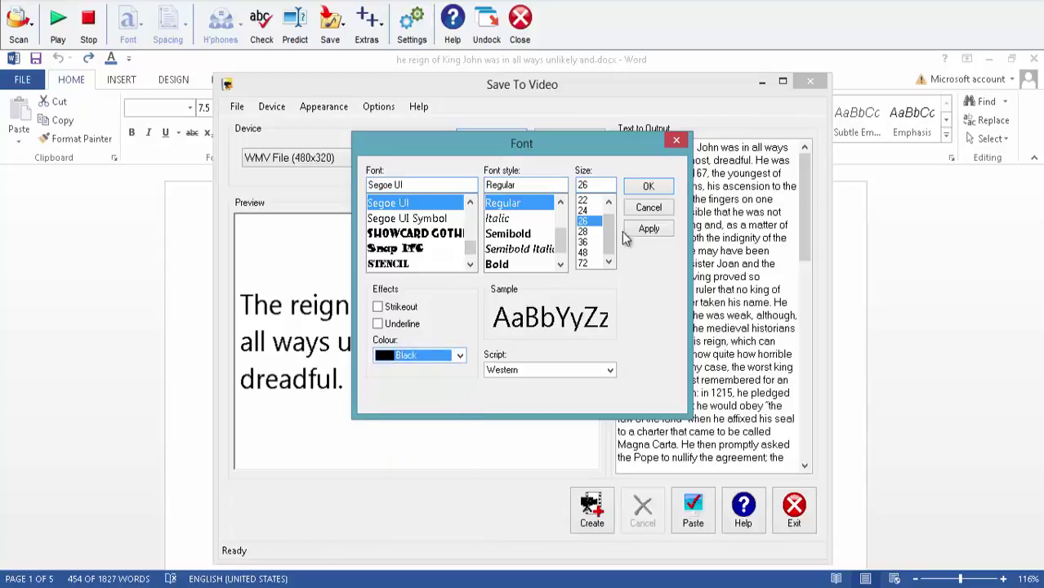
click(648, 210)
- Set the video's background colour to yellow
click(585, 178)
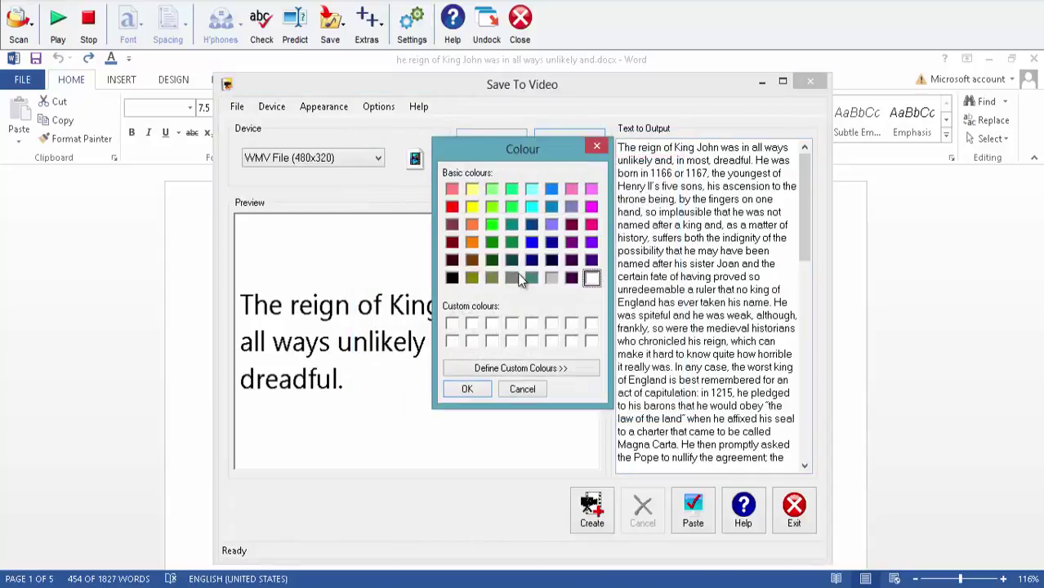
click(474, 209)
click(468, 389)
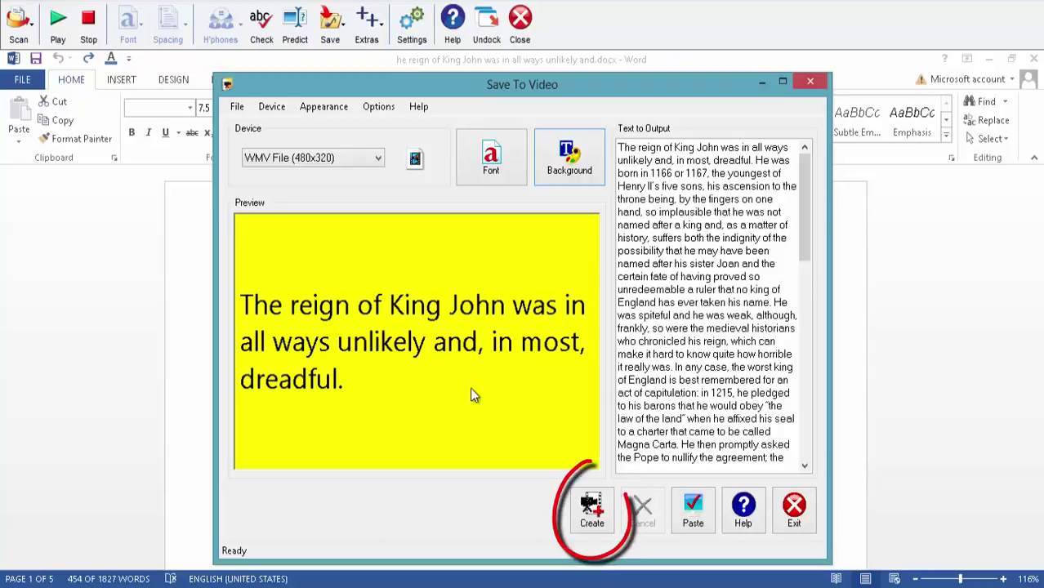
- Create the video on the Desktop as a WMV file named "history" and close its playback window
click(602, 510)
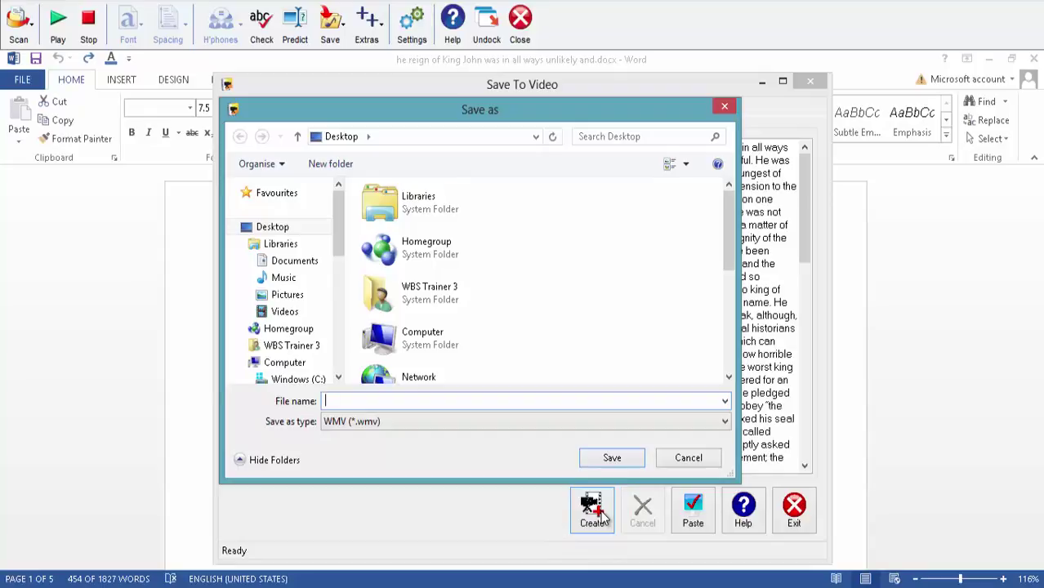
click(523, 425)
click(523, 435)
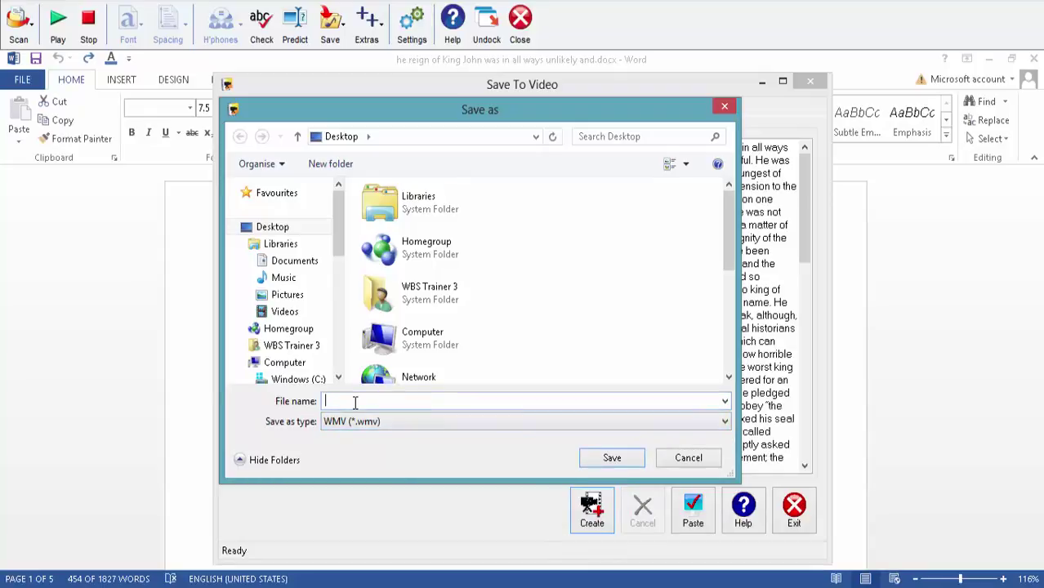
text(history)
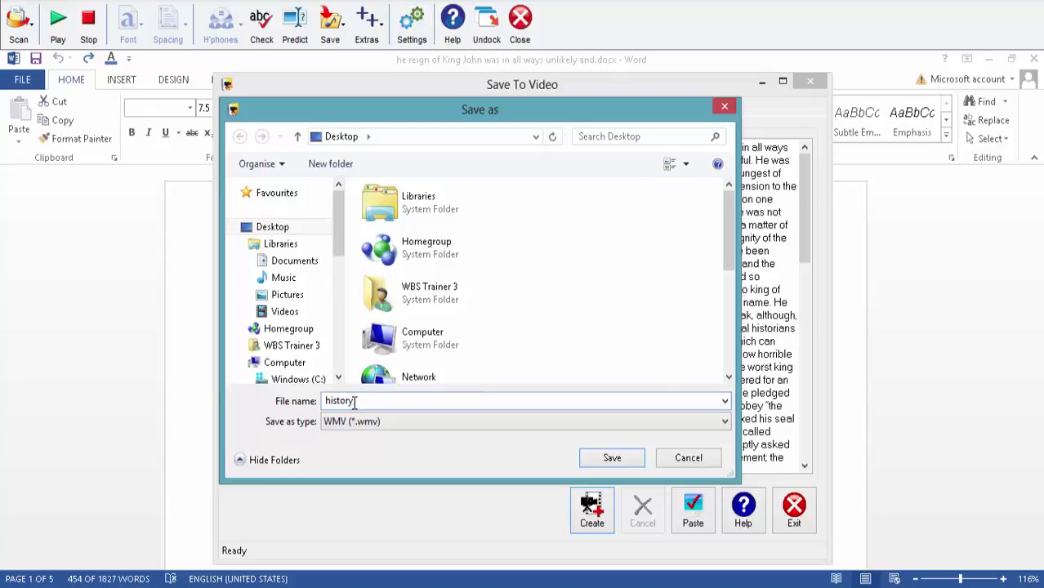
click(597, 459)
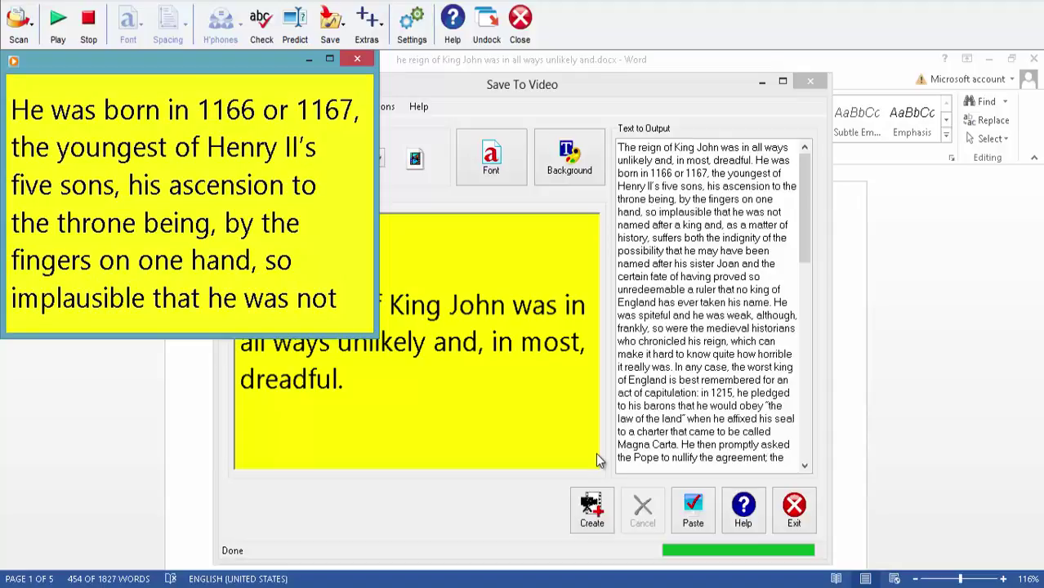
click(359, 62)
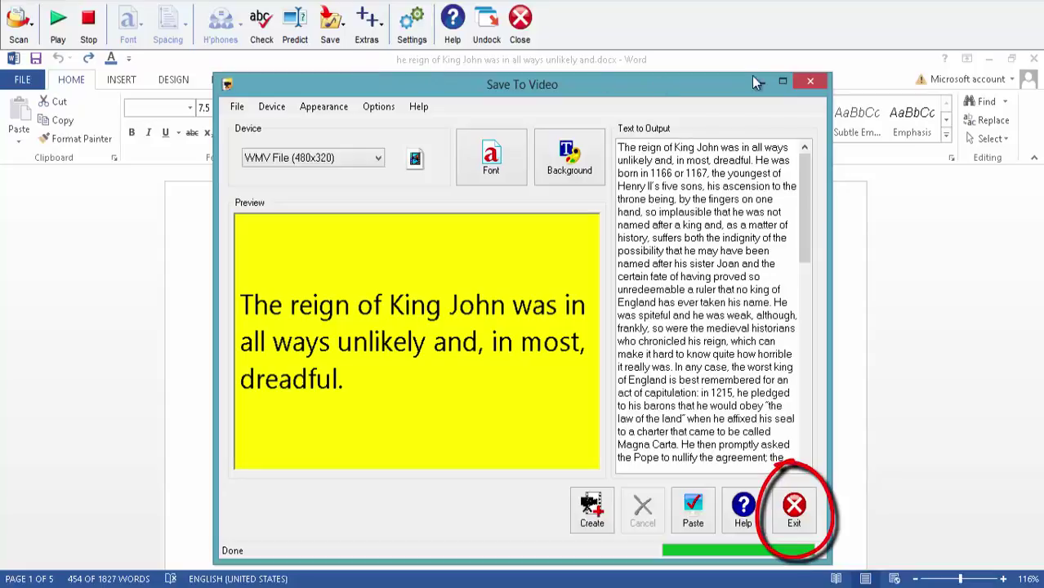
- Exit Save To Video and switch to the Magna Carta article in the web browser
click(795, 507)
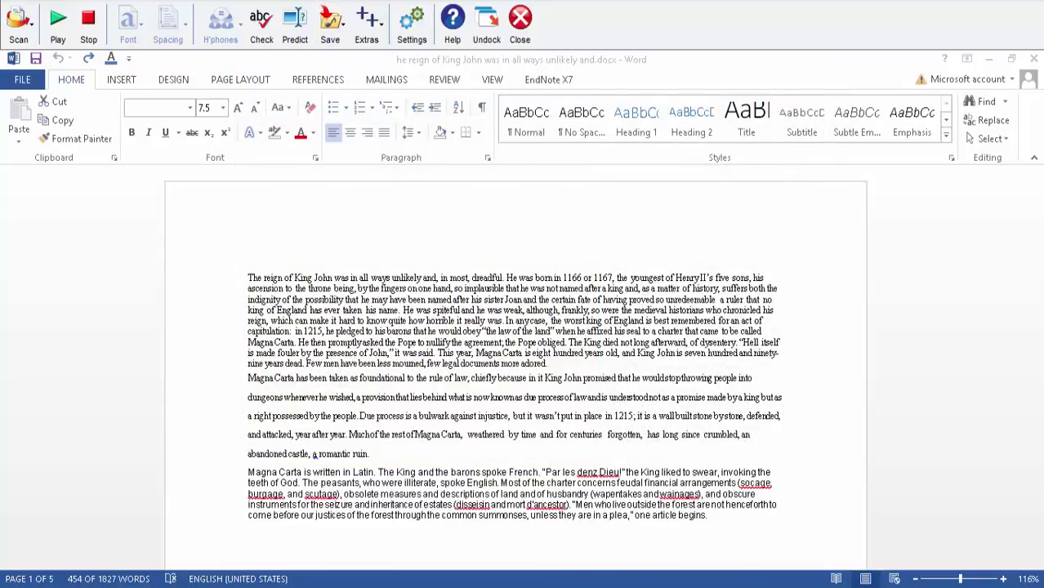
key(alt+Tab)
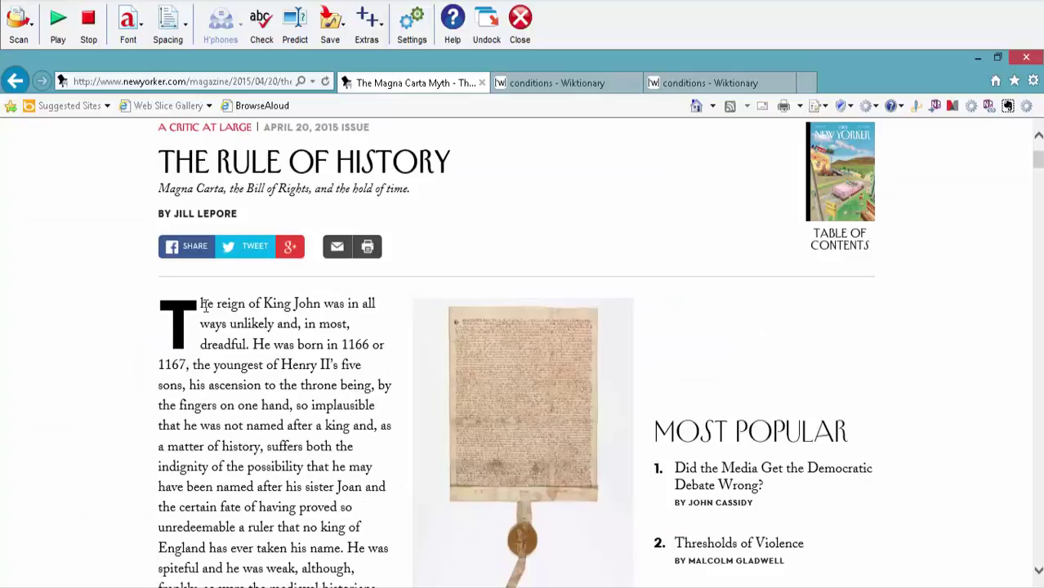
- Select the article's opening text and open it for saving as audio, then cancel without saving
drag(163, 305, 381, 503)
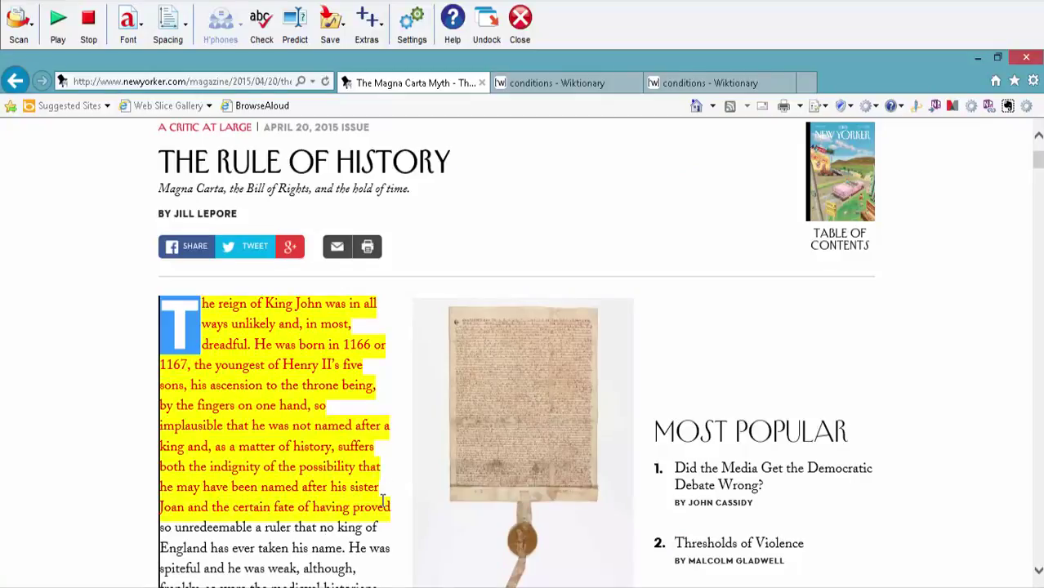
click(330, 32)
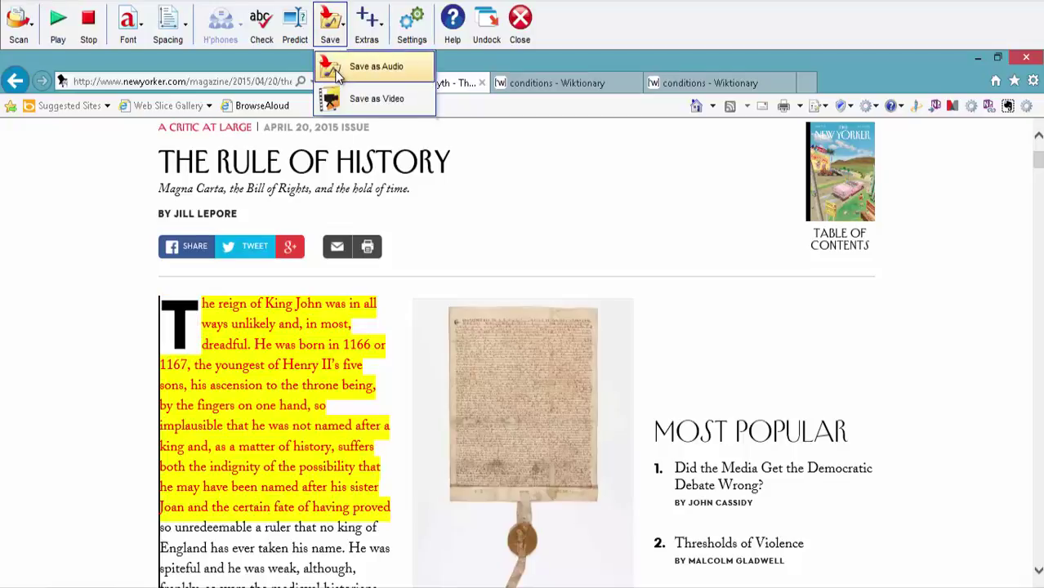
click(336, 67)
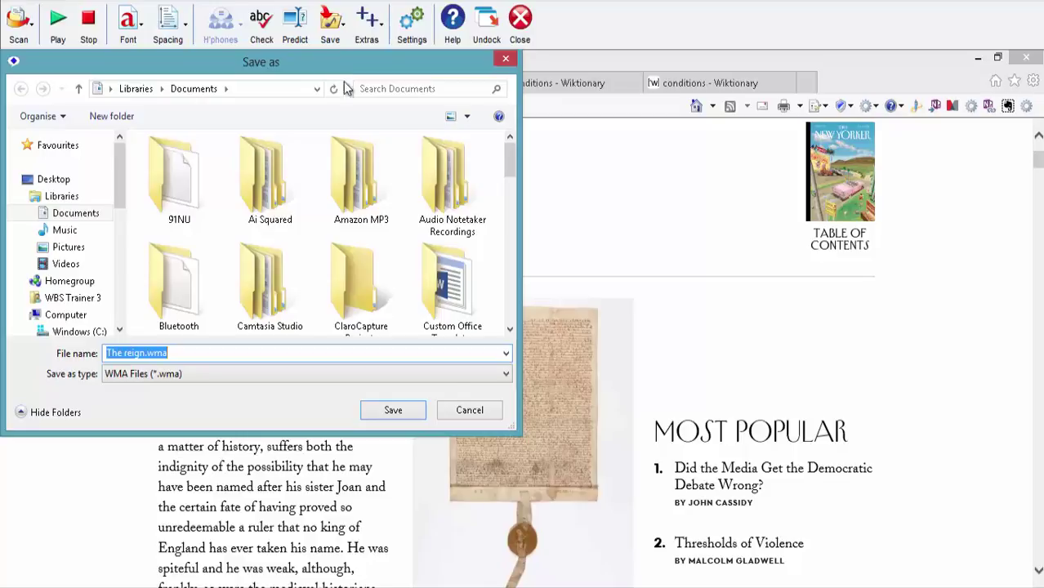
click(464, 412)
- Try saving the article passage from "King John" to "history" as a video, then return to the Word document
click(262, 307)
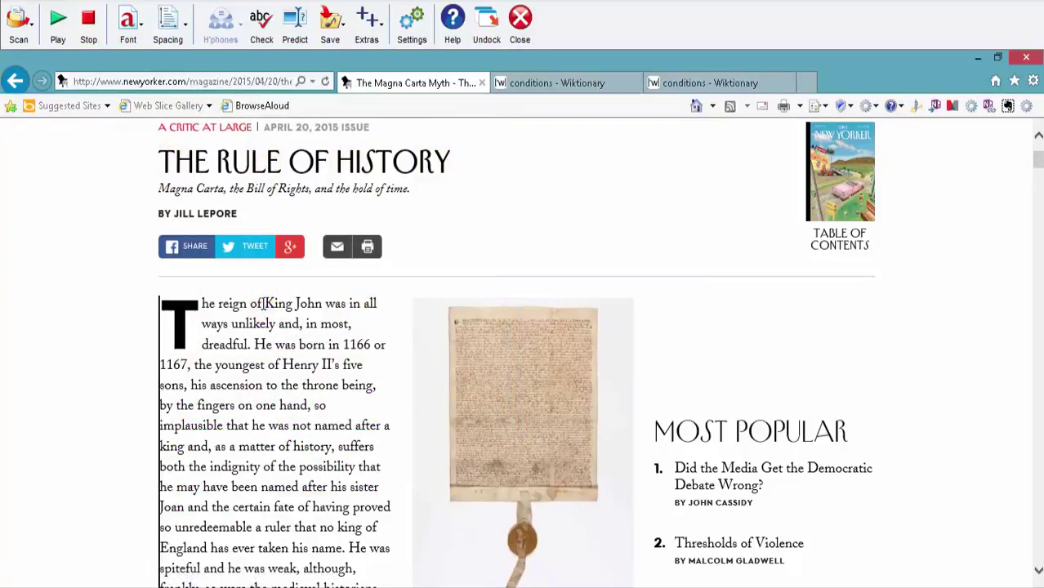
drag(309, 320, 333, 447)
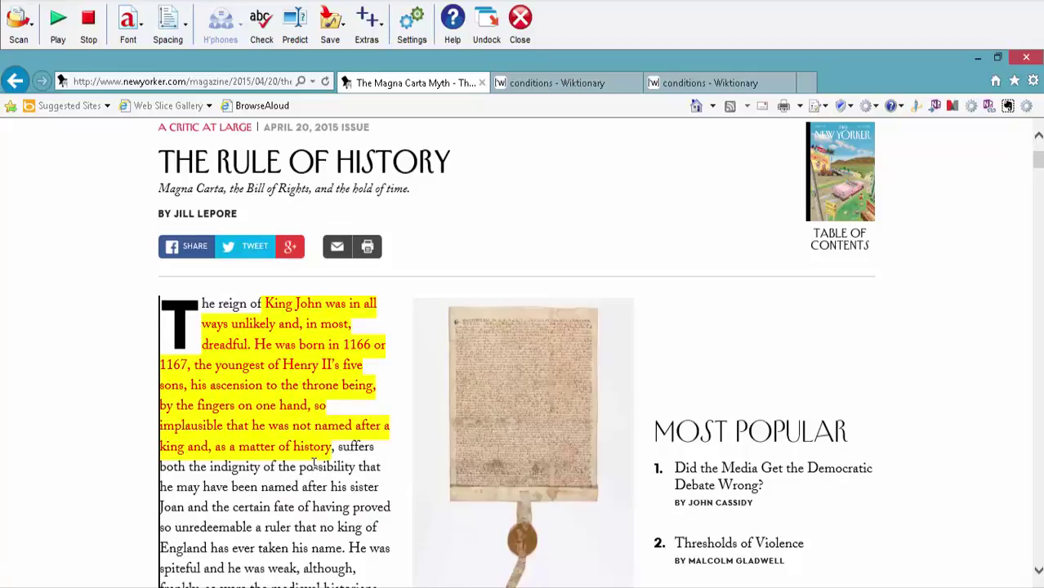
click(330, 24)
click(353, 98)
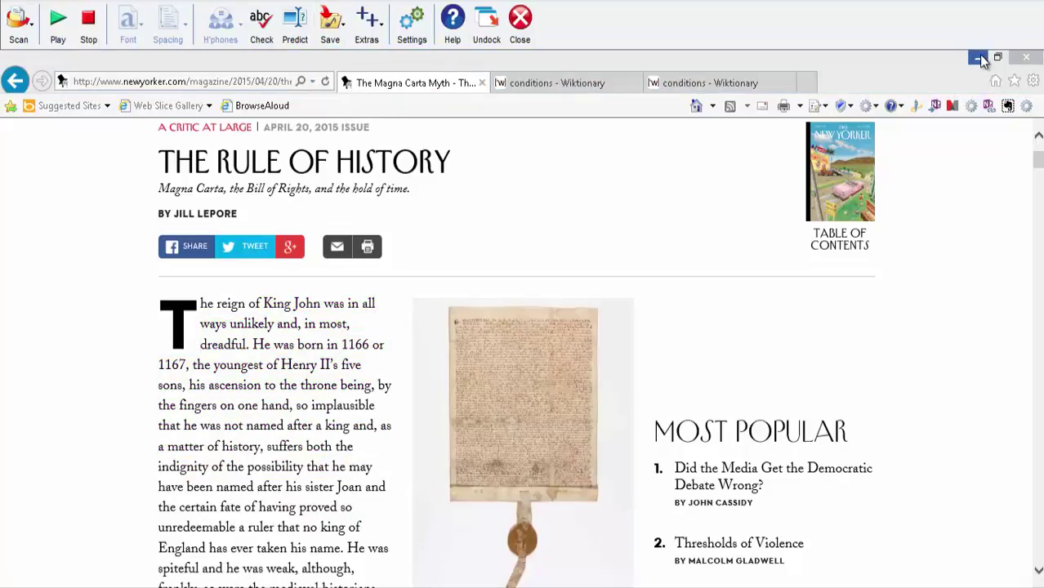
click(981, 59)
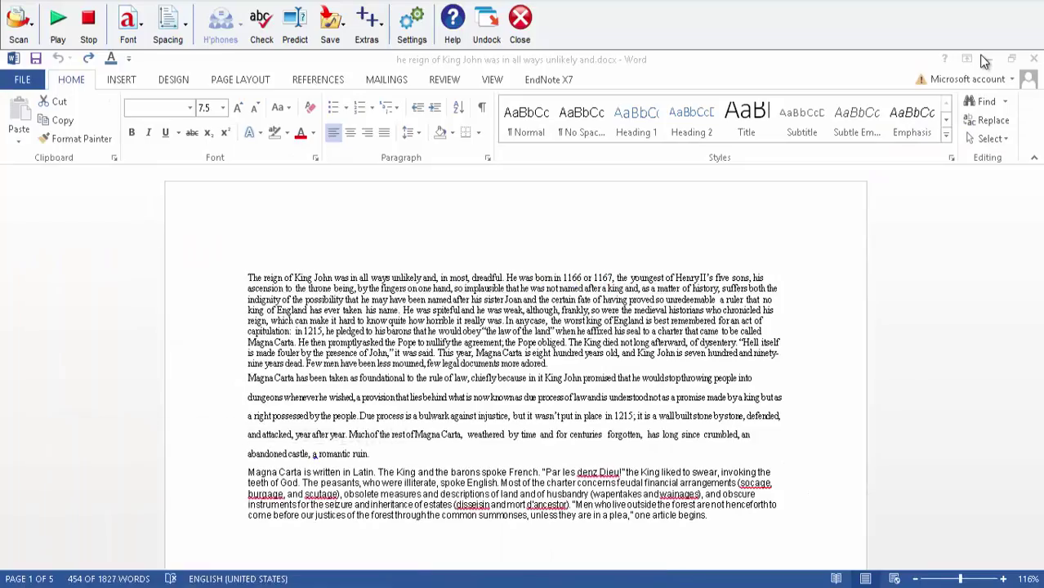
- Launch ScreenRuler, move its settings window clear of the document text, and slightly increase the ruler size
click(365, 28)
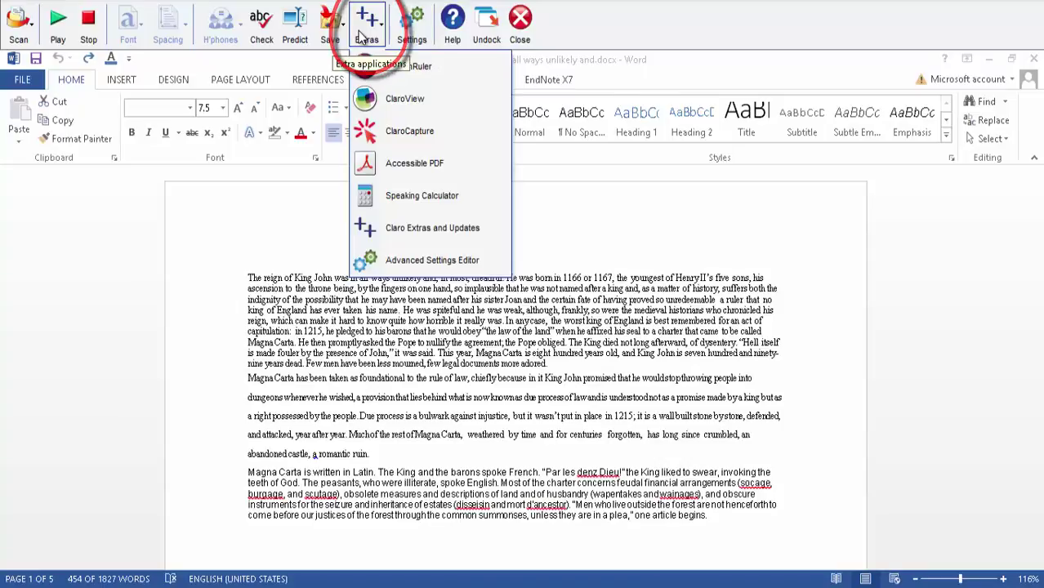
click(365, 68)
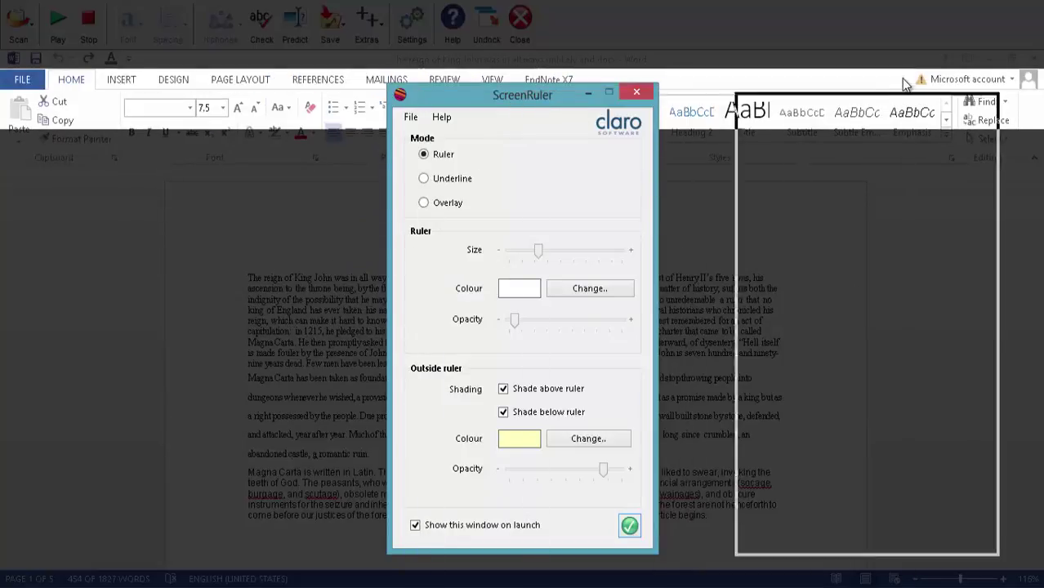
drag(887, 82, 888, 82)
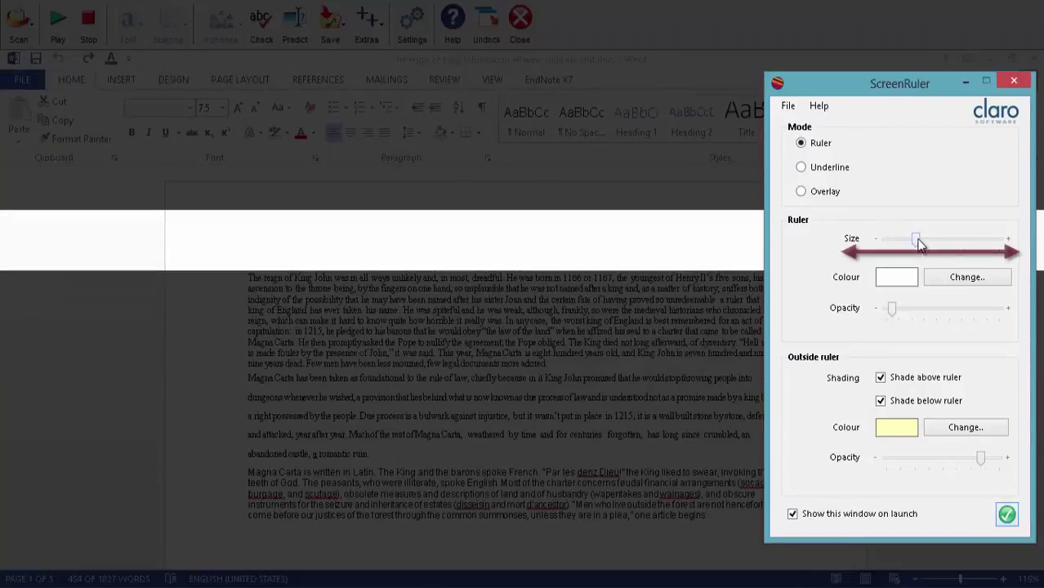
mouse_move(918, 241)
mouse_down()
mouse_move(953, 240)
mouse_move(899, 243)
mouse_move(939, 245)
mouse_move(923, 241)
mouse_up()
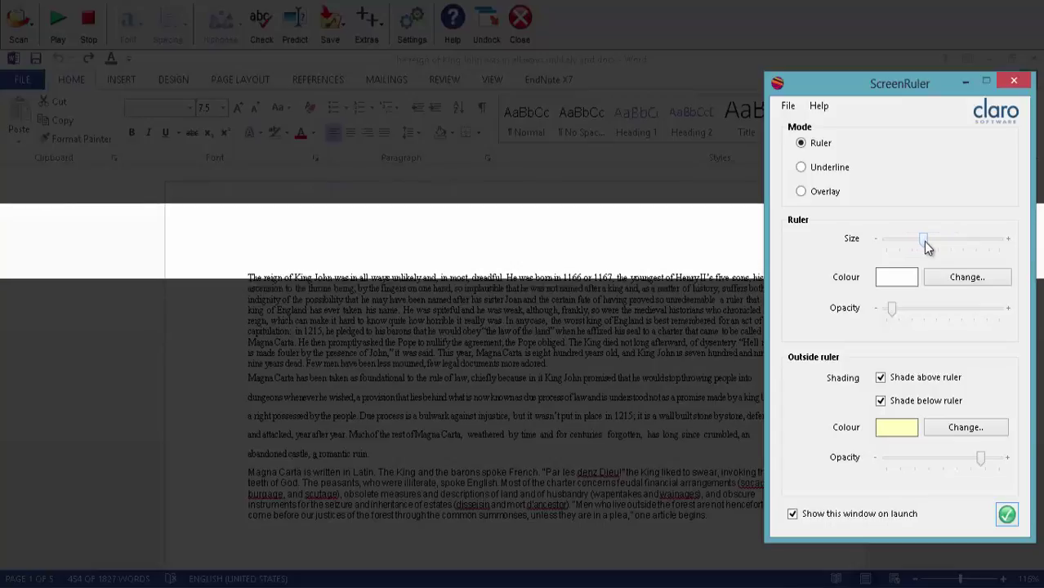
- Set the ruler colour to cyan, try a higher ruler opacity, and lower it to the minimum
click(945, 282)
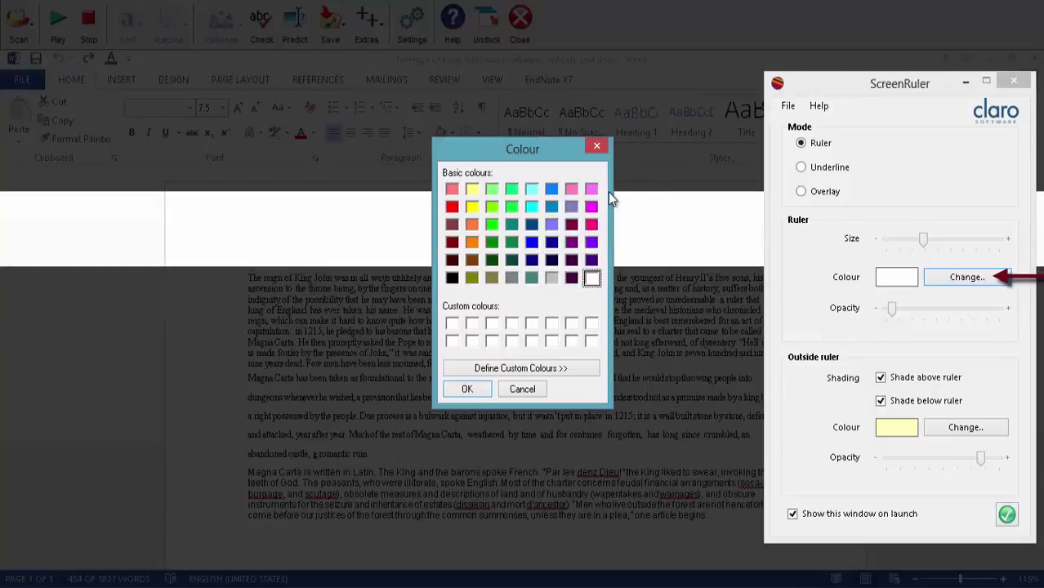
click(530, 208)
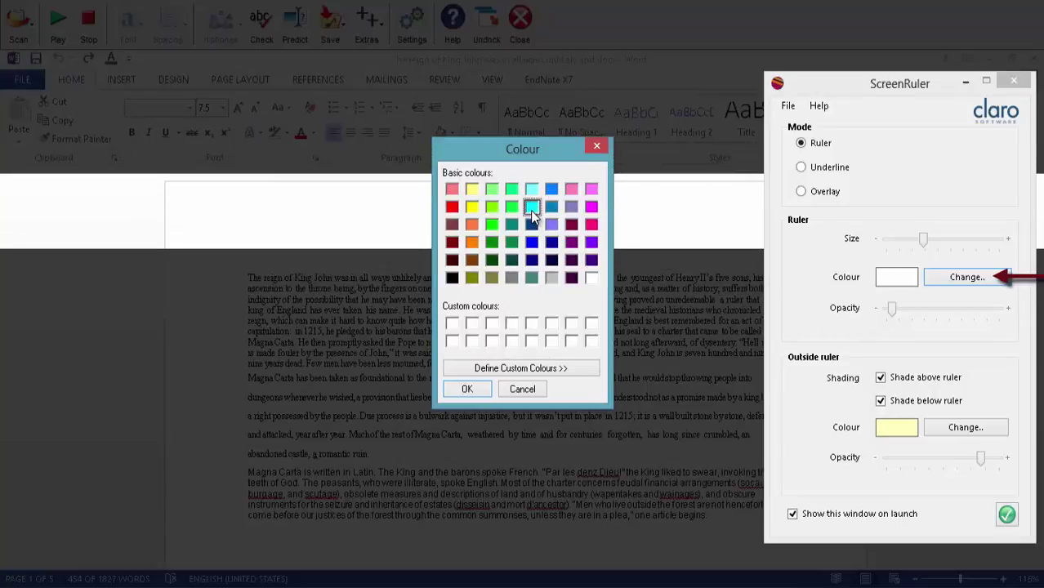
click(466, 388)
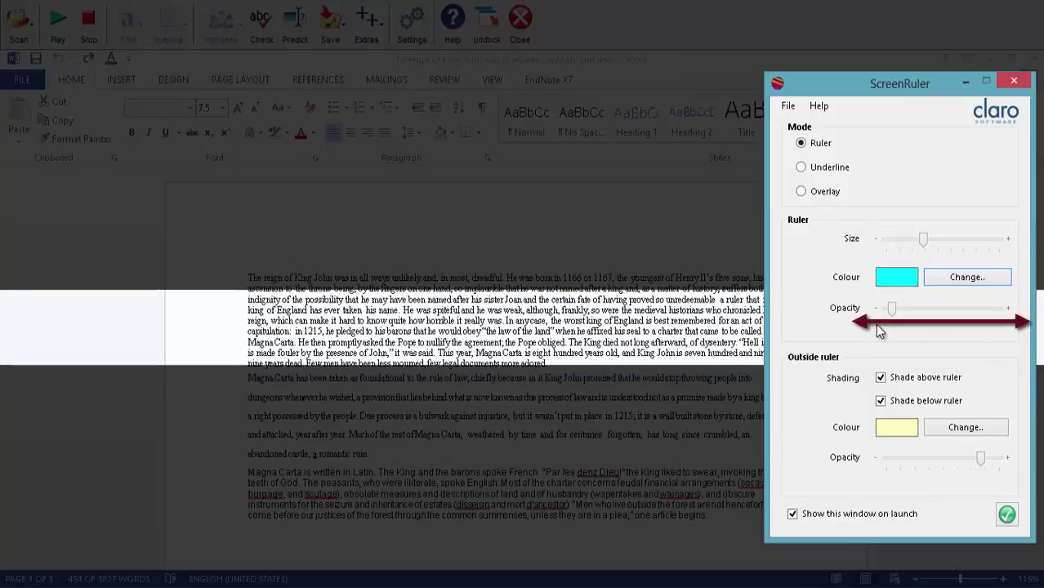
drag(892, 314, 918, 315)
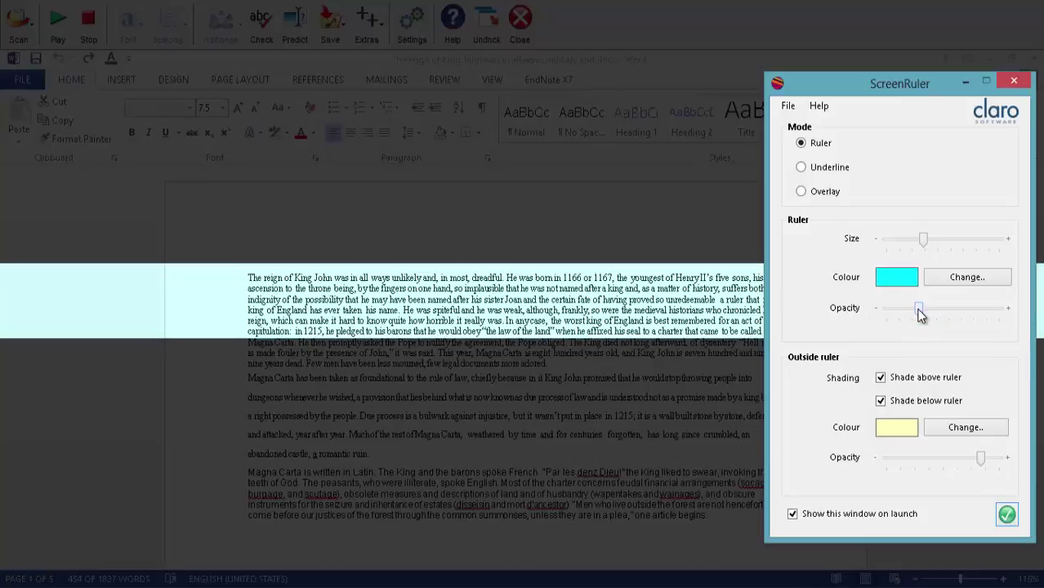
drag(920, 315, 886, 309)
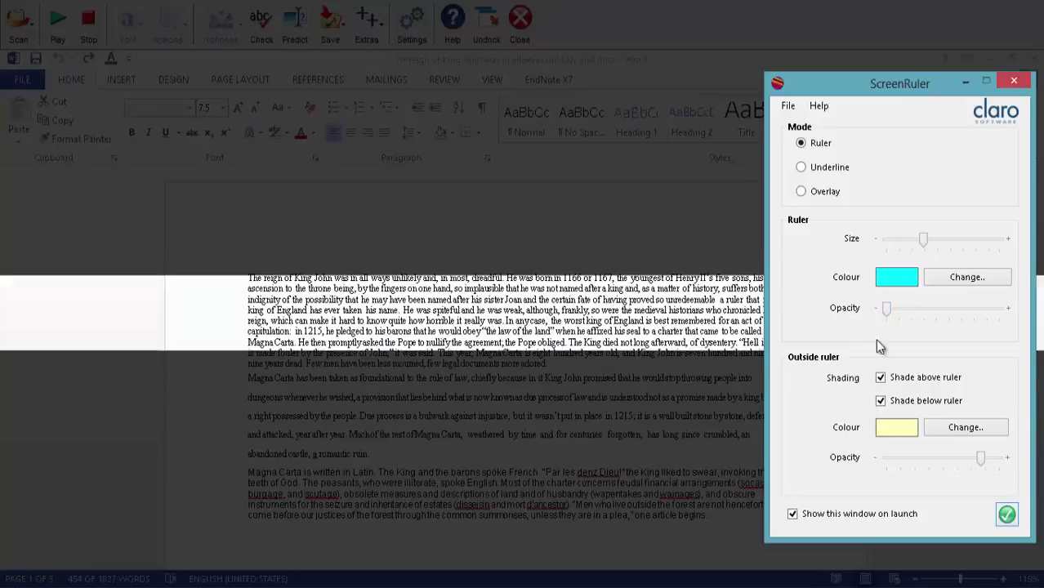
- Switch the shading above the ruler off and on again, and raise the outside-ruler opacity to the maximum
click(890, 381)
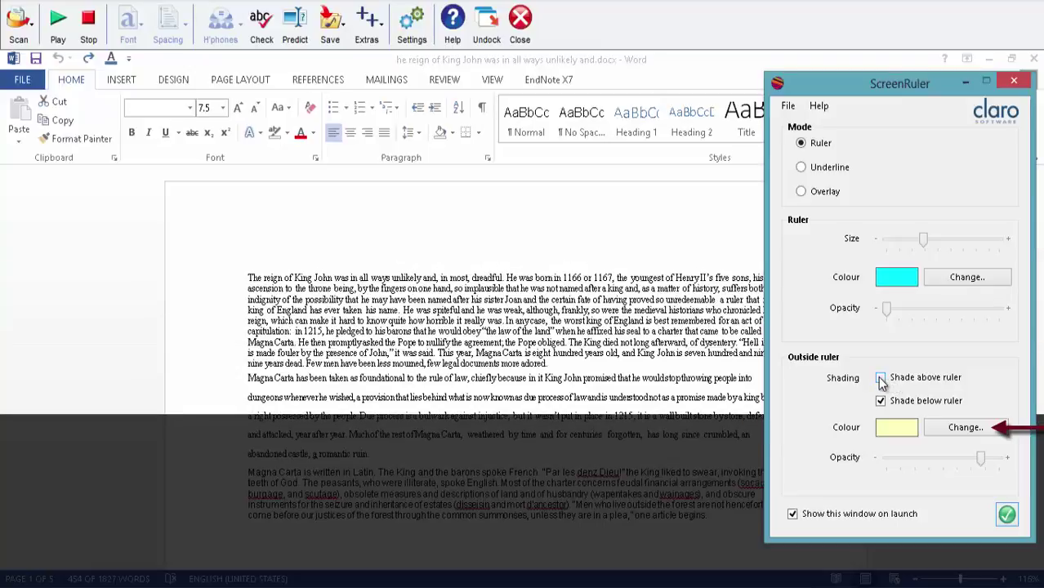
click(890, 381)
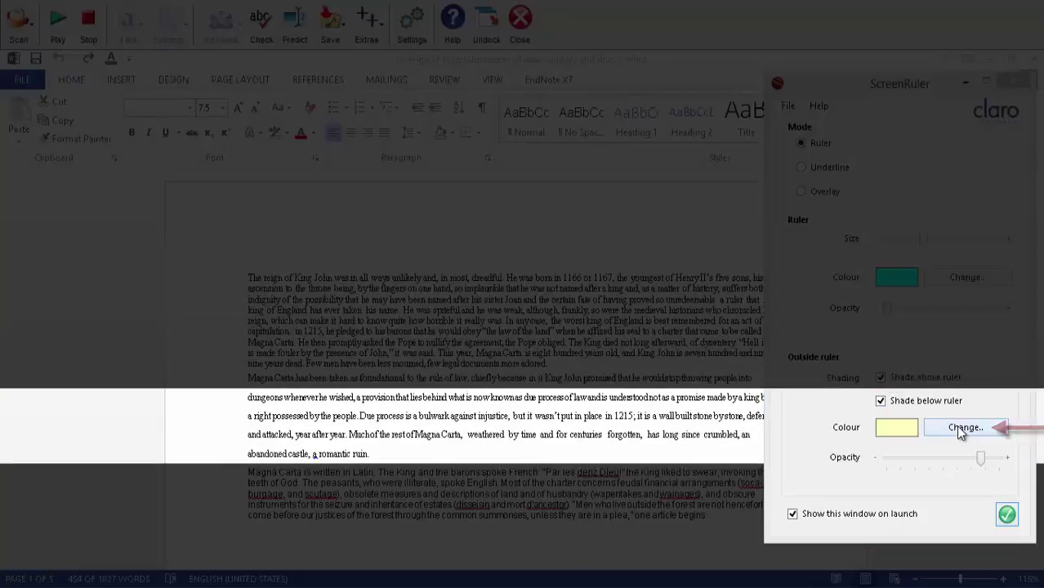
mouse_move(978, 455)
mouse_down()
mouse_move(889, 462)
mouse_move(1004, 462)
mouse_up()
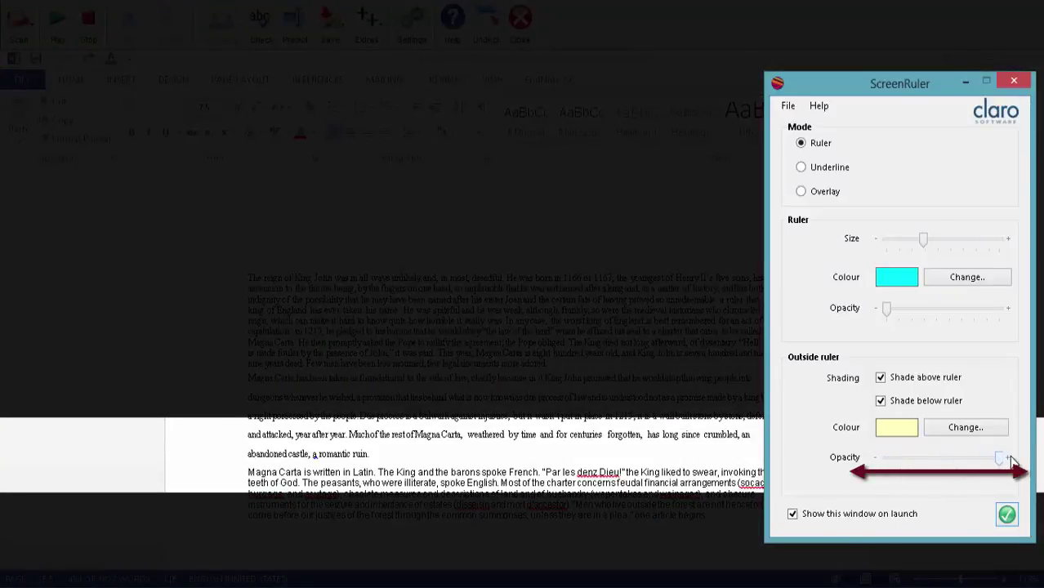
- Try the ruler without shading above and without shading below, restoring each shading option
click(881, 379)
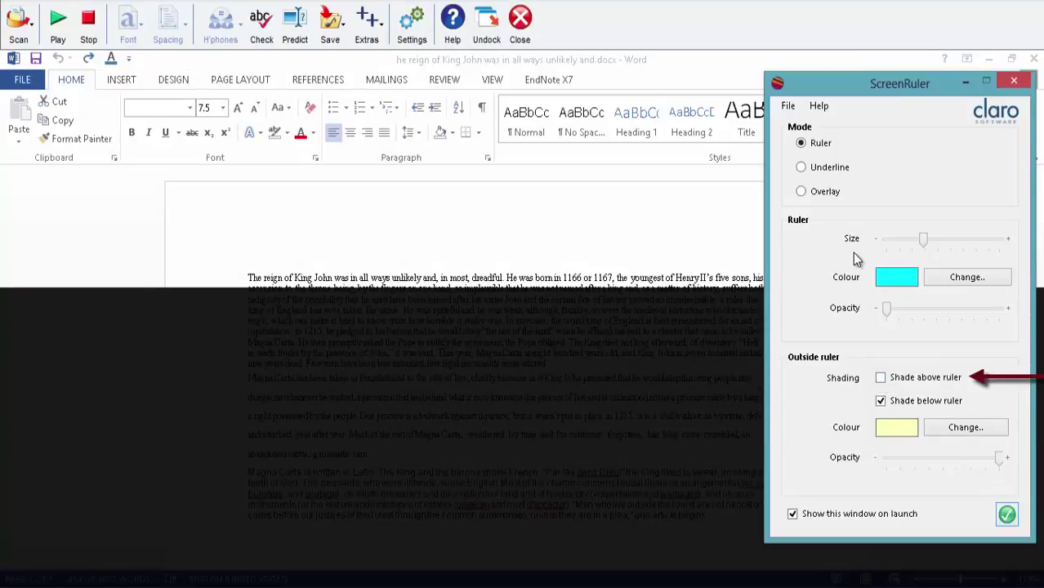
click(881, 377)
click(880, 401)
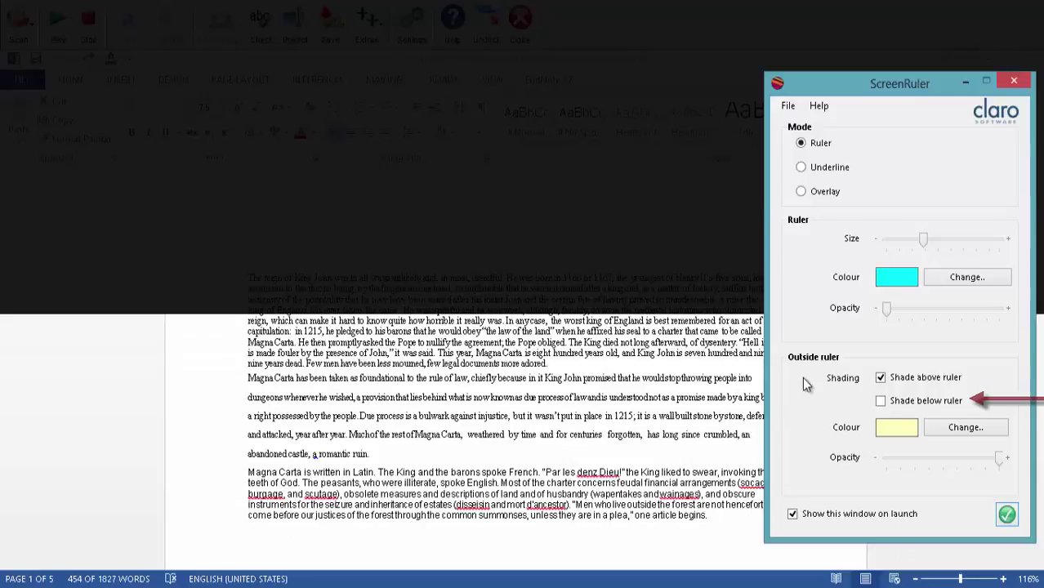
click(880, 400)
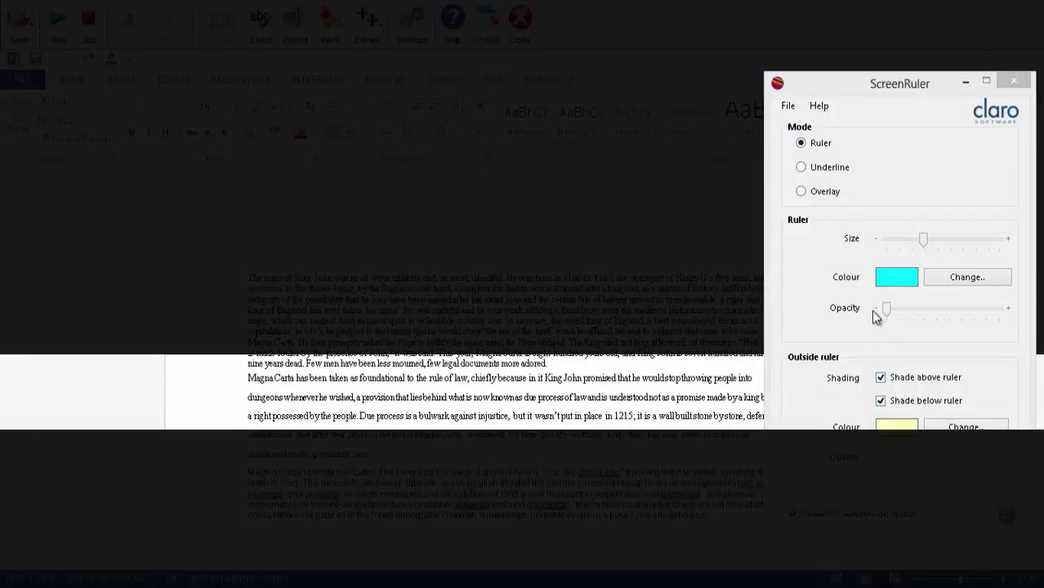
- Switch ScreenRuler to Underline mode and make the underline thicker, keeping its opacity at the maximum
click(802, 168)
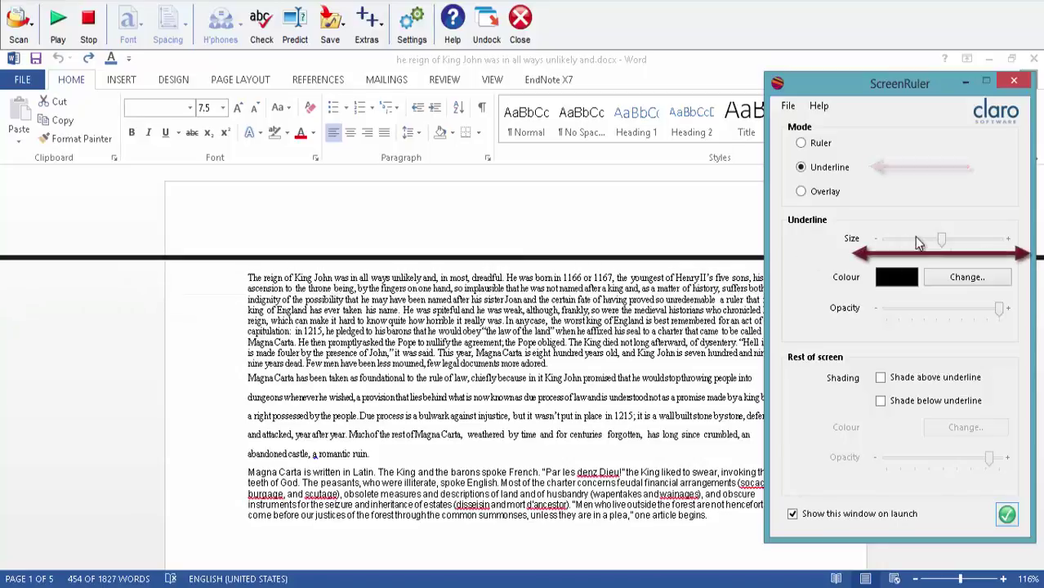
drag(942, 242, 970, 247)
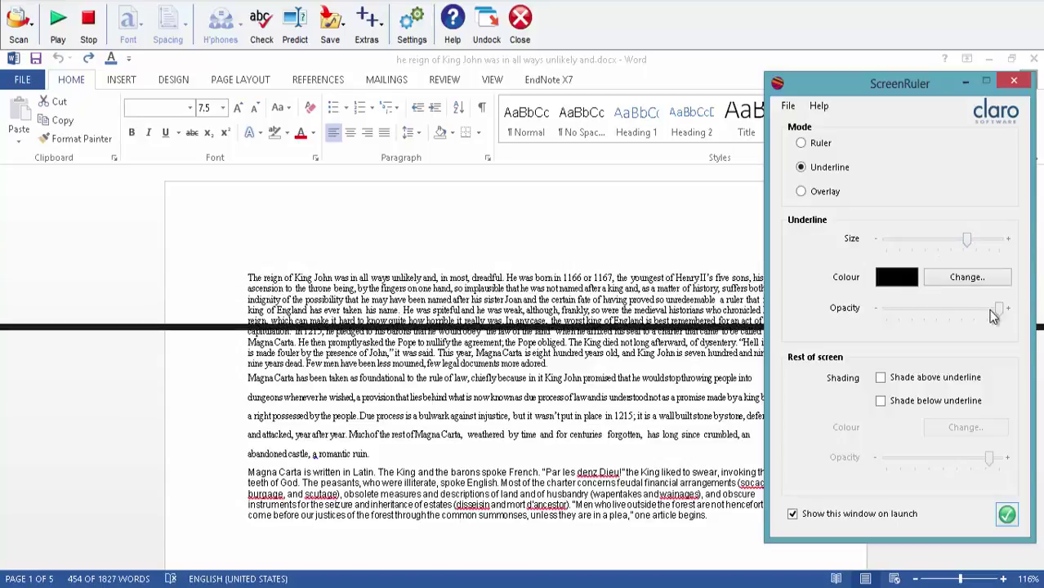
mouse_move(1000, 310)
mouse_down()
mouse_move(943, 312)
mouse_move(999, 307)
mouse_up()
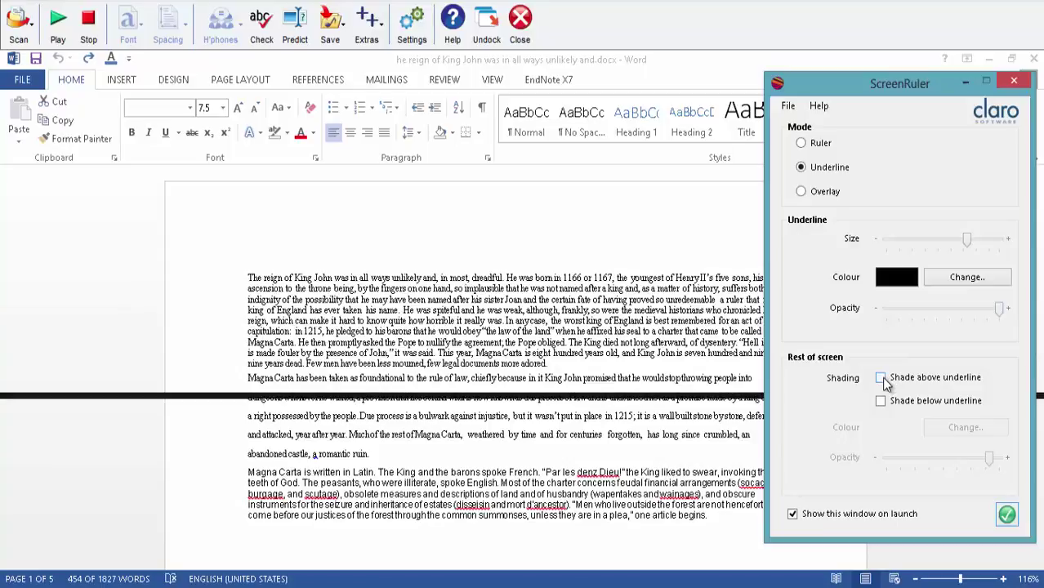
- Try shading above and below the underline in turn, switching each option off again
click(880, 378)
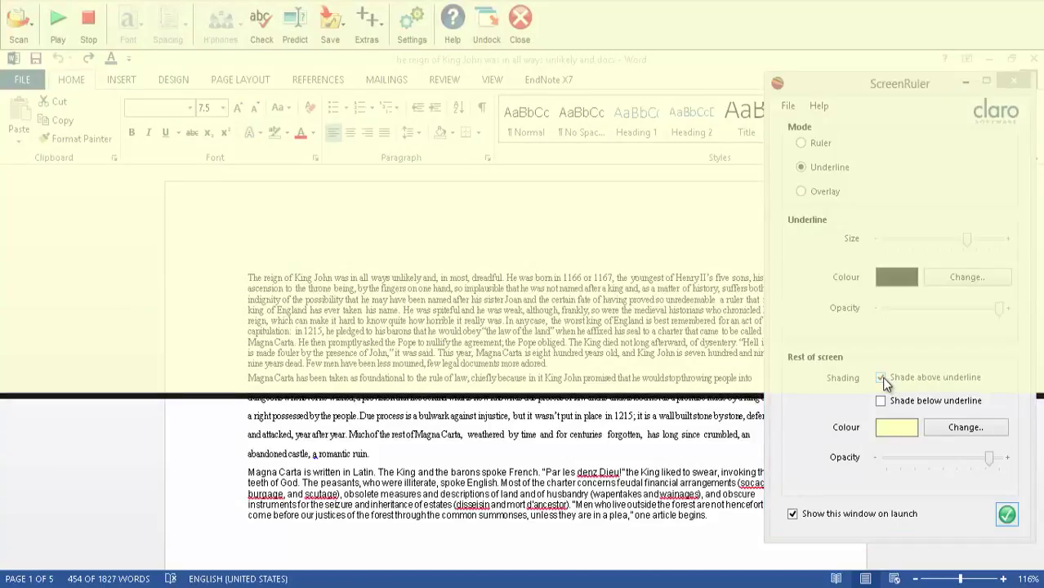
click(881, 378)
click(879, 401)
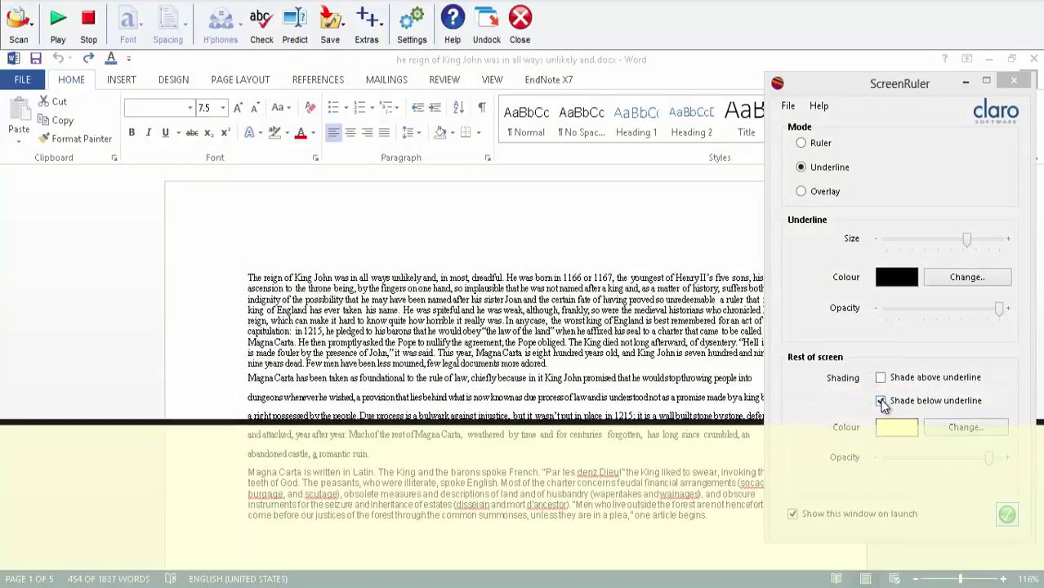
click(881, 401)
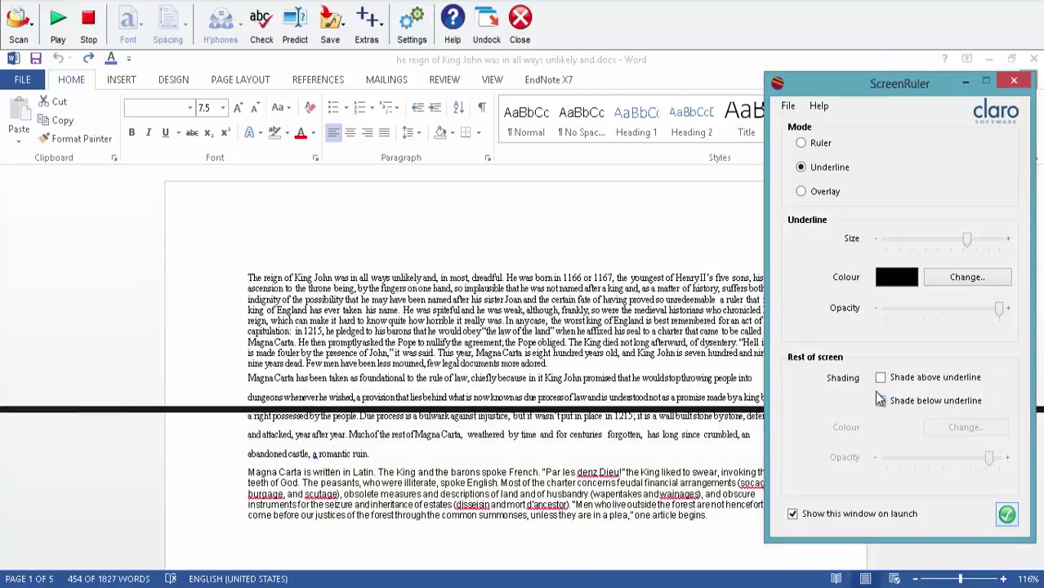
- Switch ScreenRuler to Overlay mode, apply a custom yellow overlay colour with hue 41, saturation 222 and luminance 120, and try its opacity
click(801, 191)
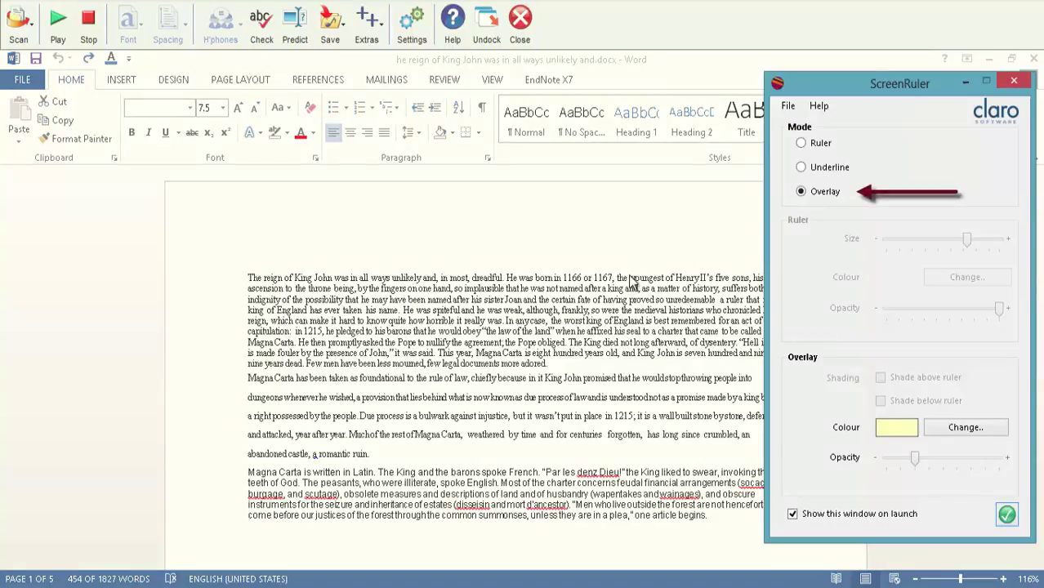
click(888, 429)
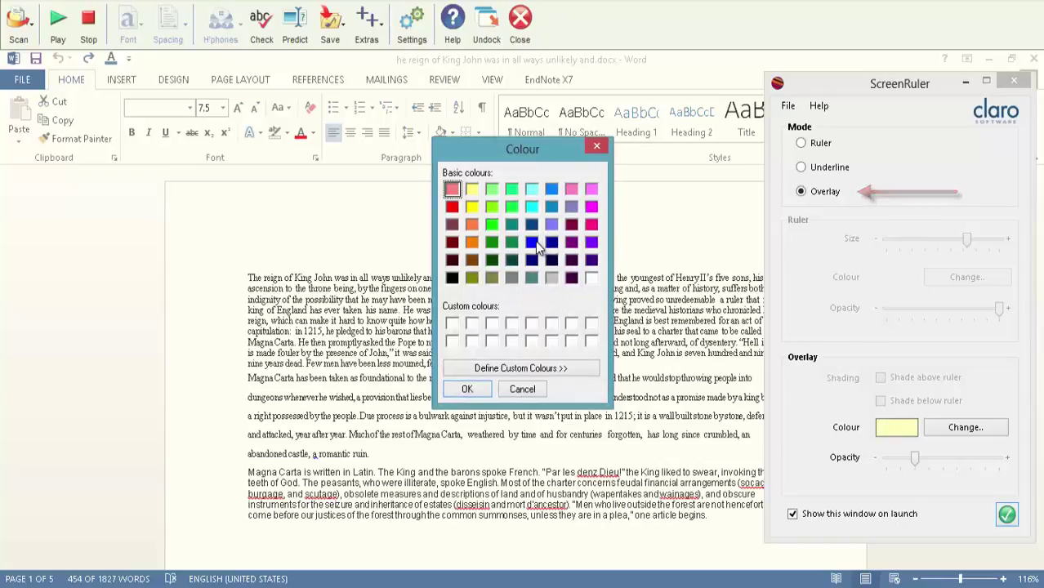
click(535, 241)
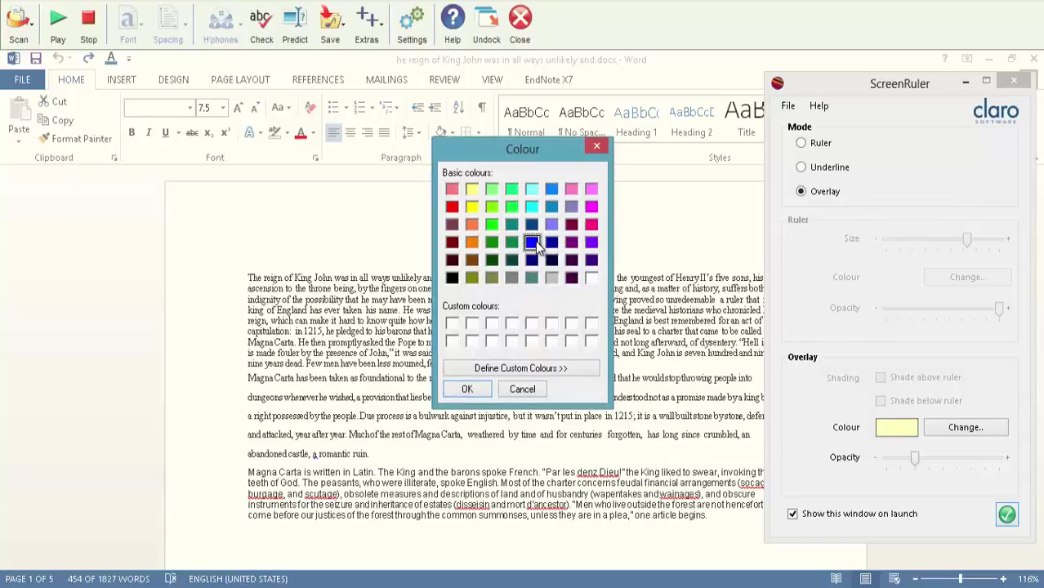
click(520, 368)
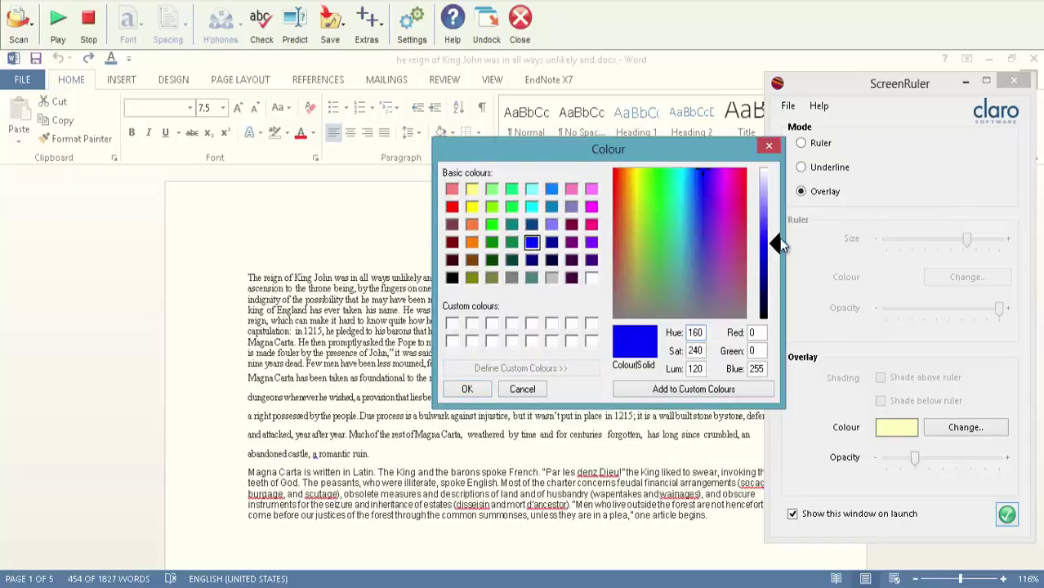
click(635, 180)
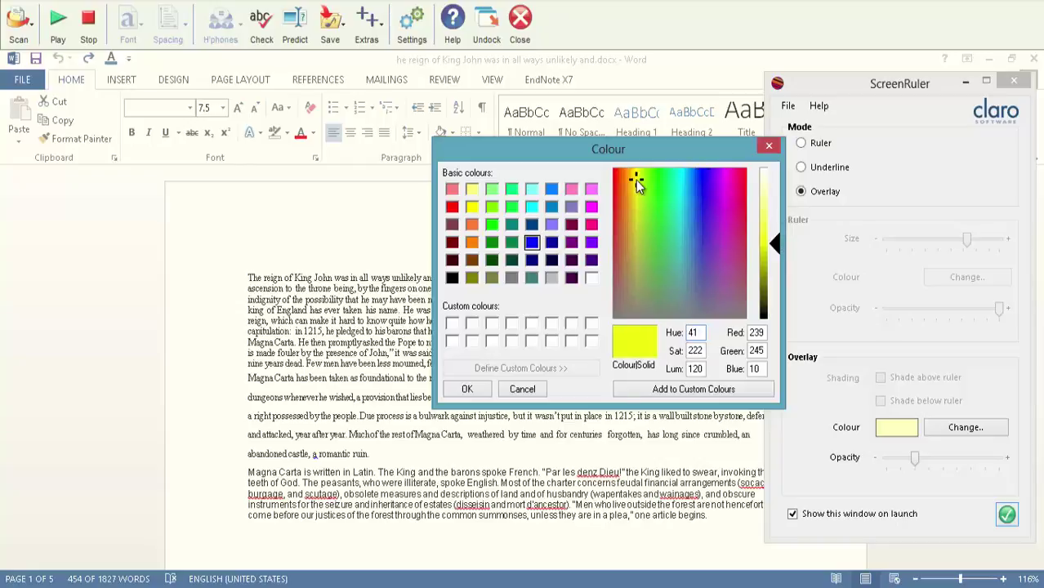
click(684, 391)
click(467, 388)
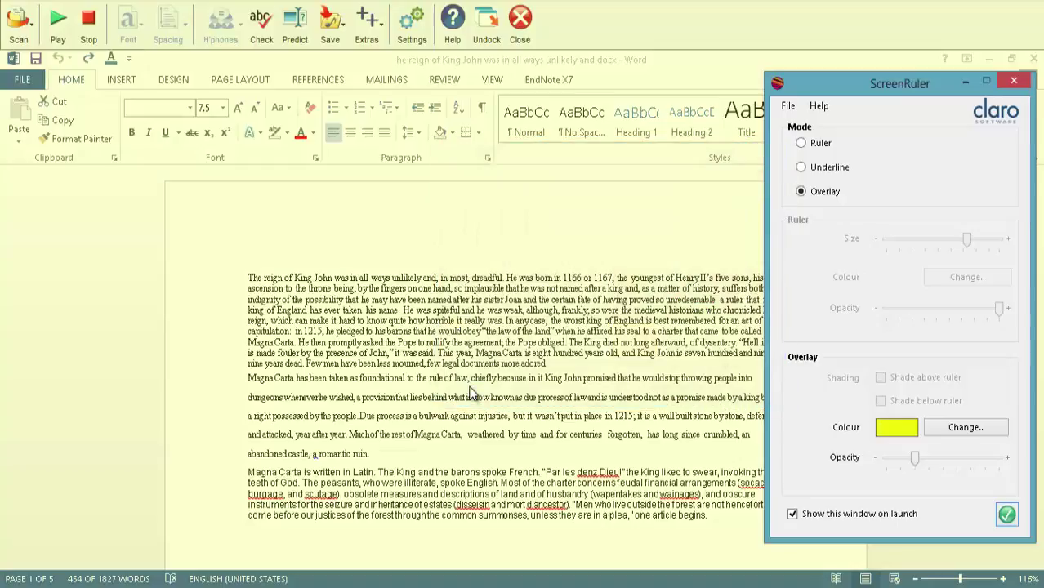
mouse_move(924, 462)
mouse_down()
mouse_move(943, 457)
mouse_move(915, 461)
mouse_up()
- Return ScreenRuler to Underline mode, apply the settings and check its icon among the hidden system tray icons
click(802, 168)
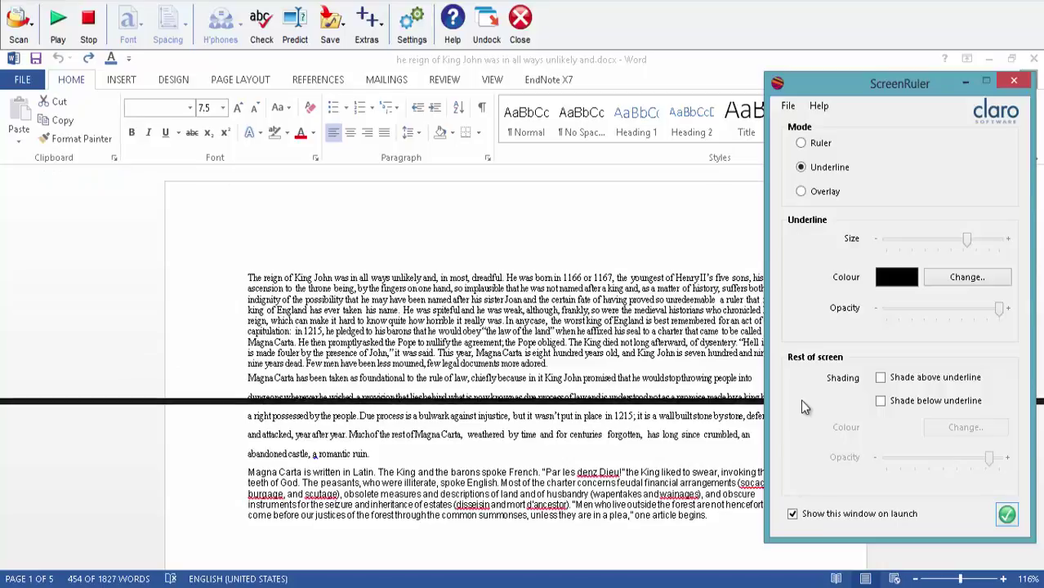
click(1007, 512)
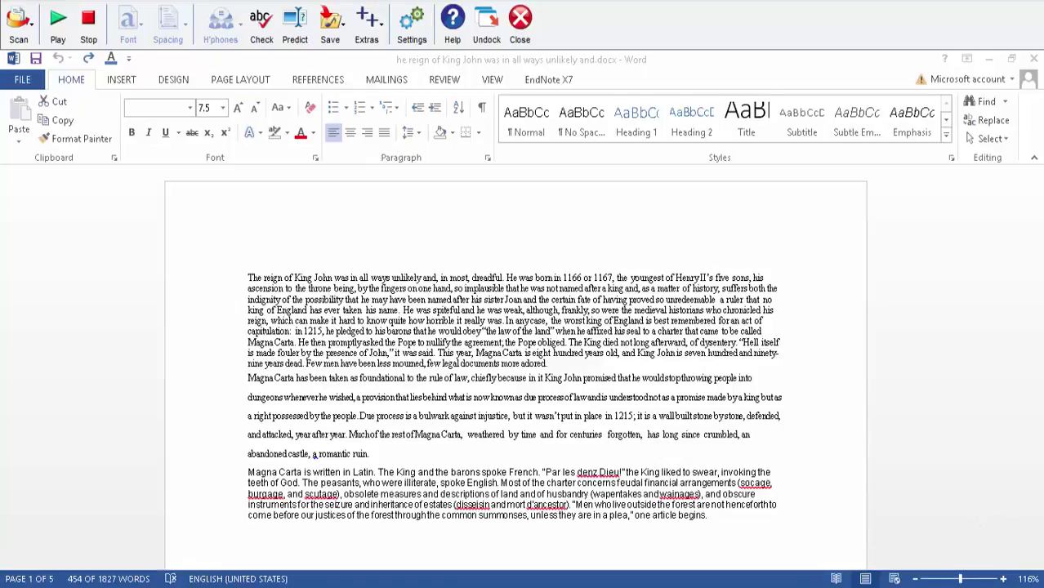
click(878, 584)
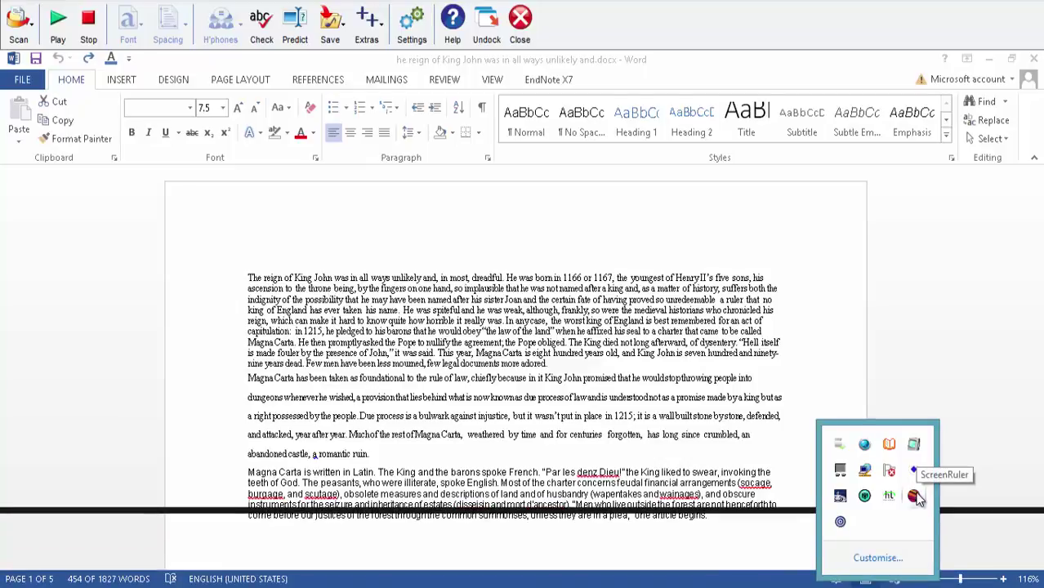
click(916, 359)
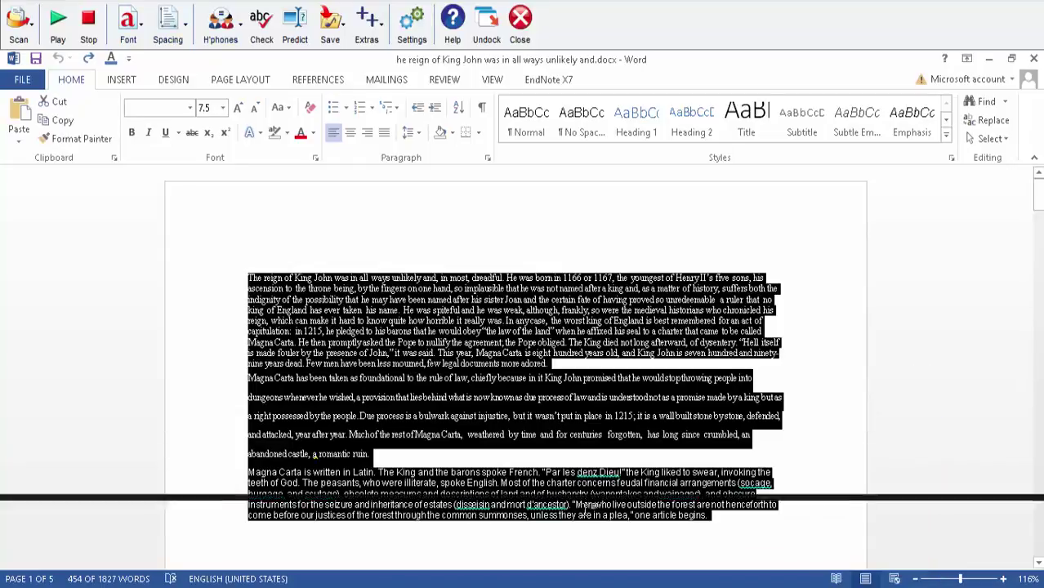
- Switch to Chrome and open the Collaborative software article from the Wikipedia page about wikis
key(alt+Tab)
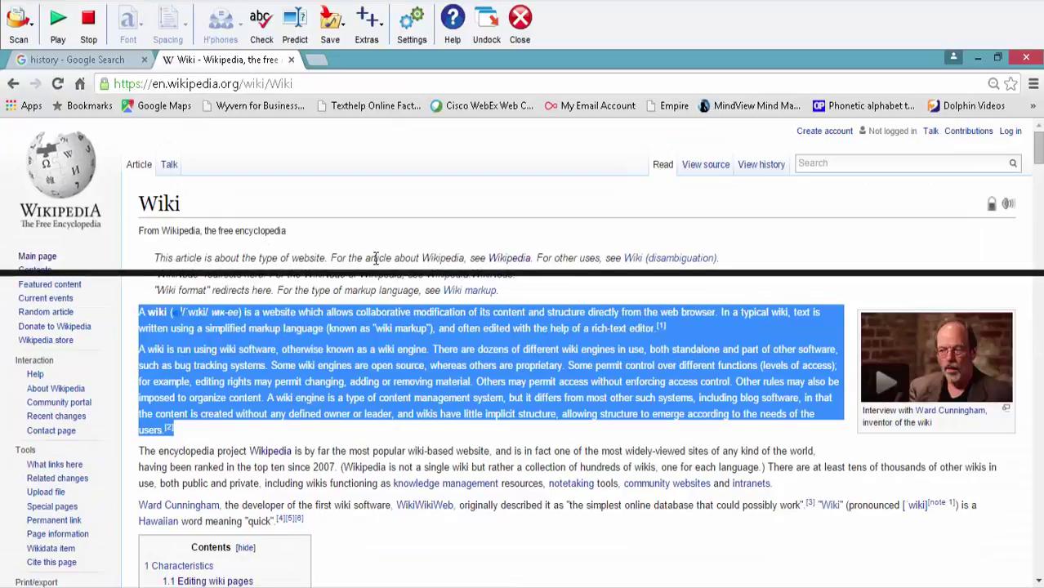
click(366, 313)
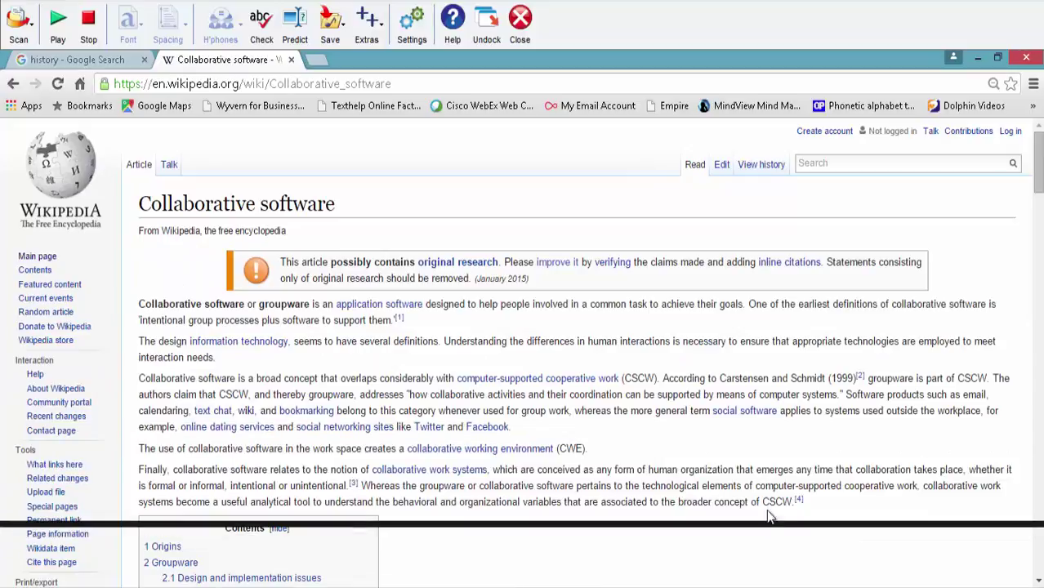
- Exit ScreenRuler through its system tray icon
click(878, 587)
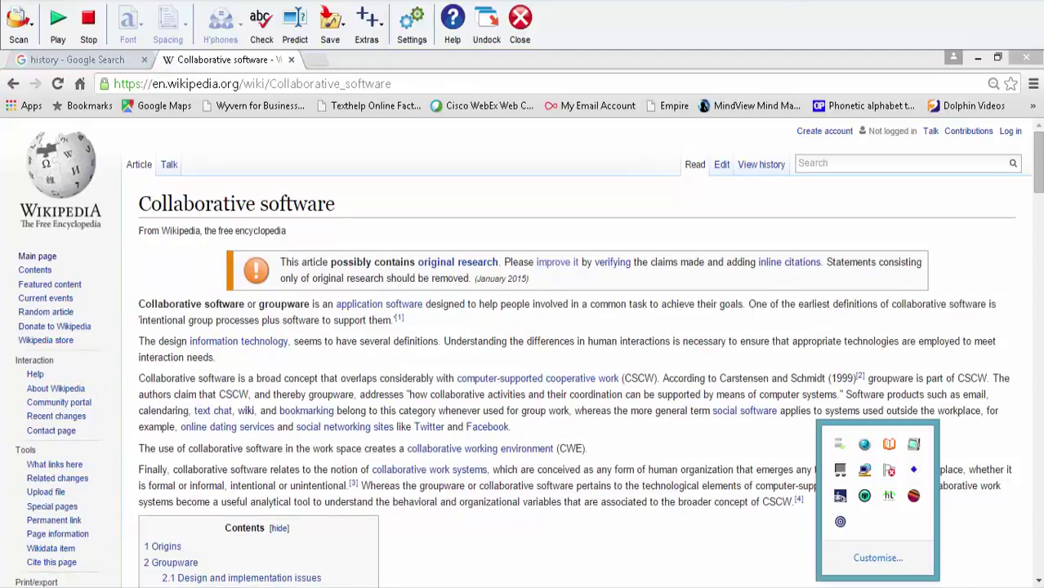
right_click(913, 498)
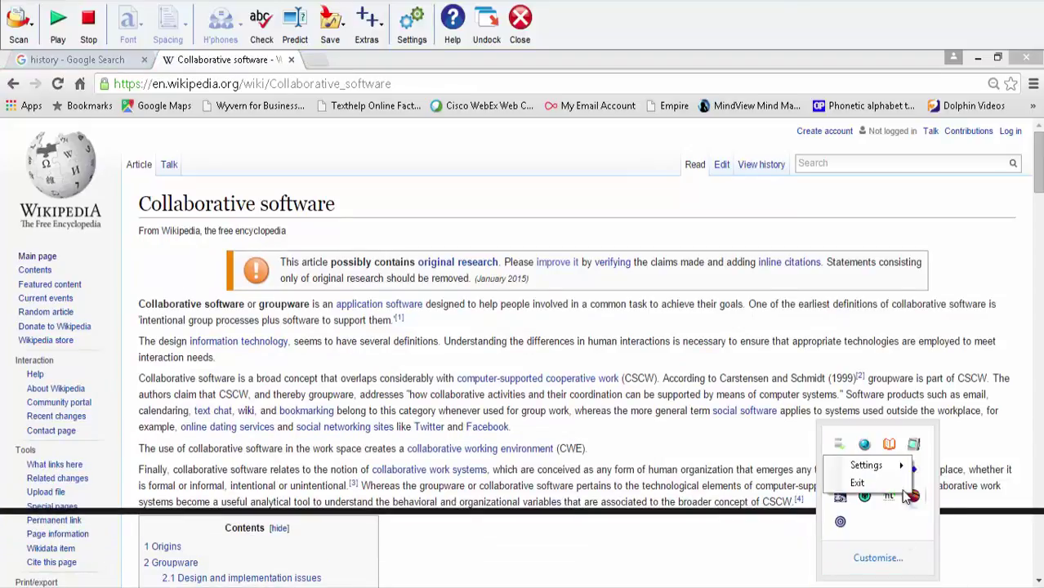
click(867, 482)
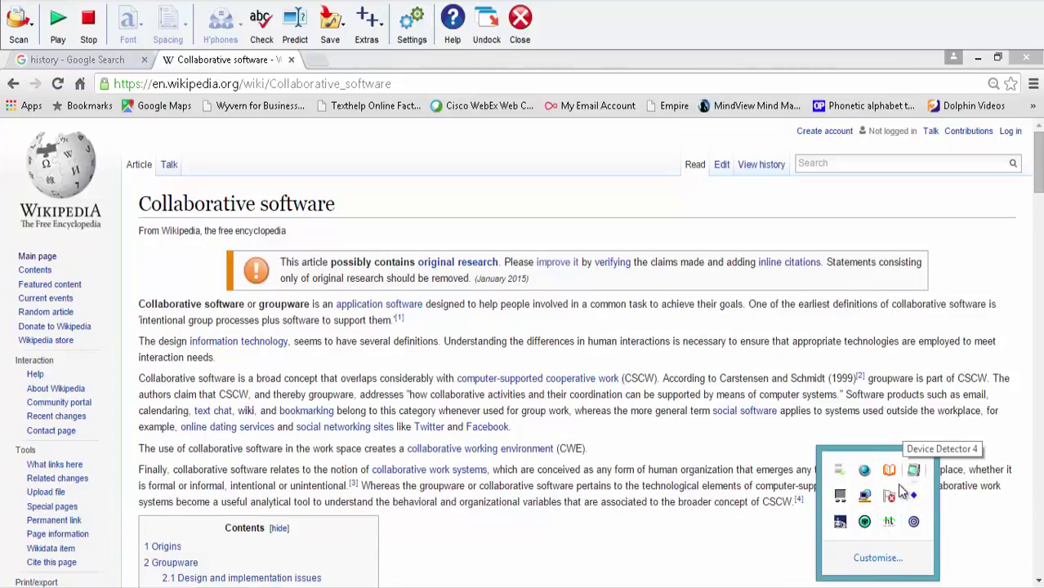
- Launch ClaroView, adjust the strength of the yellow screen tint and change the tint to pink from the extended colours
click(366, 20)
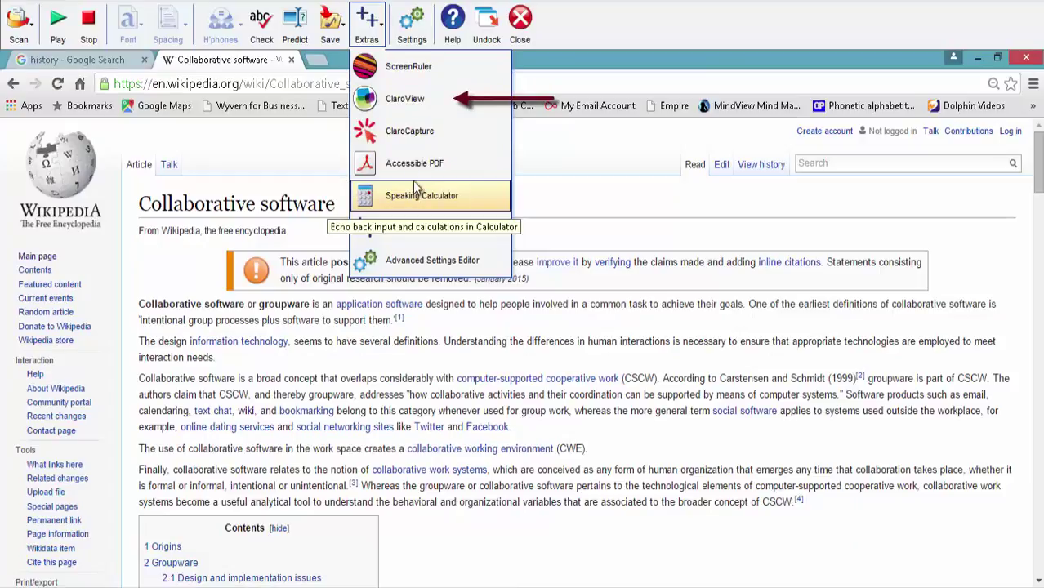
click(418, 97)
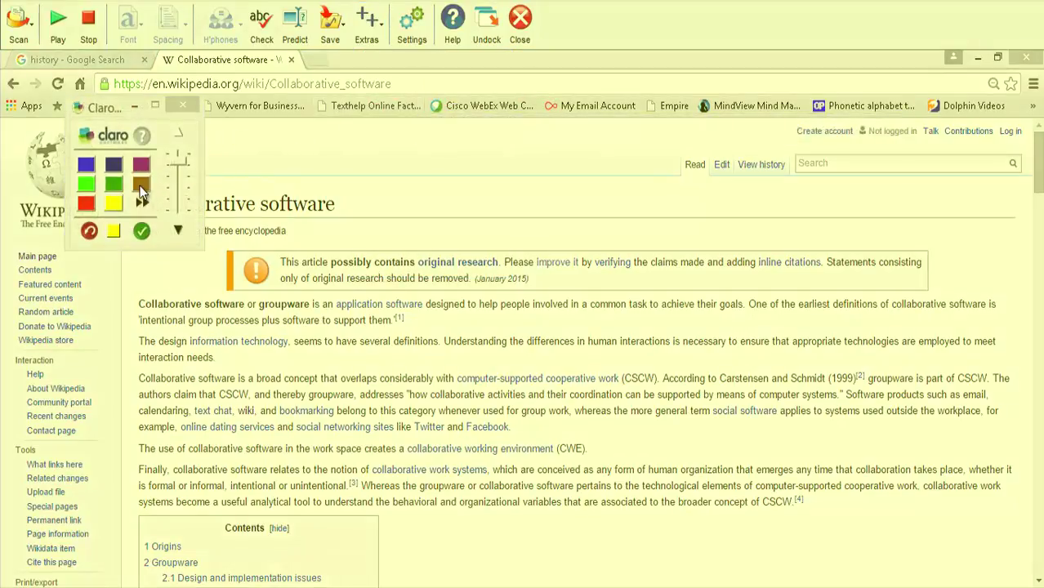
click(182, 172)
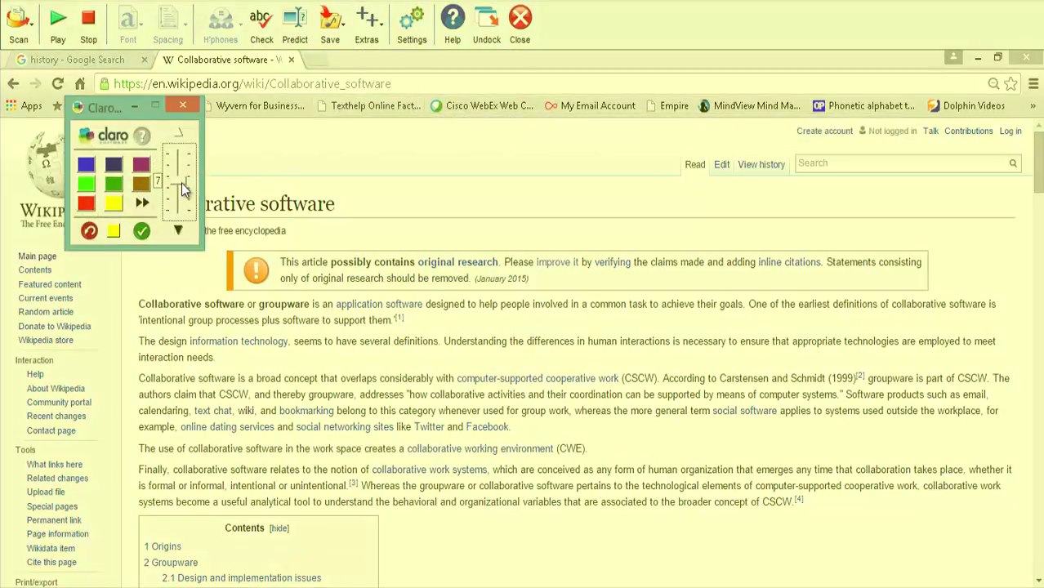
click(142, 204)
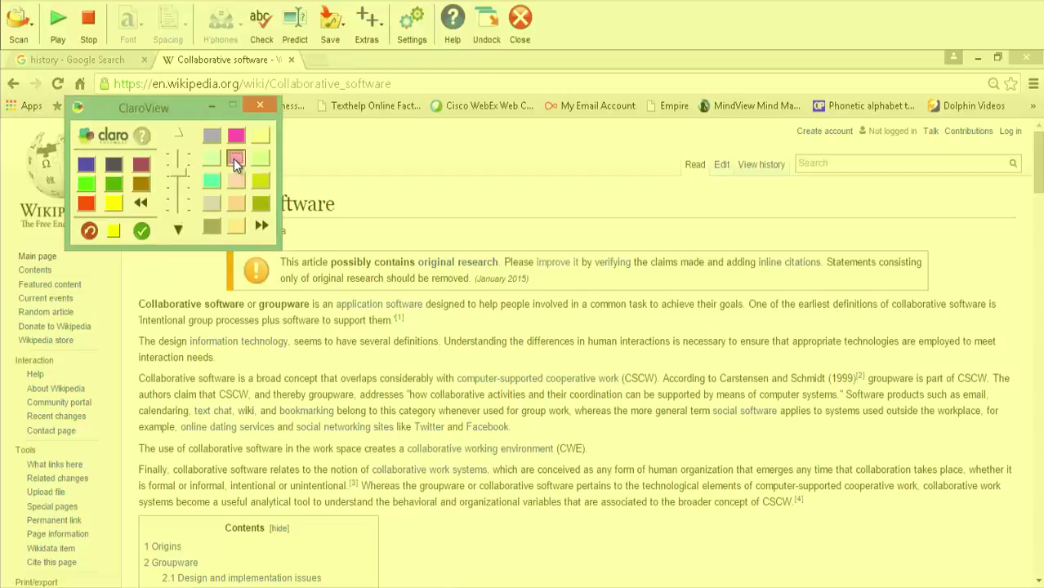
click(234, 157)
- Apply a black ClaroView tint from the full colour dialog, minimise ClaroView briefly, and close it to remove the tint
click(262, 226)
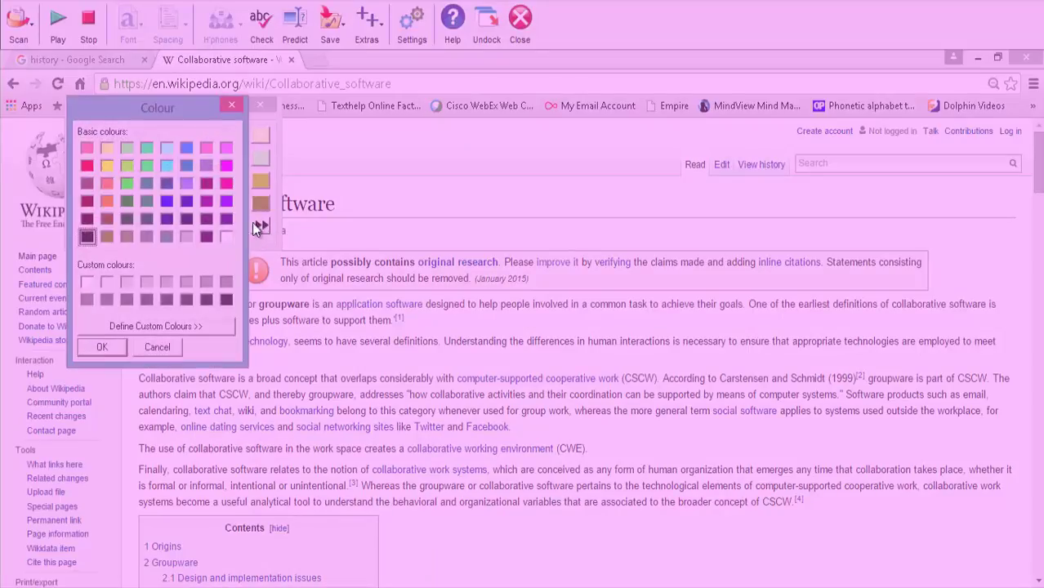
click(142, 328)
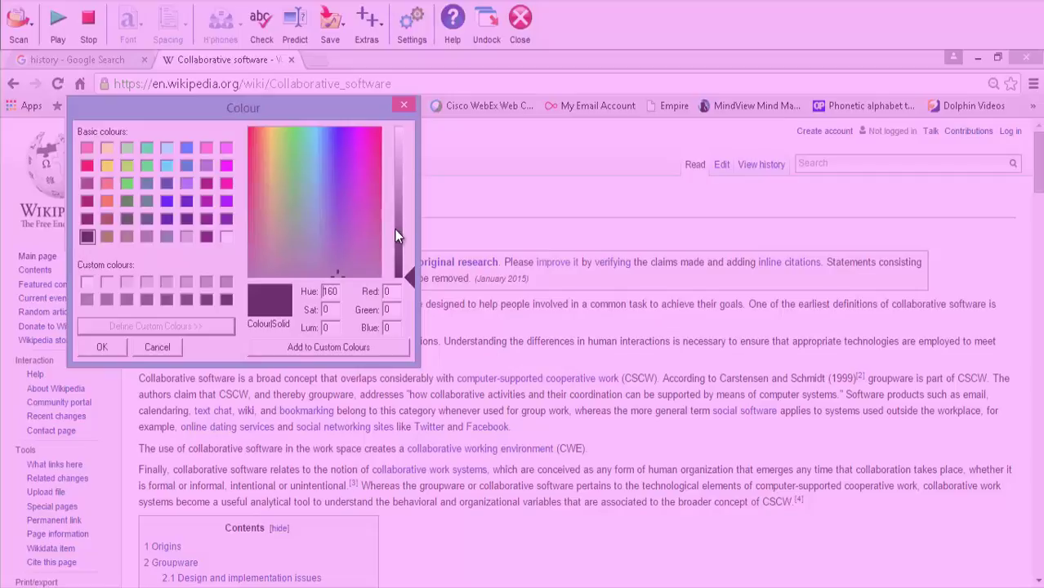
click(90, 344)
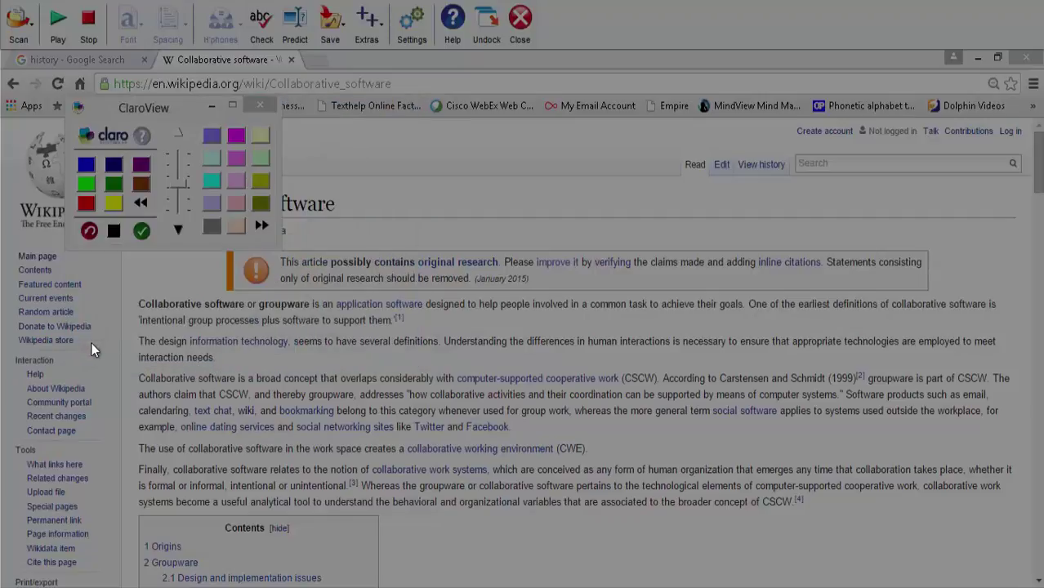
click(211, 105)
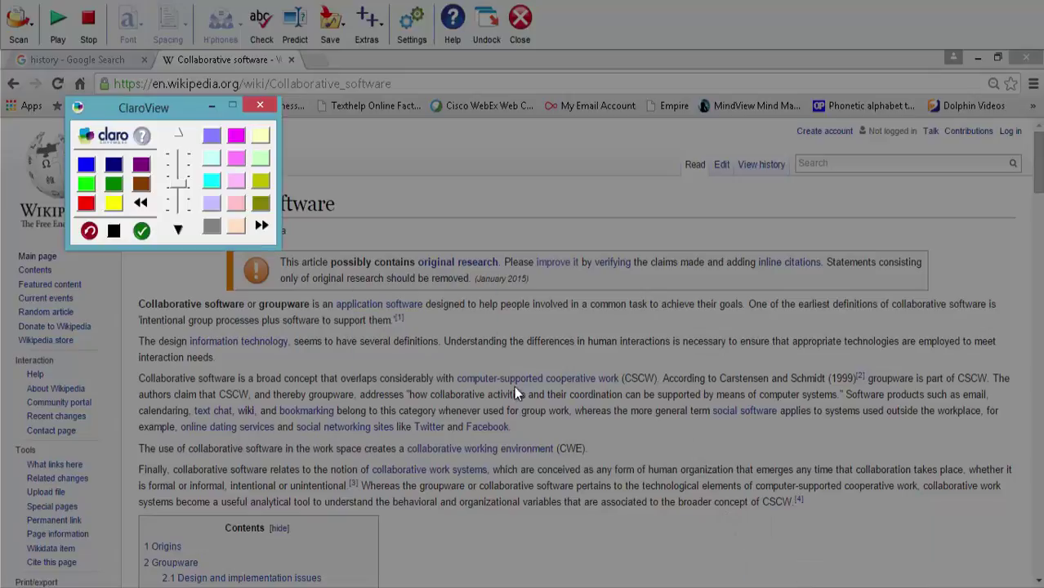
click(263, 101)
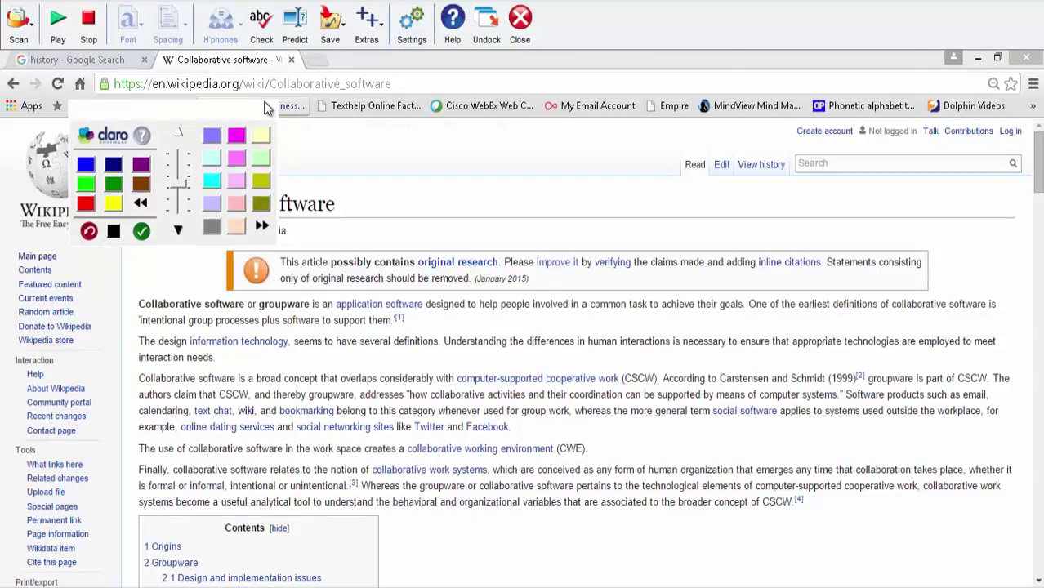
- Launch ClaroCapture, hide its notes pane and move the compact window clear of the article heading
click(367, 25)
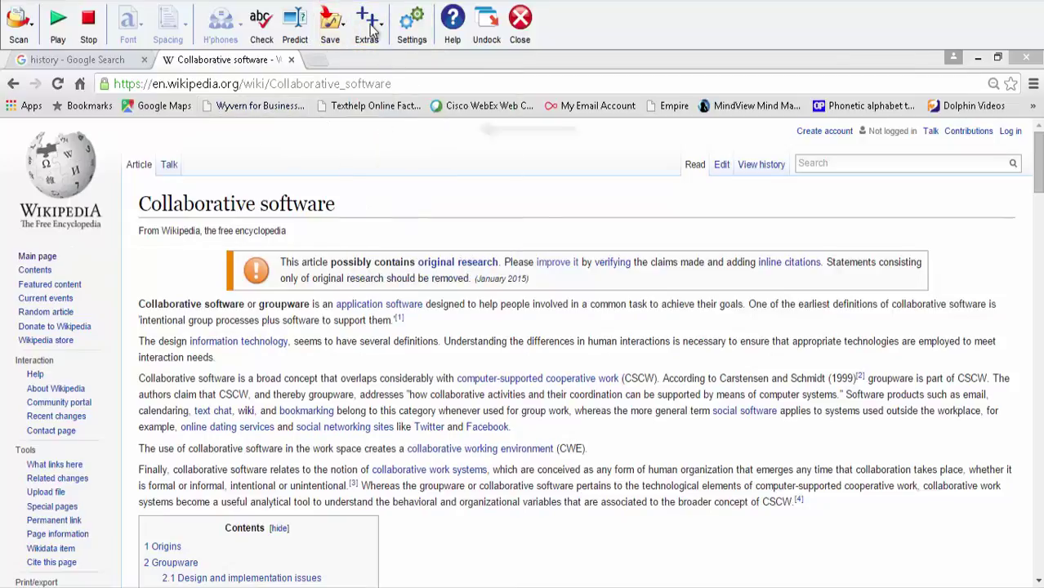
click(367, 25)
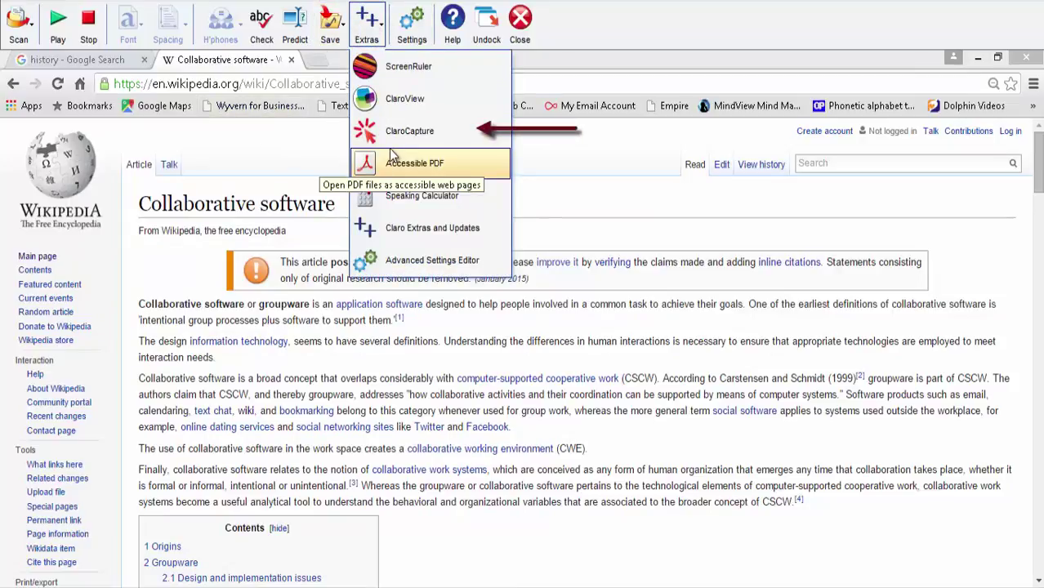
click(398, 132)
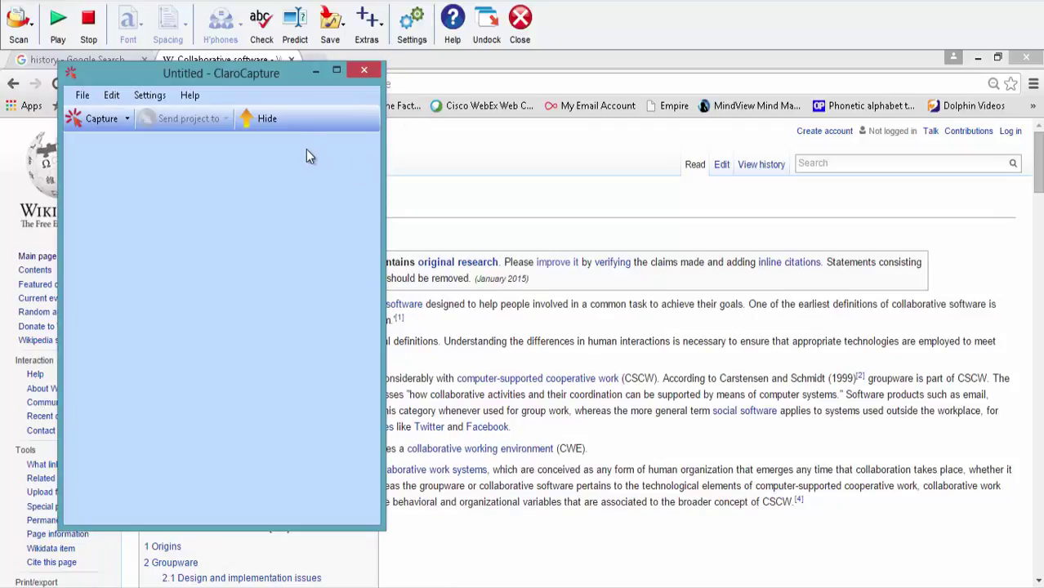
click(267, 125)
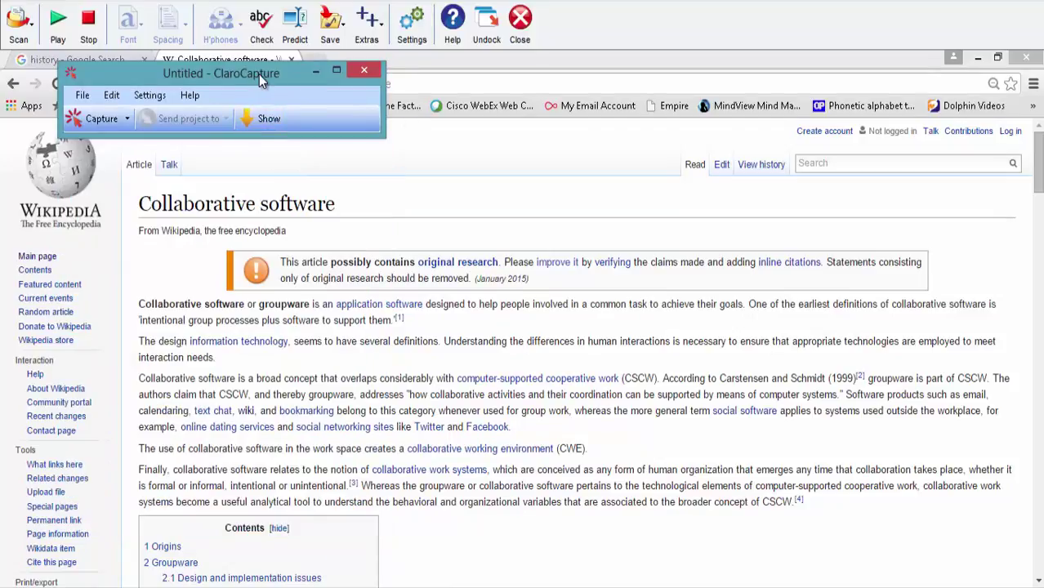
drag(259, 75, 191, 67)
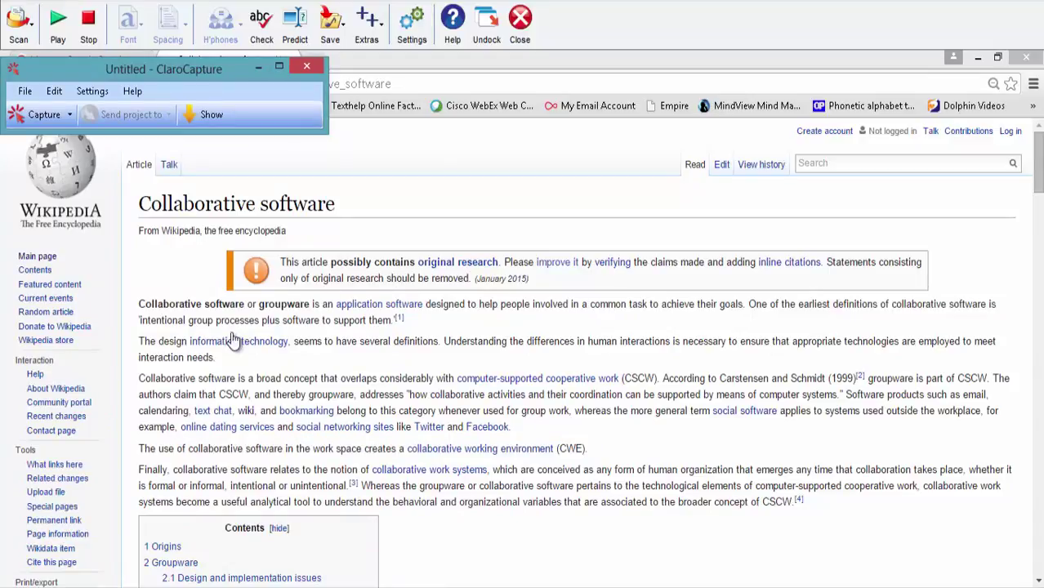
- Capture the first two paragraphs of the Collaborative software article in ClaroCapture and show the captured note
drag(141, 305, 532, 358)
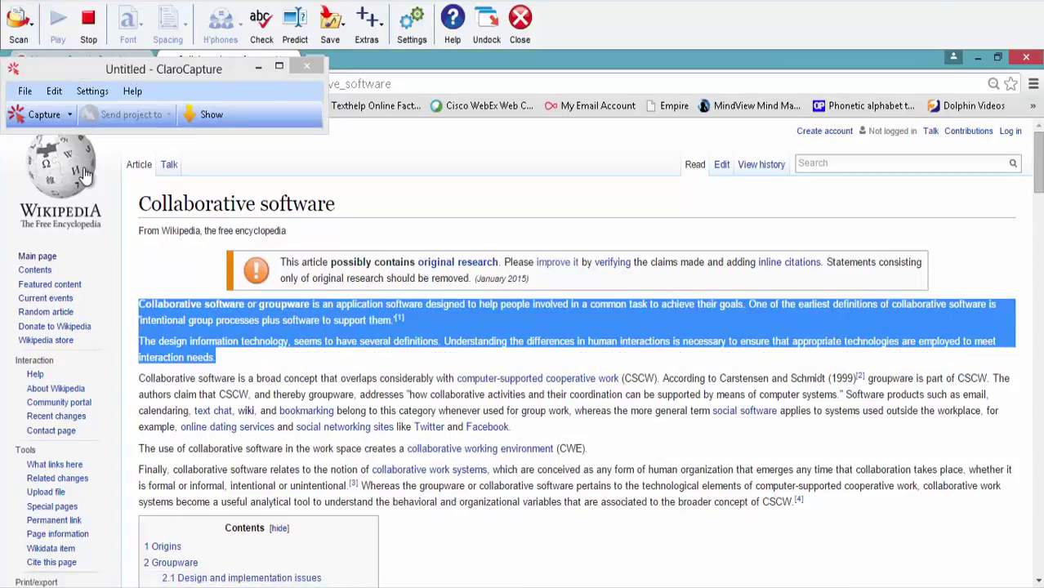
click(45, 116)
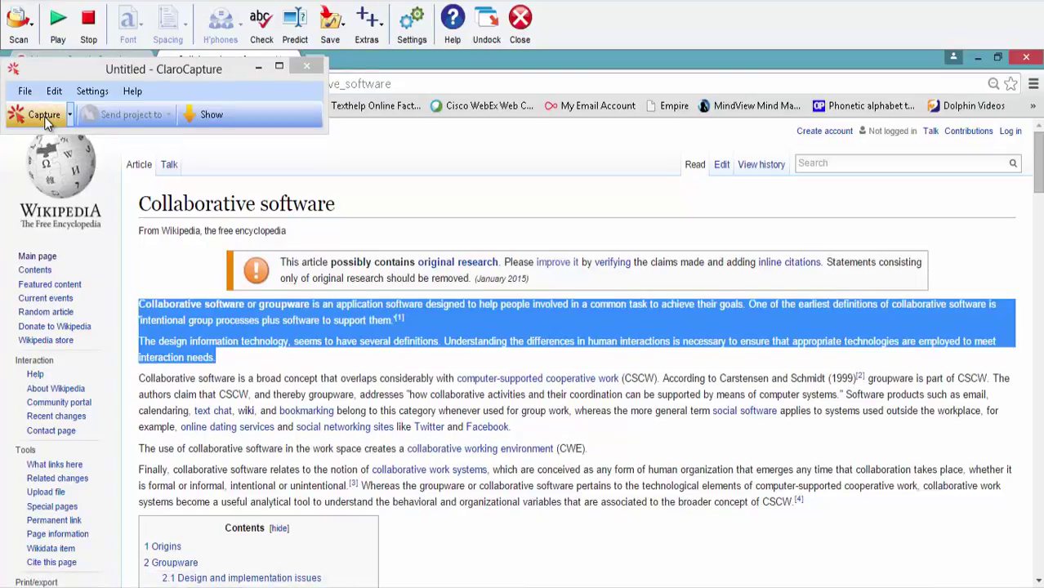
click(192, 116)
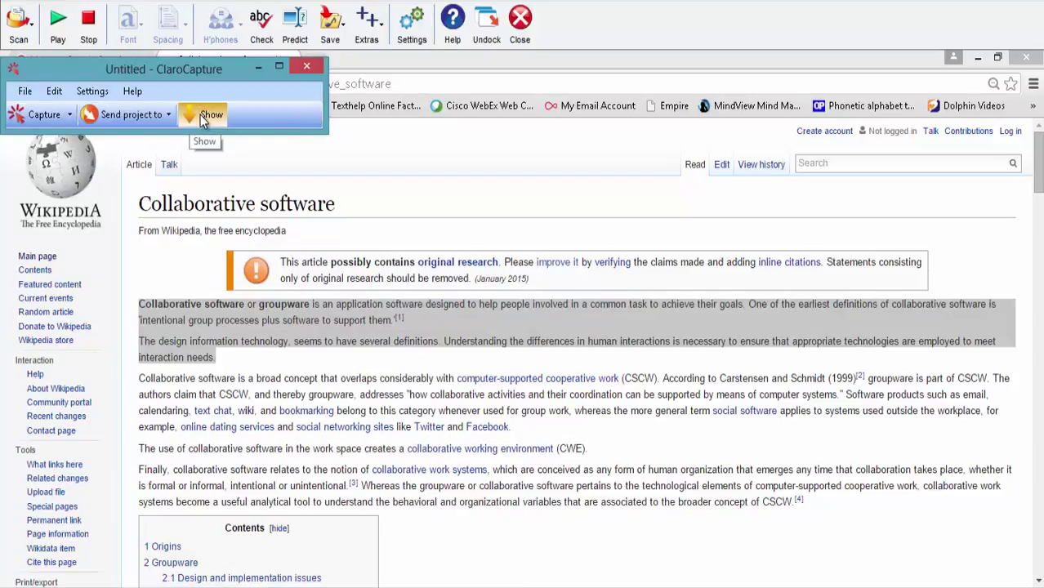
click(201, 114)
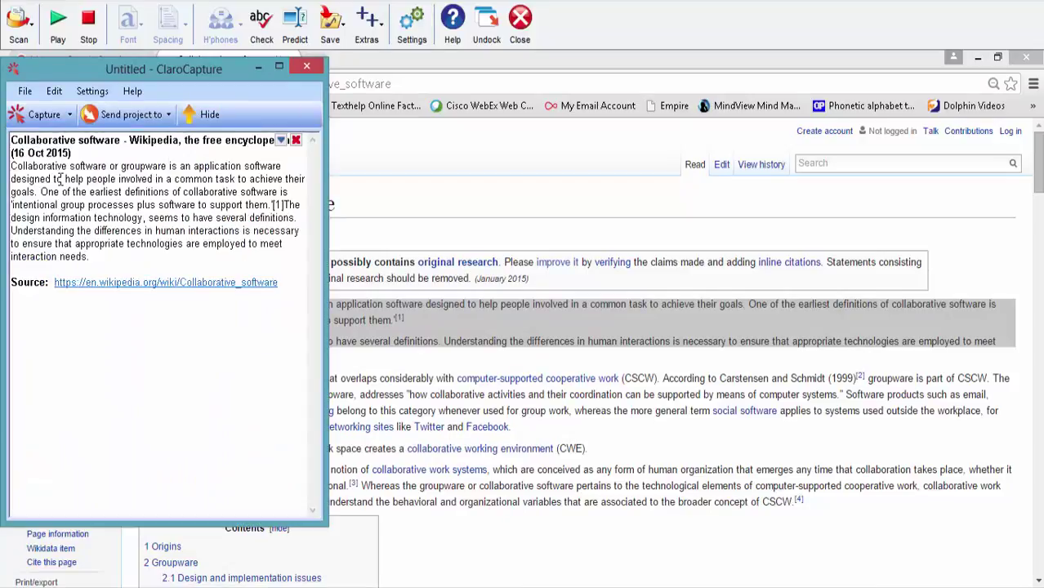
- Review the captured note, highlighting the date in its heading and checking the captured text
drag(73, 153, 11, 154)
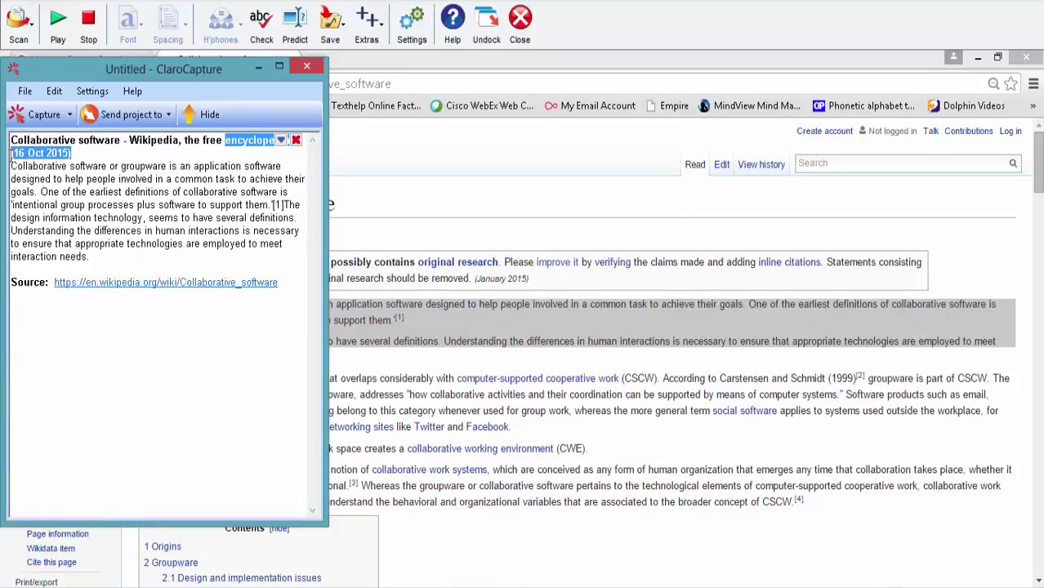
double_click(33, 165)
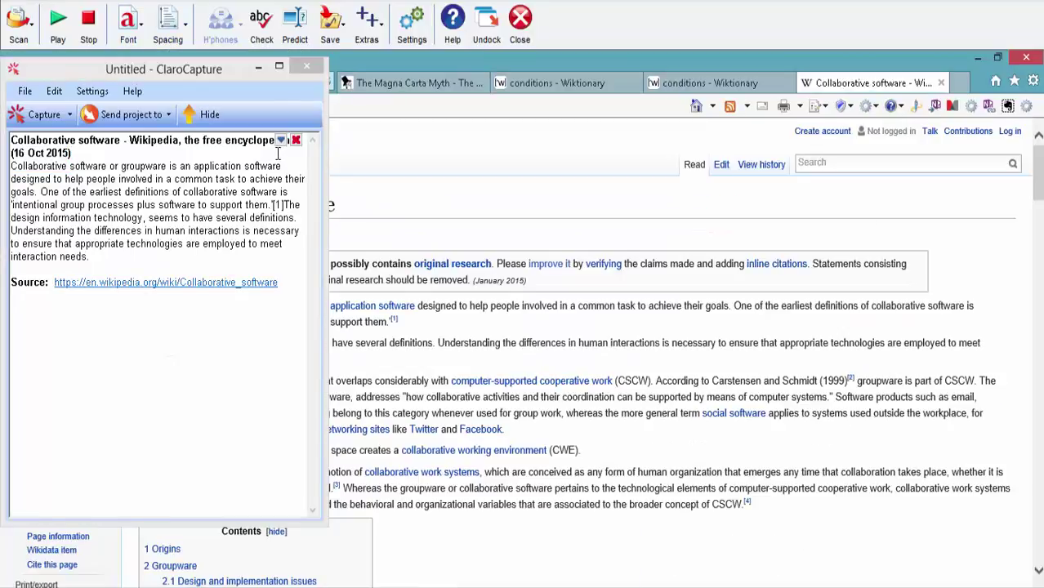
- Send the ClaroCapture project to Microsoft Word and briefly hide the notes pane to view the exported document
click(125, 120)
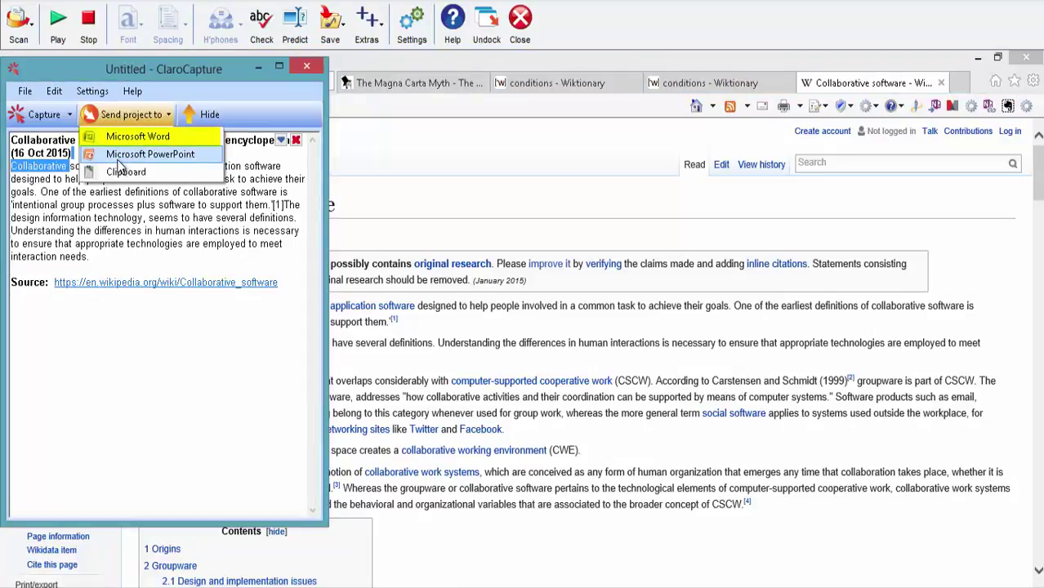
click(143, 140)
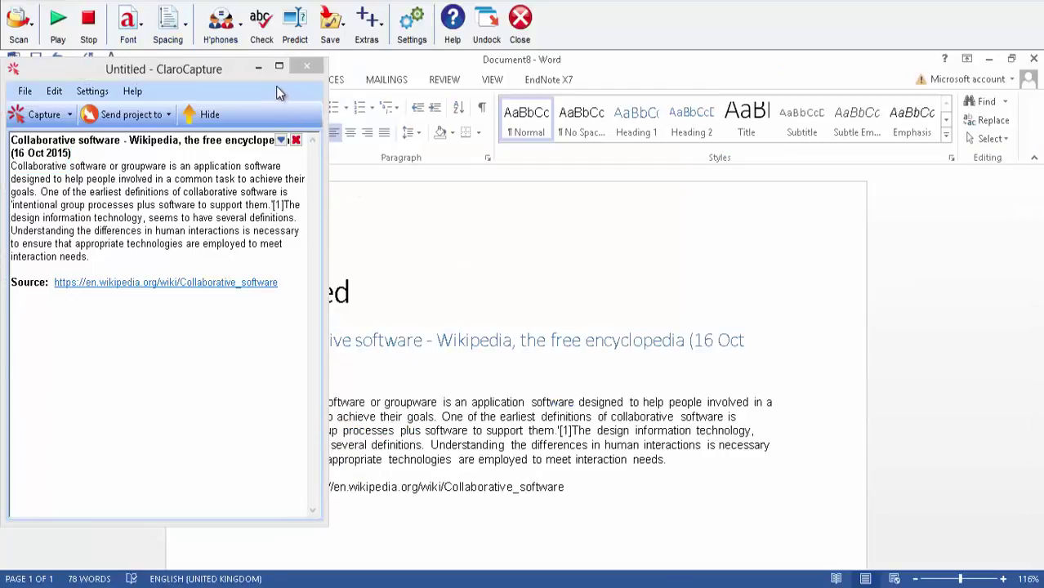
click(212, 119)
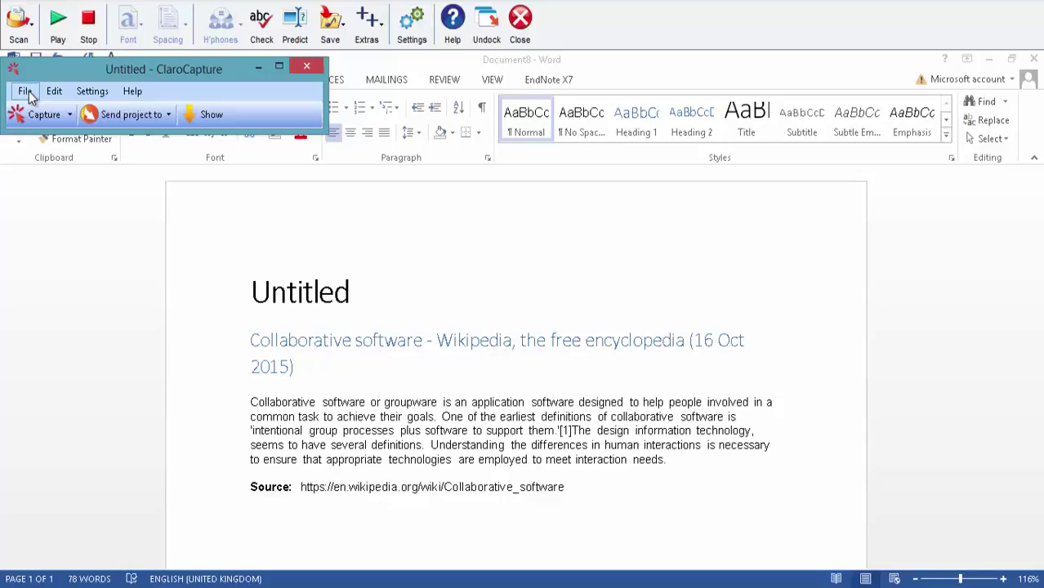
click(190, 114)
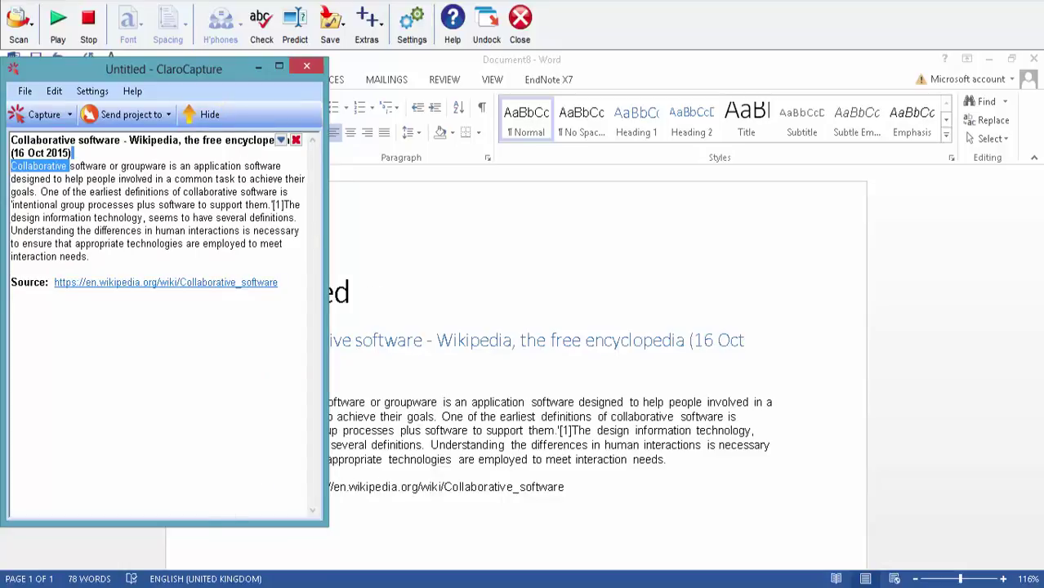
- Switch to the browser, hide the ClaroCapture notes pane and open Wikipedia's Current events page
key(alt+Tab)
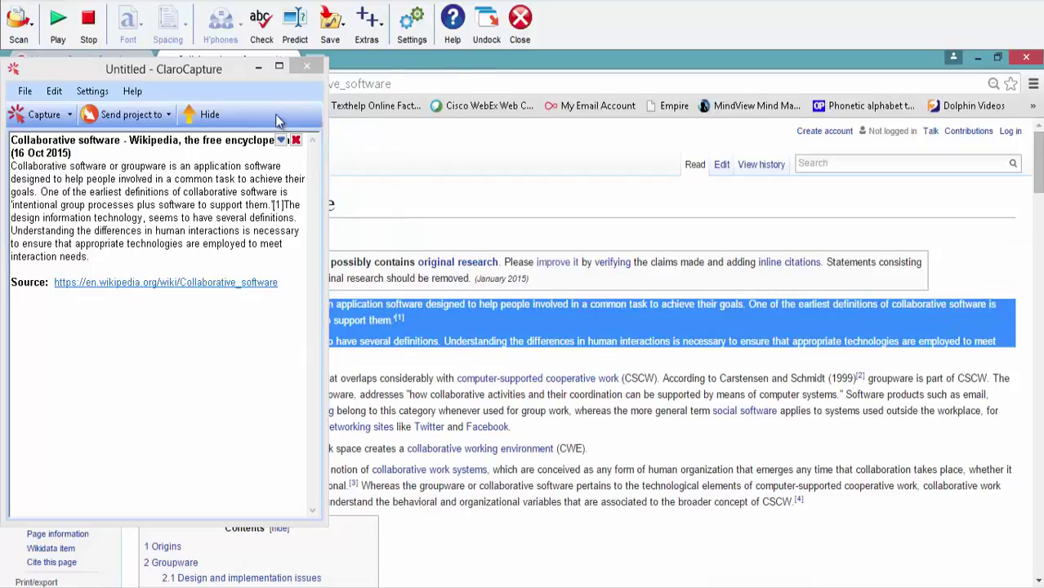
click(209, 115)
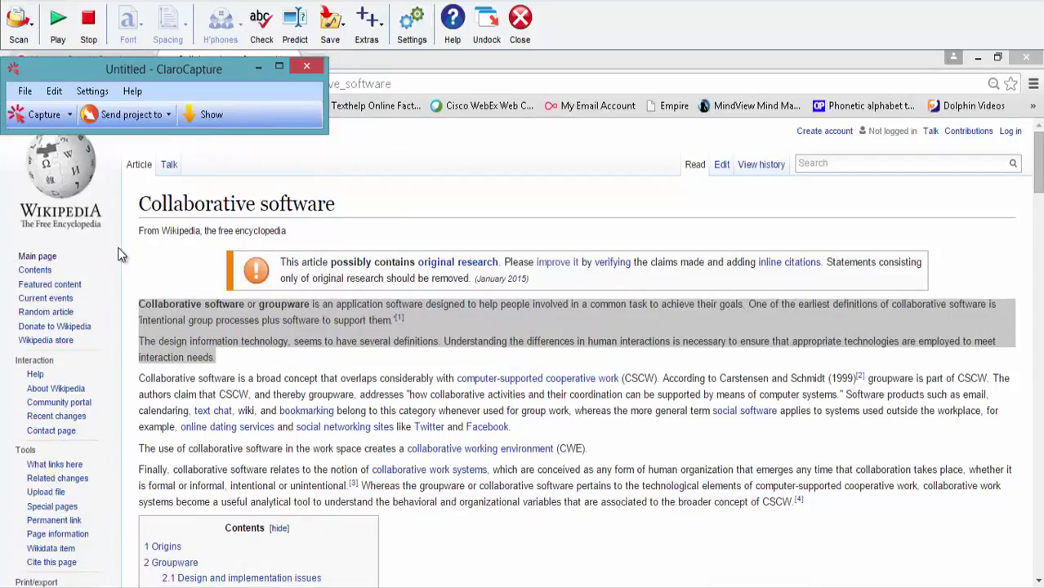
click(37, 299)
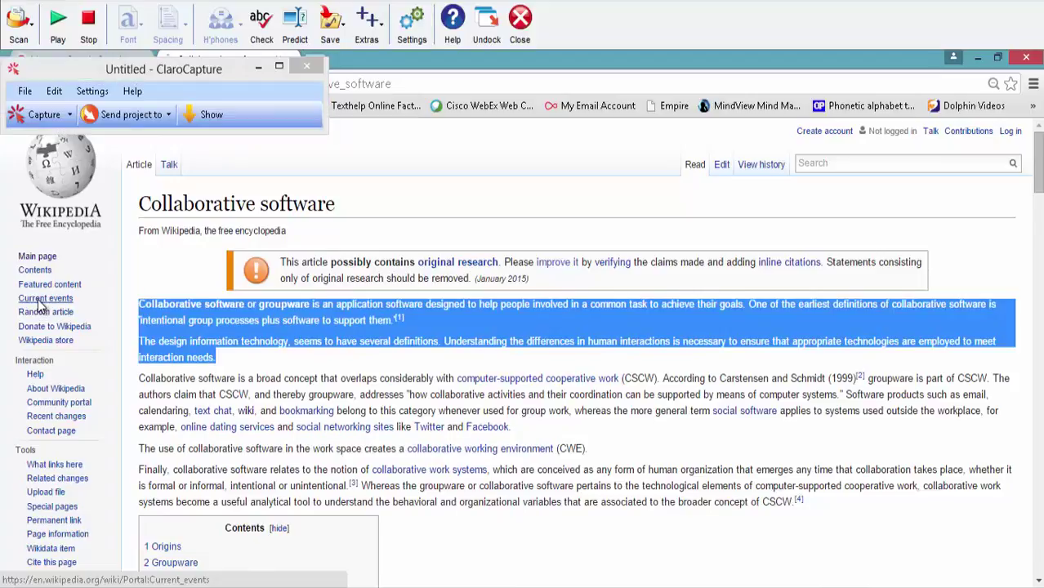
- Capture the 2015 Pacific typhoon season entry and the 2015 California drought heading in ClaroCapture, and show the notes pane
scroll(306, 447, down, 5)
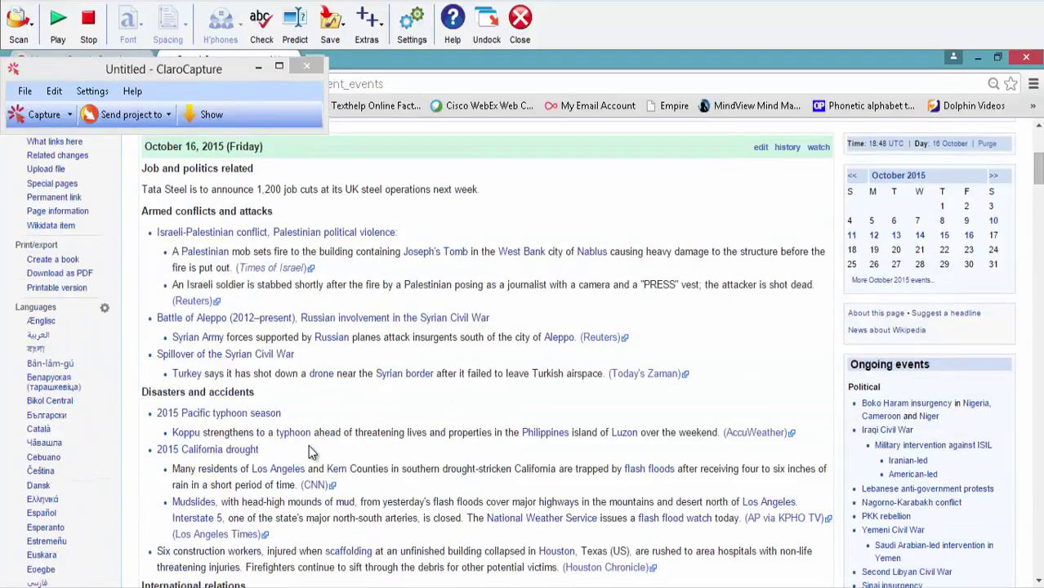
scroll(310, 451, down, 2)
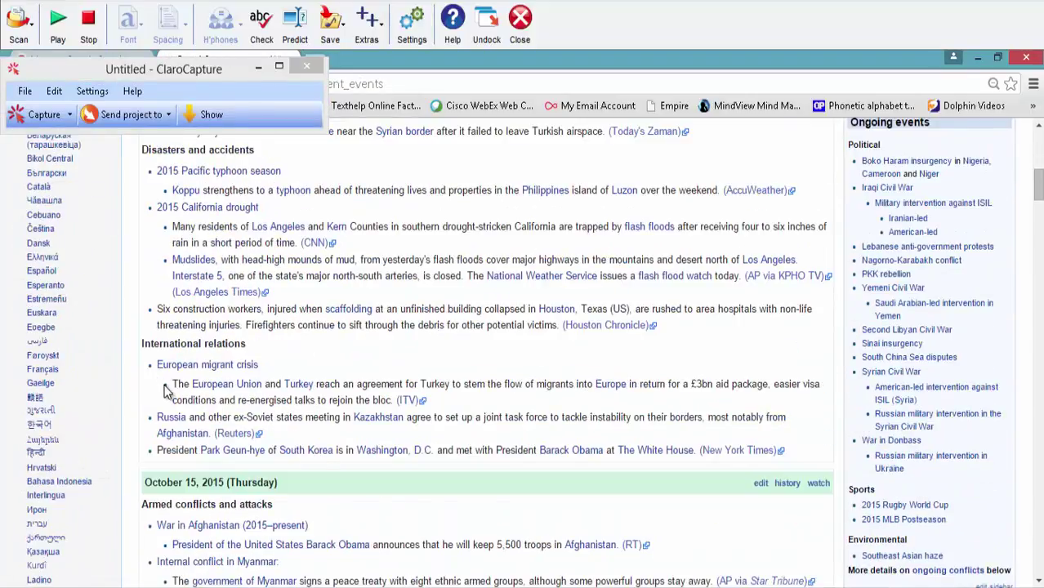
drag(145, 177, 583, 211)
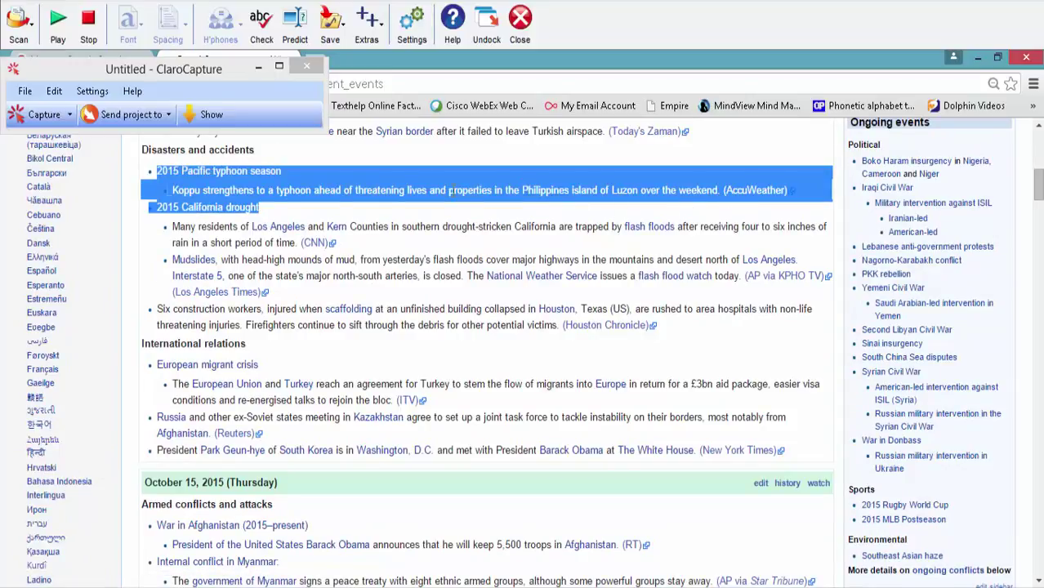
click(52, 115)
click(53, 117)
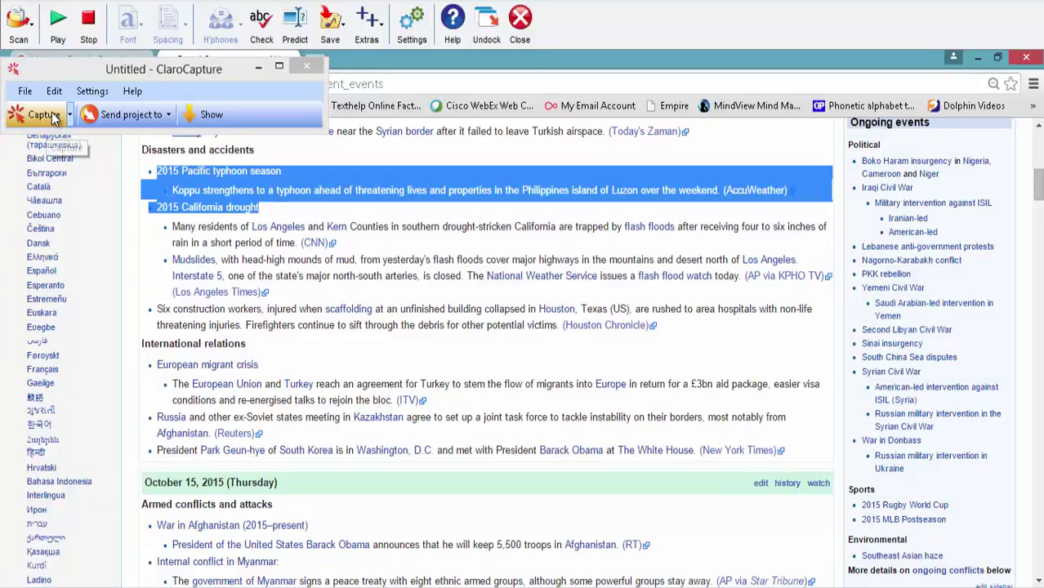
click(200, 114)
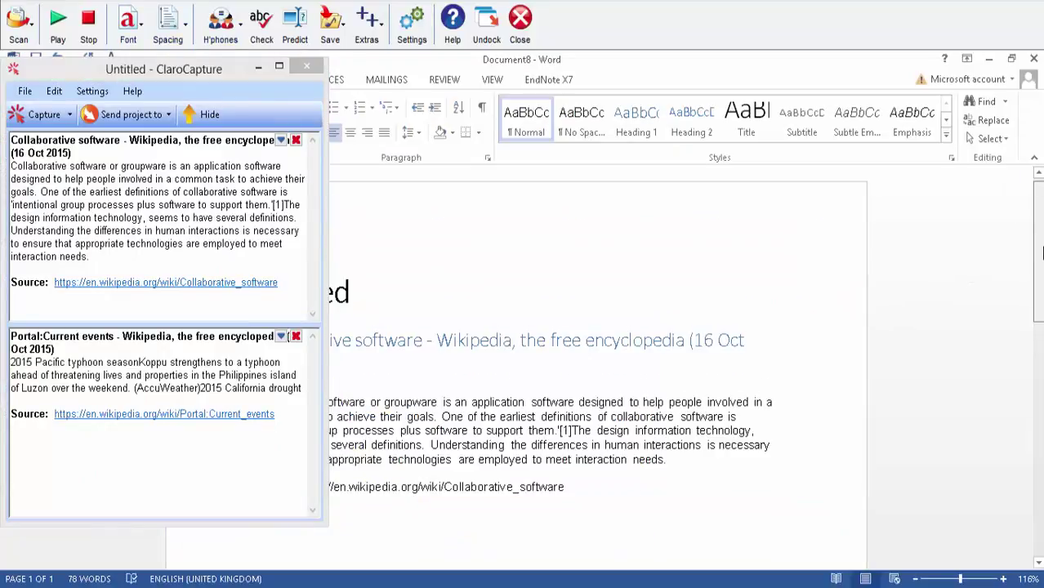
- Send only the Portal:Current events note to the current Microsoft Word document, below the Collaborative software text
scroll(731, 196, down, 5)
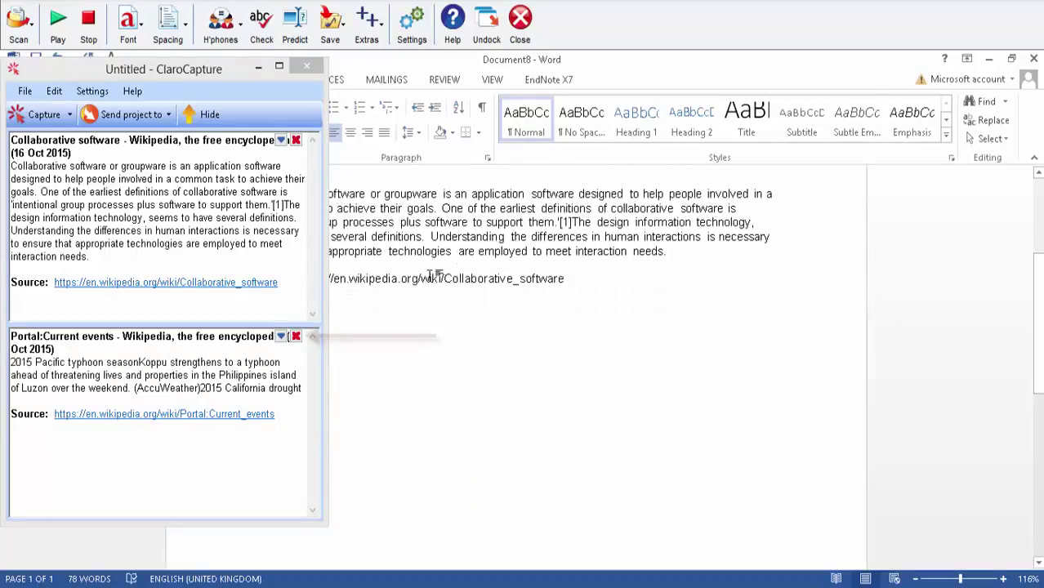
click(280, 338)
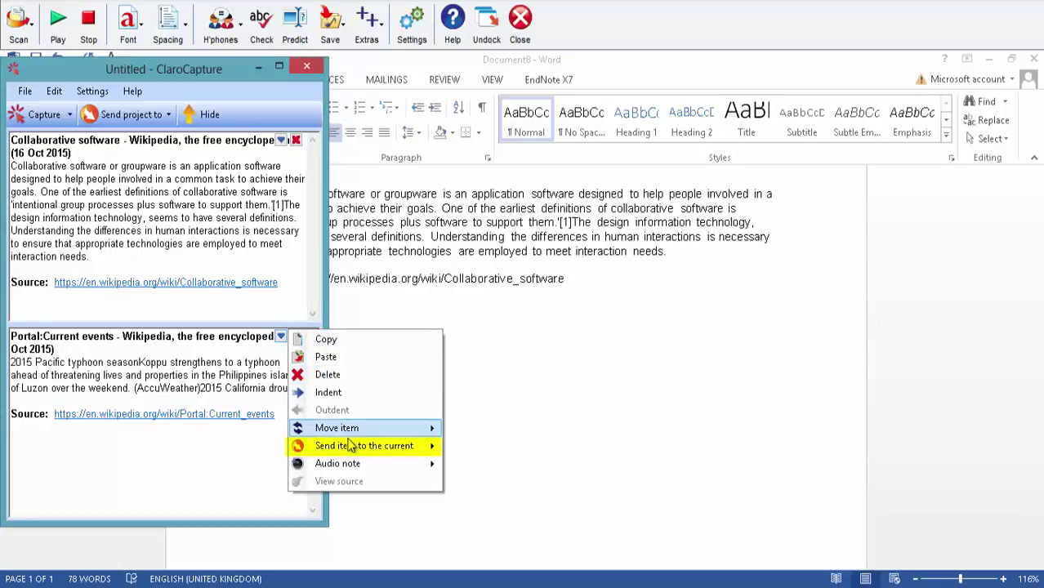
mouse_move(349, 451)
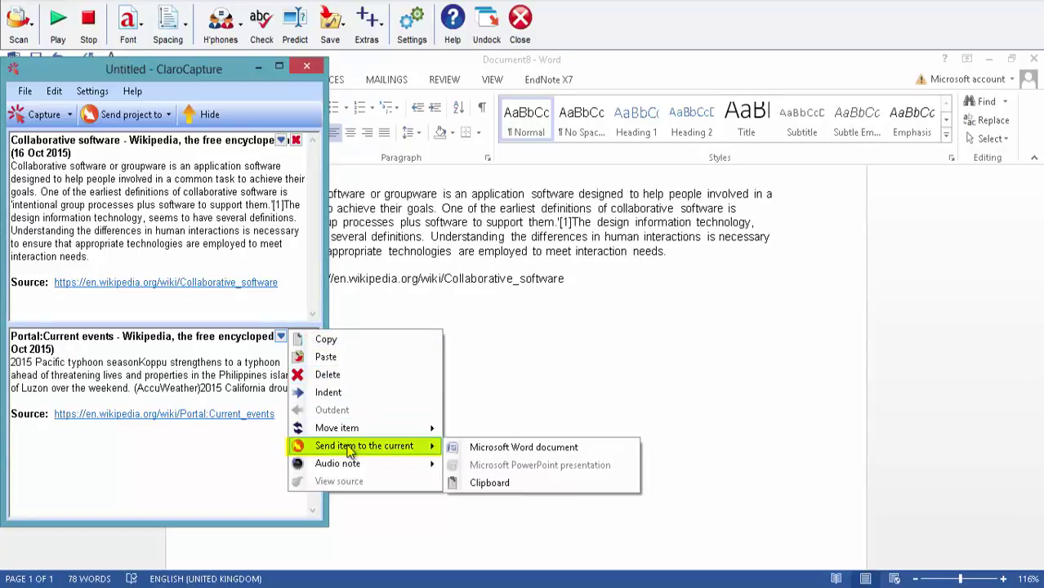
click(481, 448)
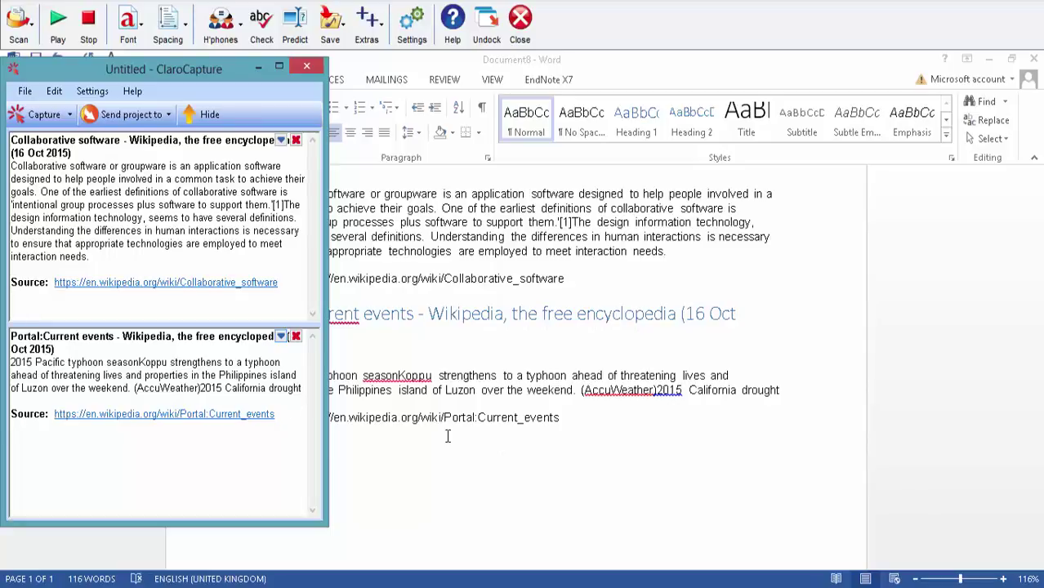
- Indent the Portal:Current events note in ClaroCapture and outdent it again
click(280, 336)
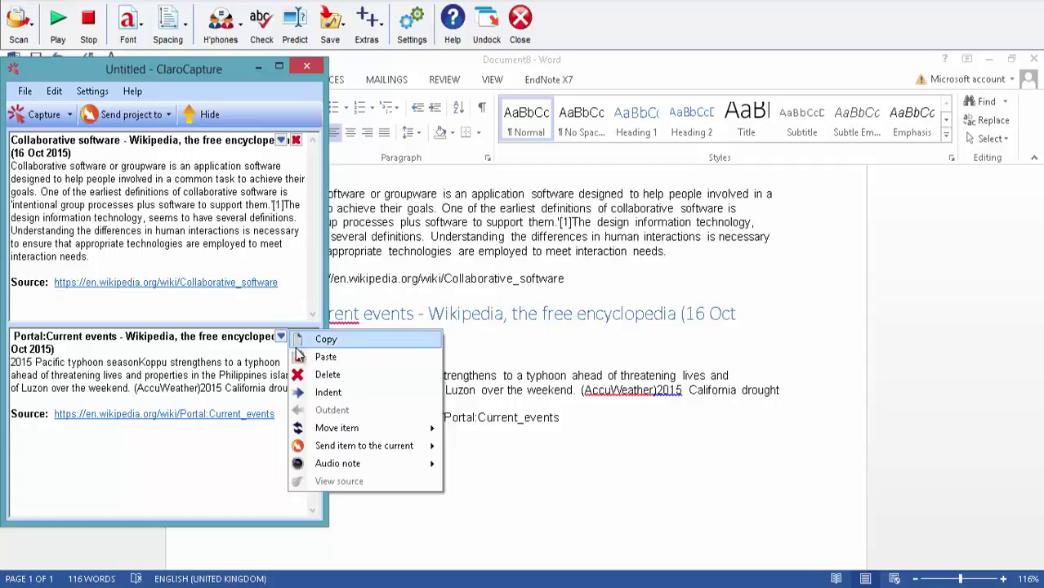
click(302, 393)
click(280, 336)
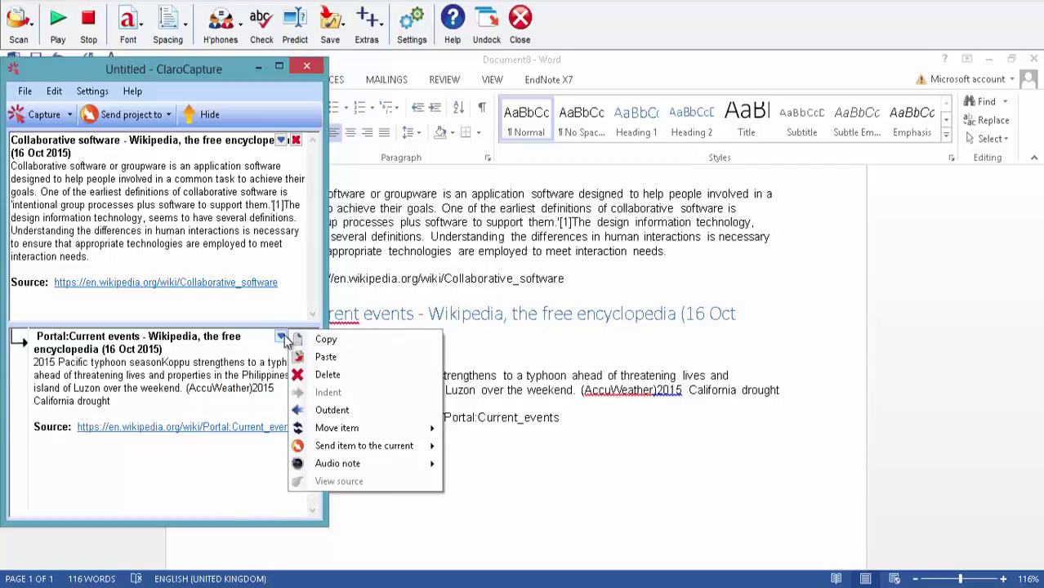
click(328, 414)
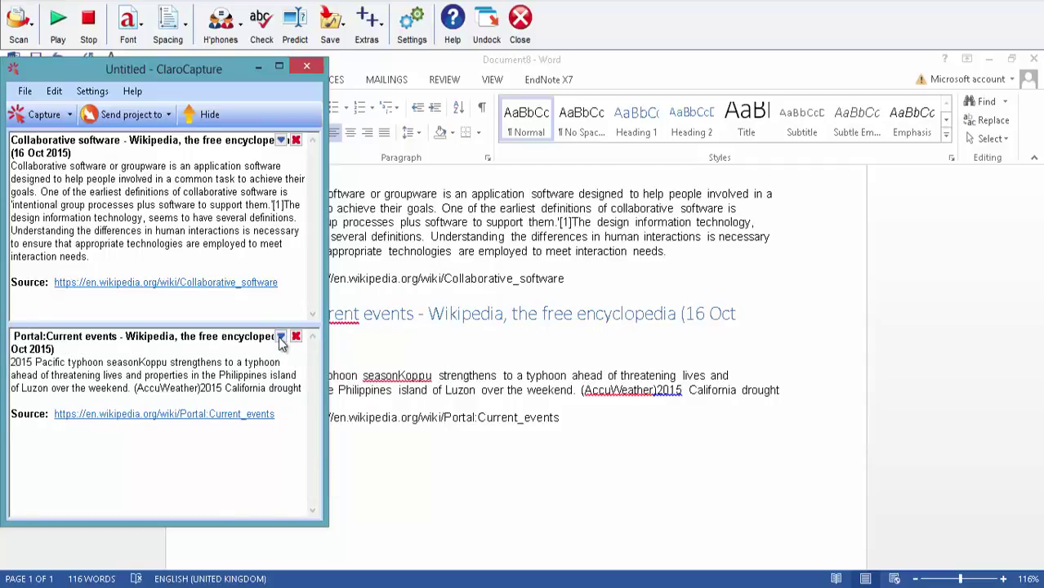
- Move the Portal:Current events note to the top of the ClaroCapture project
click(281, 337)
mouse_move(336, 428)
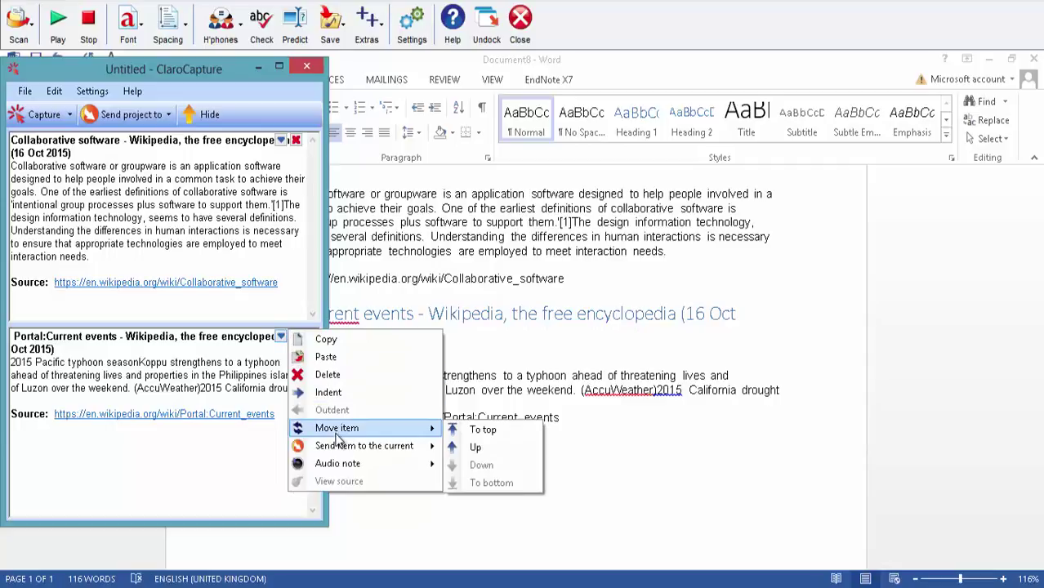
click(481, 433)
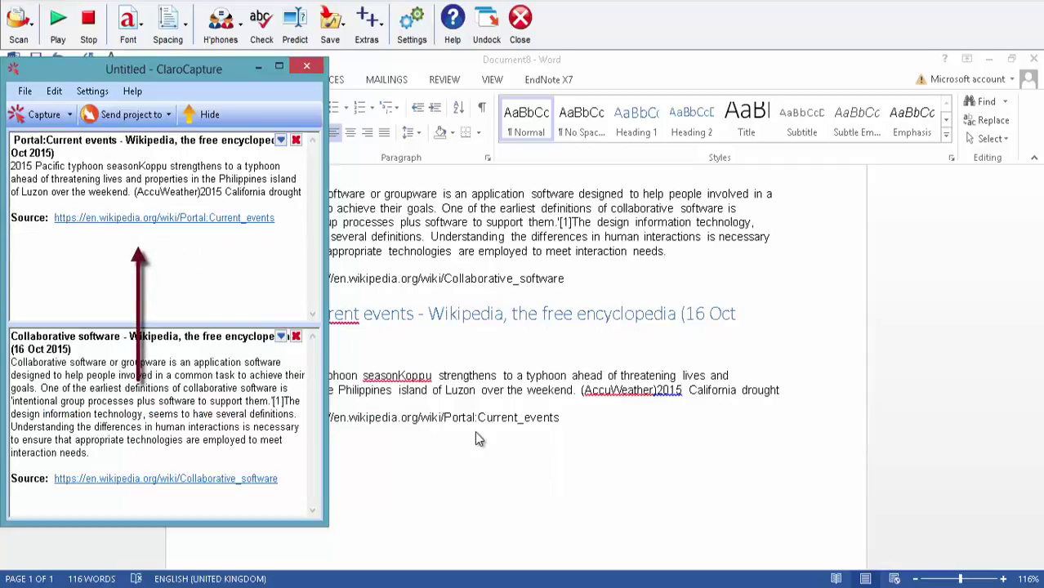
- Record an audio note for the Portal:Current events item and stop the recording
click(281, 142)
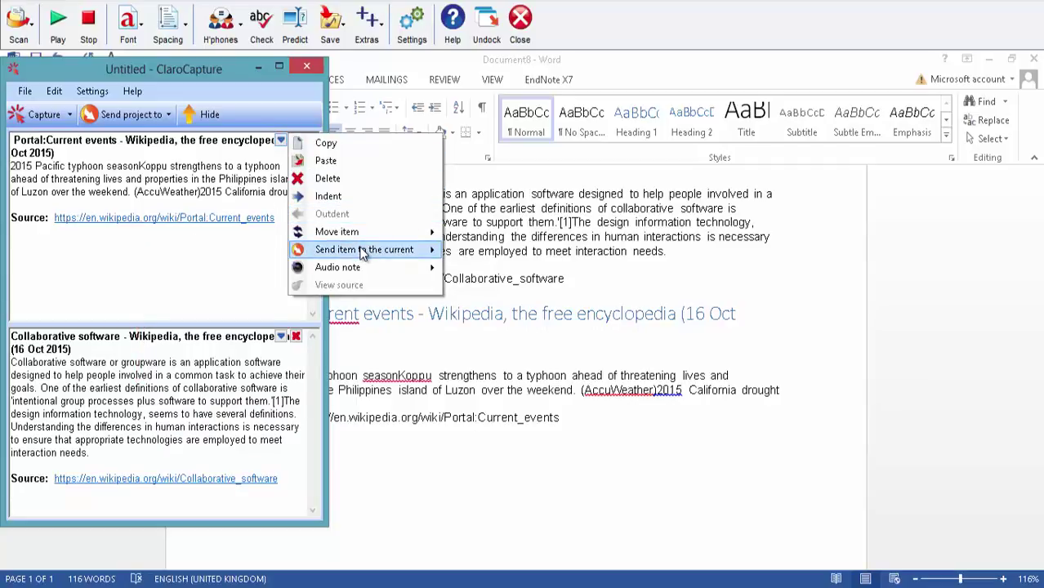
mouse_move(361, 249)
mouse_move(357, 268)
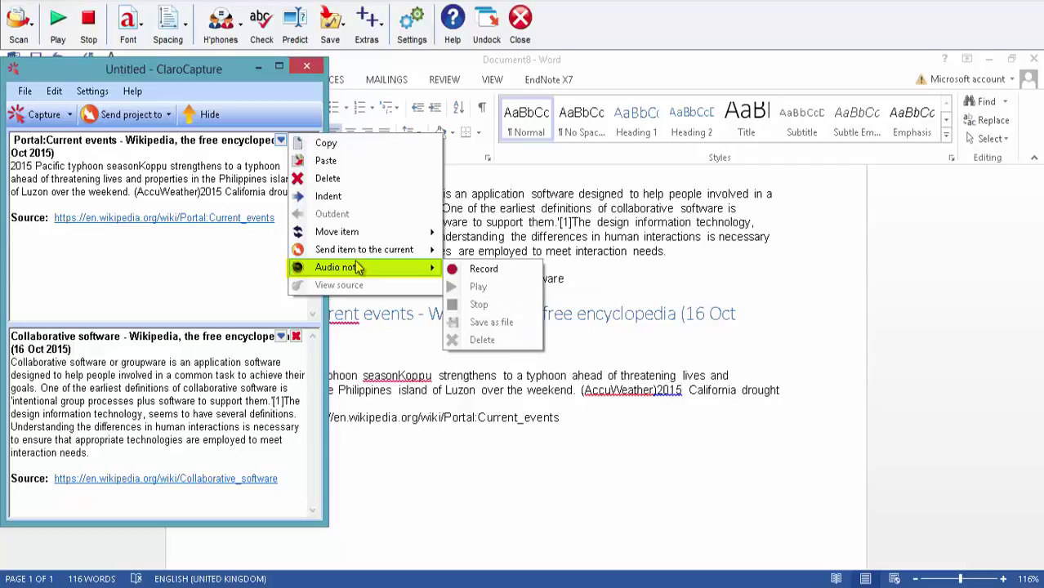
click(462, 272)
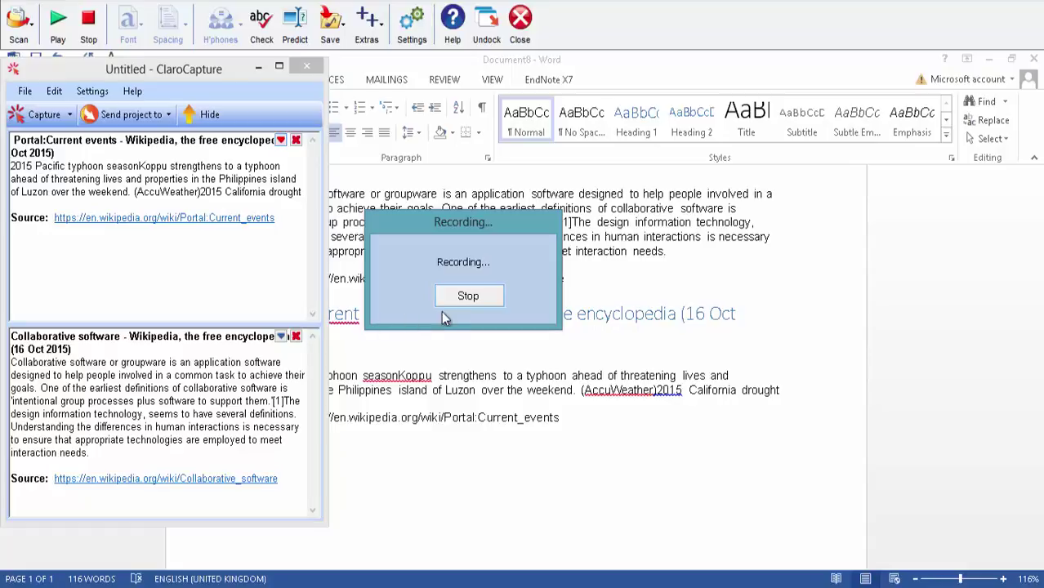
click(457, 296)
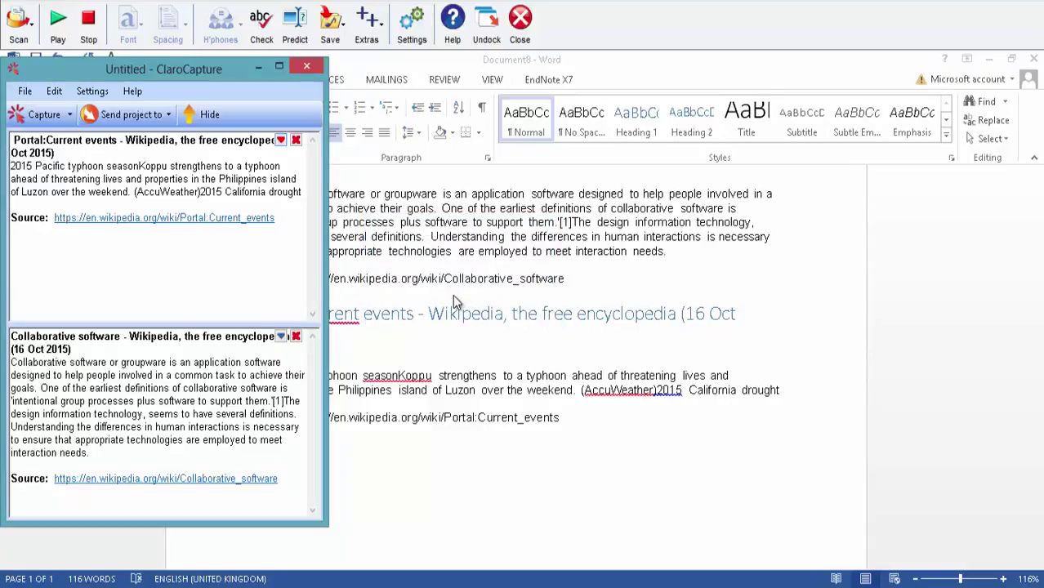
- Review the playback, save and delete options for the Portal:Current events audio note, and dismiss them
click(280, 141)
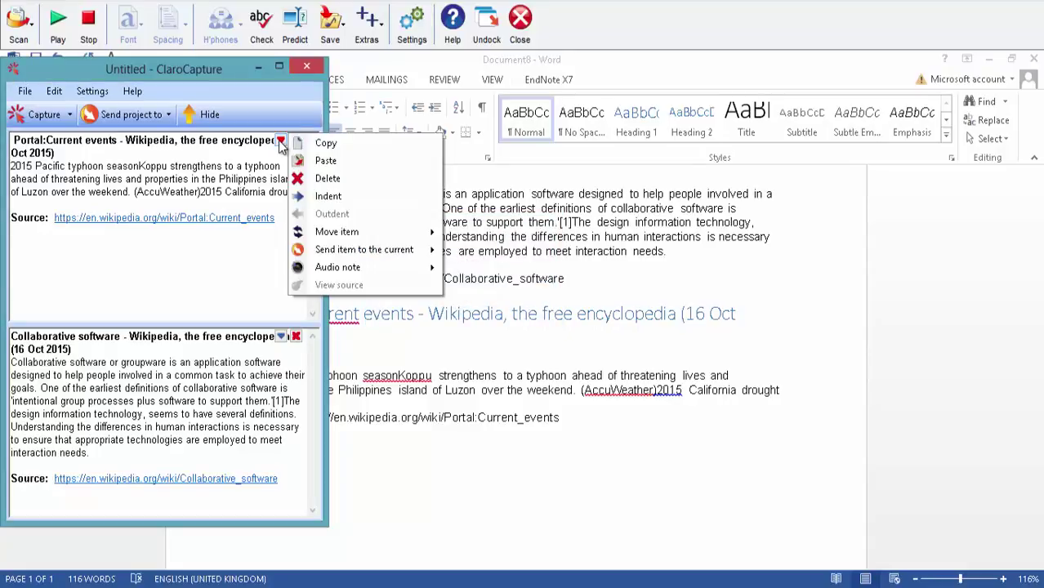
mouse_move(311, 268)
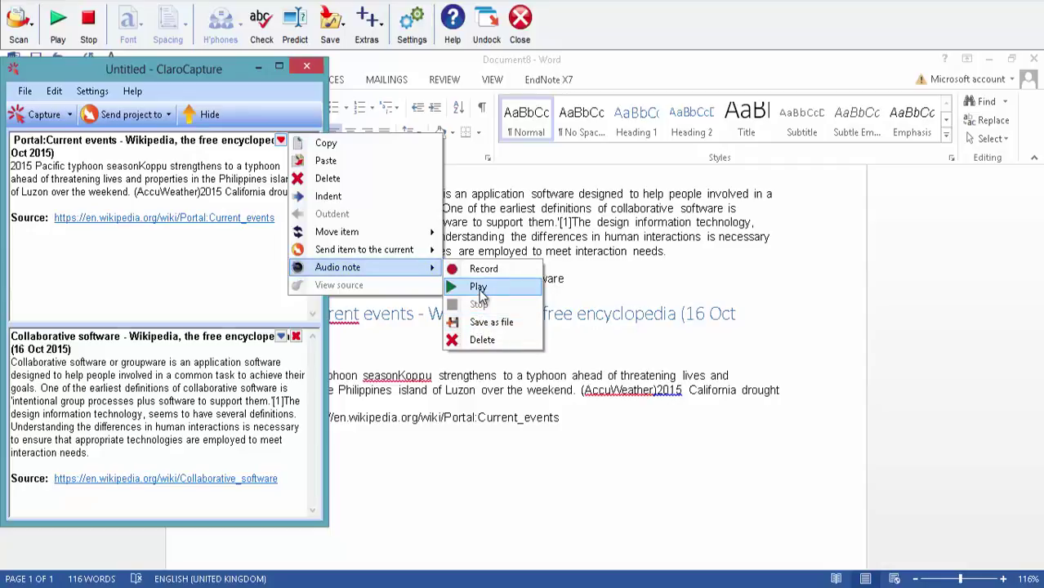
click(214, 74)
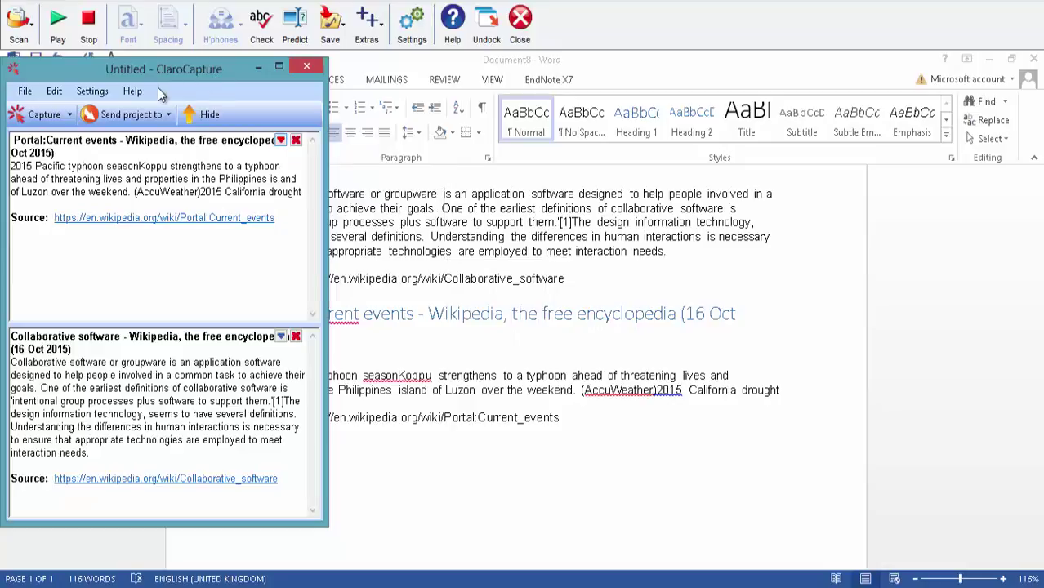
- Turn on the ClaroCapture export setting that creates a bibliography in Word
click(54, 91)
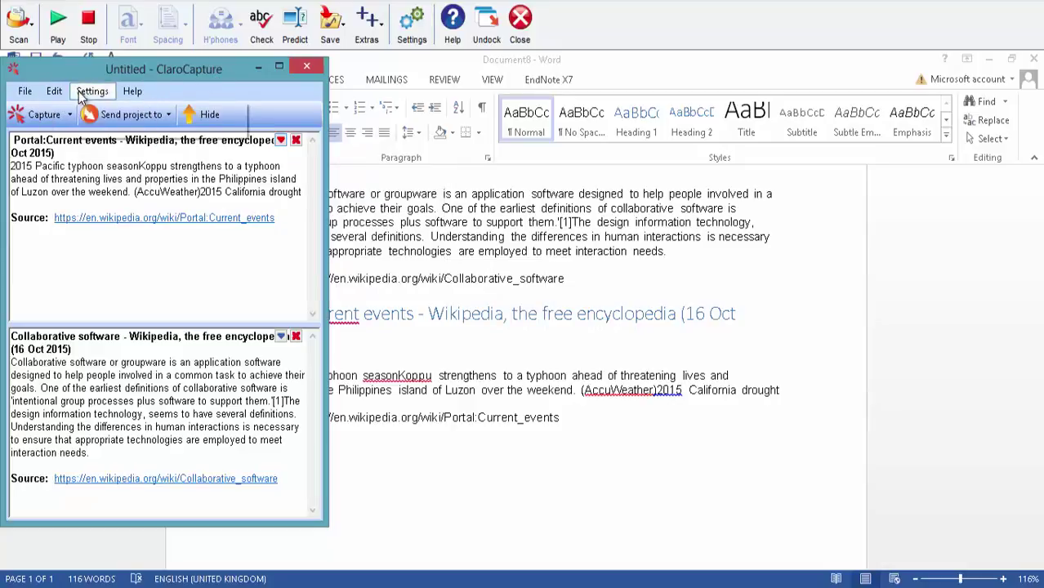
click(90, 91)
mouse_move(94, 109)
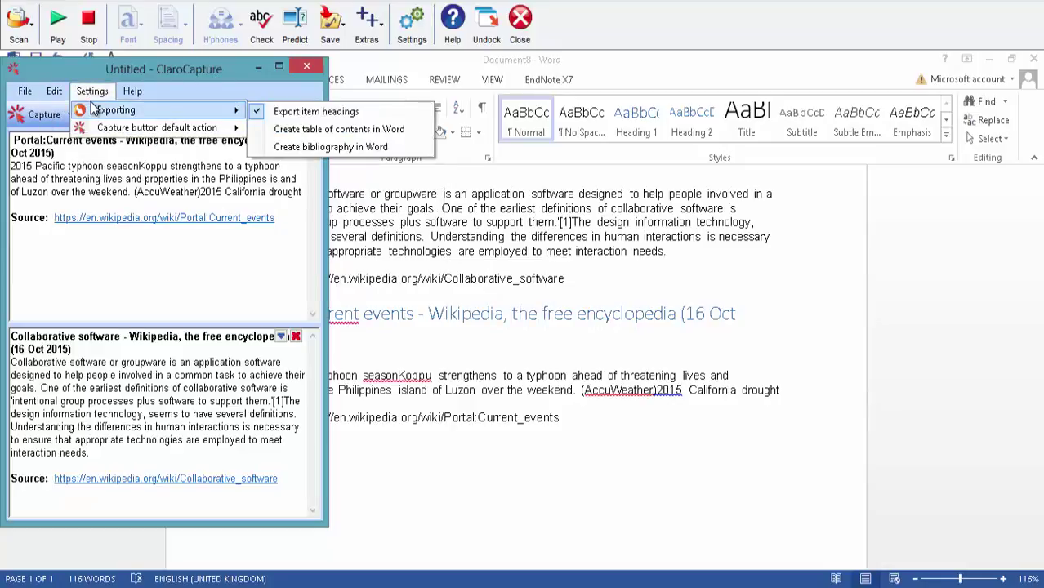
key(Up)
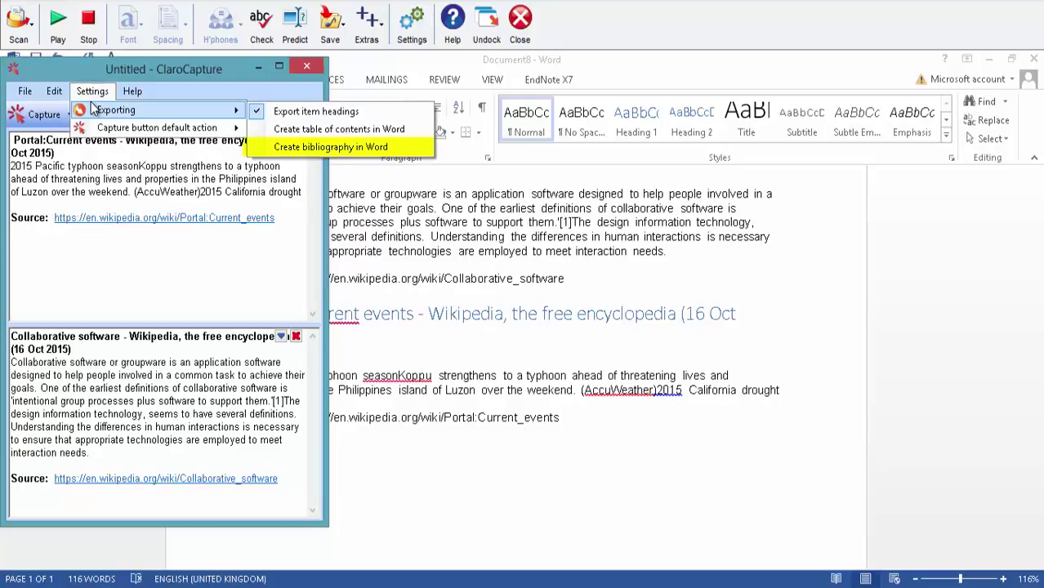
click(281, 148)
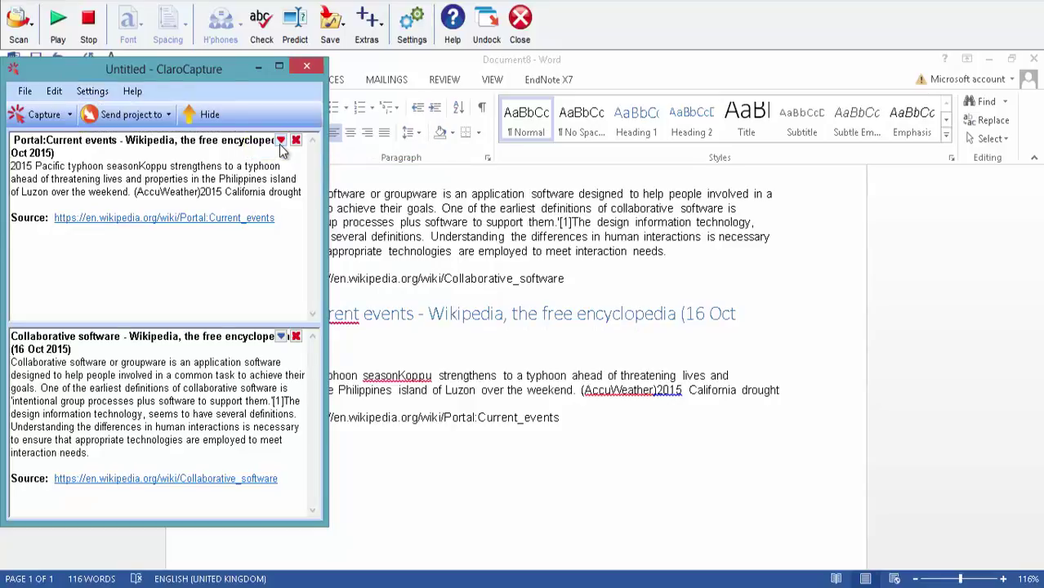
- Send the ClaroCapture project to a new Word document with a bibliography, and hide the notes pane to view it
click(139, 117)
click(139, 136)
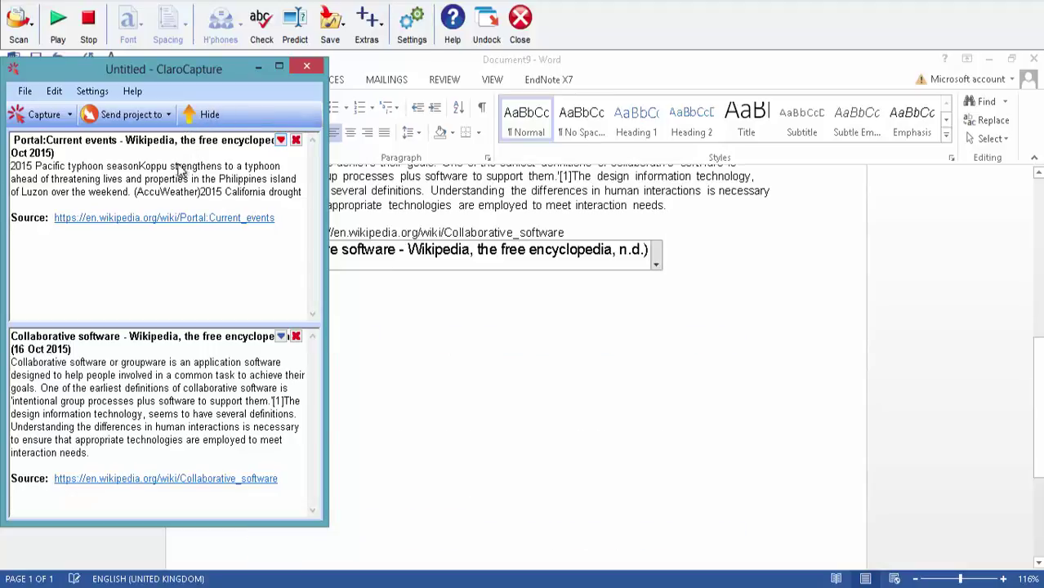
click(202, 115)
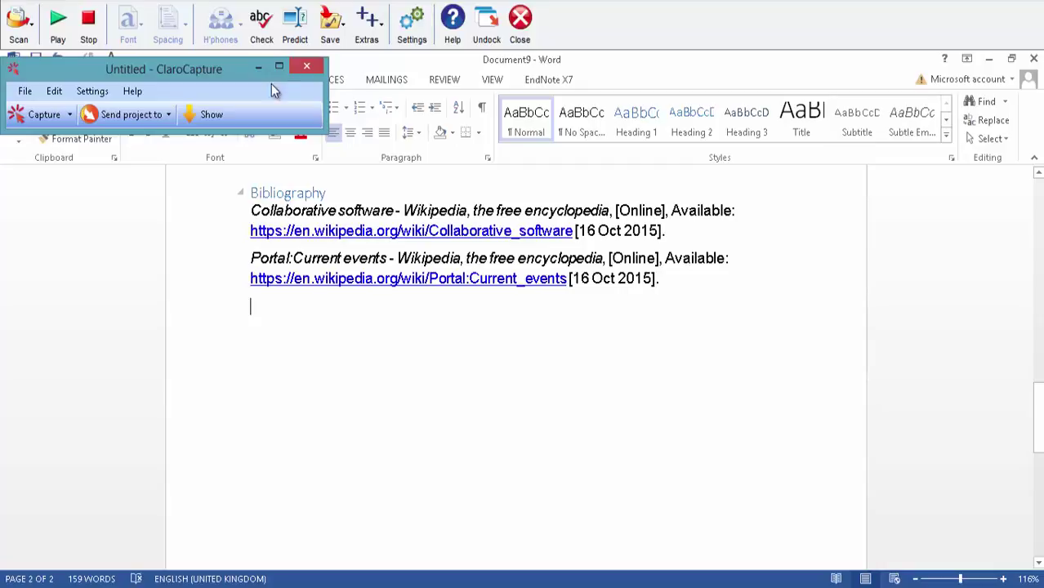
click(37, 115)
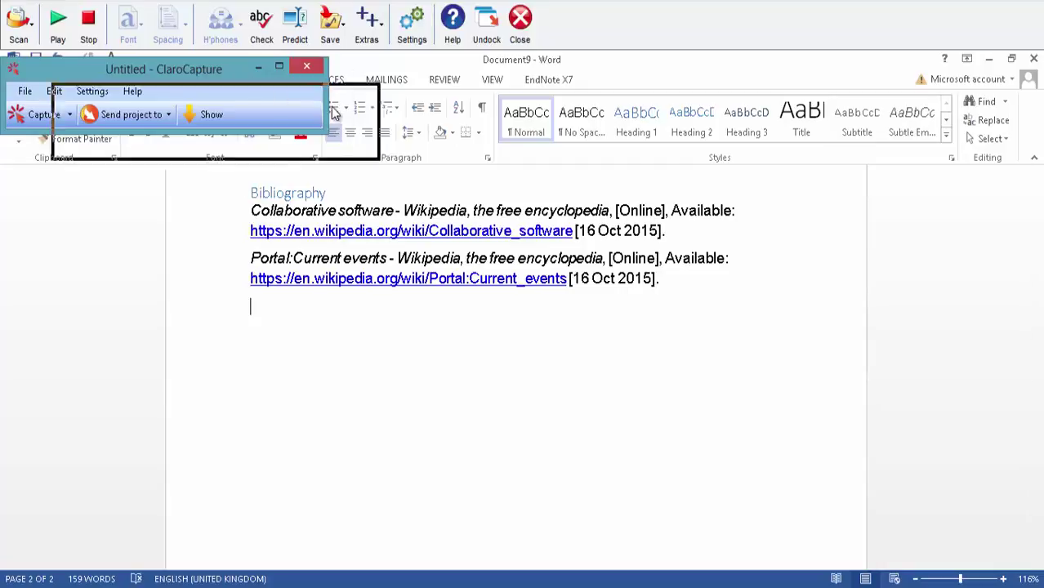
- Check the citation style choices for the Word bibliography, keeping the Harvard style
click(690, 114)
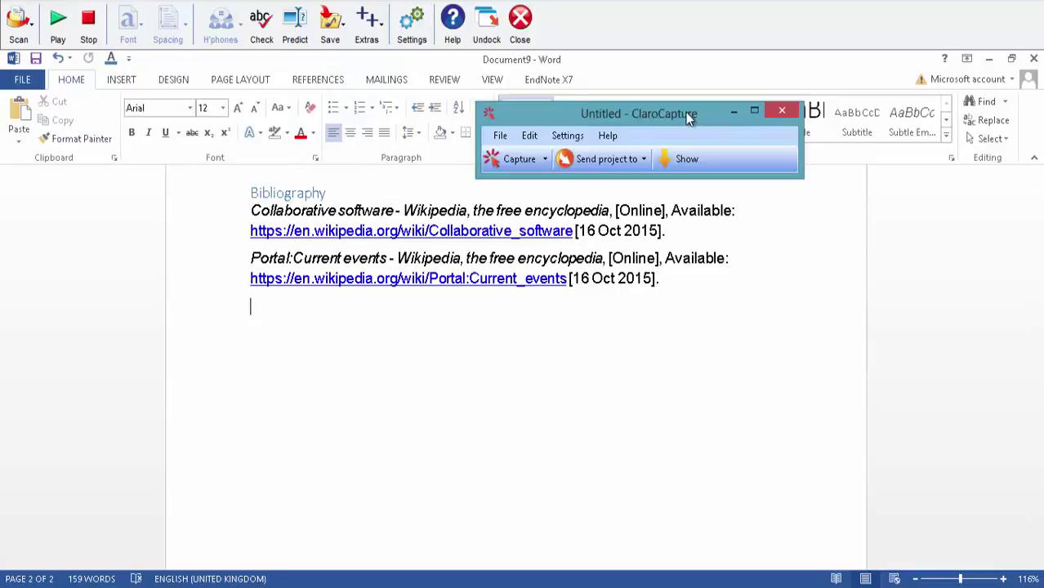
click(317, 80)
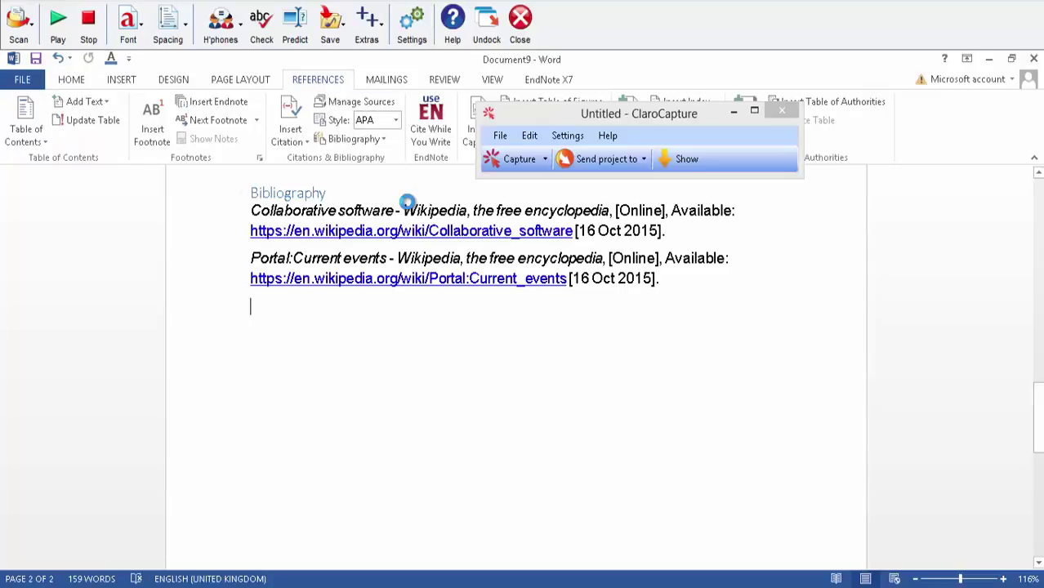
click(404, 209)
click(395, 120)
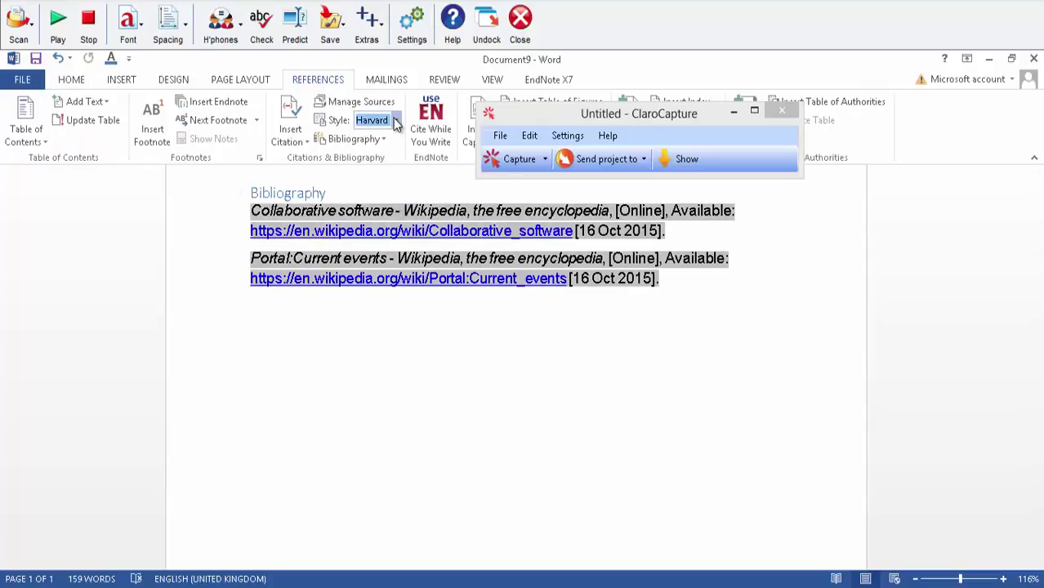
click(401, 318)
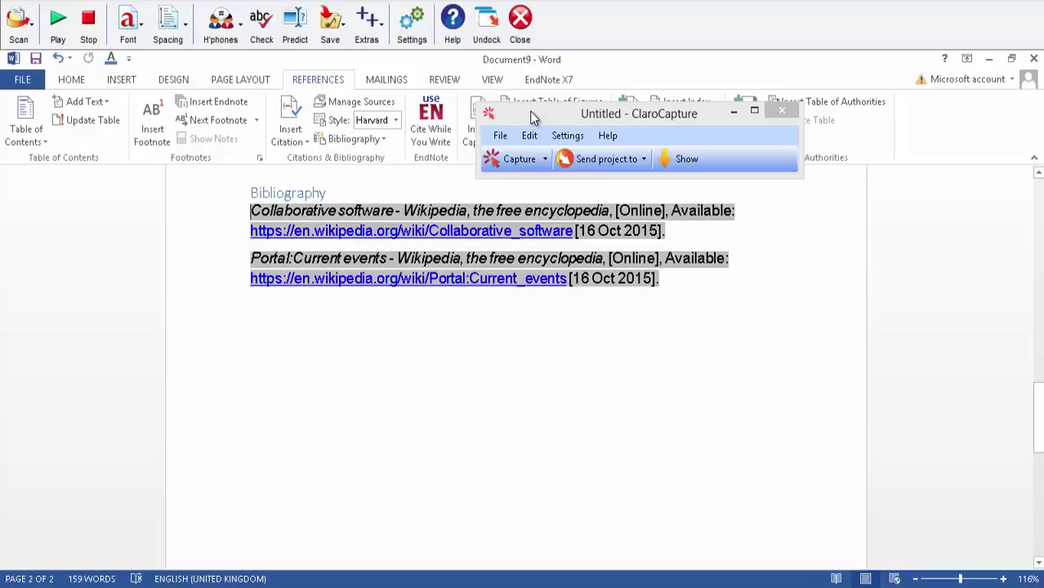
- Review ClaroCapture's default action settings for capturing and the available capture types, including highlighted text in Word
drag(595, 118, 169, 82)
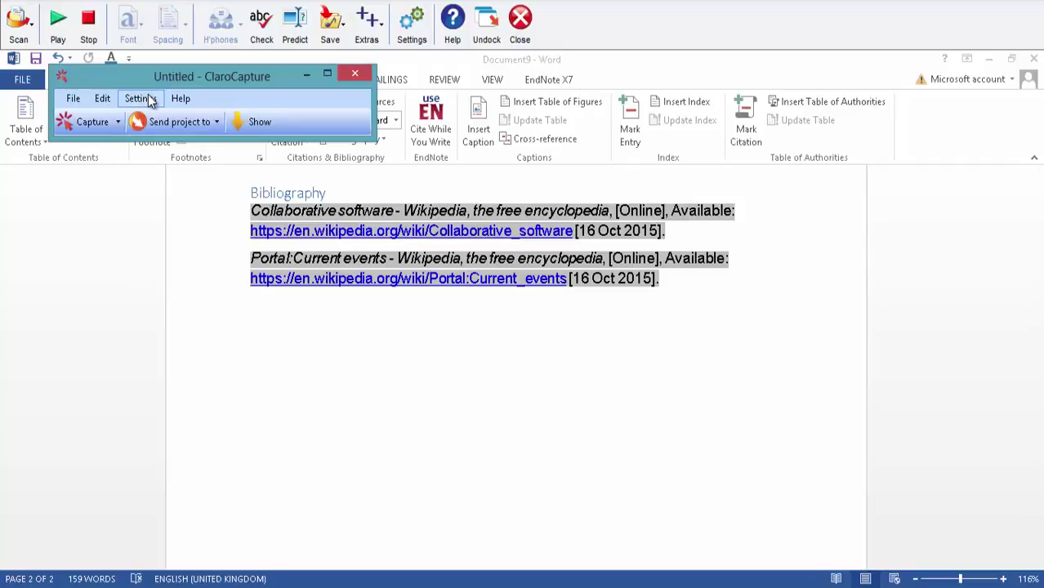
click(141, 98)
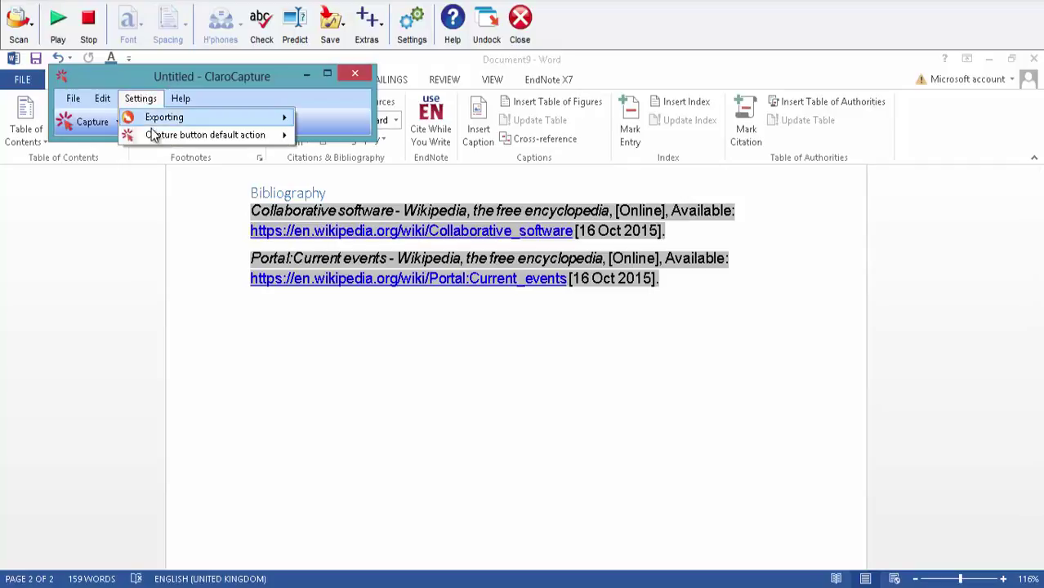
mouse_move(151, 132)
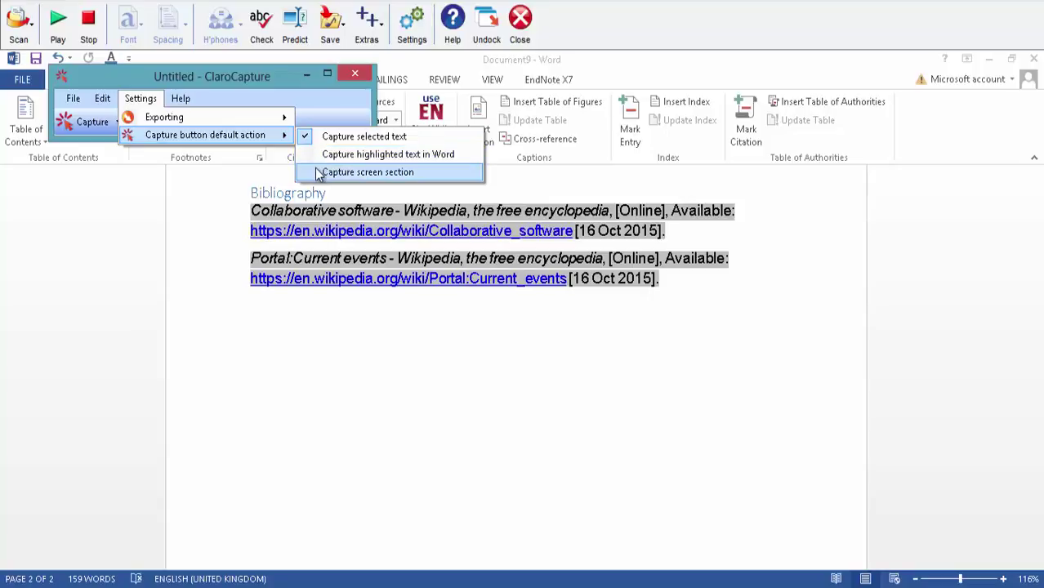
click(351, 172)
click(139, 98)
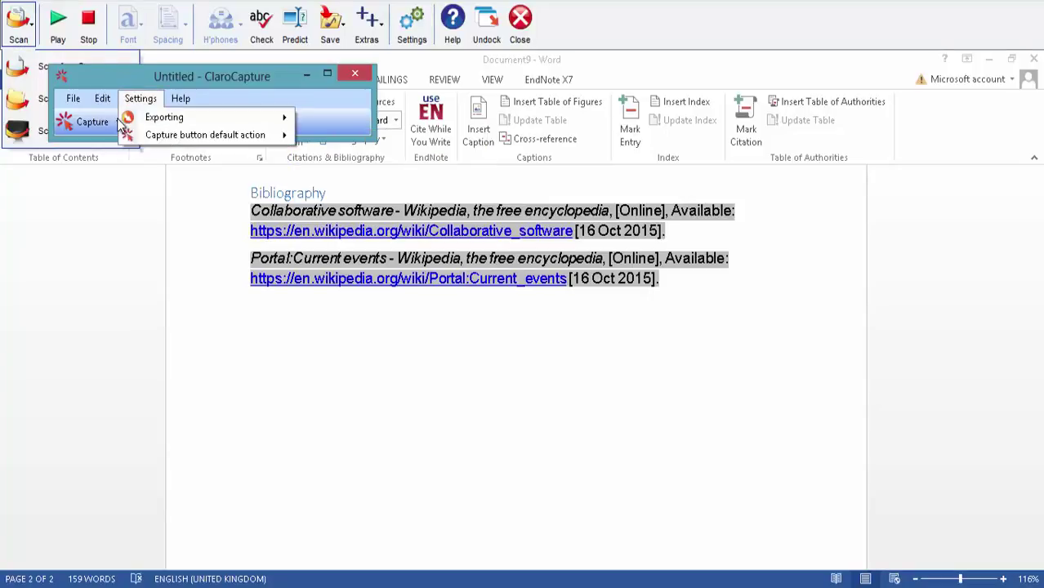
click(115, 123)
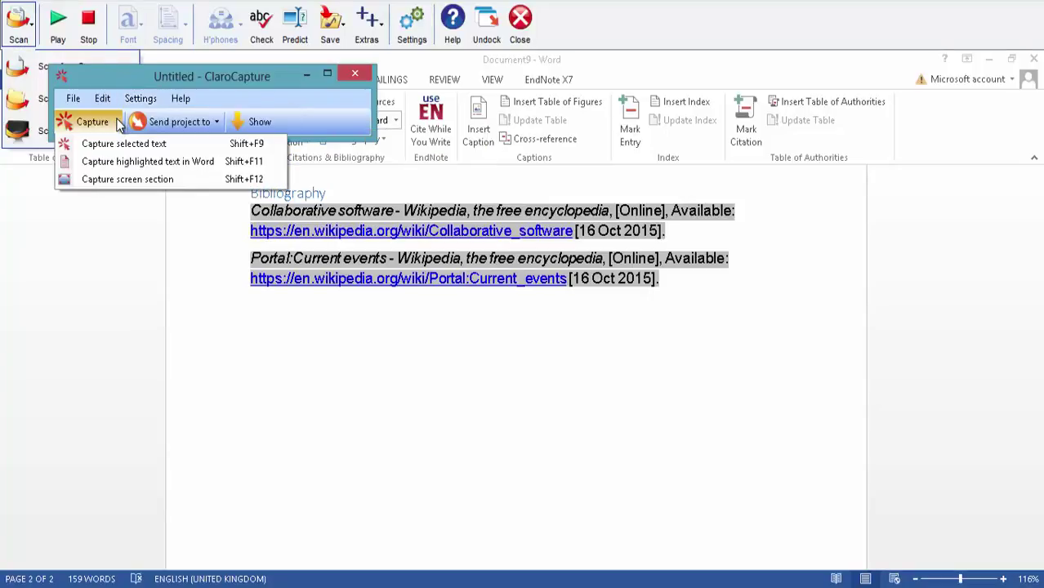
click(129, 164)
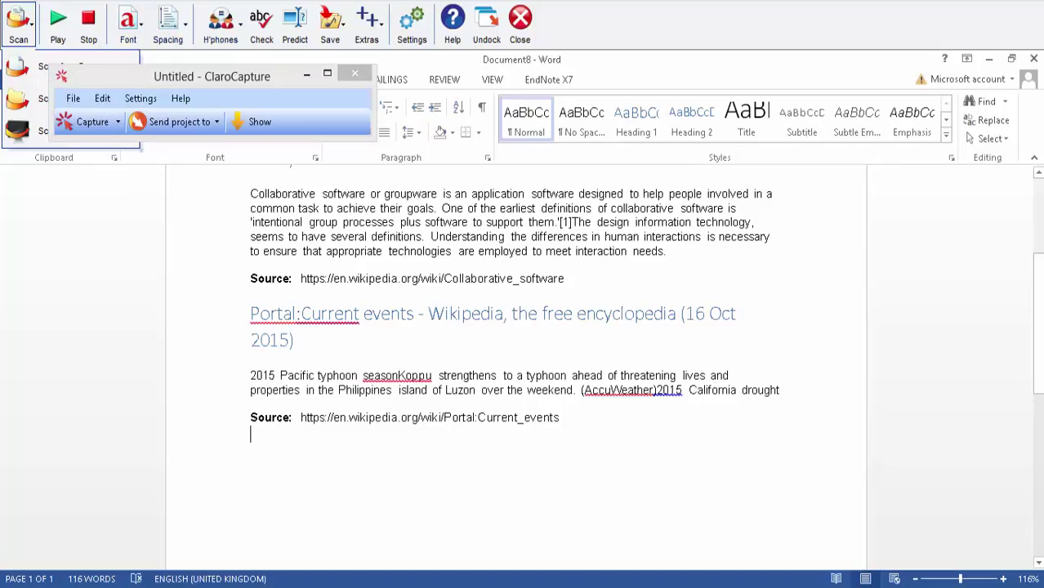
- In Document8, colour the Collaborative software paragraph's opening through "plus software to support" and its last line, "to ensure that appropriate technologies...", red
drag(254, 76, 735, 94)
drag(502, 219, 502, 219)
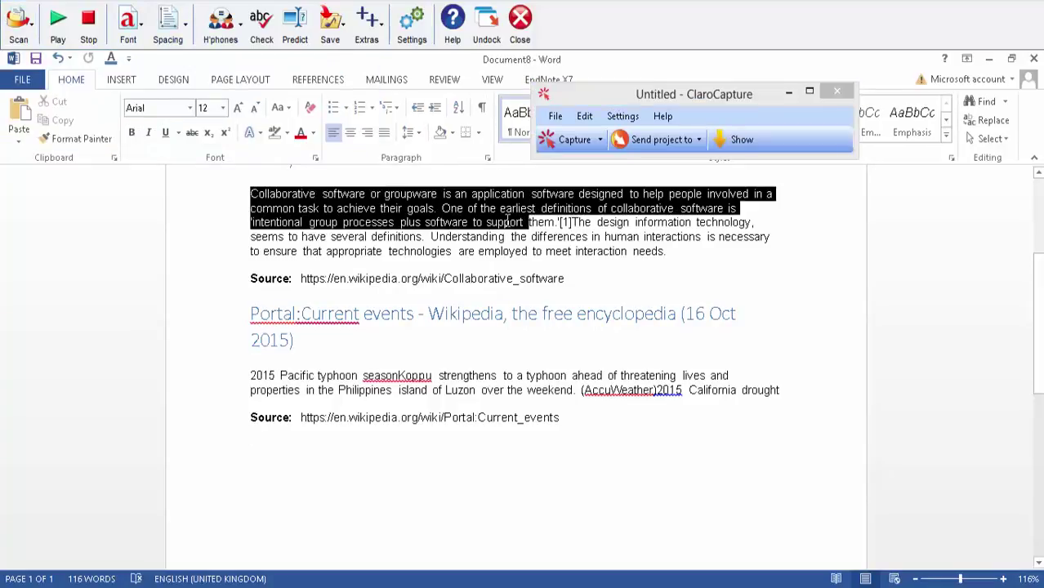
click(300, 136)
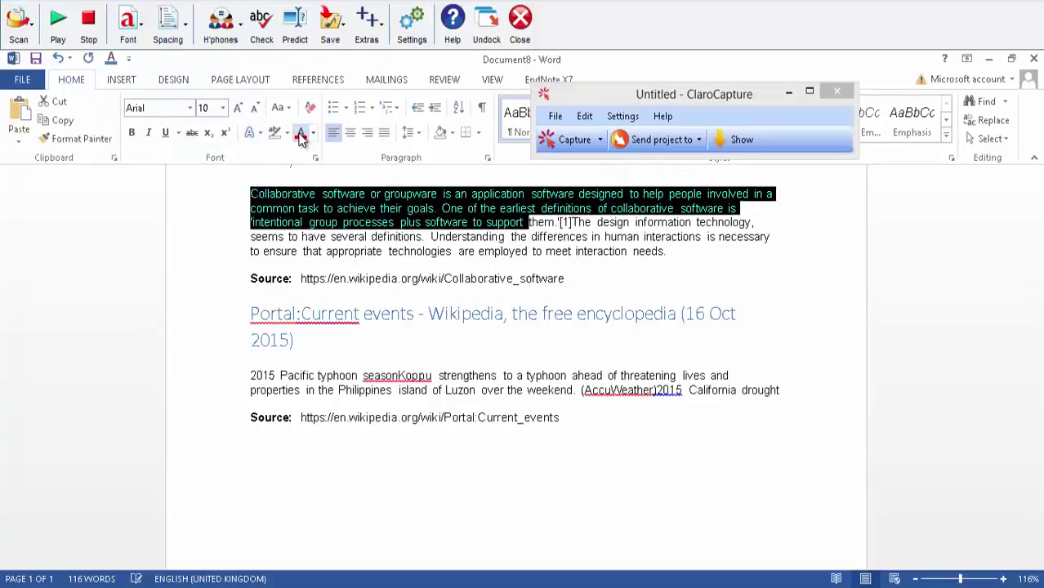
click(263, 251)
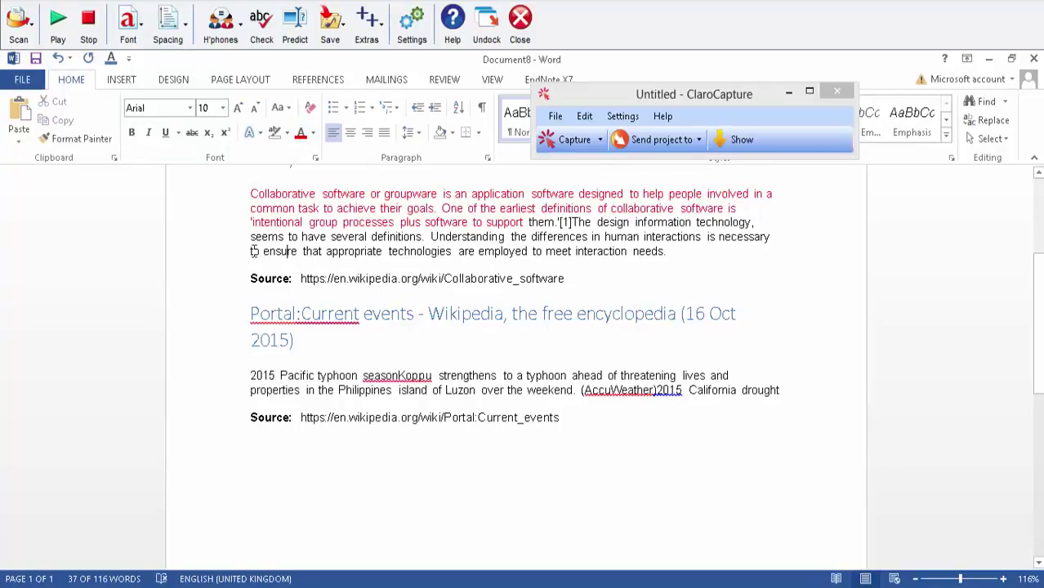
drag(251, 251, 663, 252)
click(299, 136)
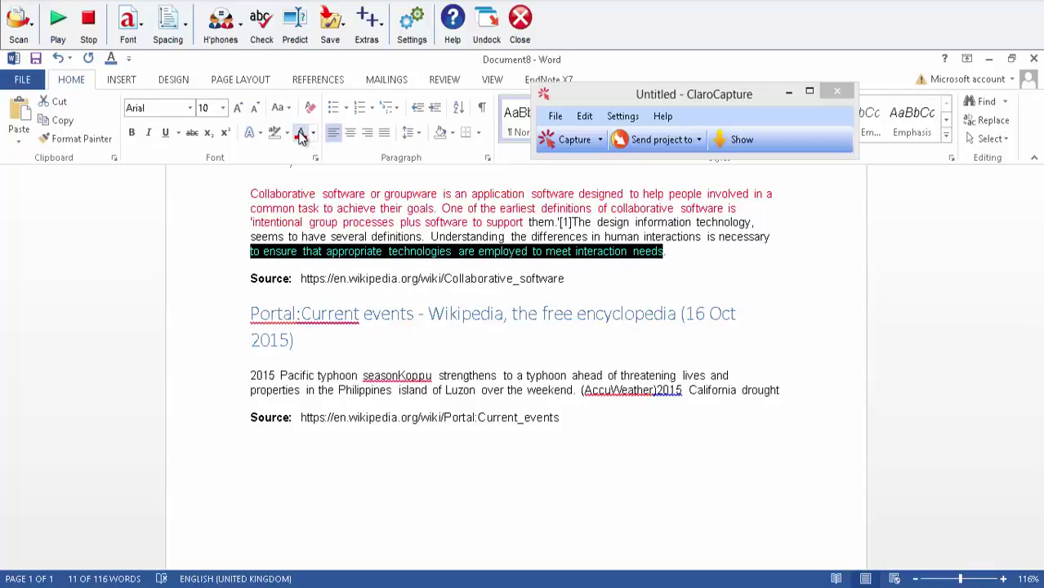
- Capture the highlighted text from Document8 into ClaroCapture and show the captured notes
click(601, 142)
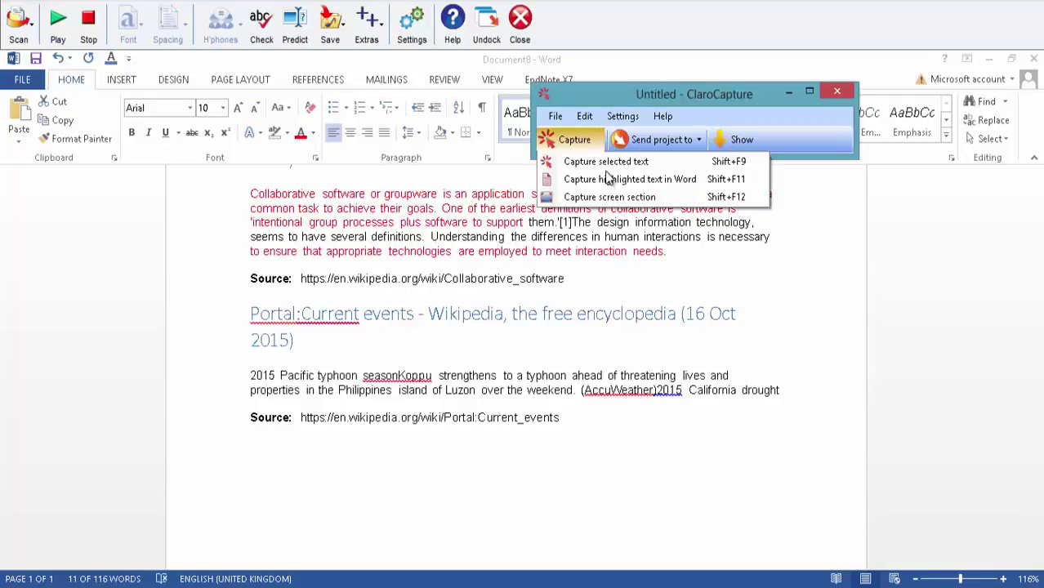
click(604, 181)
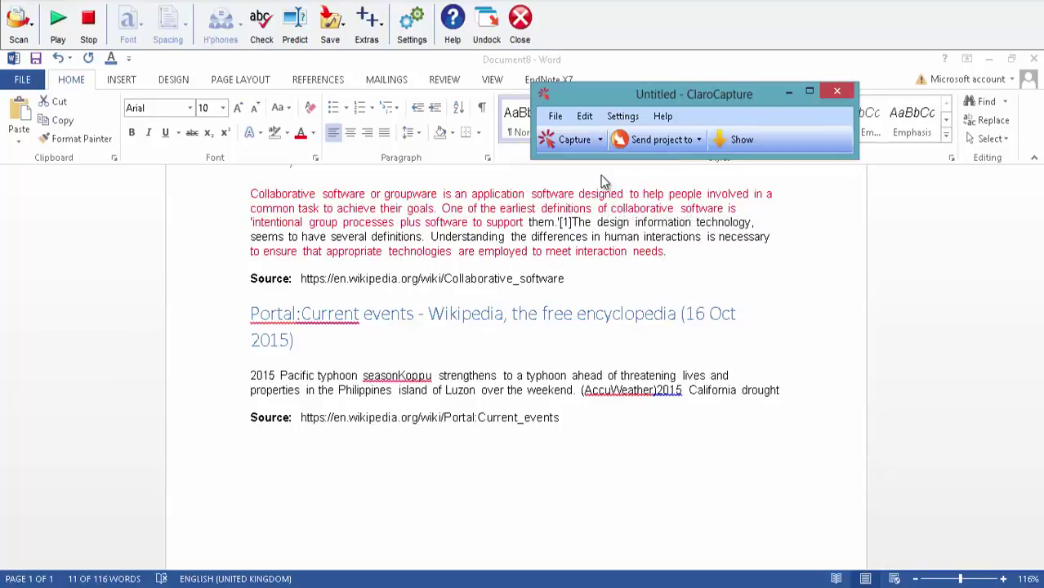
click(577, 140)
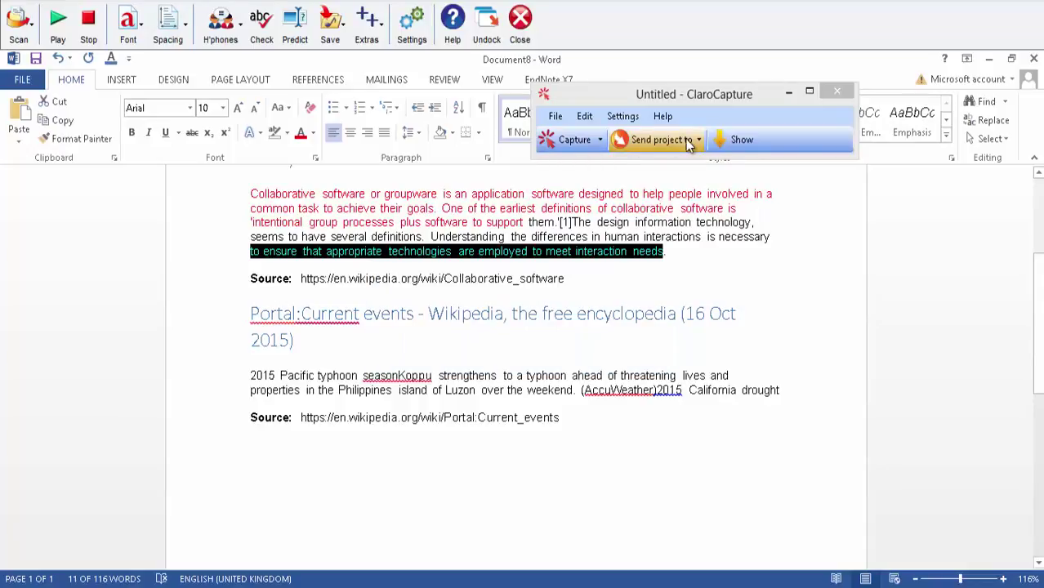
click(727, 139)
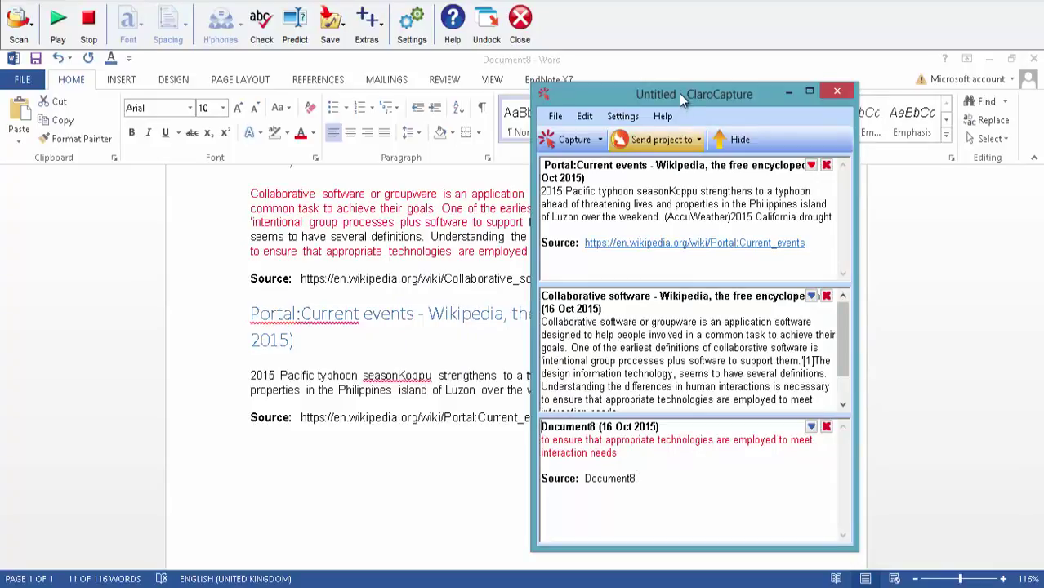
- Delete the Document8, Collaborative software and Portal:Current events notes from the ClaroCapture project
drag(679, 90, 465, 83)
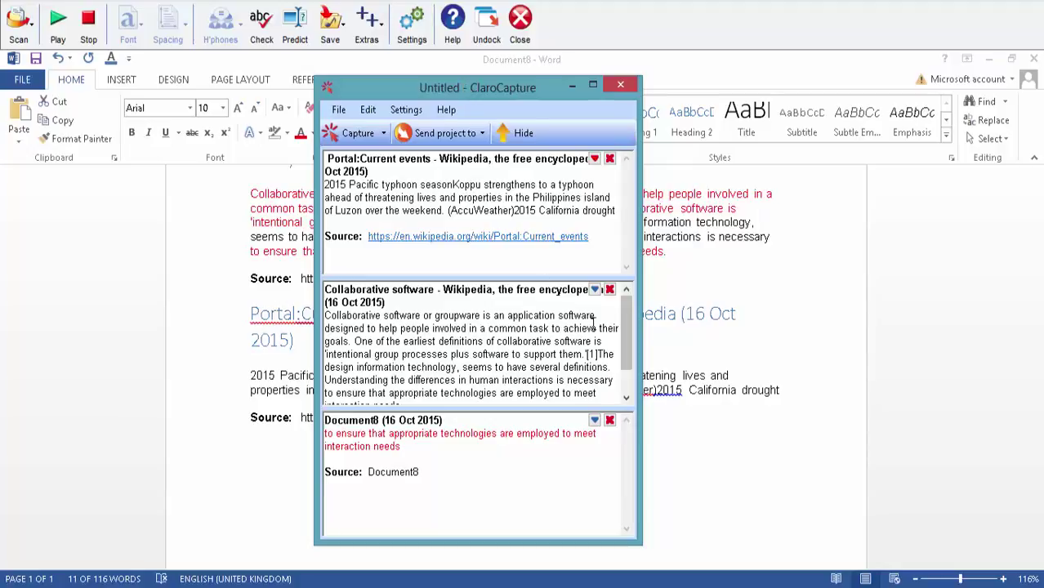
click(609, 420)
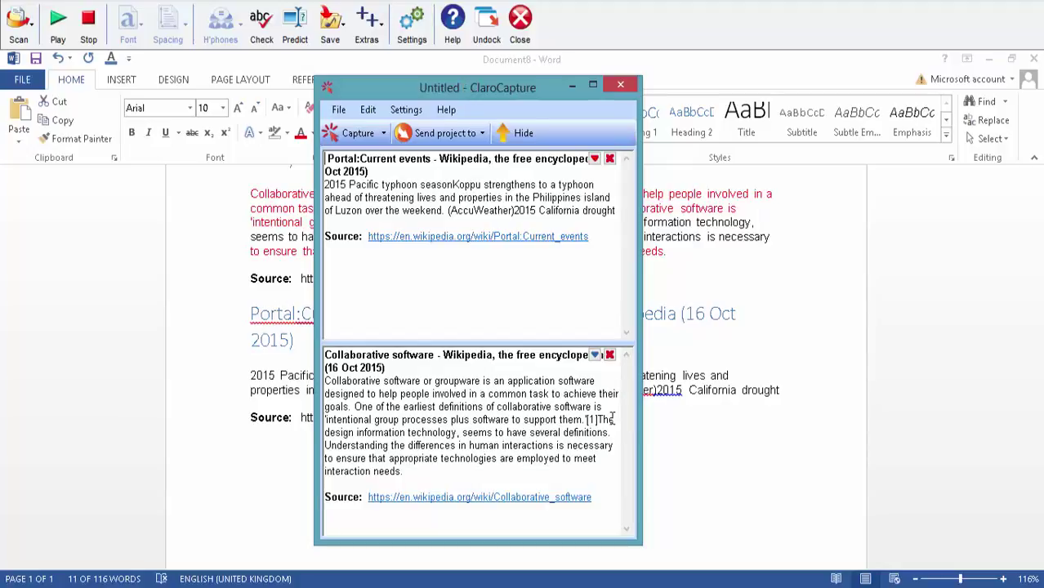
click(609, 355)
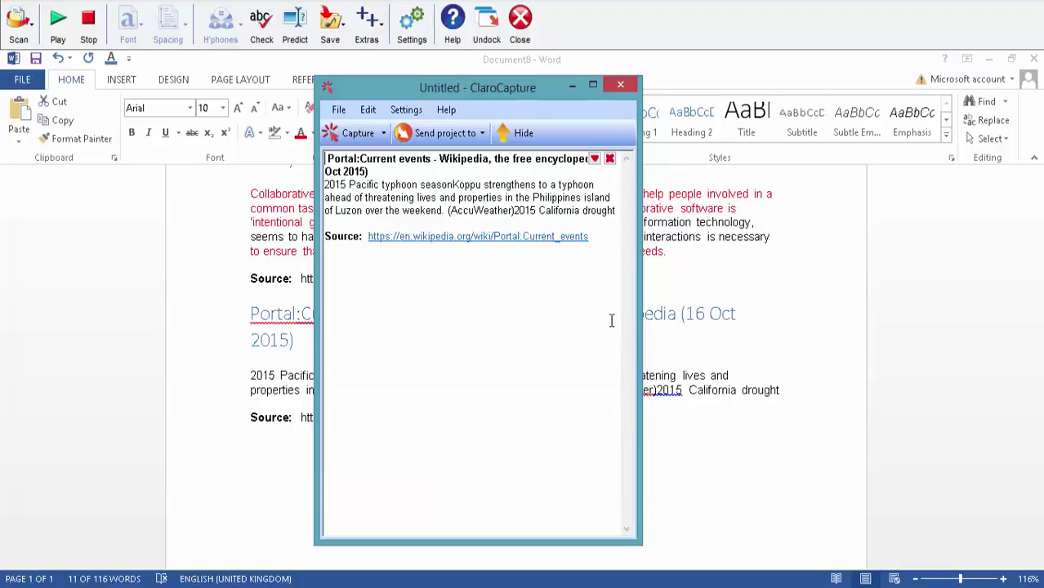
click(609, 159)
- Capture a screen section of the Wikipedia current events page around the "Disasters and accidents" entries with ClaroCapture
click(382, 134)
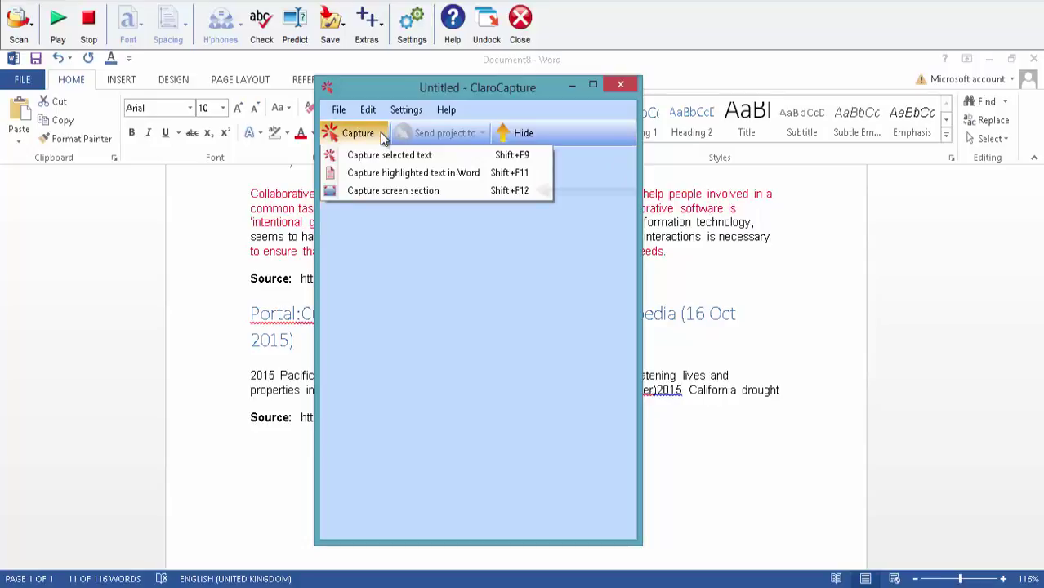
click(384, 191)
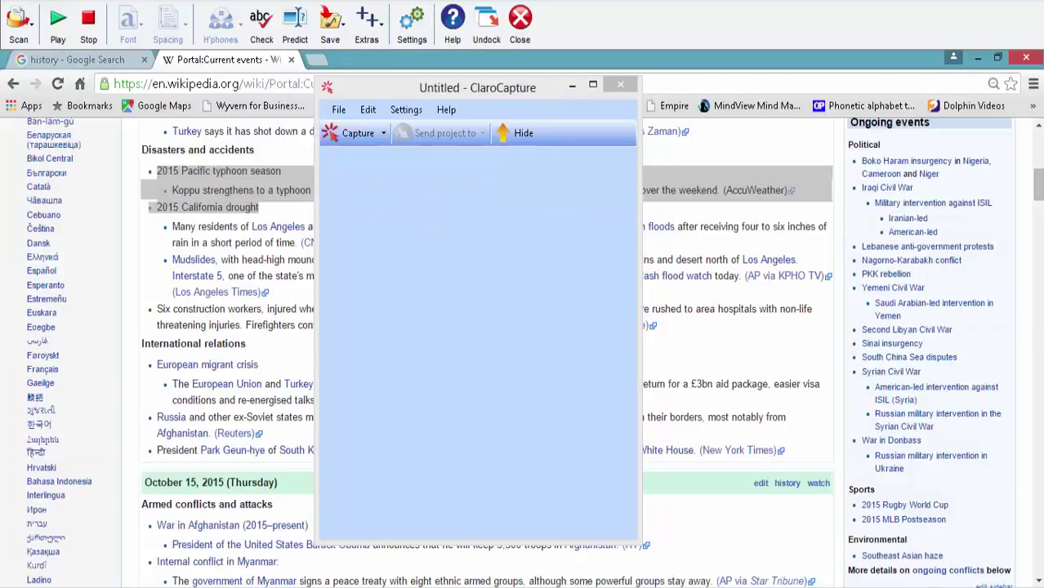
click(416, 180)
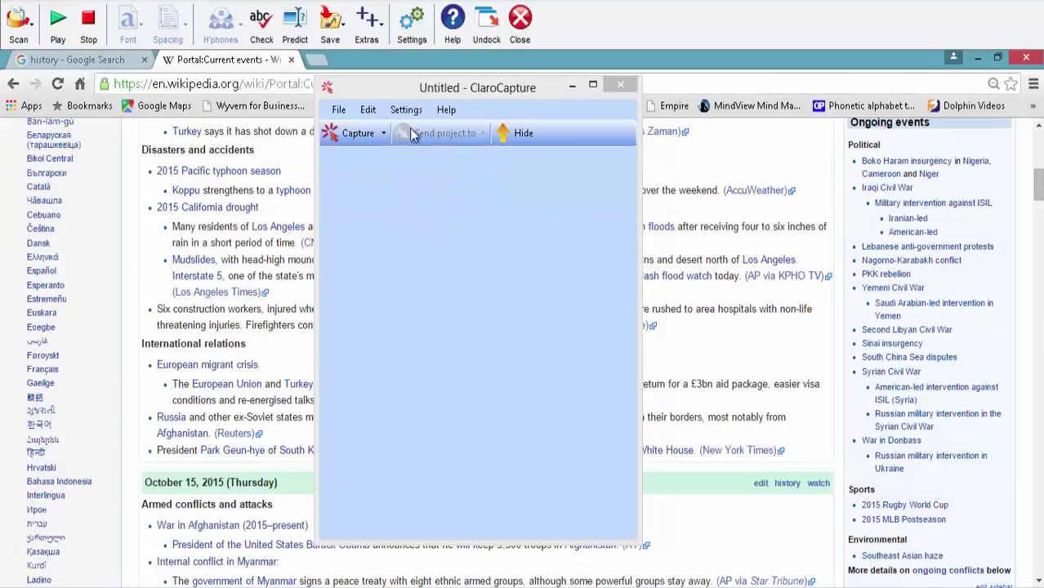
drag(475, 93, 702, 127)
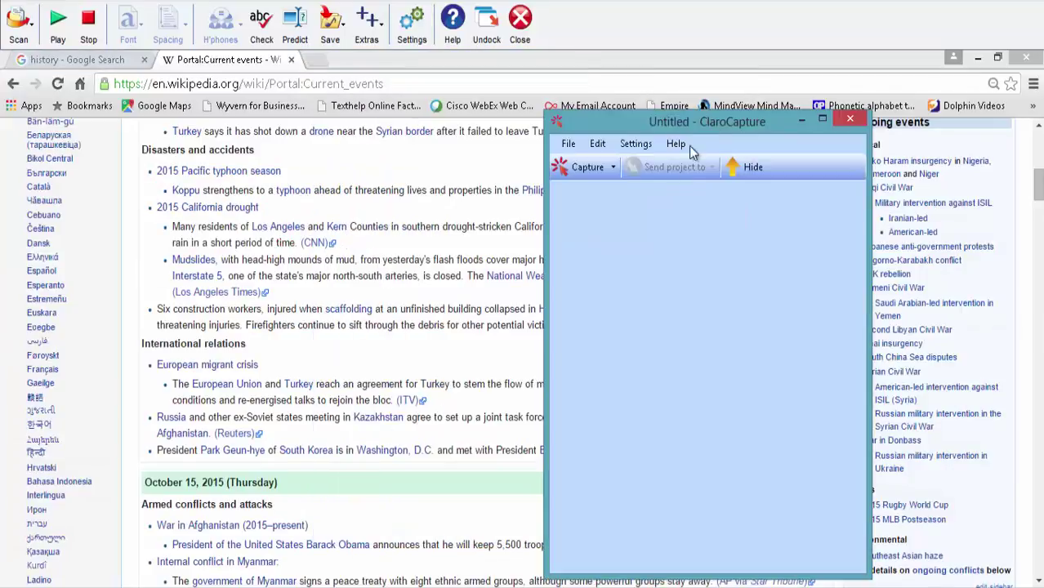
click(614, 169)
click(604, 222)
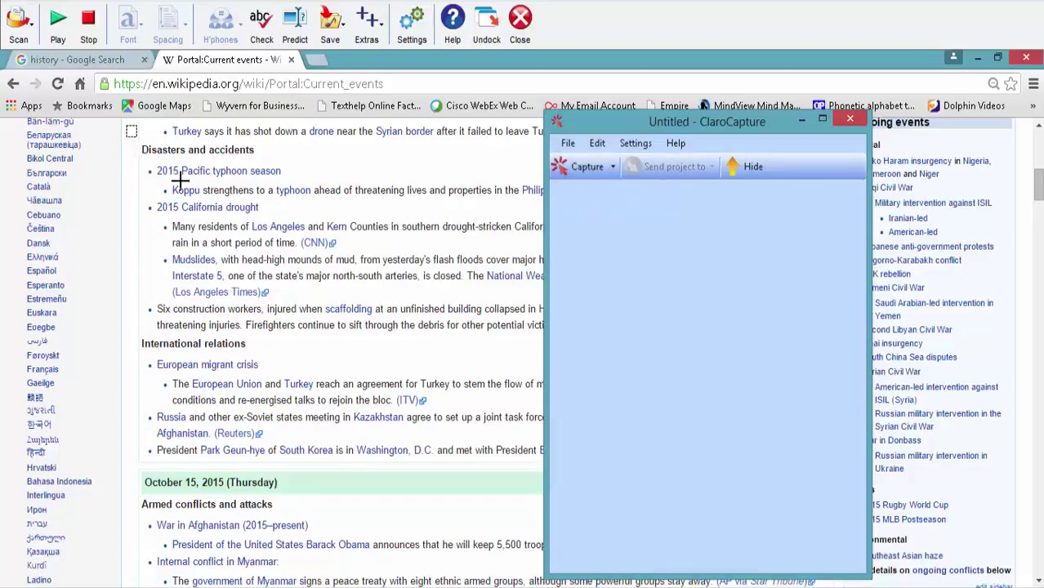
drag(181, 179, 384, 274)
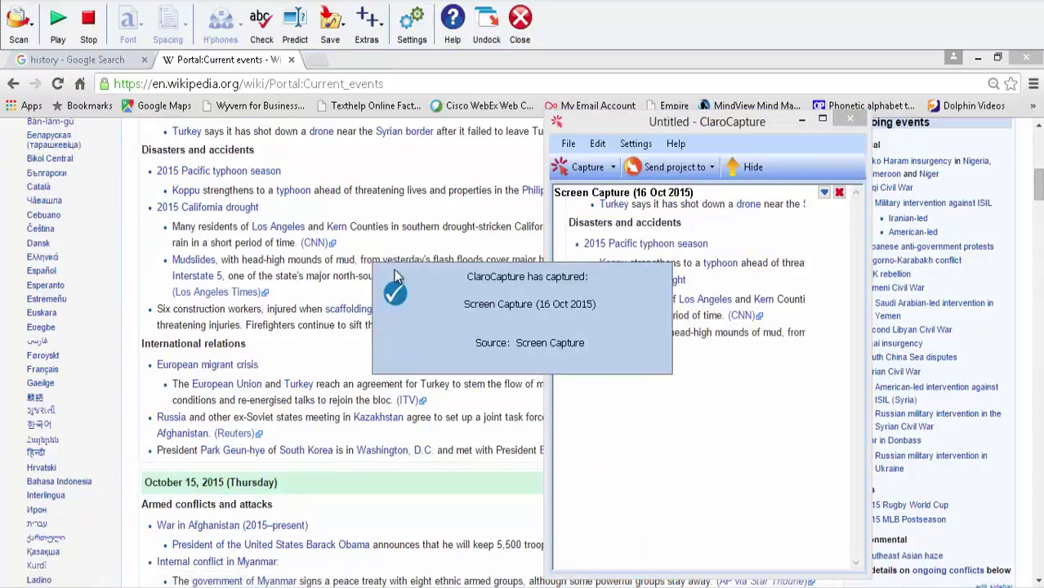
- Inspect the screen capture image and its item options, and close ClaroCapture
click(688, 245)
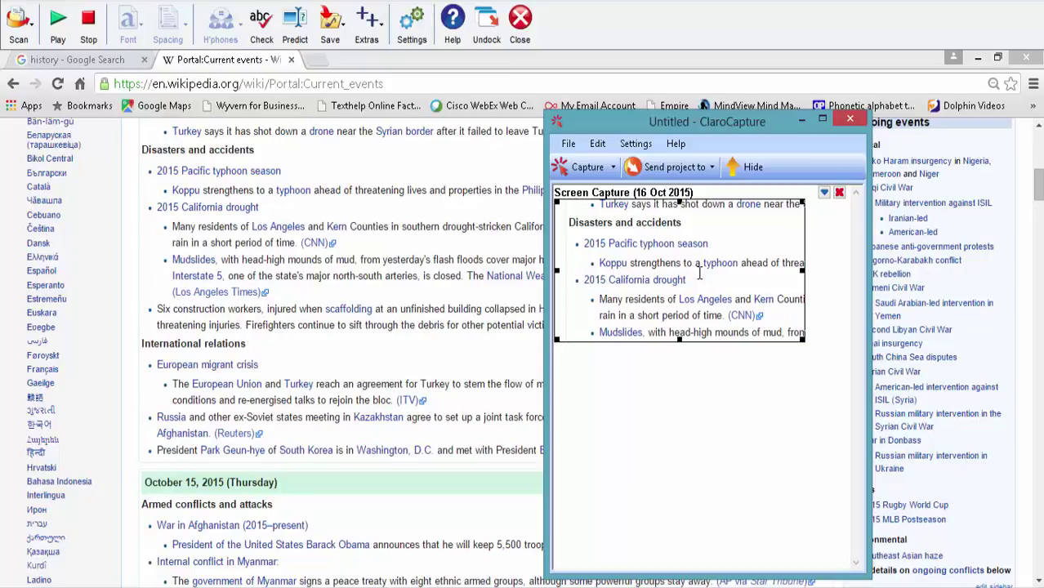
click(824, 193)
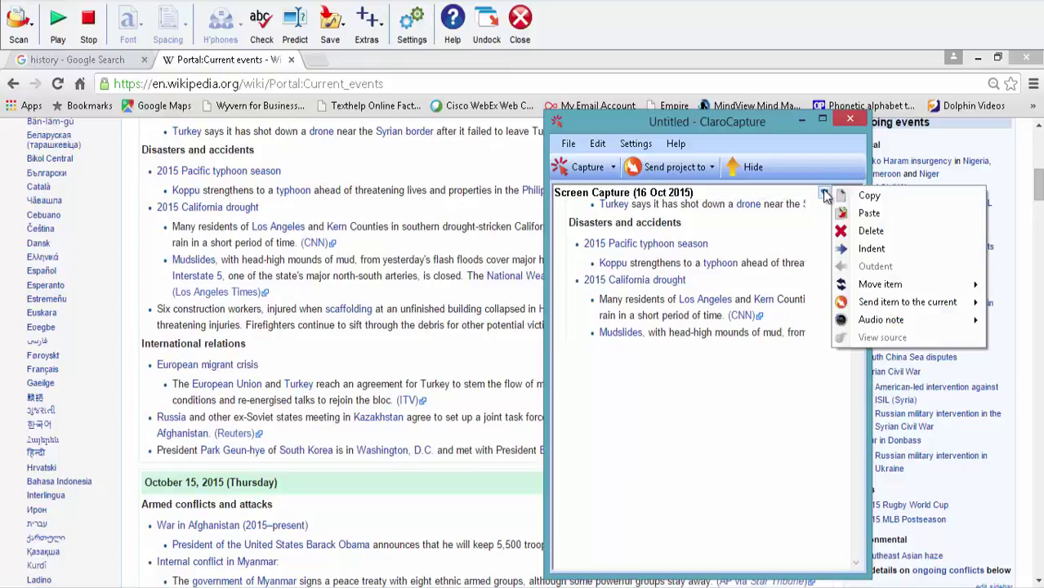
click(850, 120)
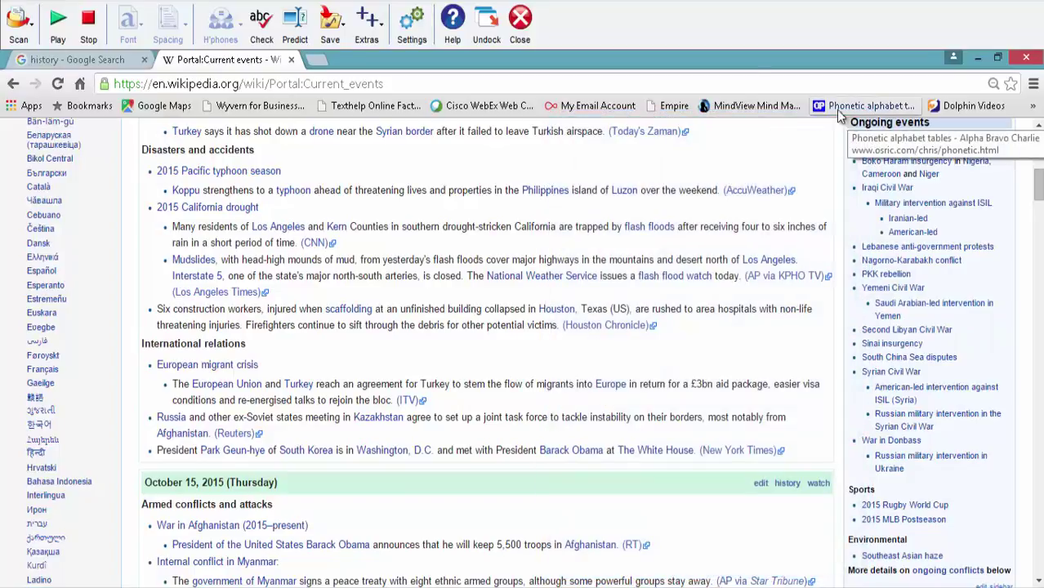
- Launch Accessible PDF and open "he reign of King John was in all ways unlikely and.pdf" from the History folder in Documents
click(369, 28)
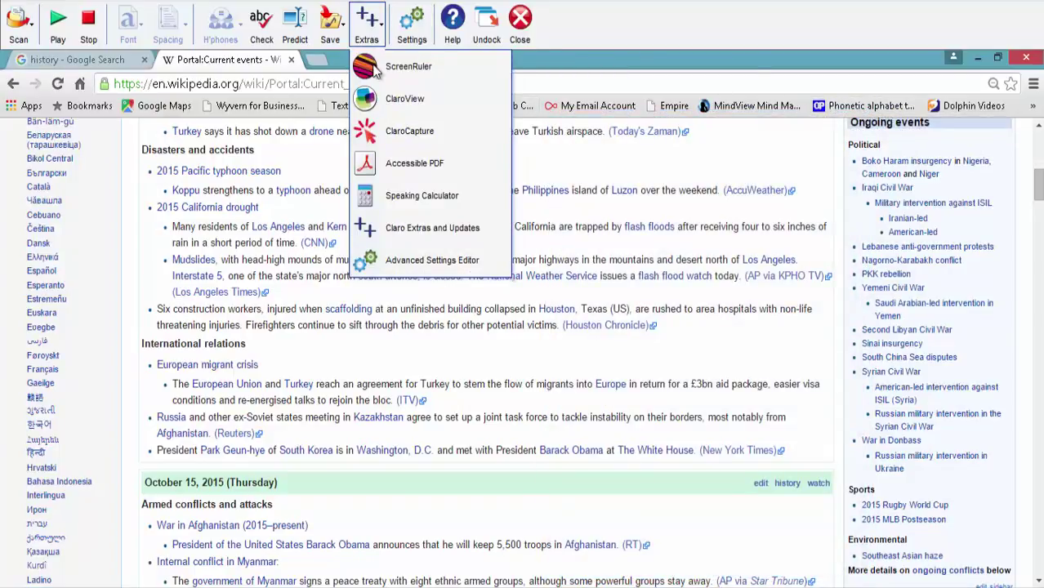
click(412, 166)
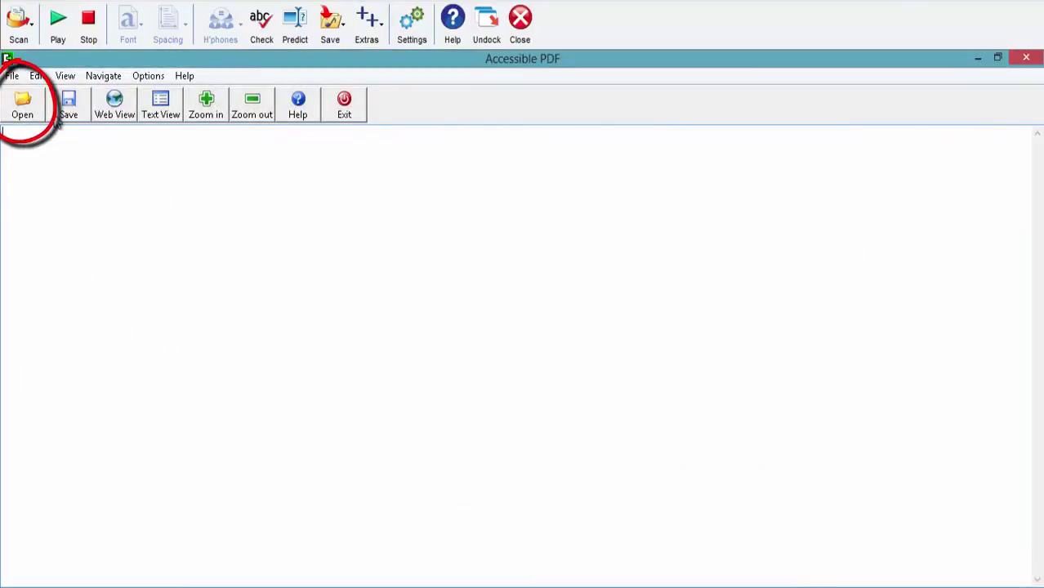
click(25, 110)
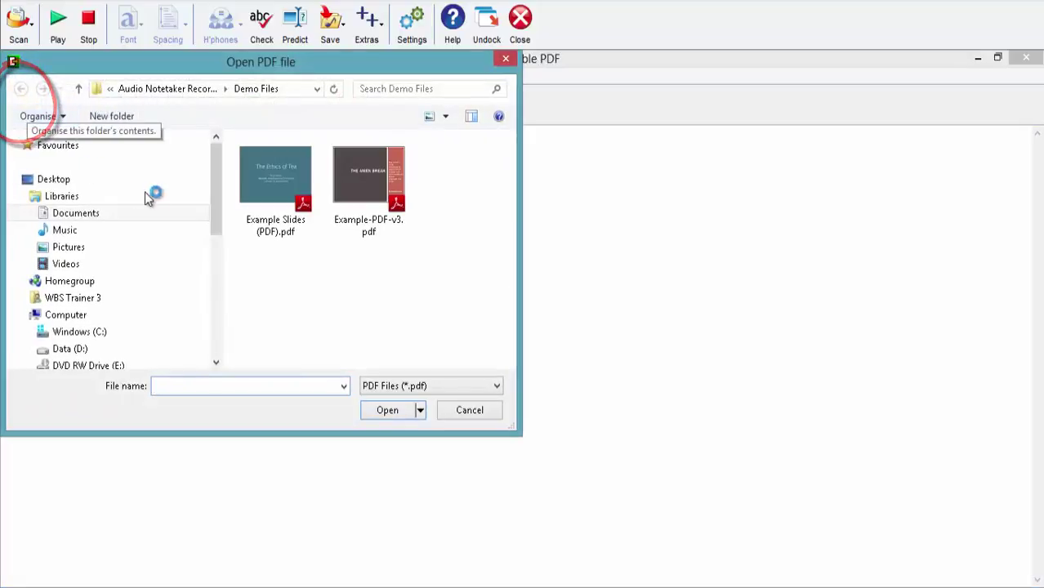
click(78, 214)
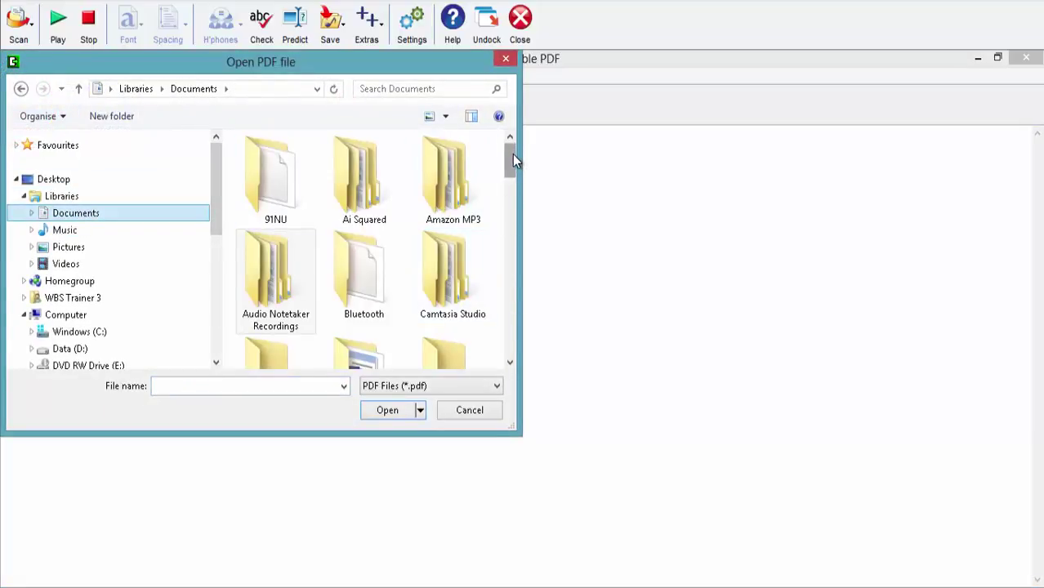
drag(512, 154, 509, 179)
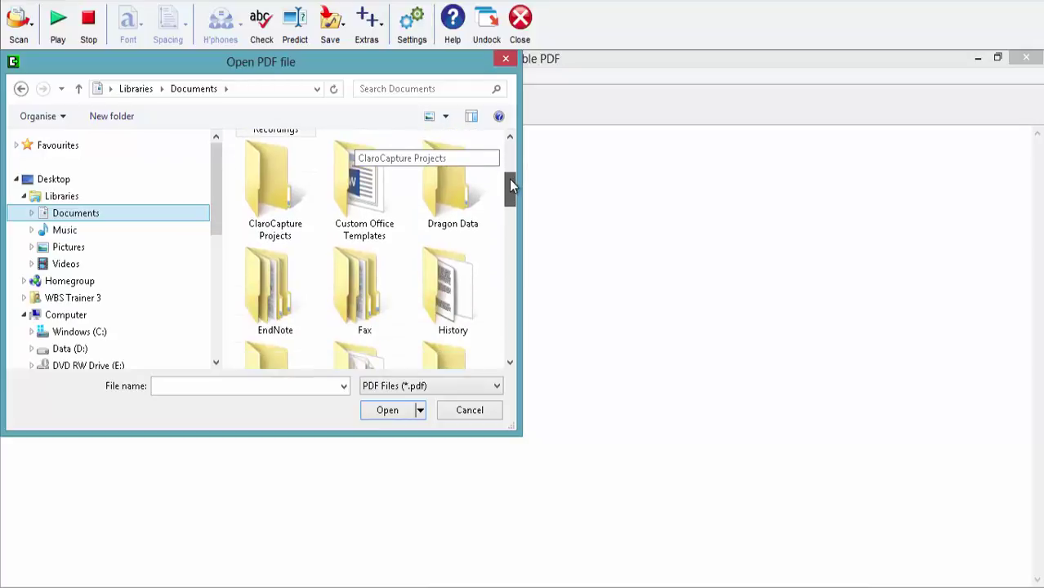
double_click(449, 308)
double_click(290, 202)
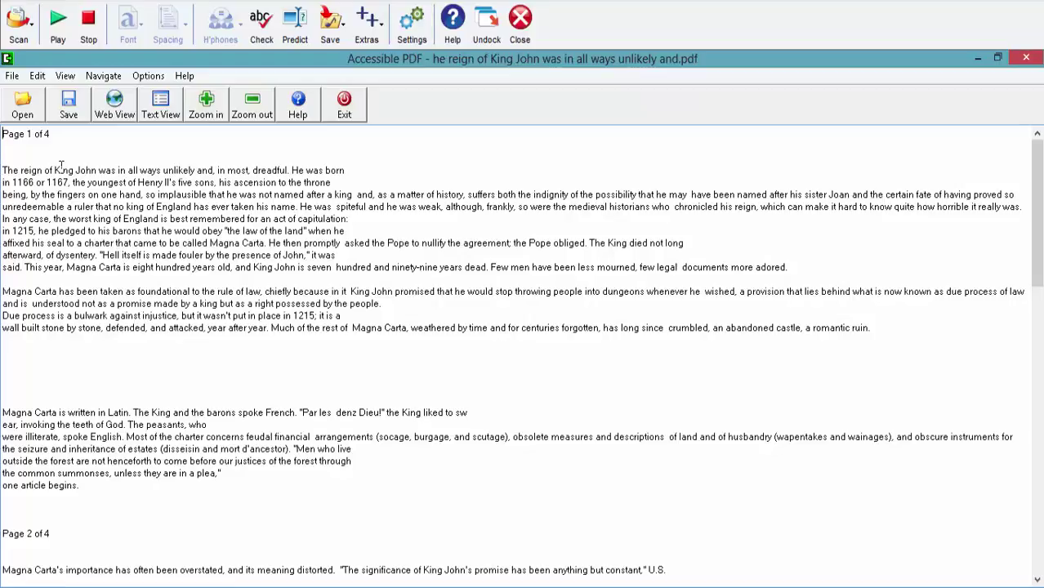
- Have the text read aloud from the start of the first paragraph, and stop the speech
click(18, 21)
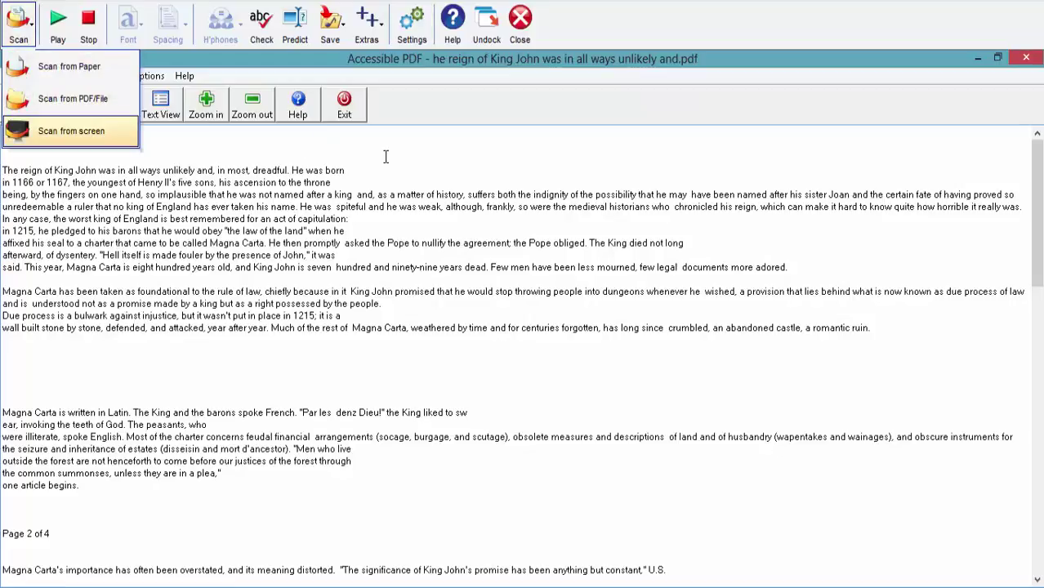
click(4, 173)
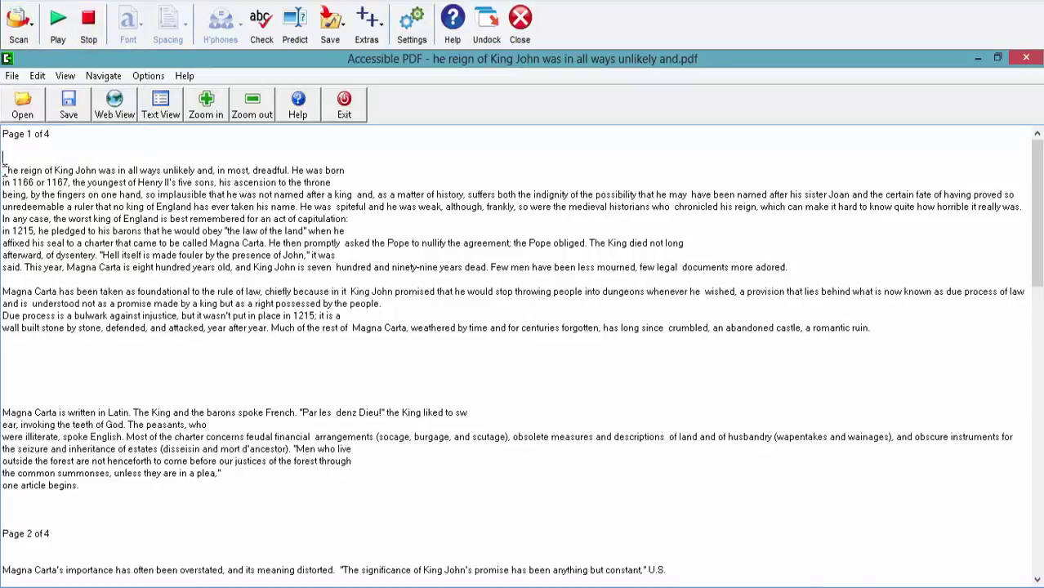
click(58, 25)
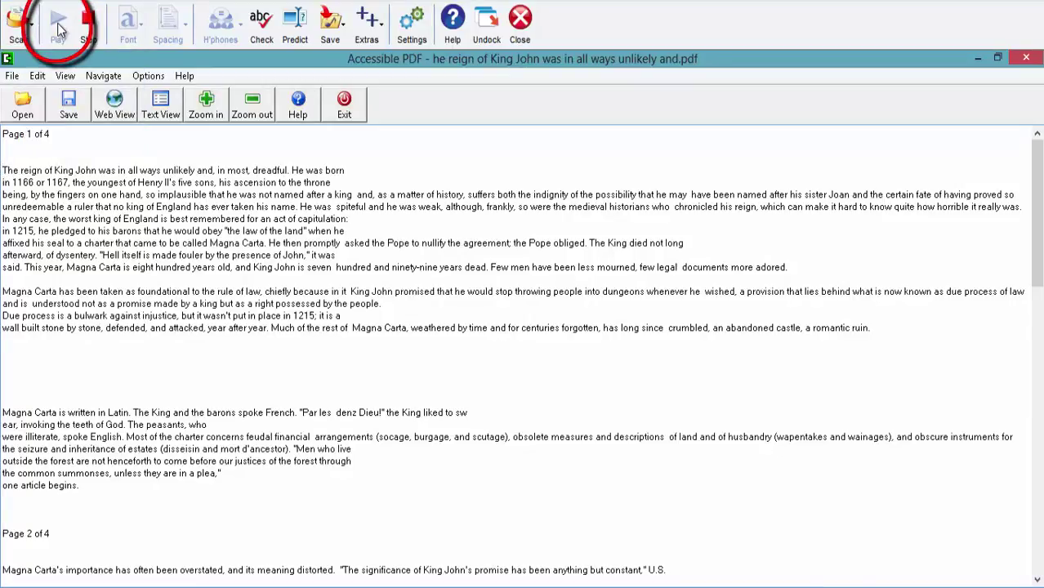
click(88, 21)
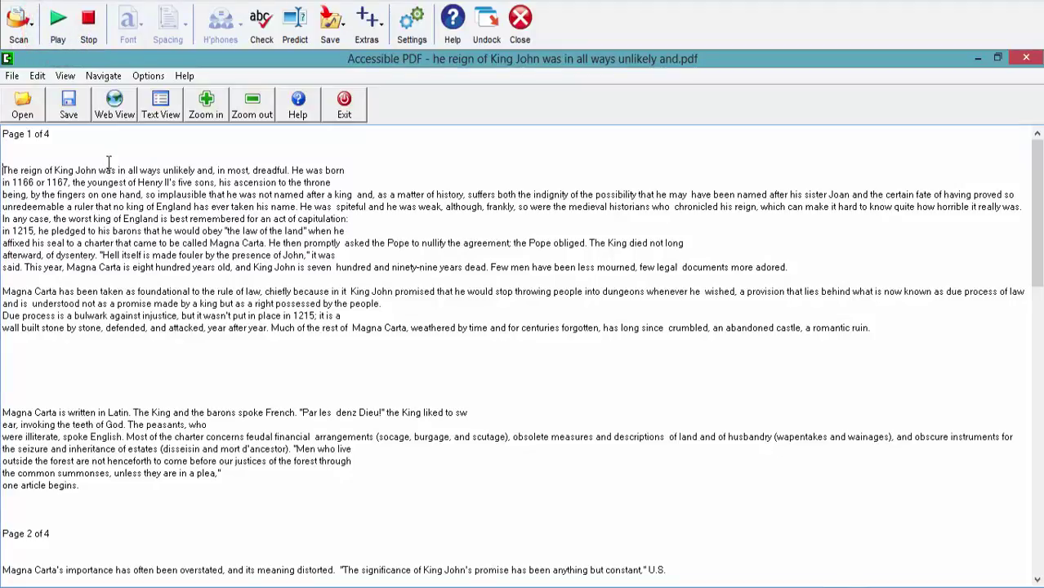
- Enlarge the PDF text by one zoom step and switch the document to Web View
click(206, 106)
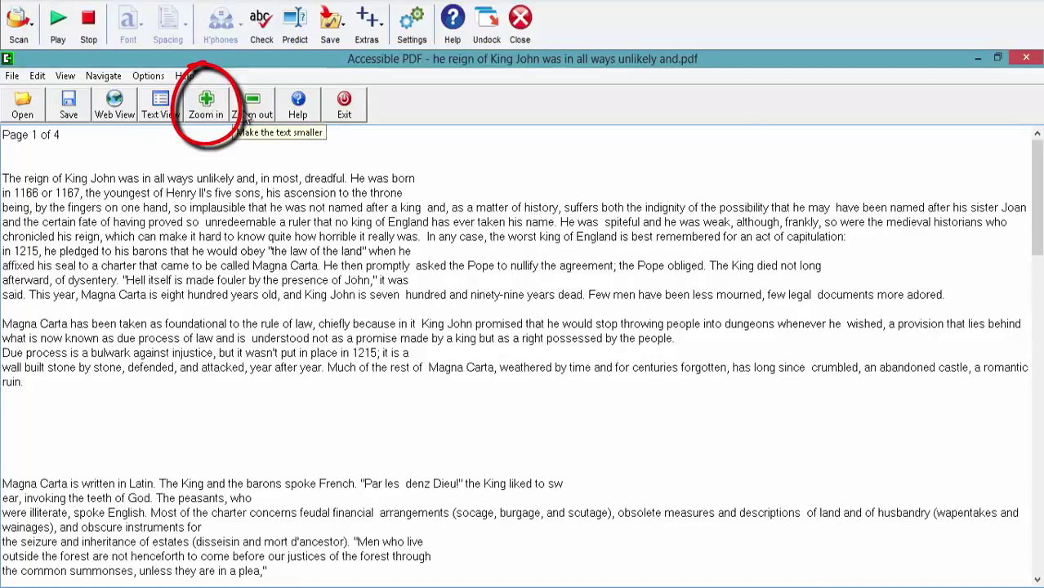
click(169, 117)
click(115, 106)
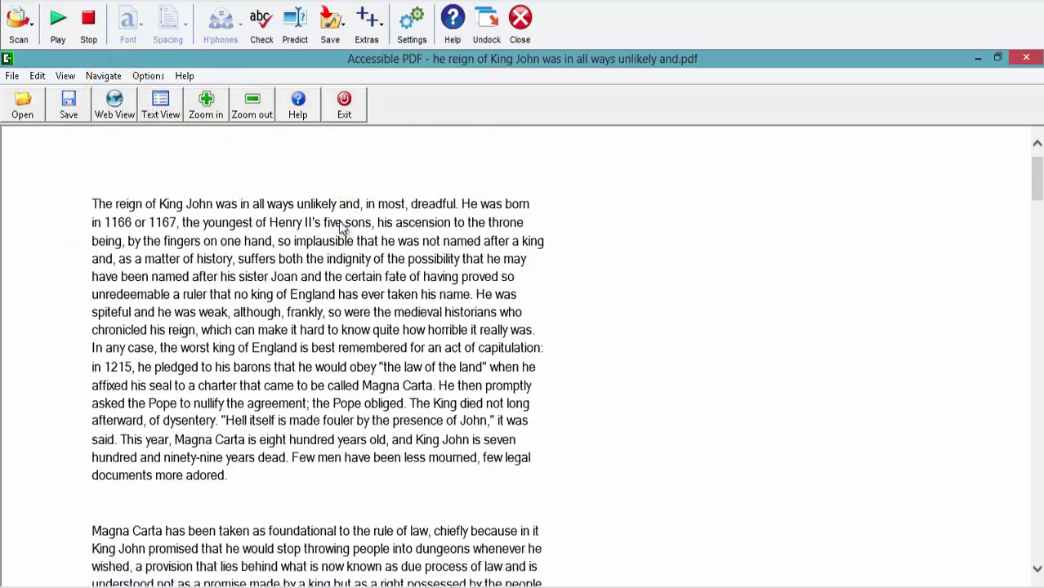
- Have the opening sentence about King John read aloud in Web View, stop the speech and exit Accessible PDF
click(93, 234)
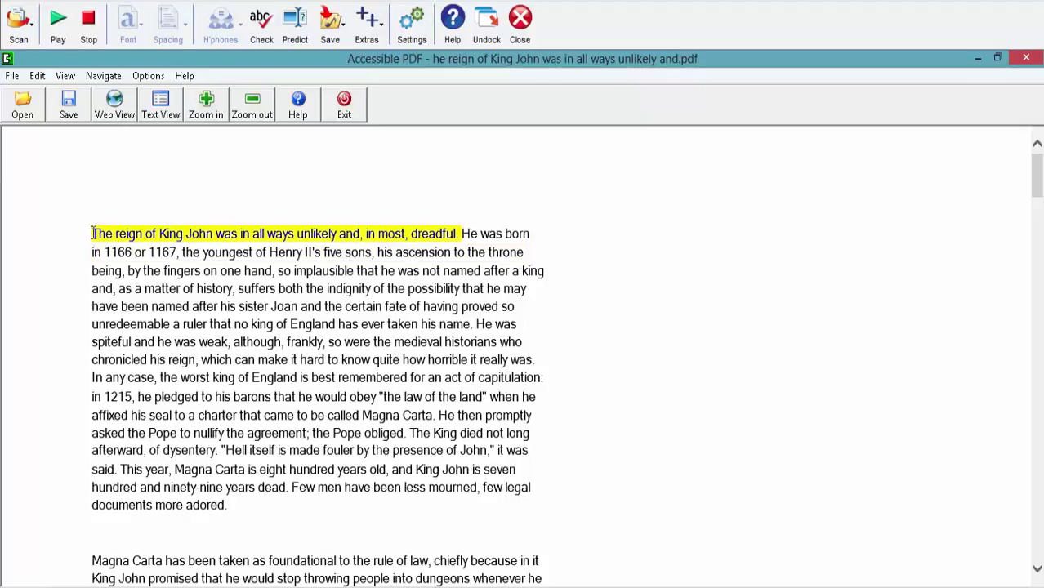
click(90, 33)
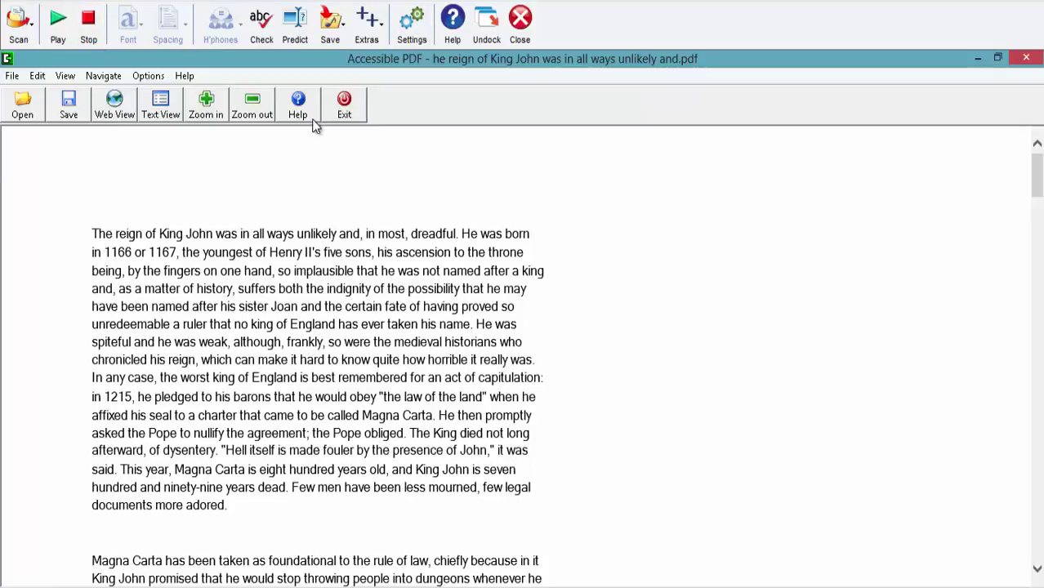
click(344, 106)
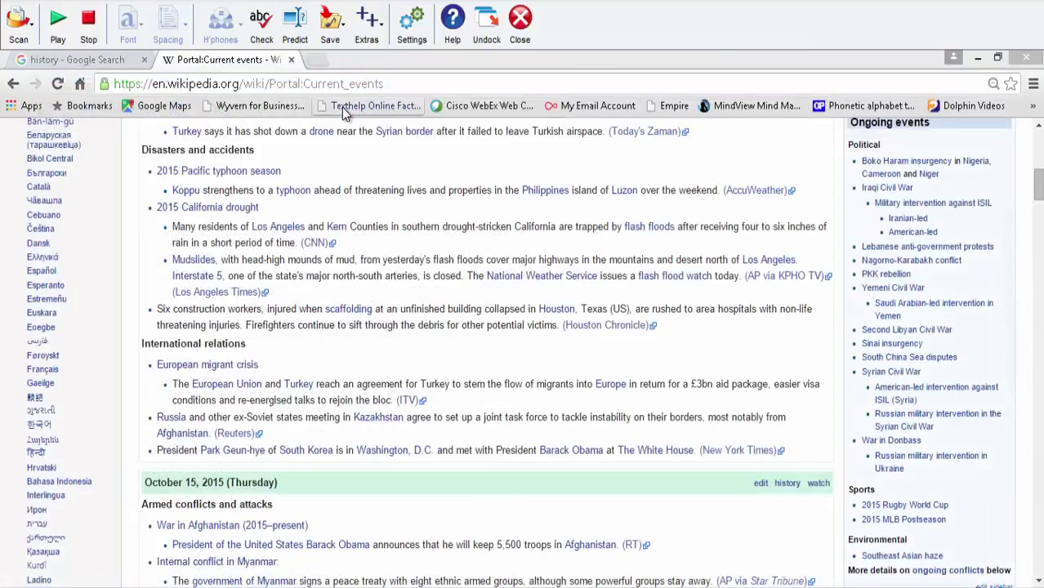
- Open the ClaroRead settings, review the Advanced Speech options for auto-speak and highlighting, and return to the main speech settings
click(366, 29)
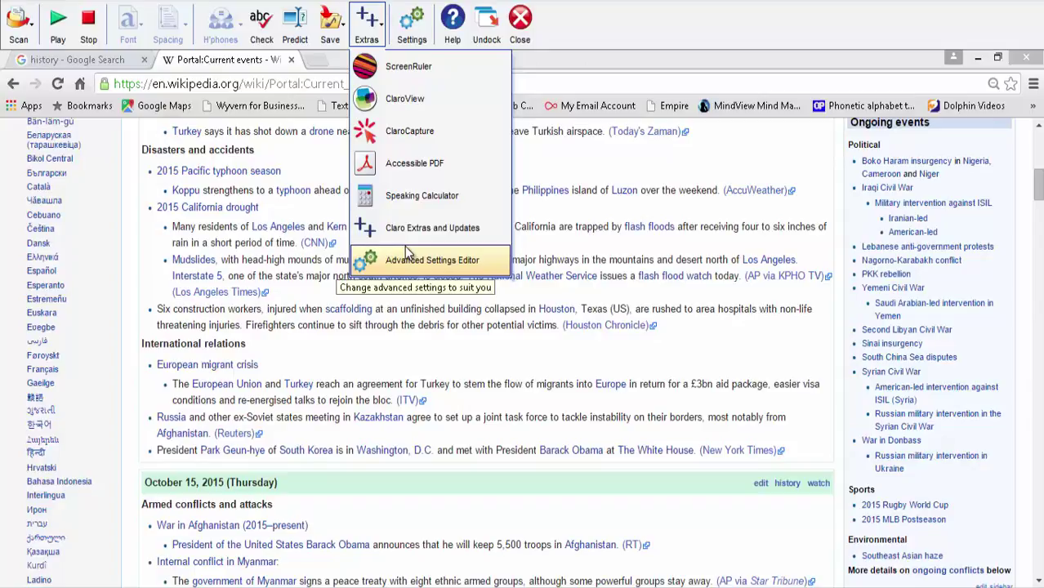
click(412, 29)
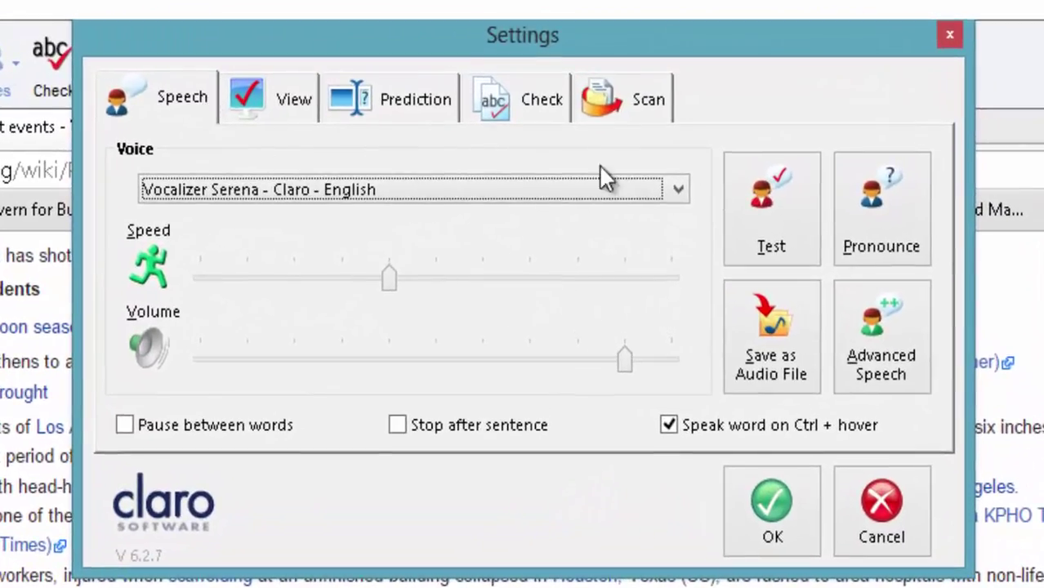
click(882, 351)
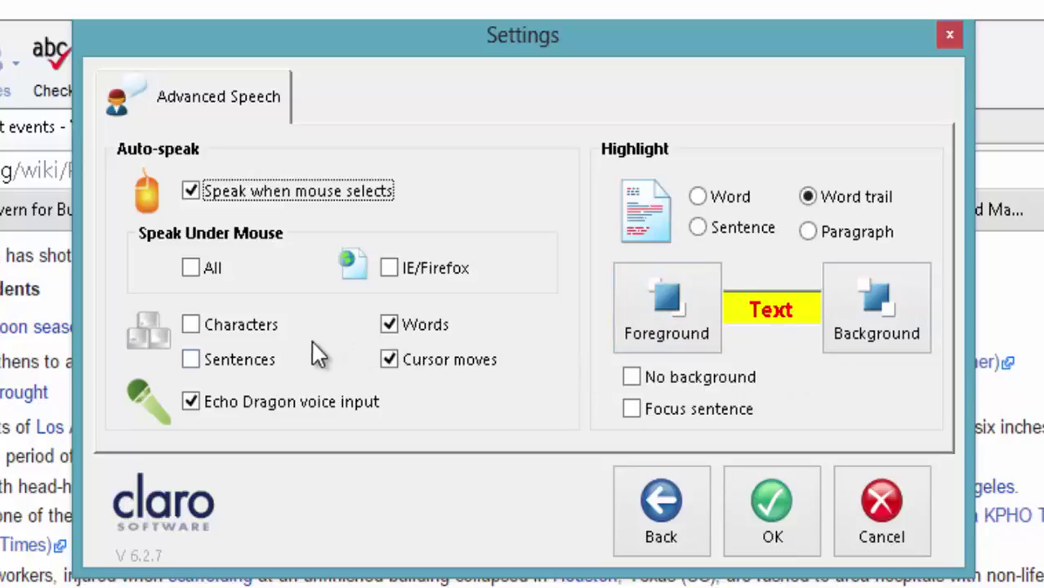
click(663, 502)
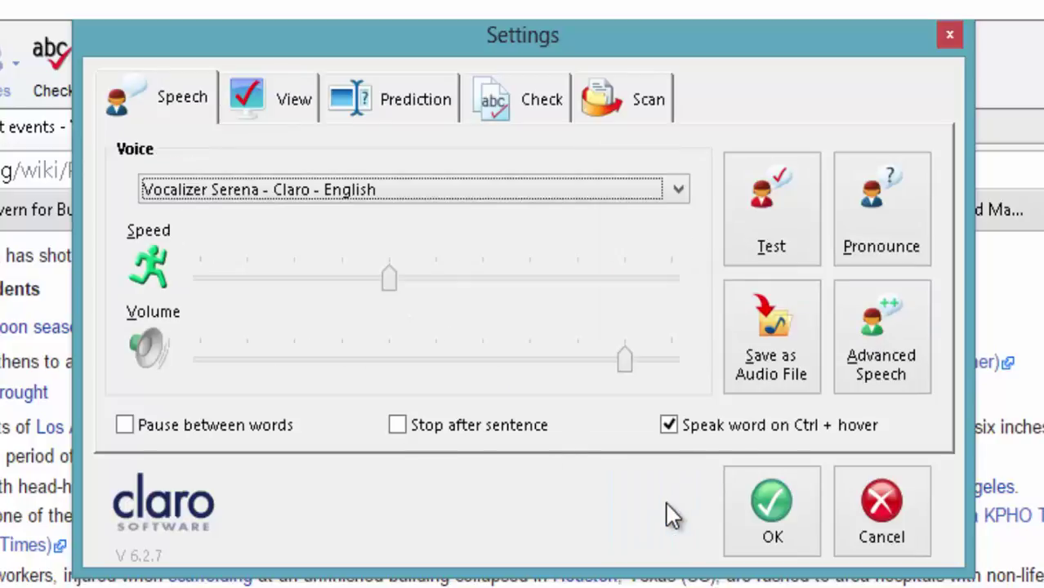
- Start a new pronunciation with "monnie" as the word to replace, and test how it is spoken
click(871, 234)
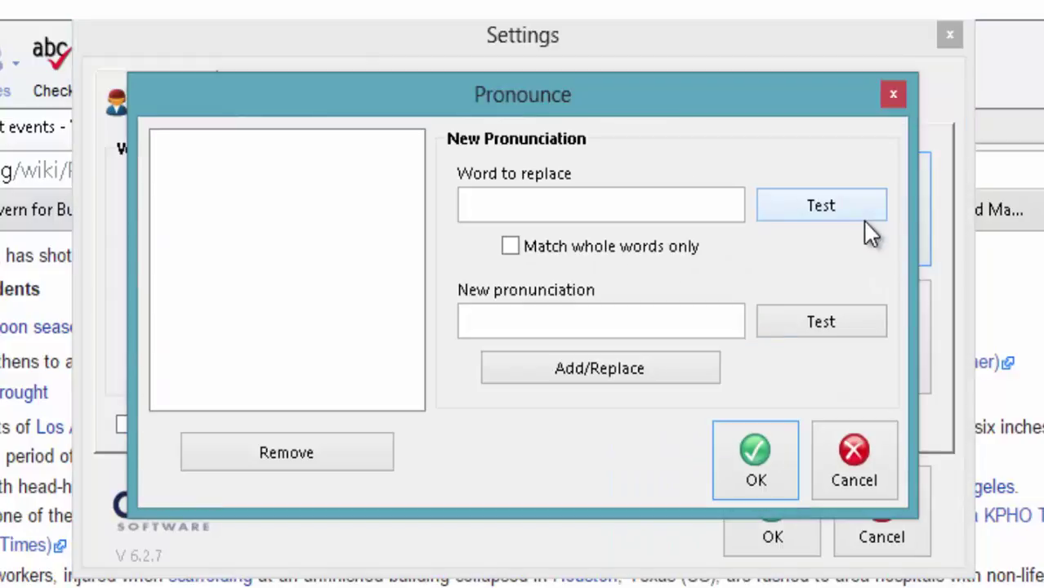
click(520, 202)
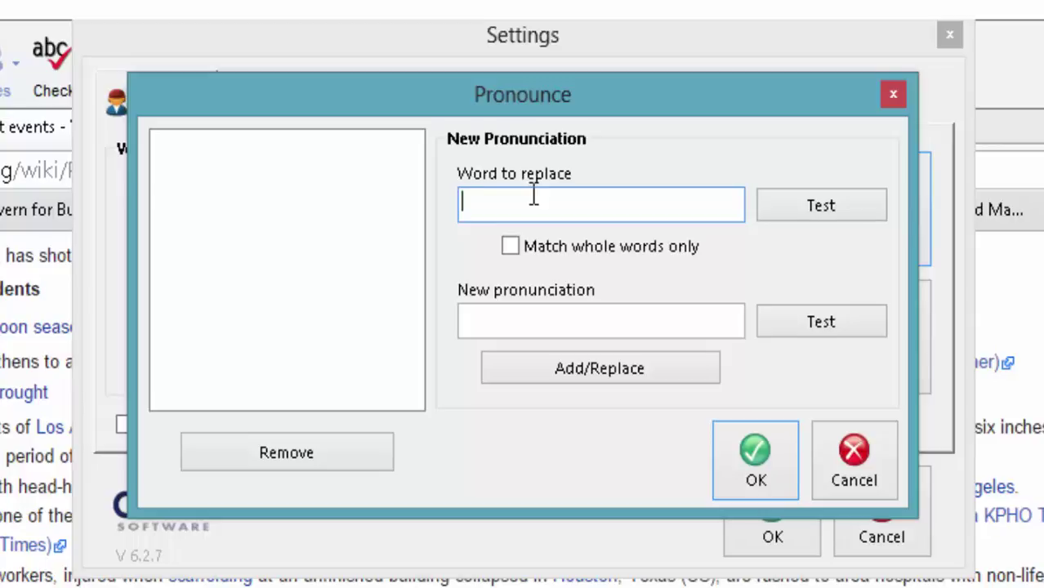
text(monnie)
click(837, 200)
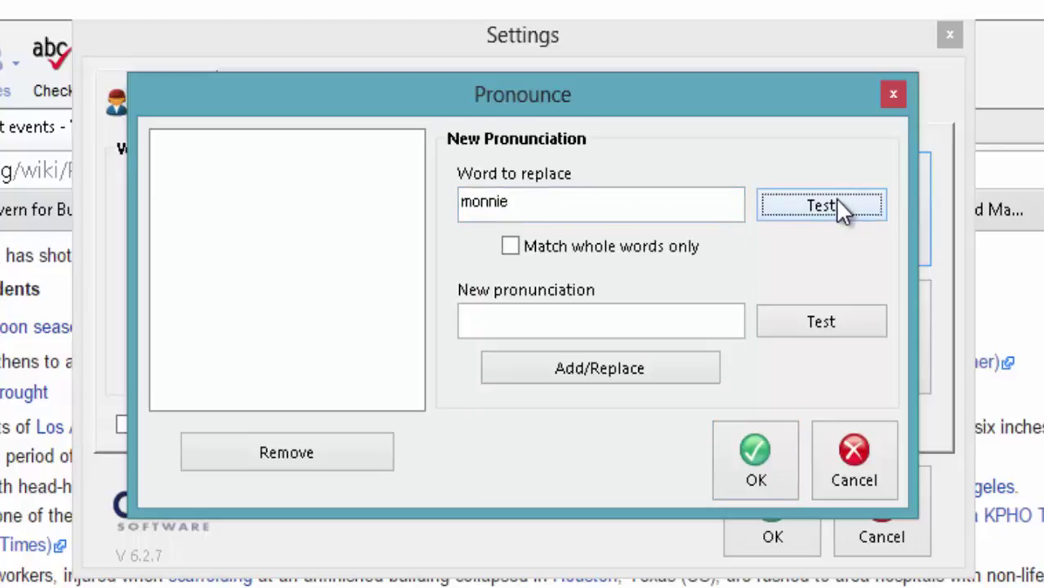
- Enter "money" as the new pronunciation and compare how both words are spoken
click(518, 321)
text(mo)
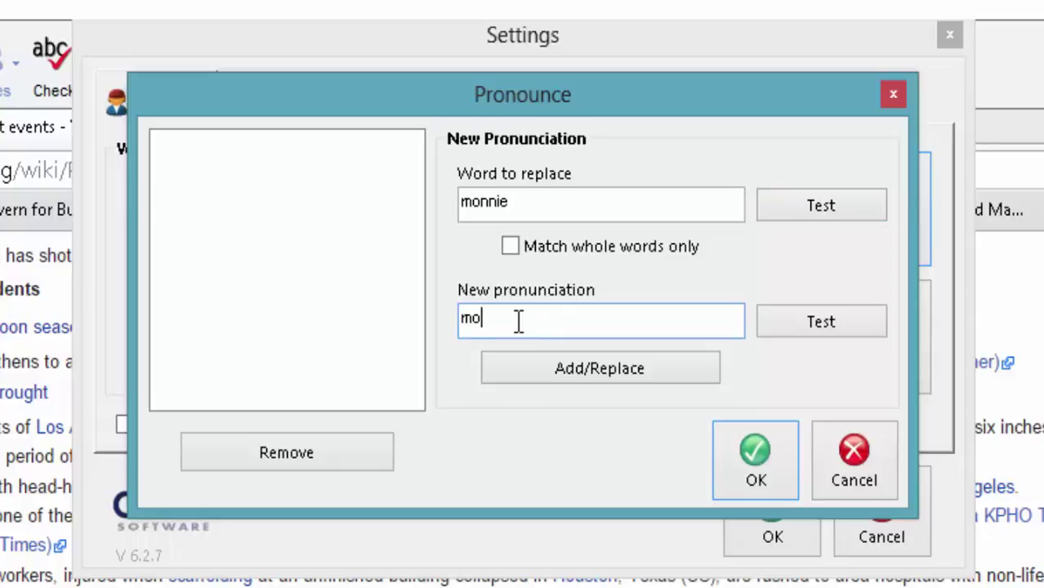
text(ney)
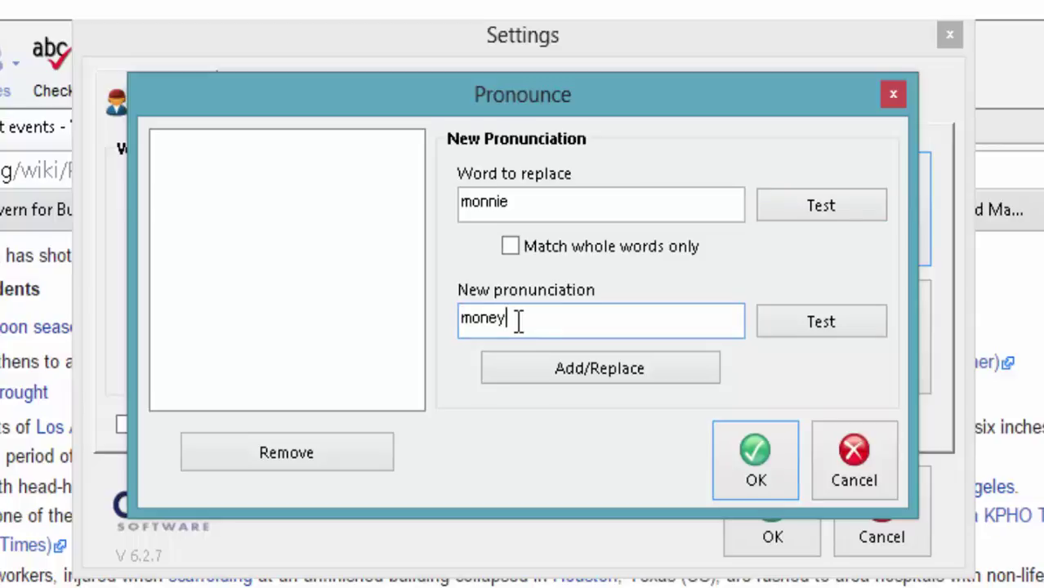
click(804, 214)
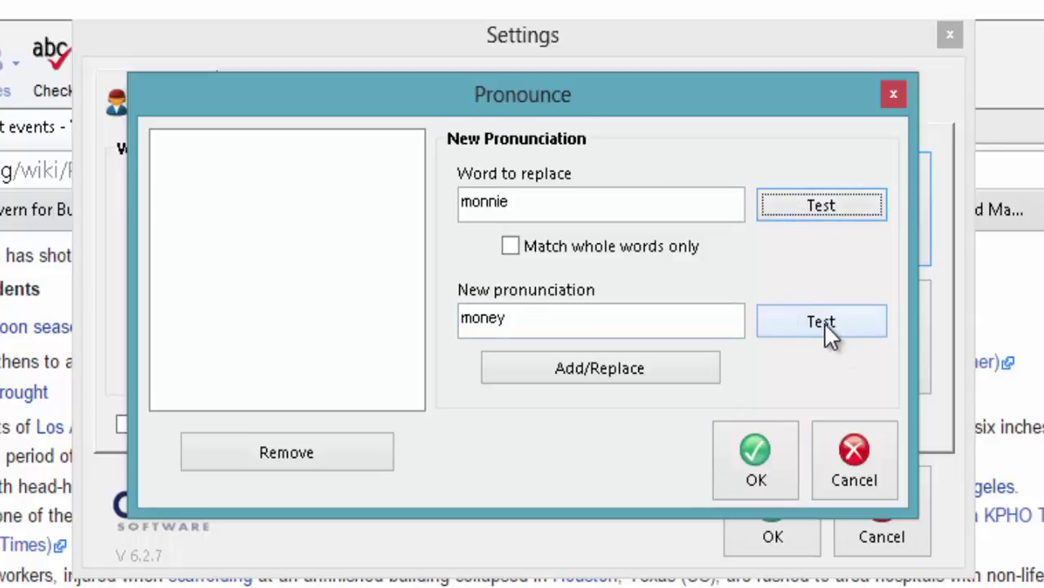
click(823, 322)
click(787, 196)
- Test the replacement pronunciation once more, add the monnie=money entry to the pronunciation list and confirm
double_click(532, 318)
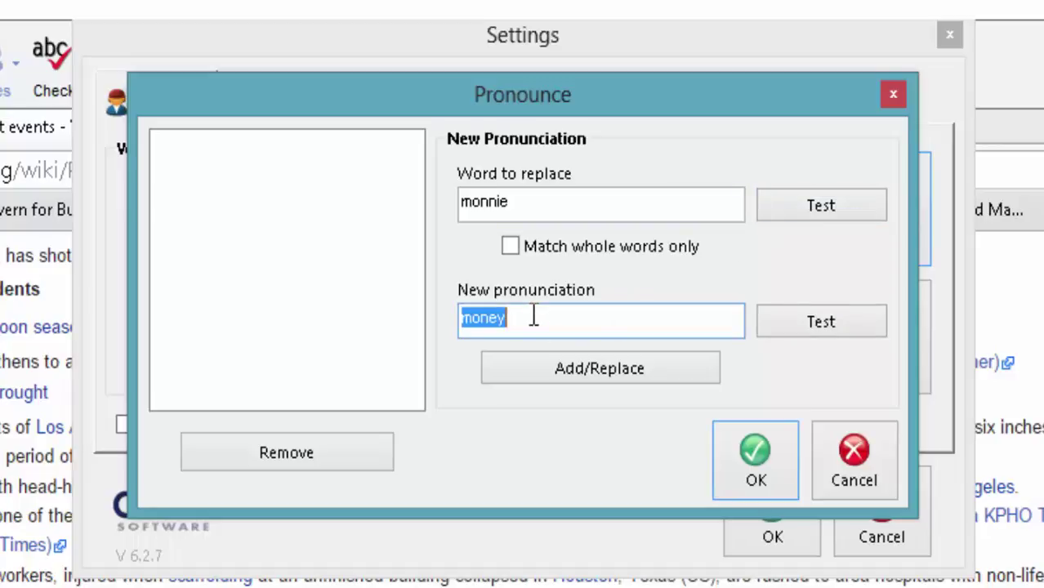
click(795, 323)
click(611, 370)
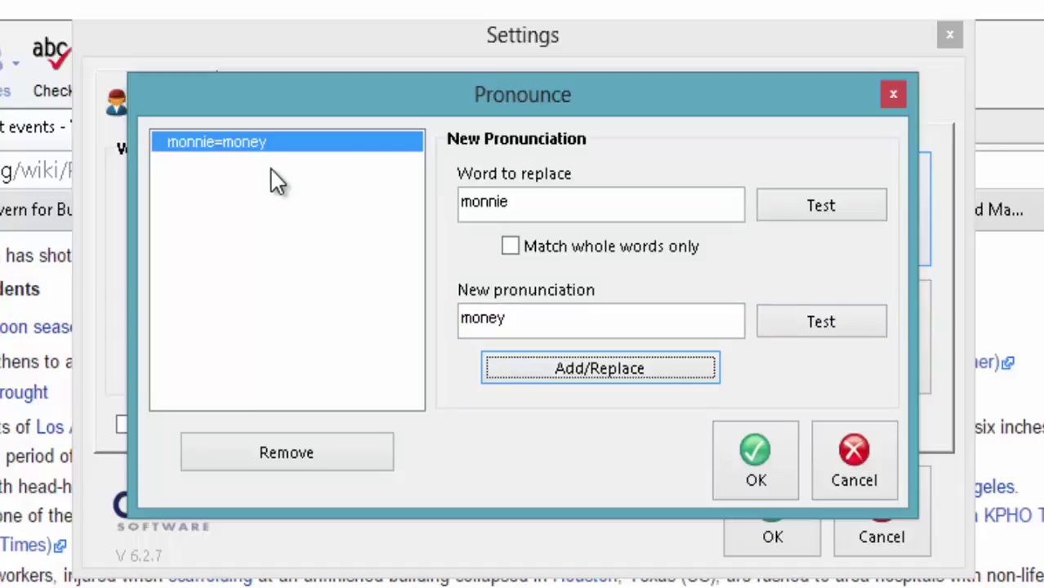
click(743, 443)
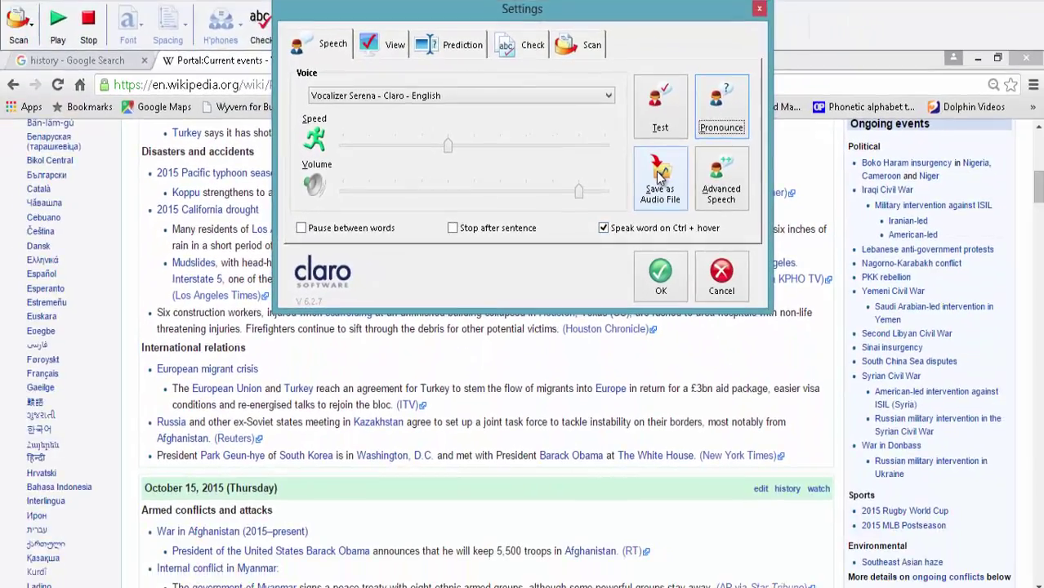
- View the dialog for saving text as a WMA audio file, cancel it, and test the Vocalizer Serena voice
click(660, 176)
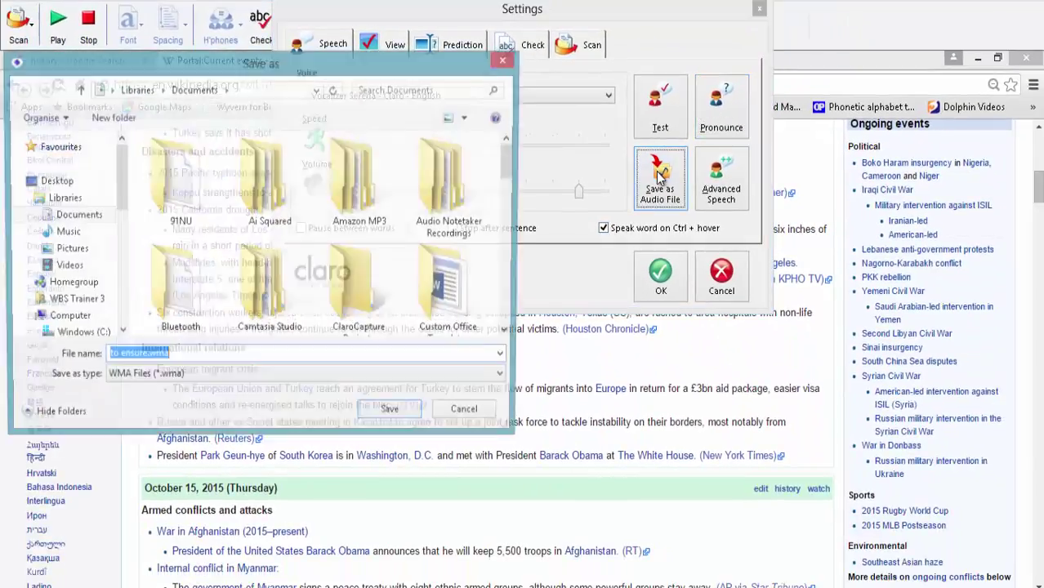
click(467, 415)
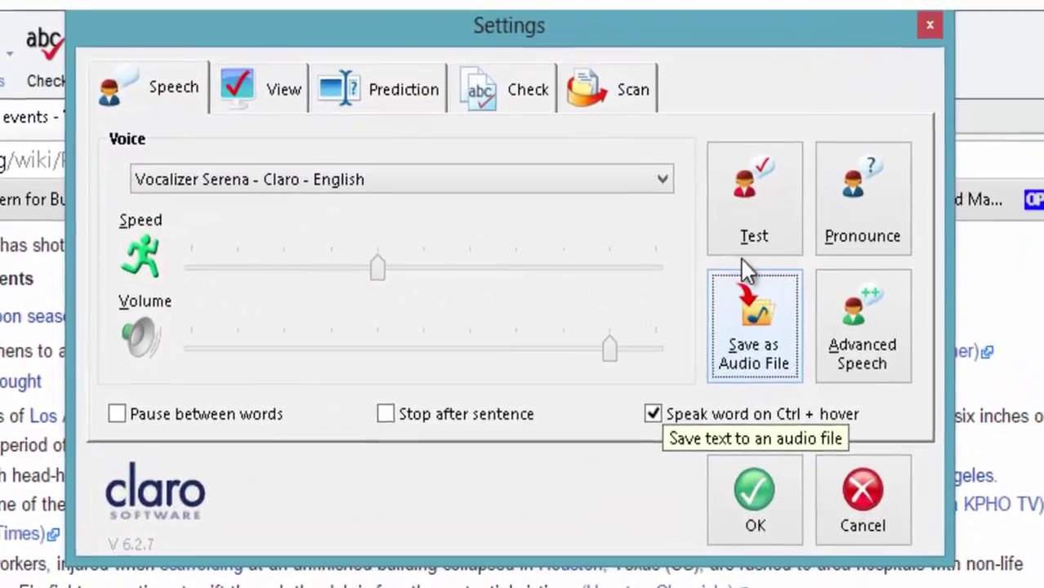
click(744, 239)
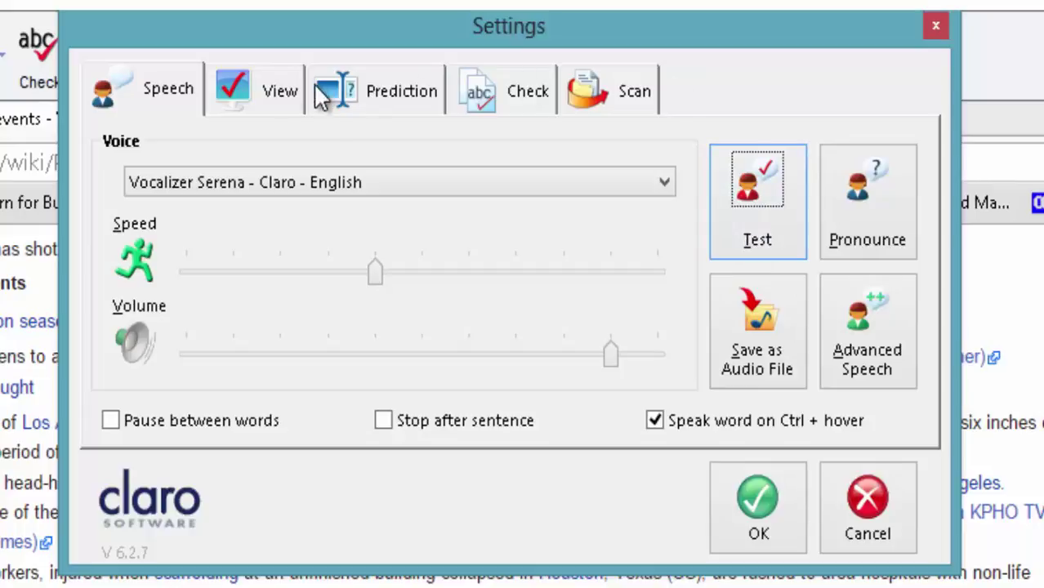
- Hide the Predict, Spacing and Font buttons from the ClaroRead toolbar in the view settings and apply the change
click(284, 95)
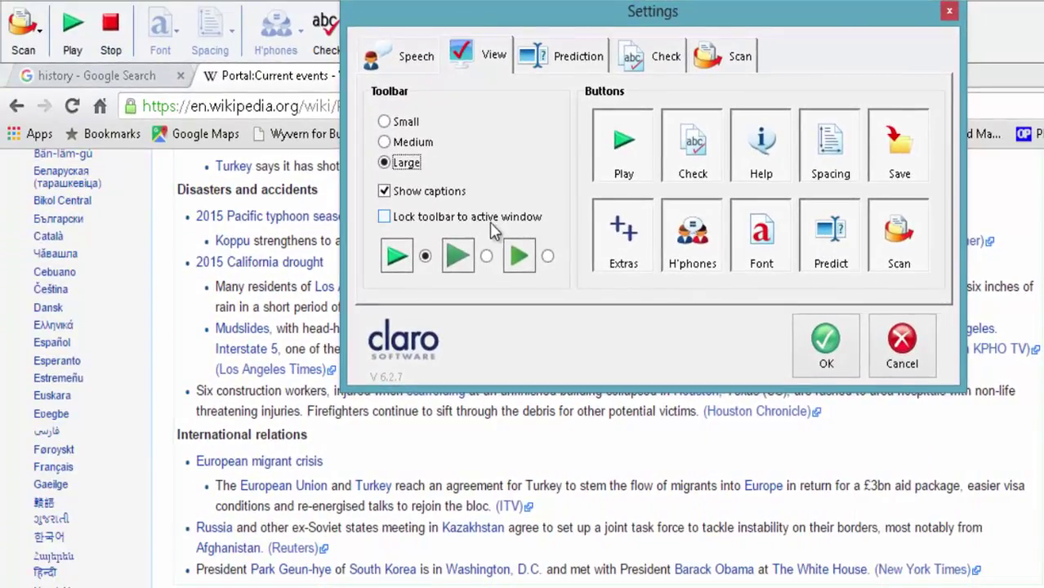
click(832, 235)
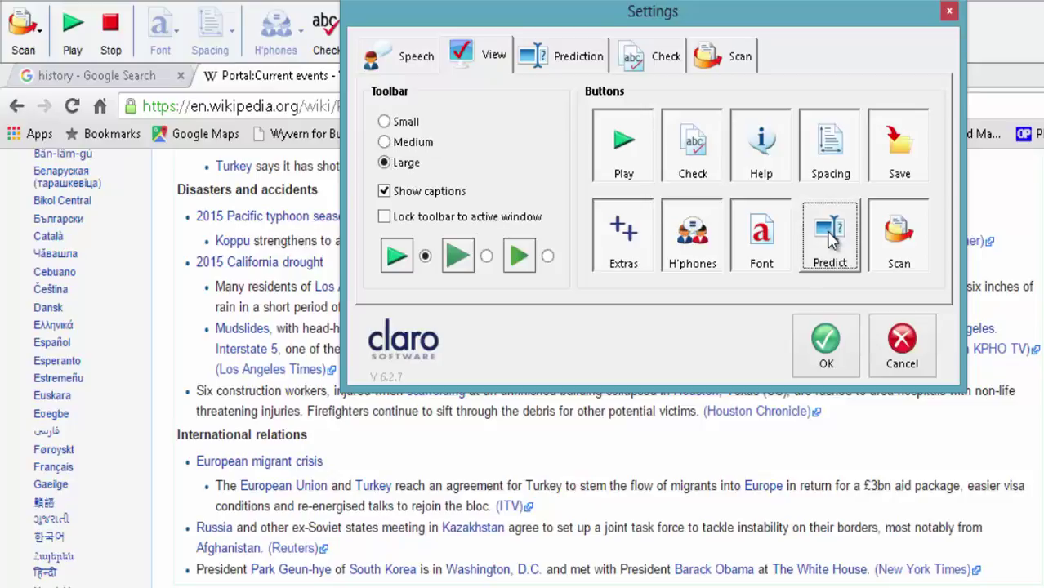
click(825, 162)
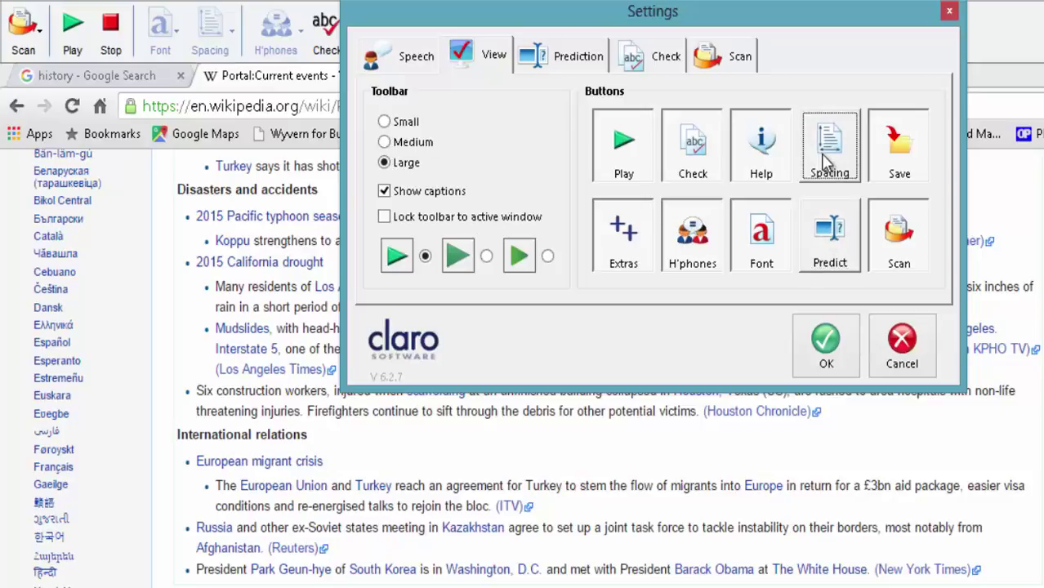
click(753, 237)
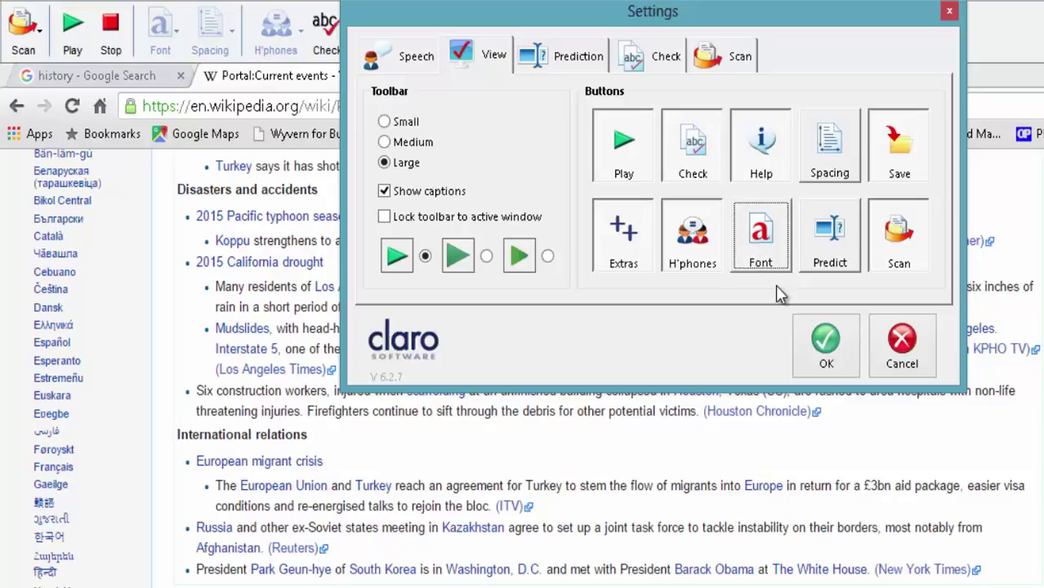
click(833, 353)
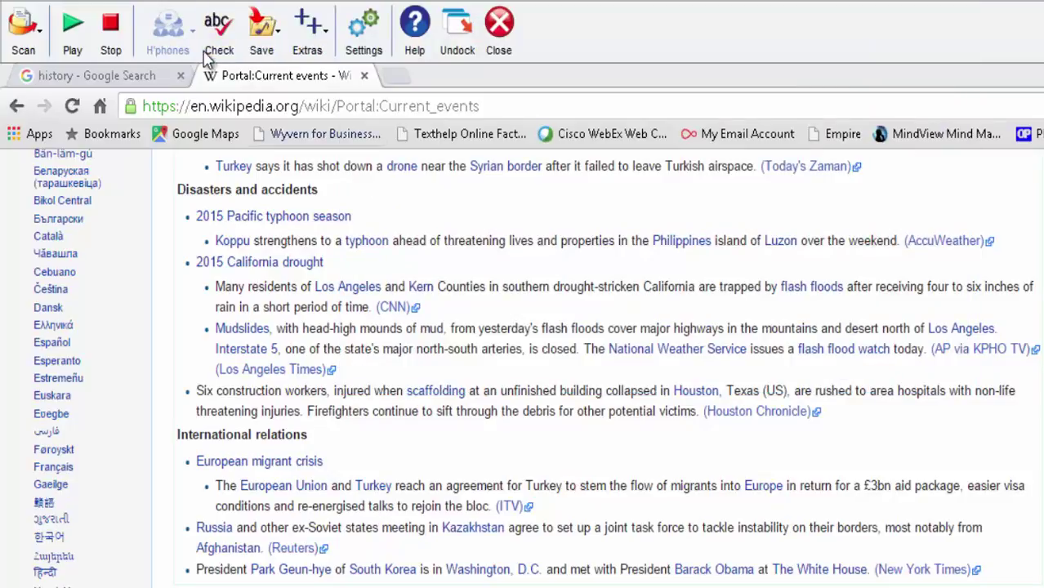
- Reopen the view settings and show the Predict, Font and Spacing buttons on the toolbar again
click(363, 51)
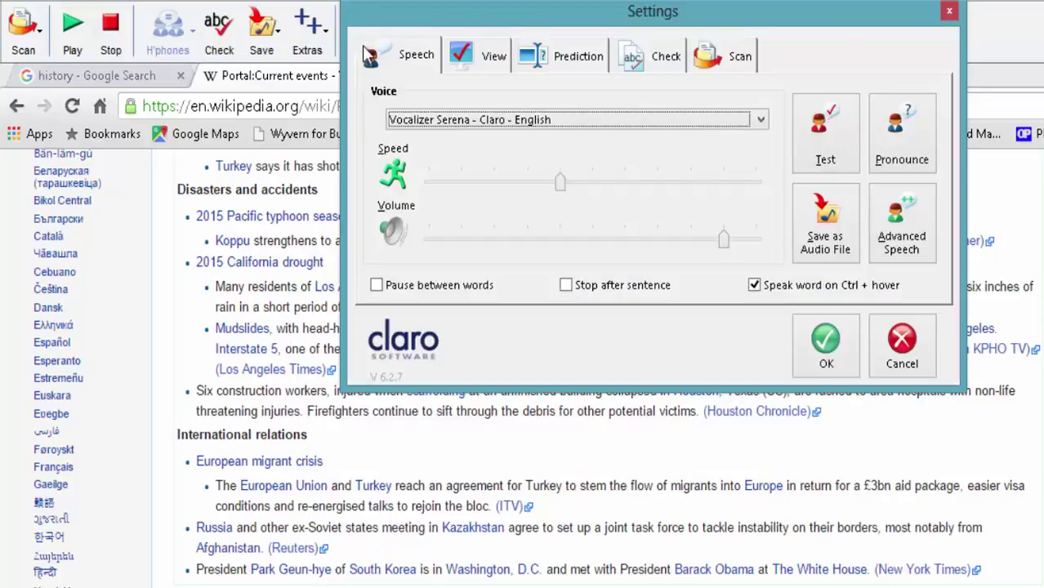
click(489, 59)
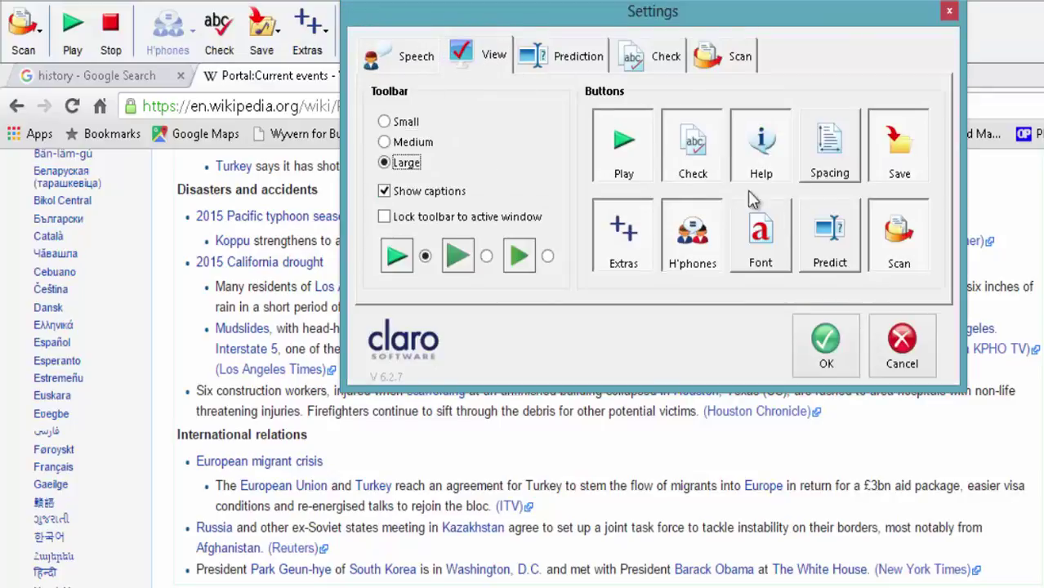
click(829, 163)
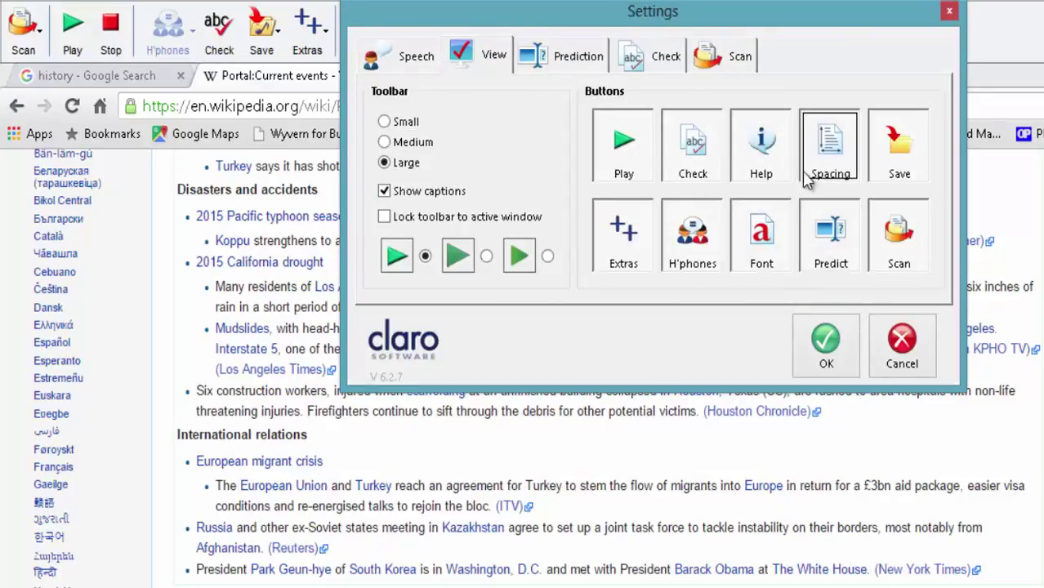
- Apply the third toolbar icon style to preview it and reselect the first icon style in the view settings
click(487, 257)
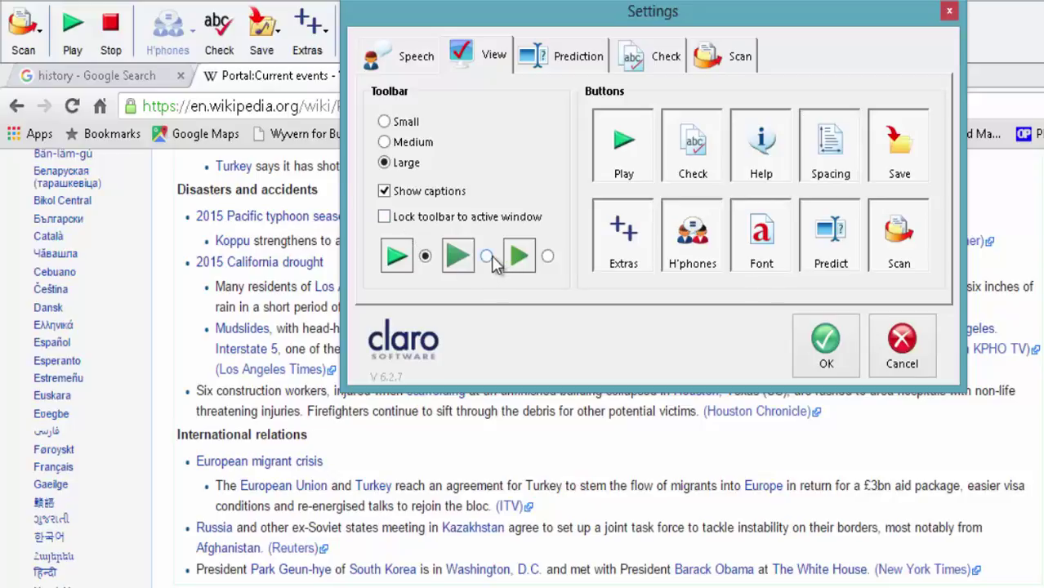
click(548, 256)
click(826, 343)
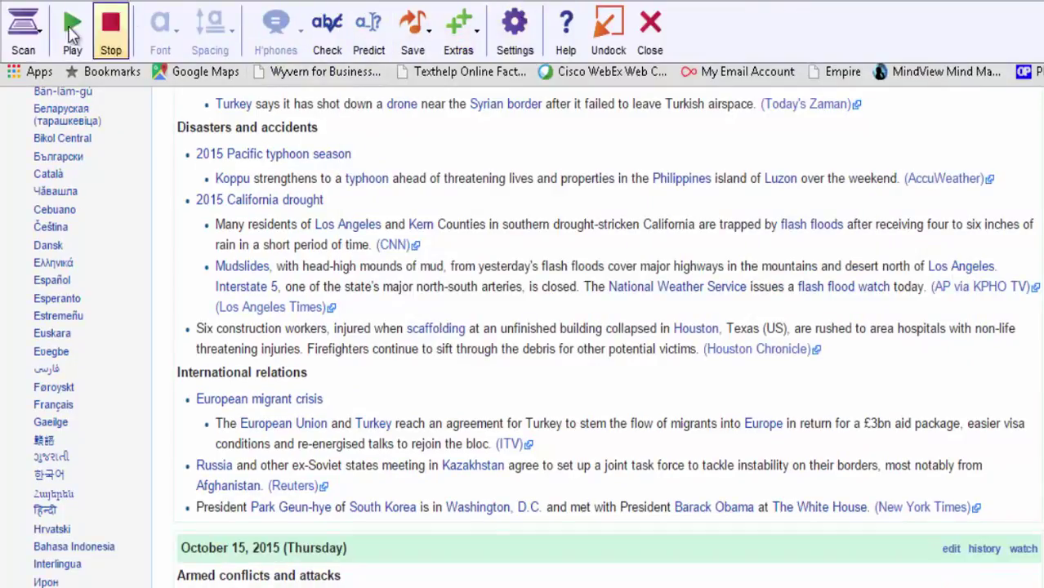
click(516, 27)
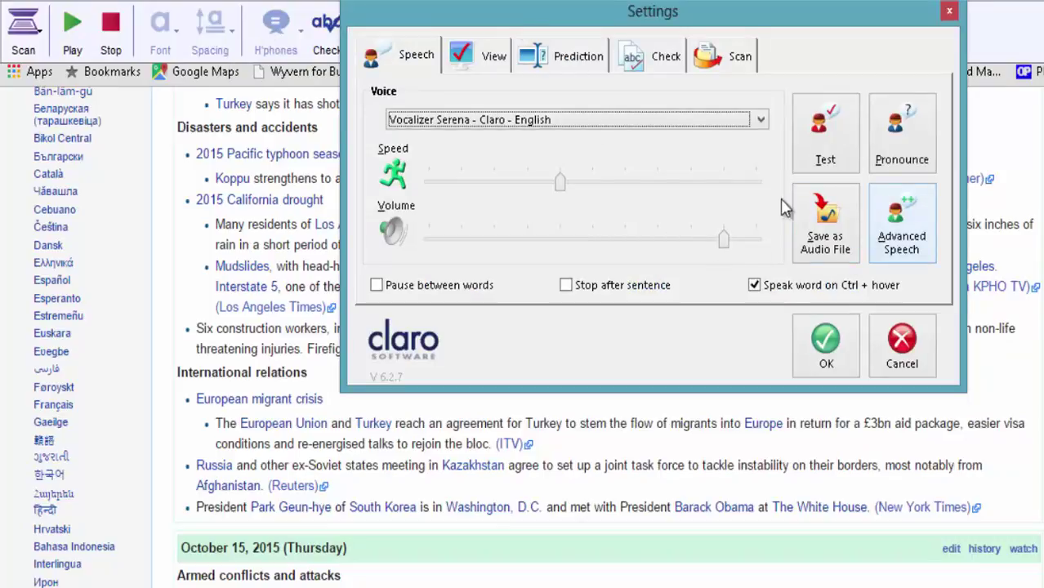
click(500, 59)
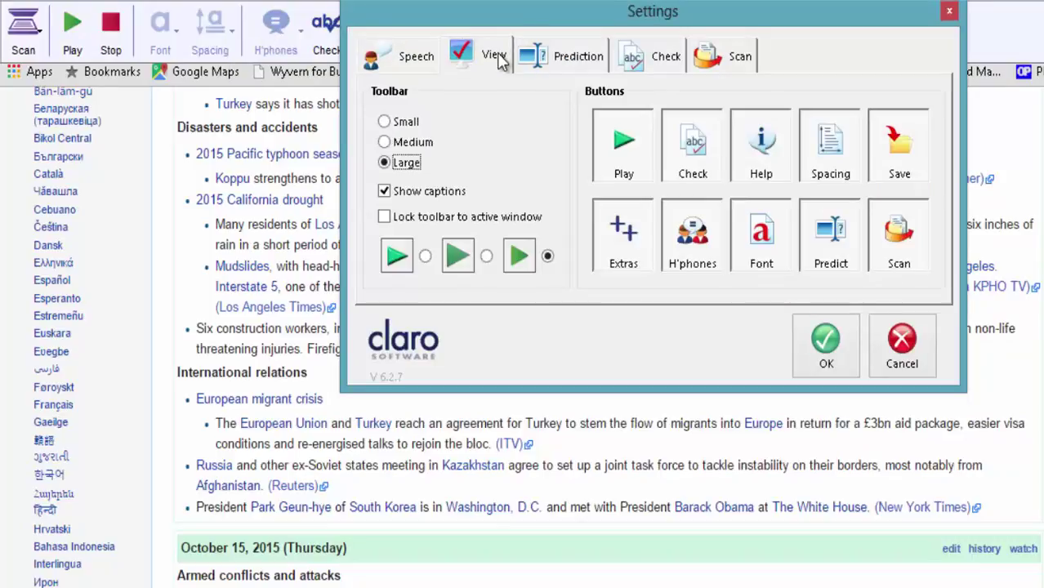
click(425, 256)
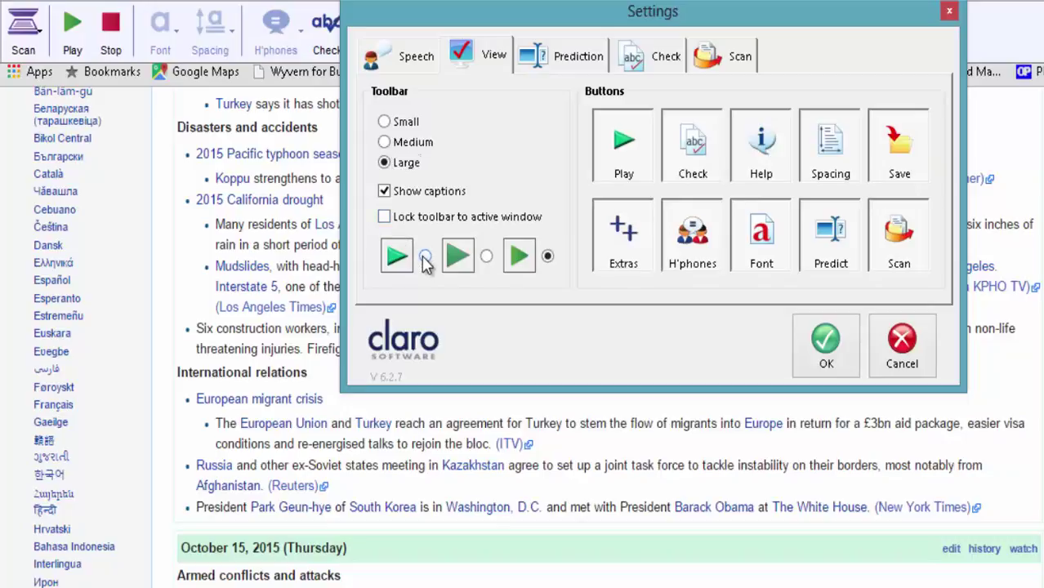
- Toggle the toolbar captions and try the Medium and Small toolbar sizes before returning to Large
click(384, 193)
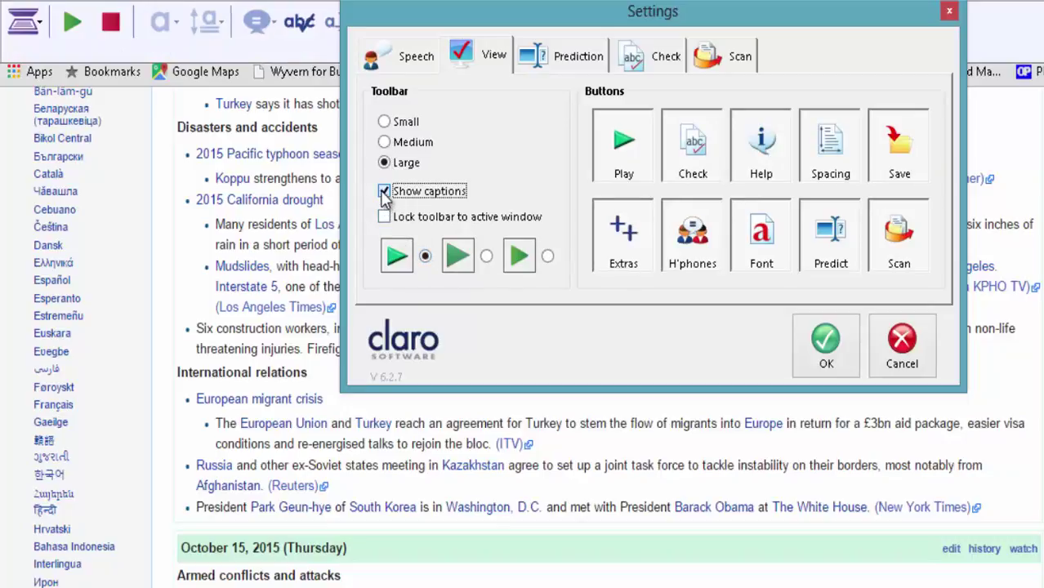
click(384, 194)
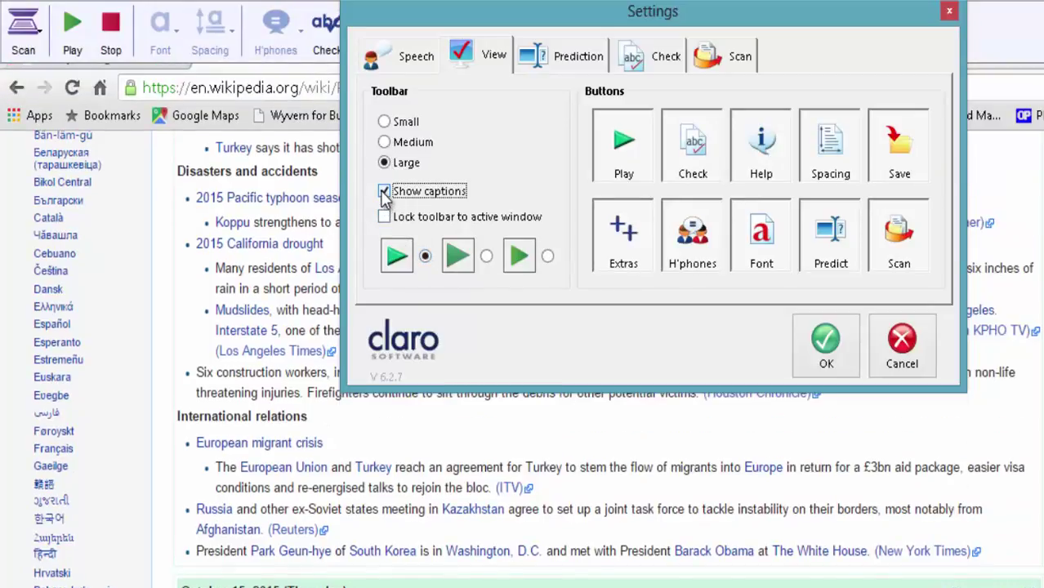
click(384, 193)
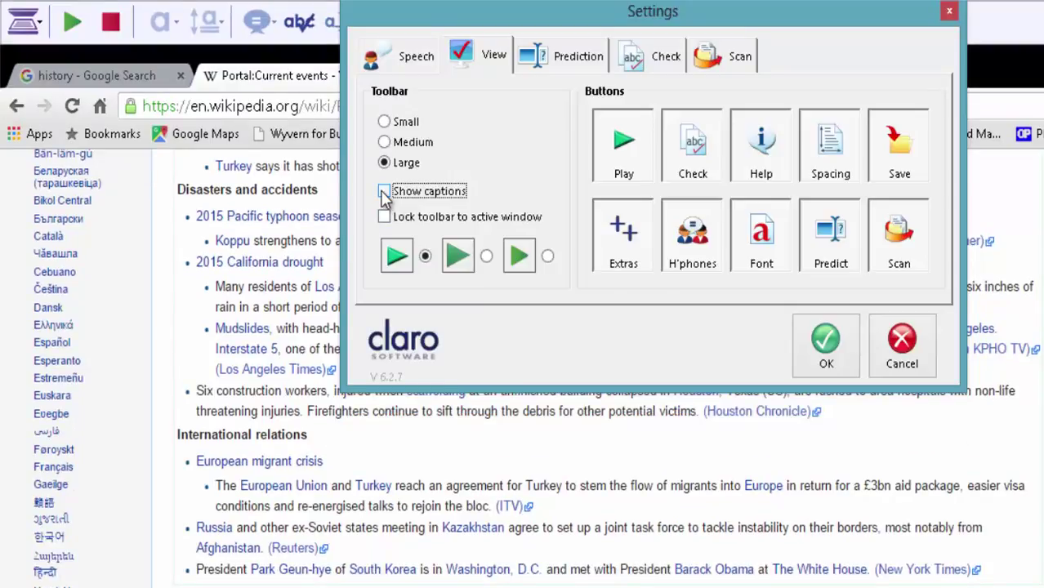
click(384, 142)
click(385, 122)
click(384, 142)
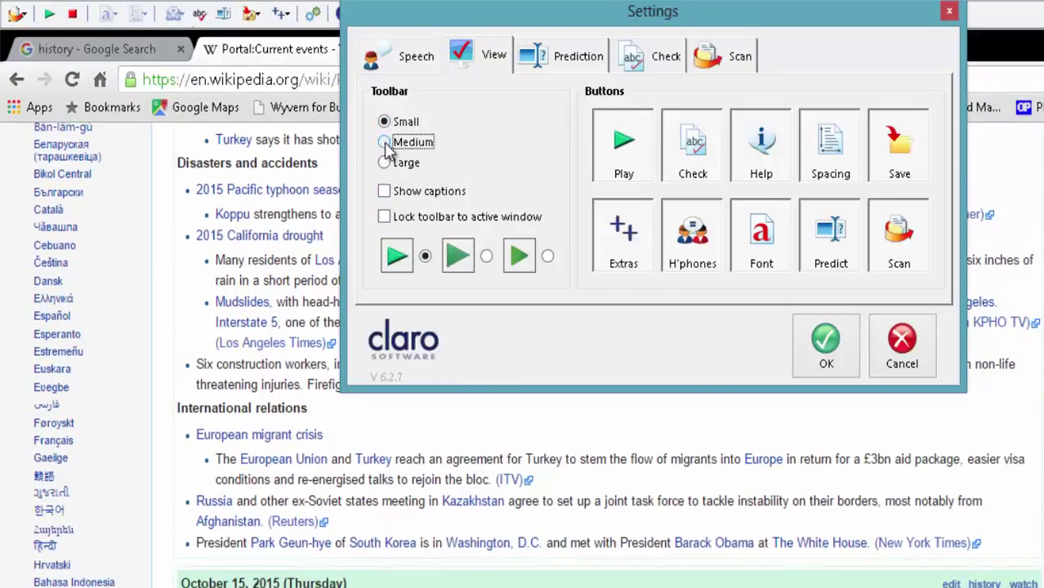
click(385, 163)
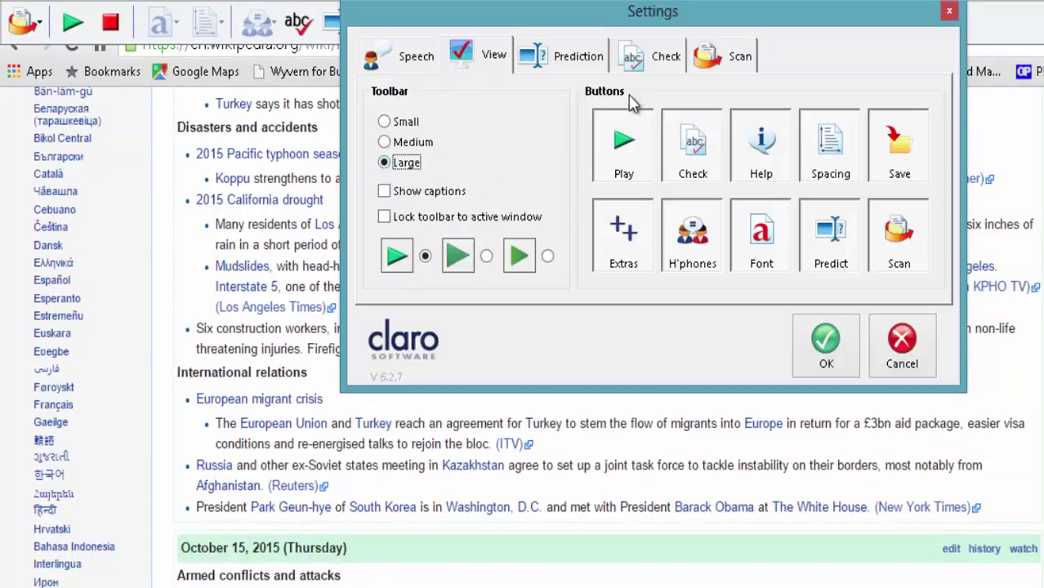
- View the Prediction and Check settings, confirm them, and look up "bordered" in the Europe article with the dictionary tooltip
click(578, 57)
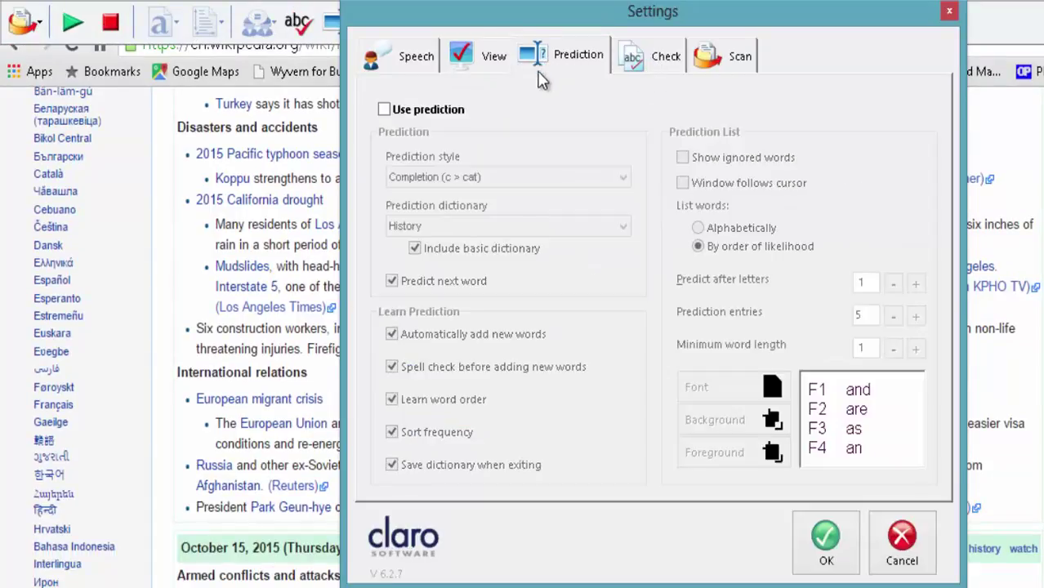
click(666, 56)
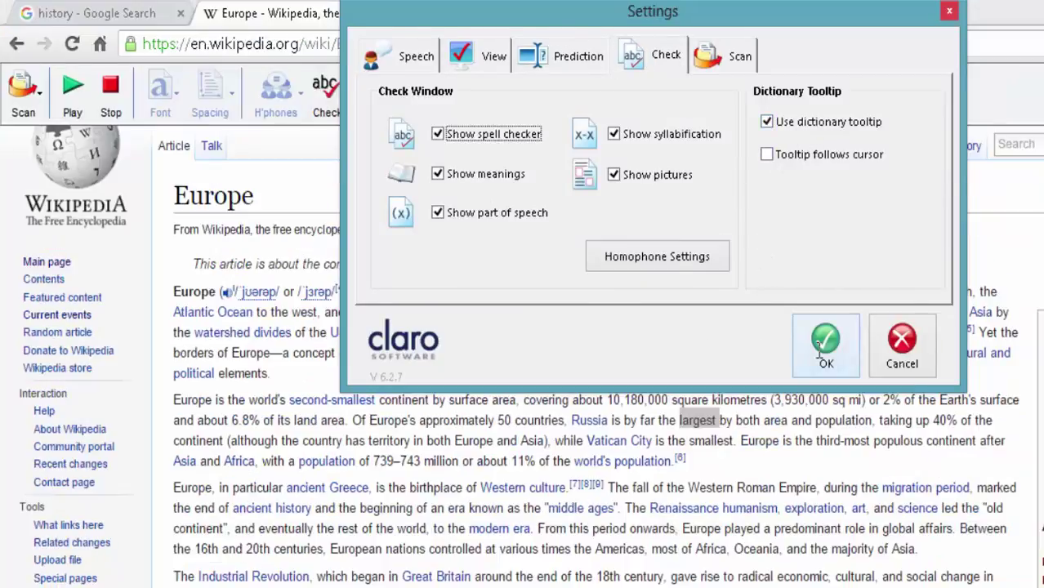
click(825, 343)
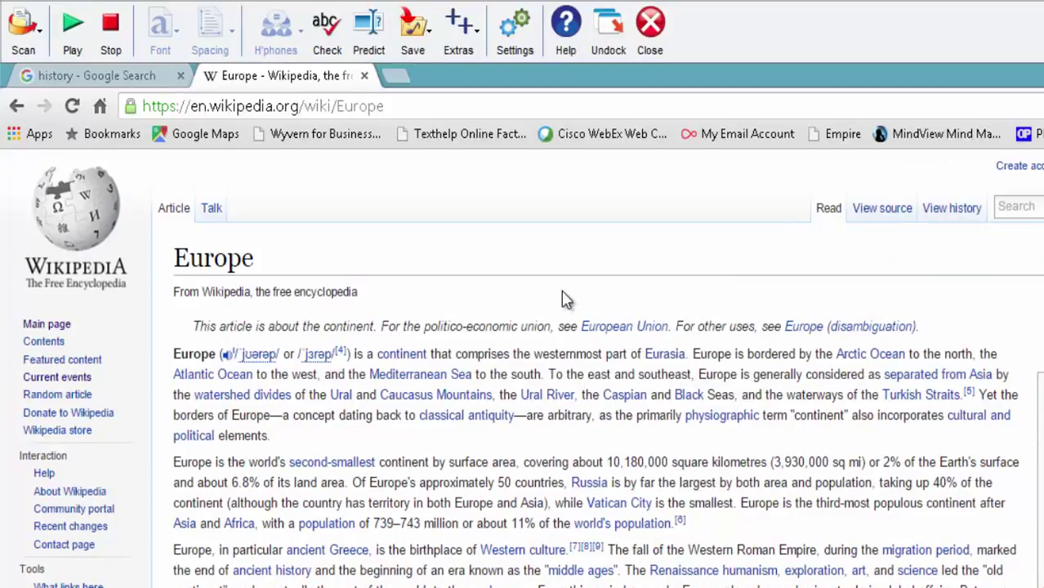
double_click(774, 358)
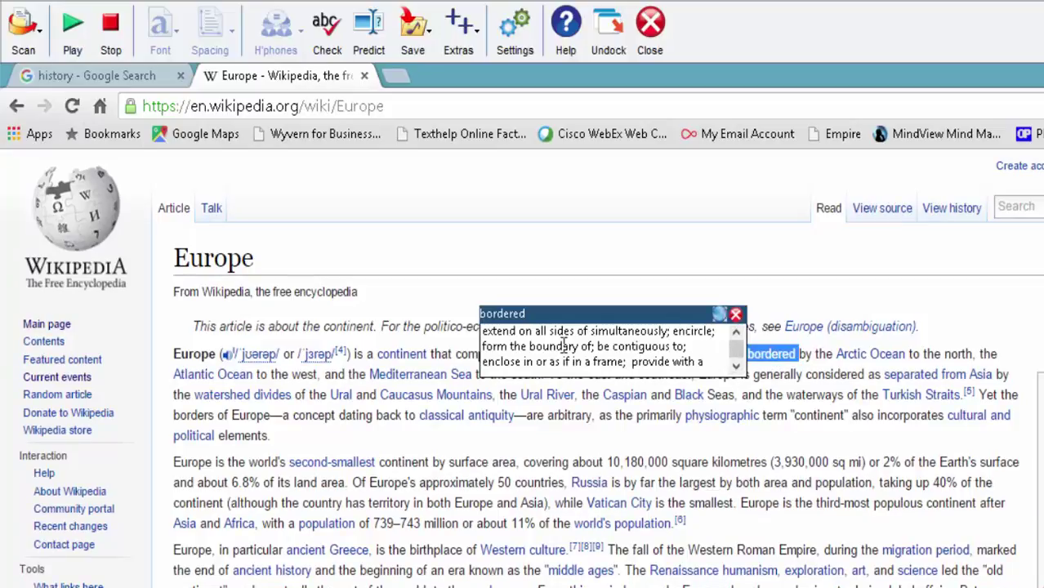
click(735, 313)
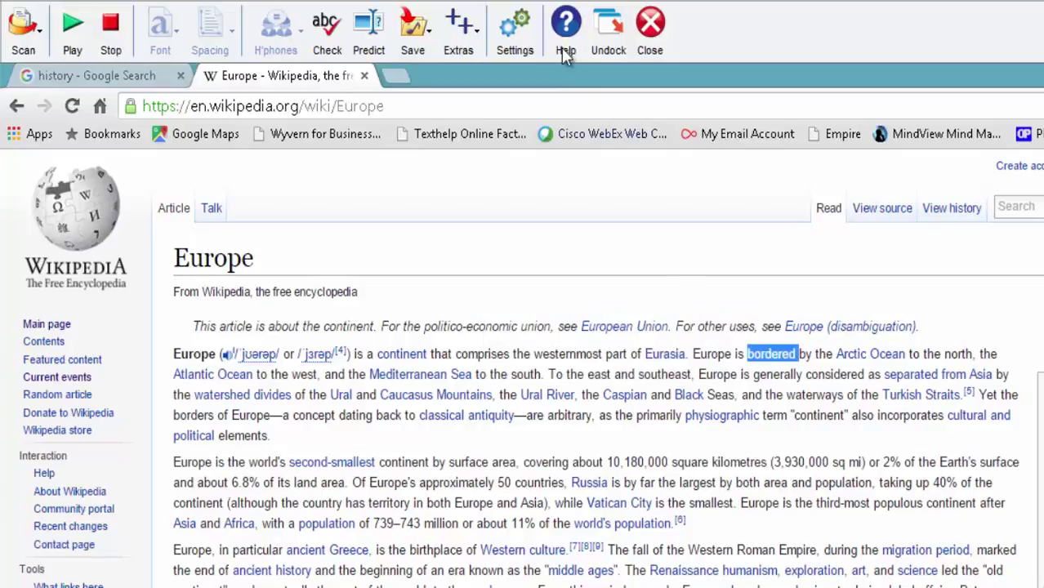
- View the Check and Scan settings, confirm them, and view the ClaroRead help before closing it
click(515, 29)
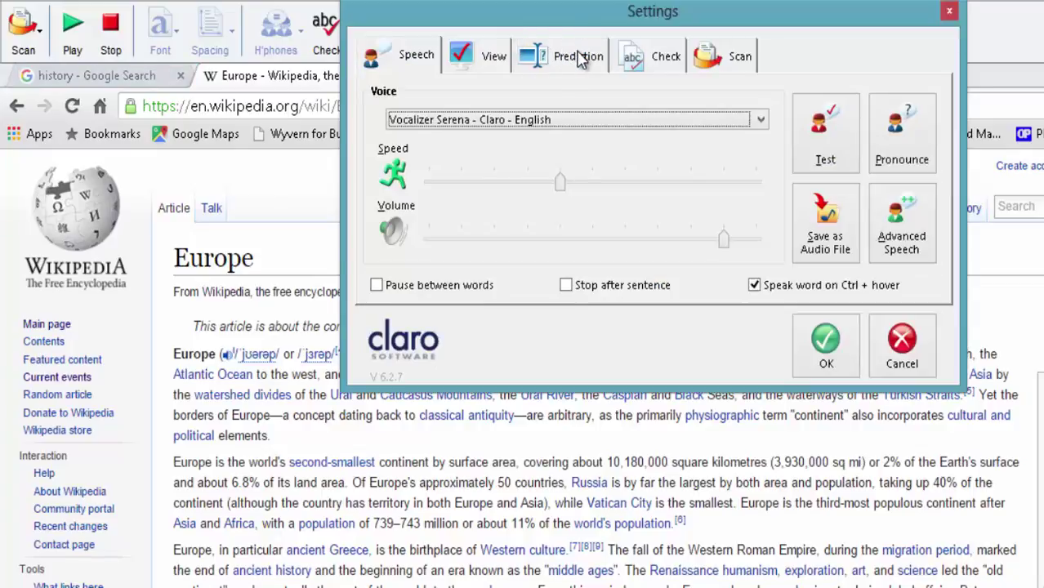
click(623, 58)
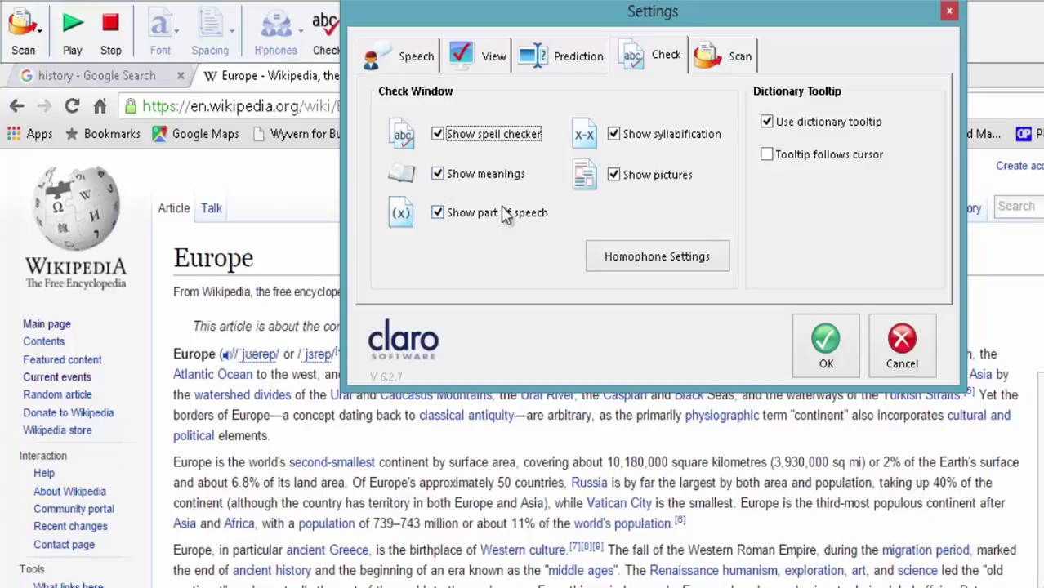
click(719, 57)
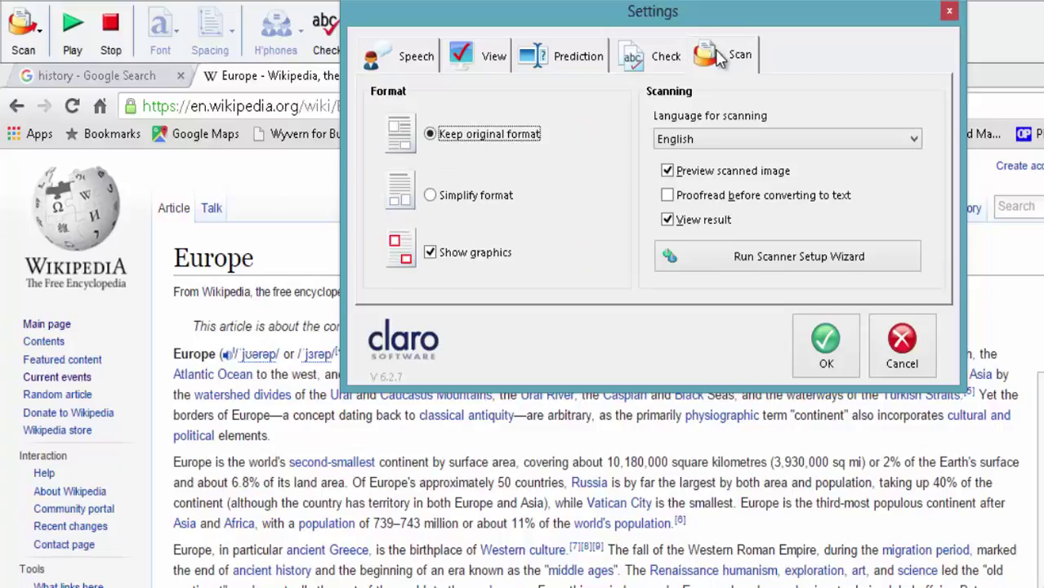
click(824, 343)
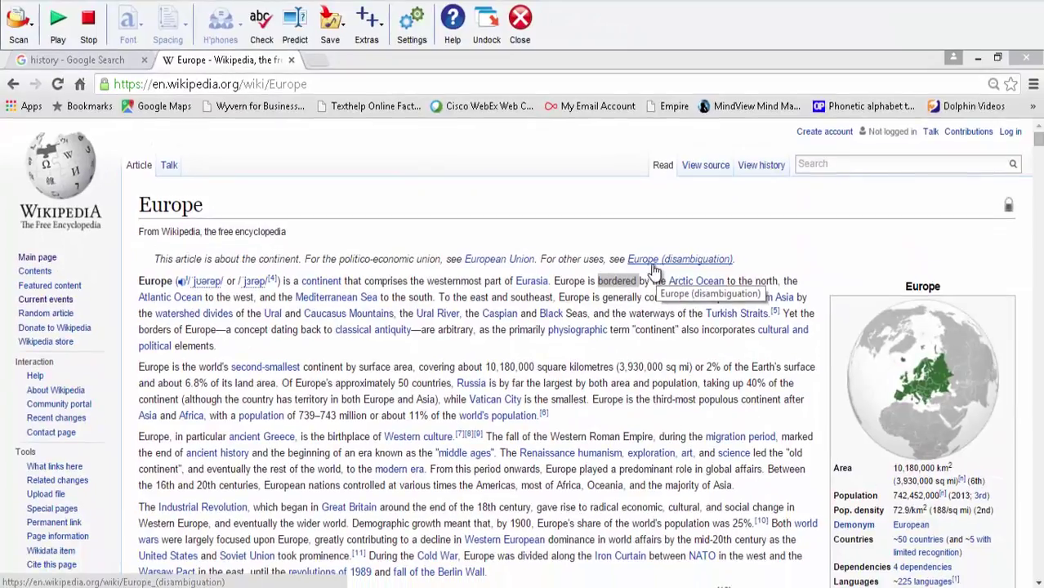
click(451, 25)
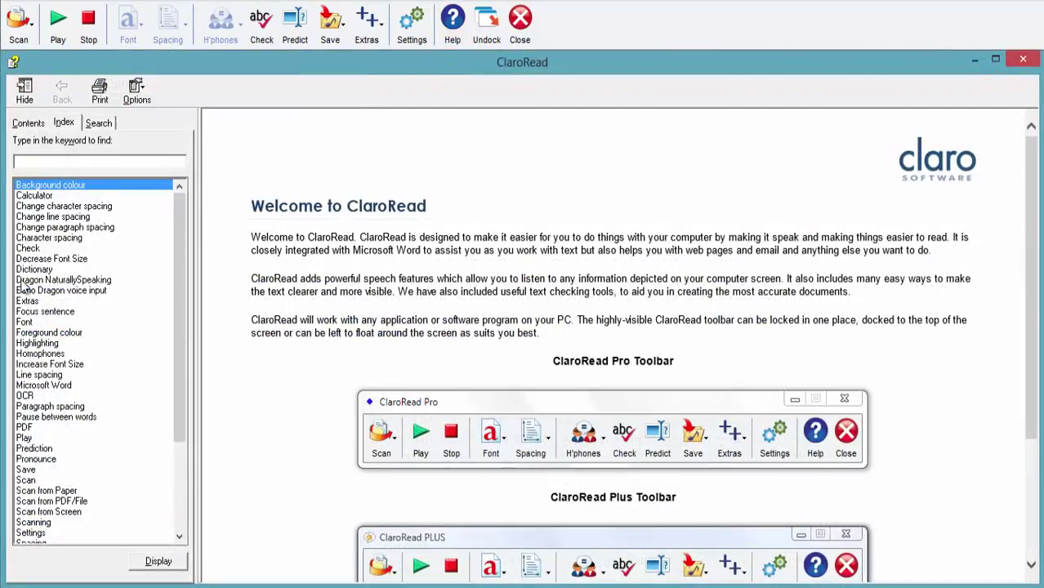
click(1022, 61)
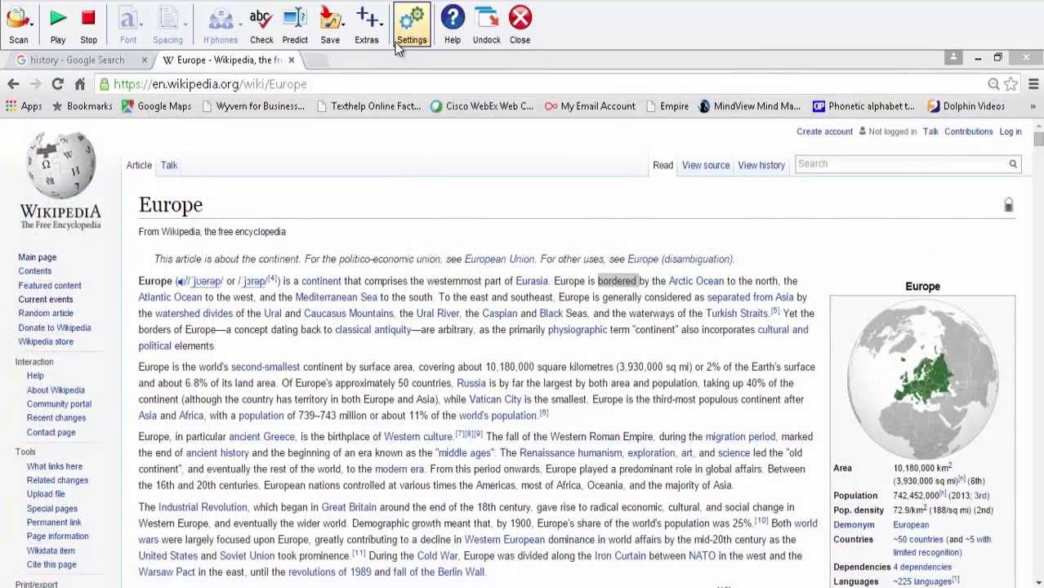
- Undock the ClaroRead toolbar into a floating window and dock it back at the screen's upper edge
click(486, 28)
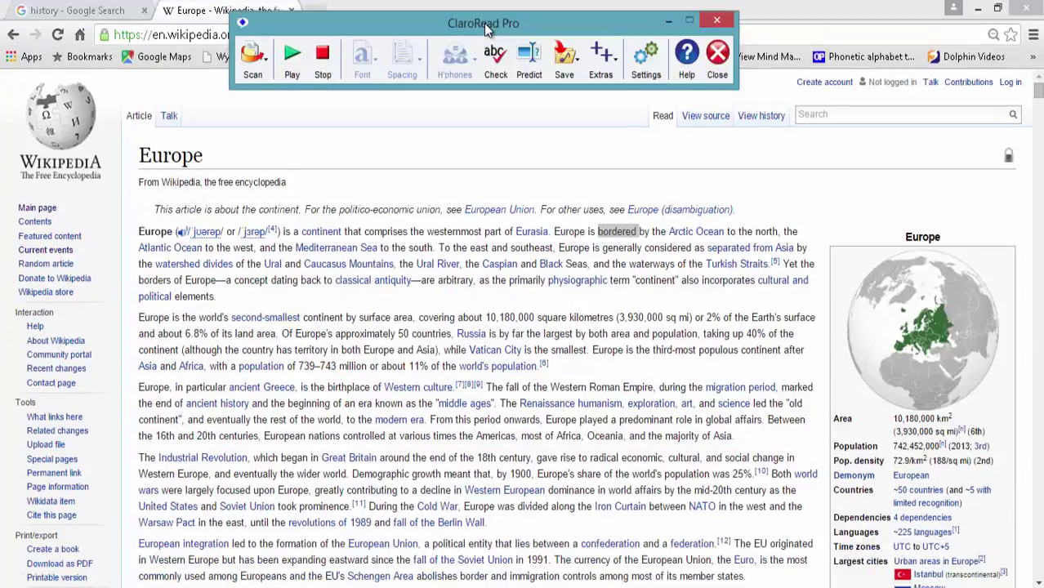
mouse_move(490, 28)
mouse_down()
mouse_move(408, 239)
mouse_move(465, 16)
mouse_move(490, 10)
mouse_up()
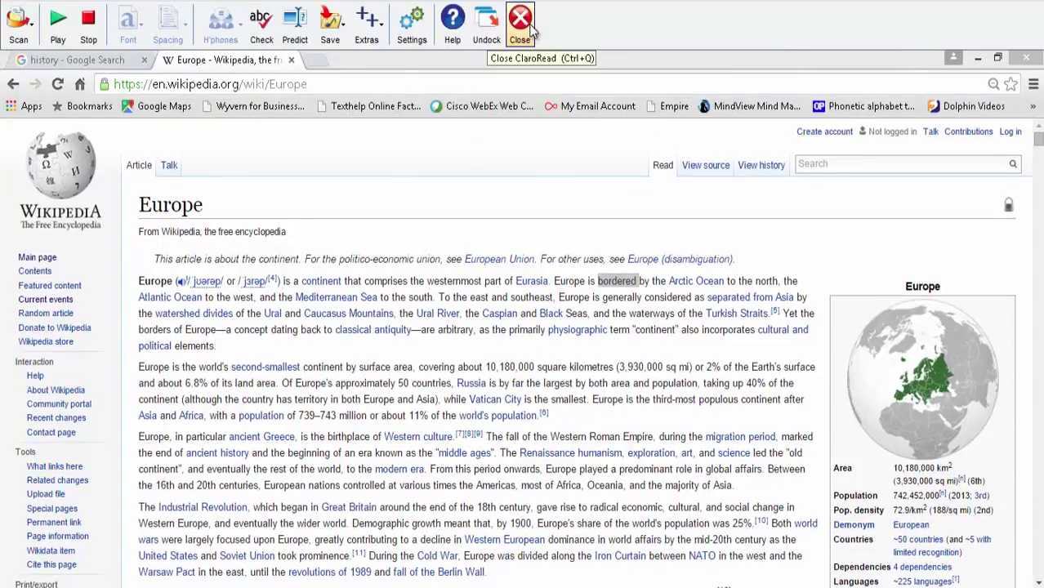
- Open the Advanced Settings Editor, view and cancel the settings export dialog, and check for available Claro updates
click(384, 41)
click(399, 254)
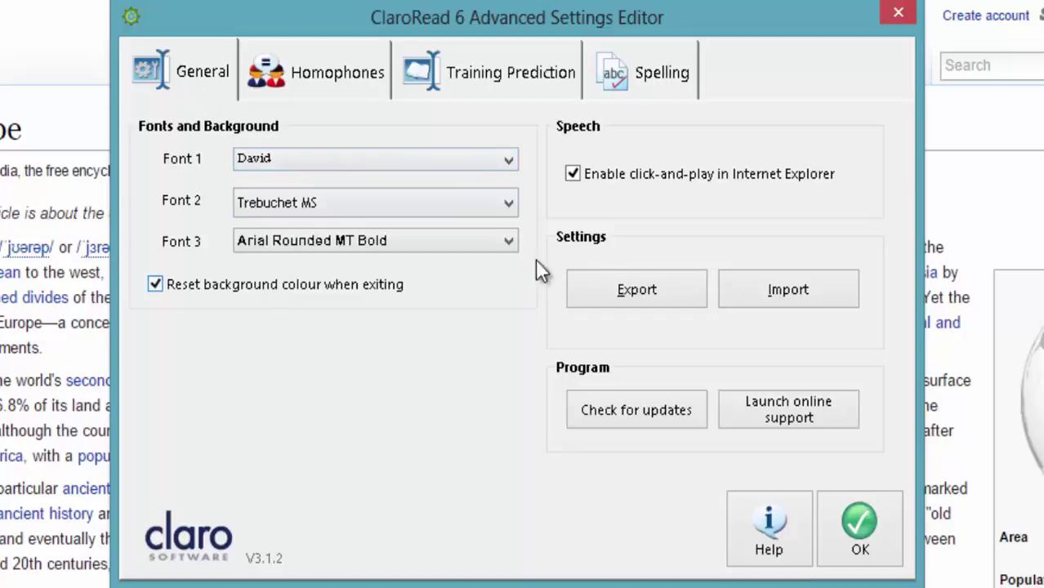
click(618, 295)
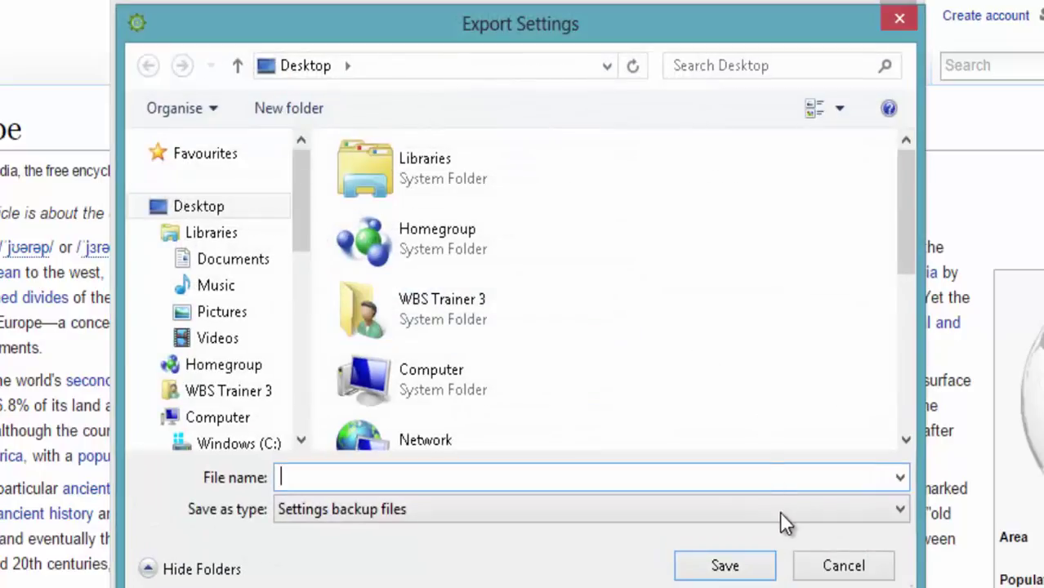
click(831, 565)
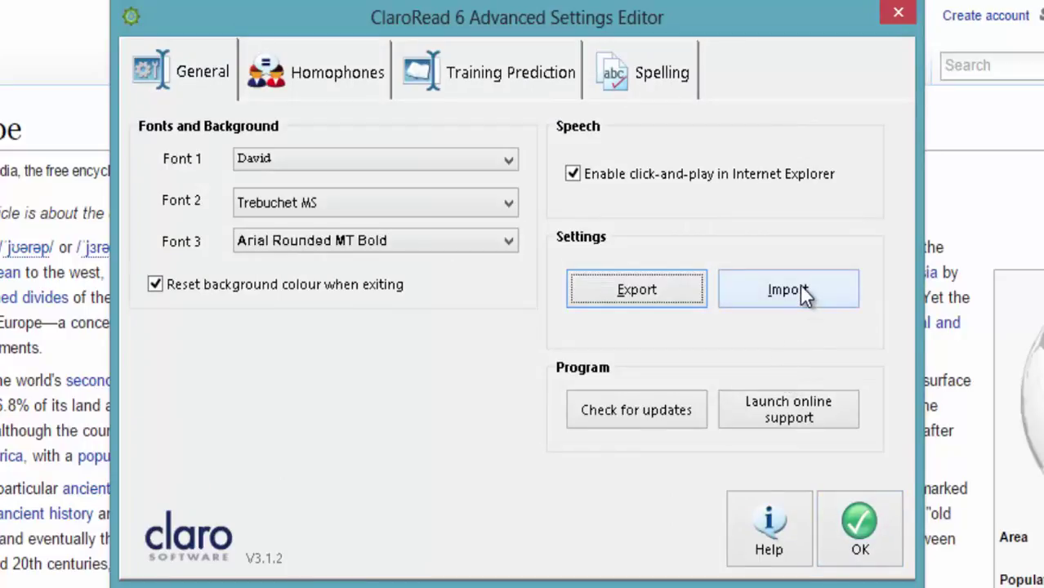
click(664, 413)
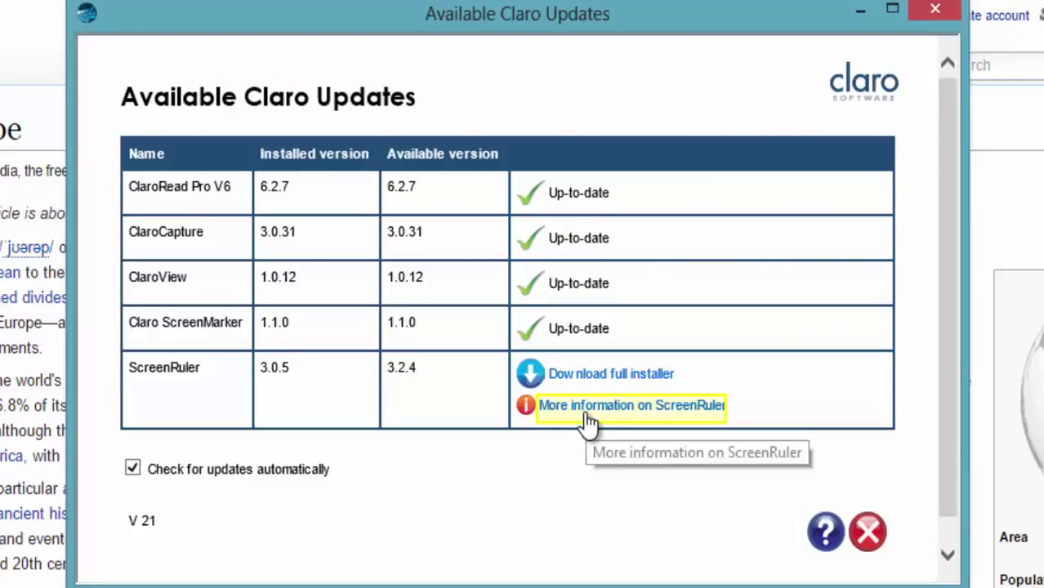
- Close the updates window and examine the homophone entries for "your" and "you", including the alternatives and description of "you"
click(871, 539)
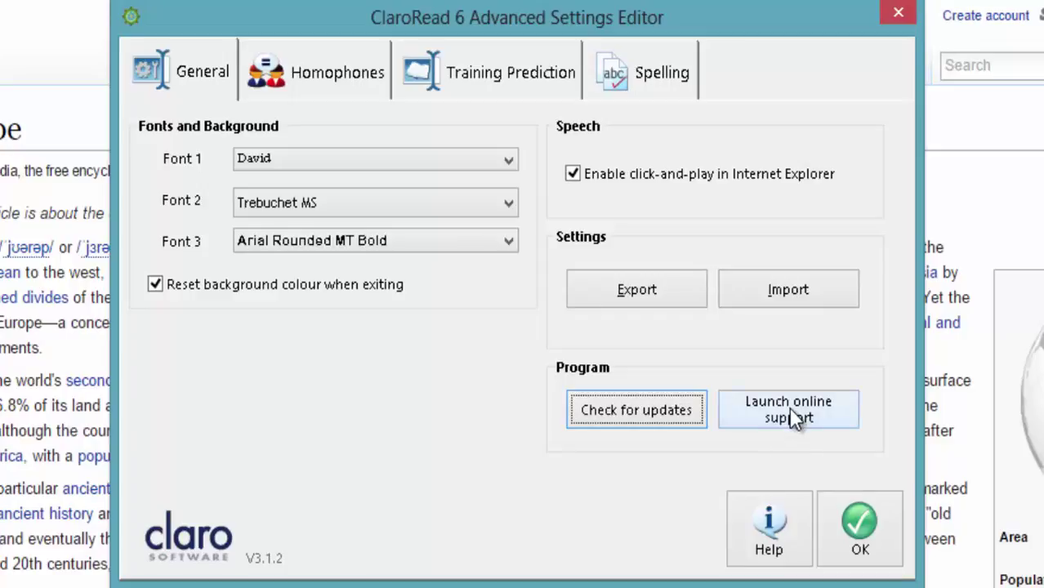
click(343, 68)
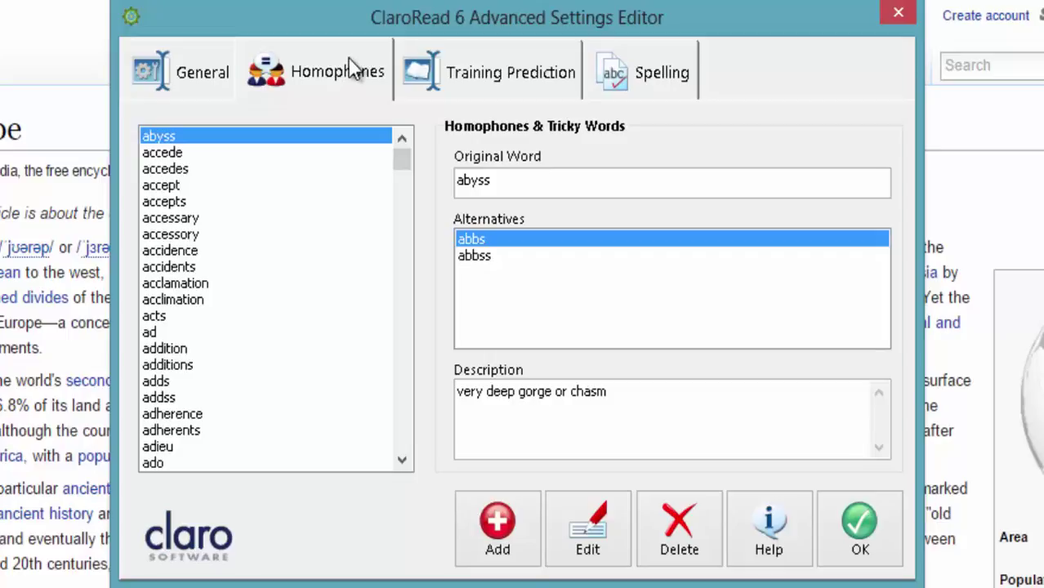
drag(404, 151, 404, 437)
click(164, 429)
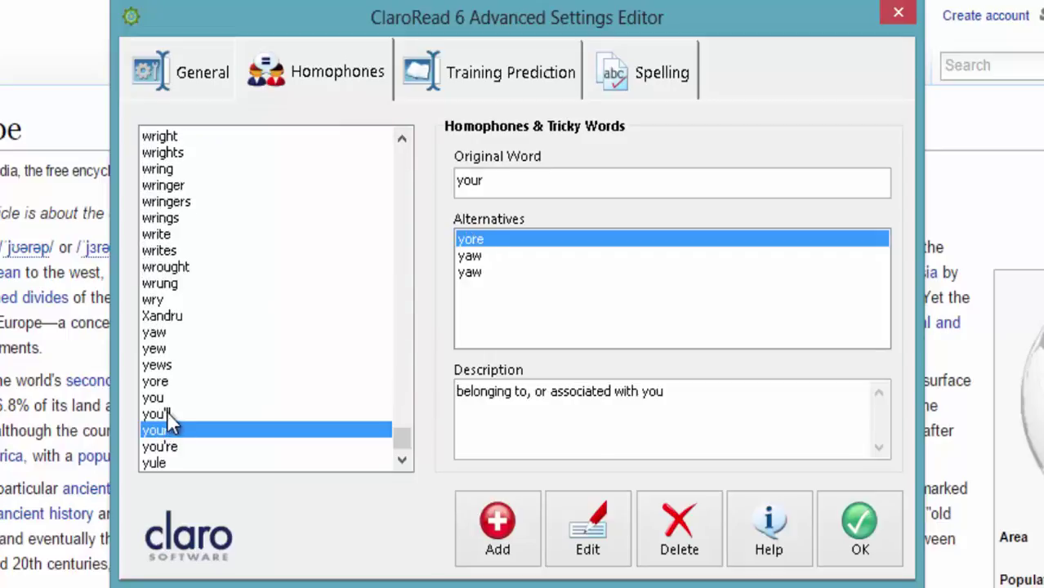
click(166, 399)
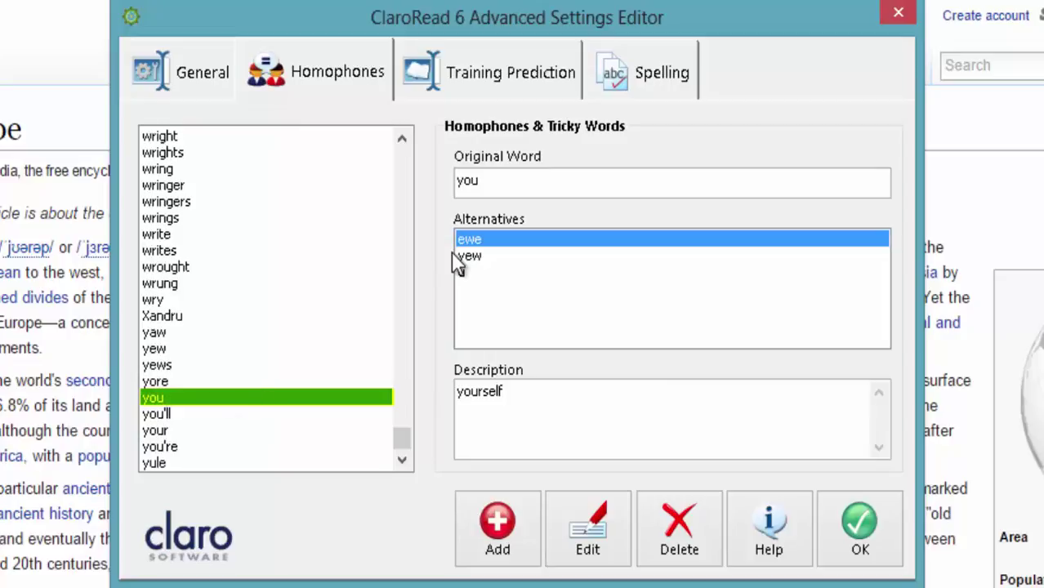
click(493, 239)
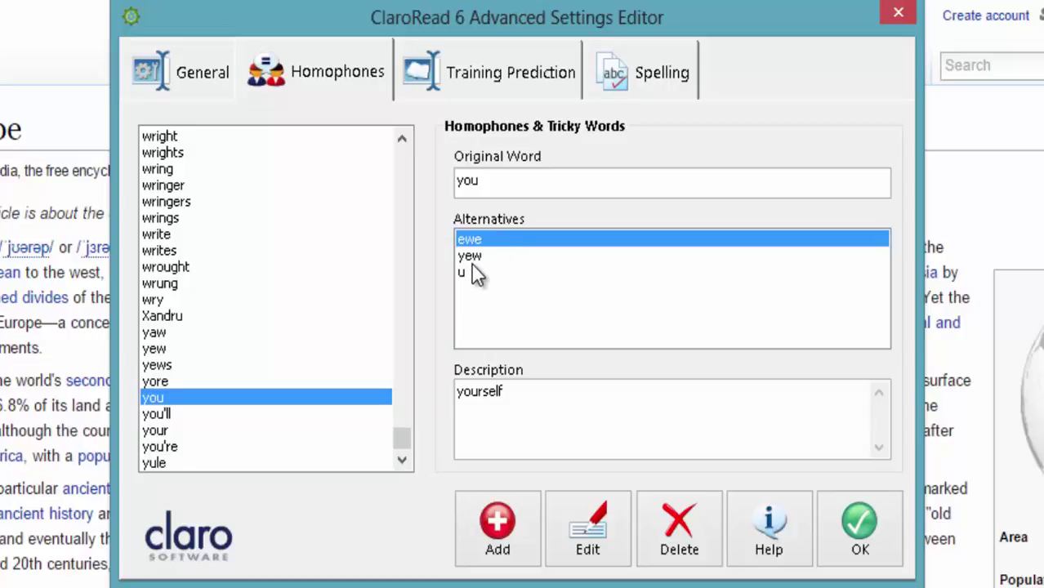
click(487, 182)
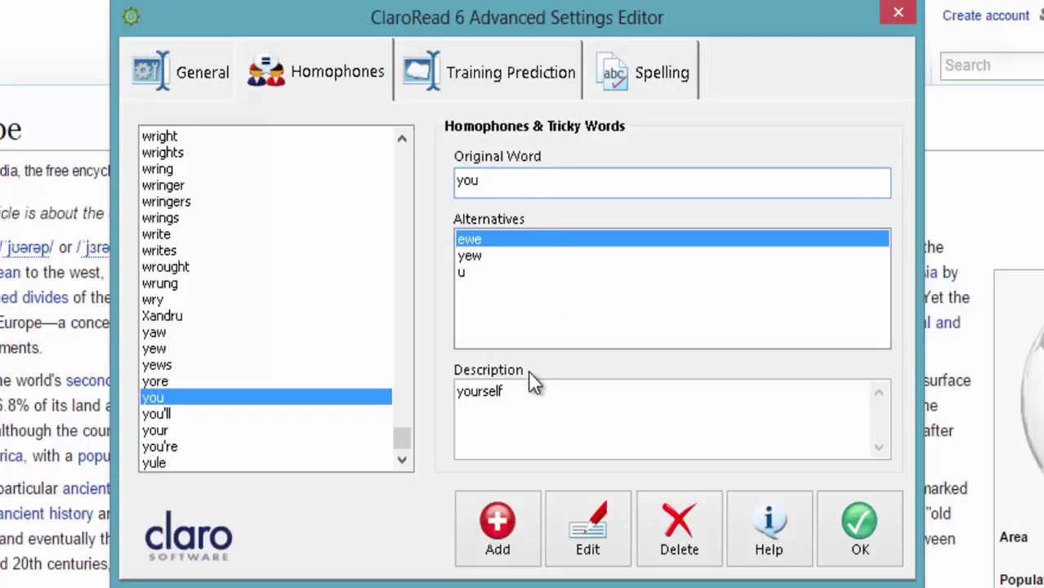
click(508, 392)
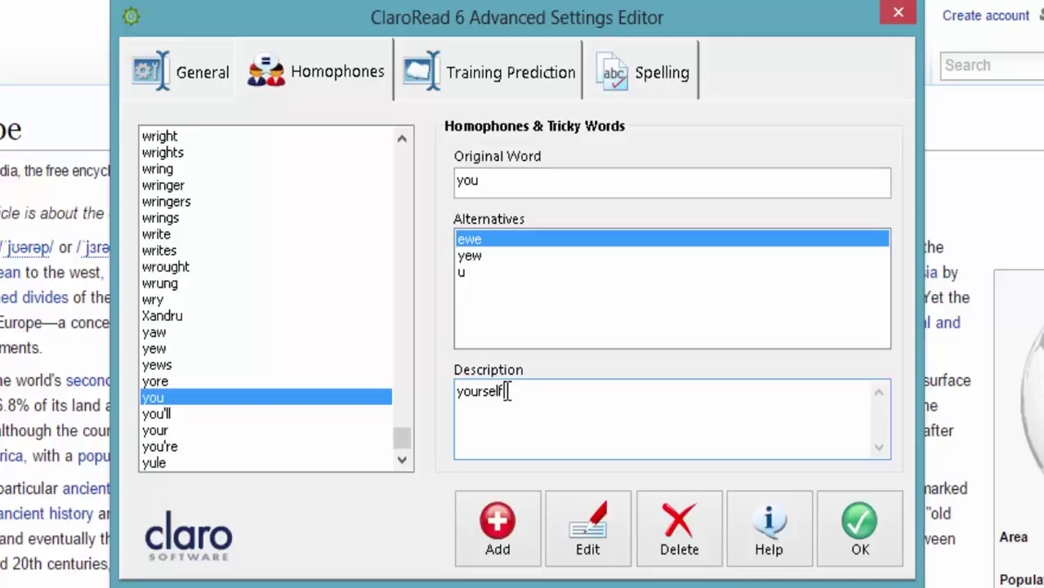
click(470, 258)
click(463, 274)
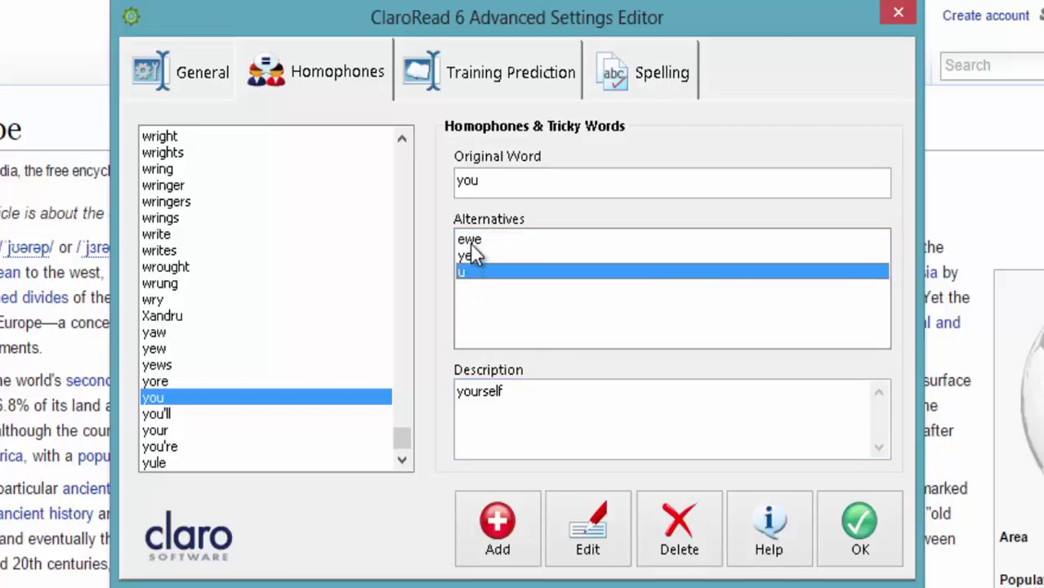
click(471, 242)
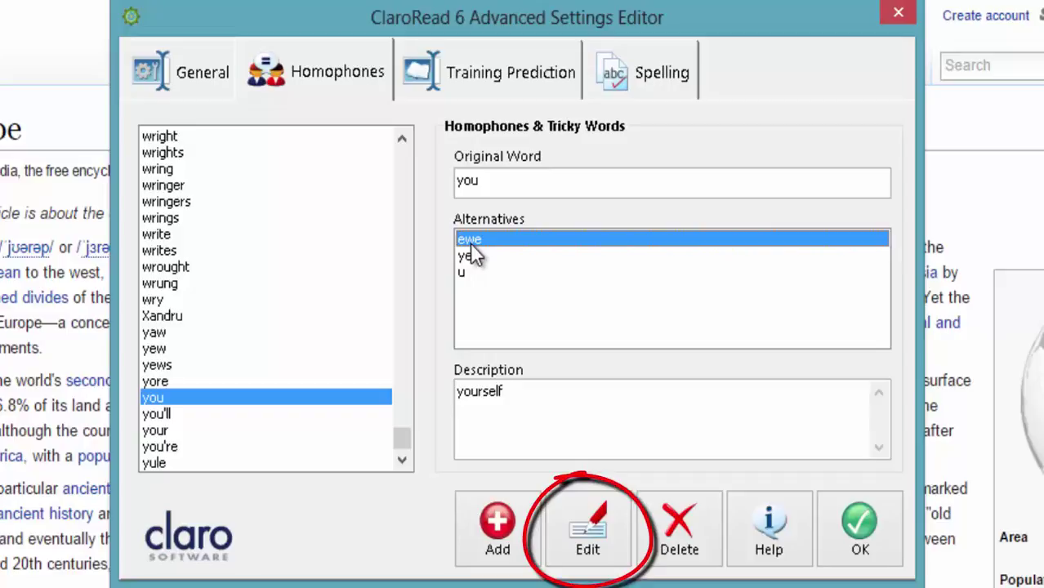
- Edit the homophone entry for "you" to add "yu" to its alternative words
click(570, 517)
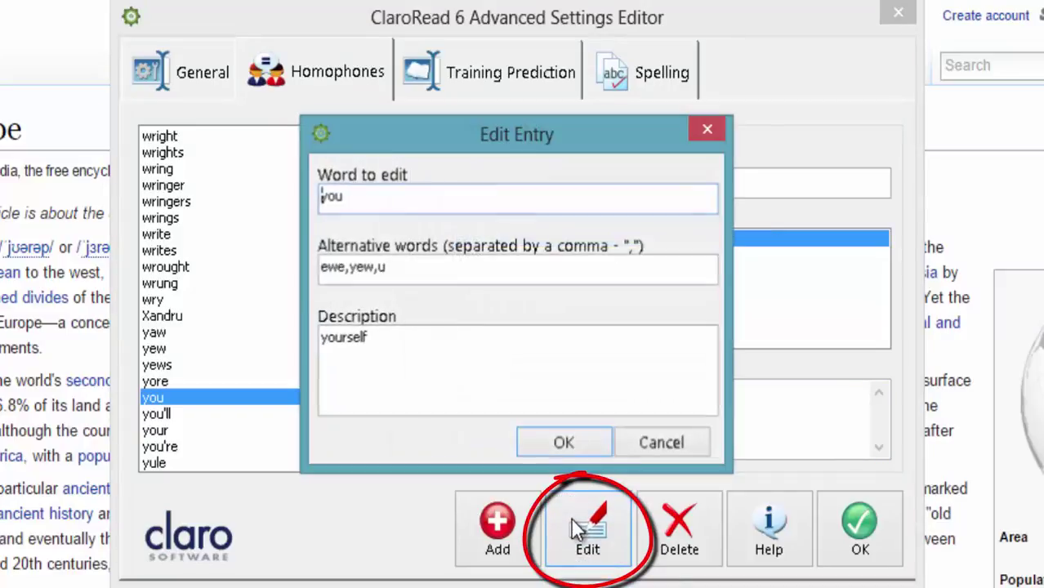
click(397, 267)
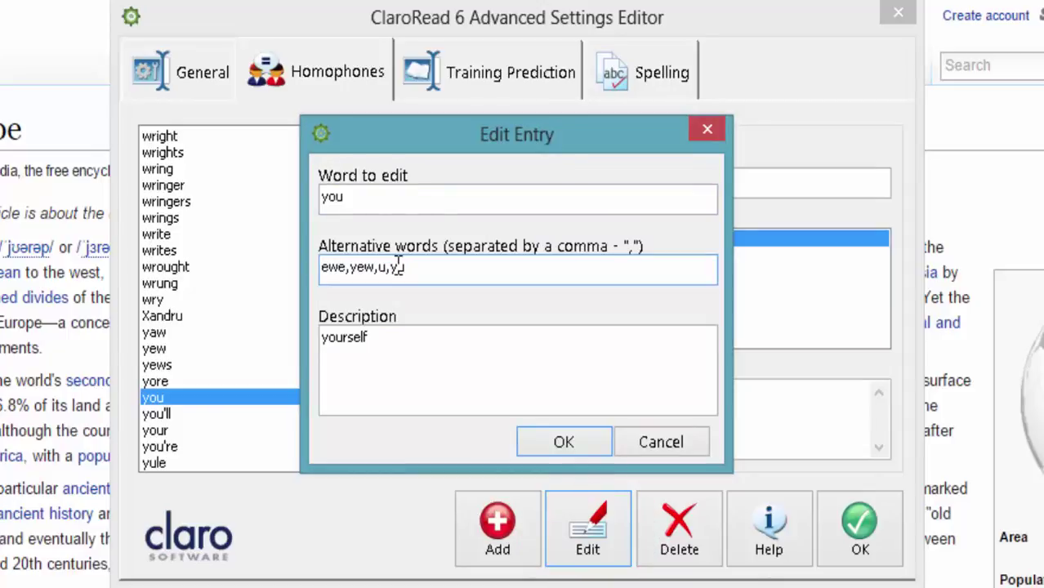
text(,yu)
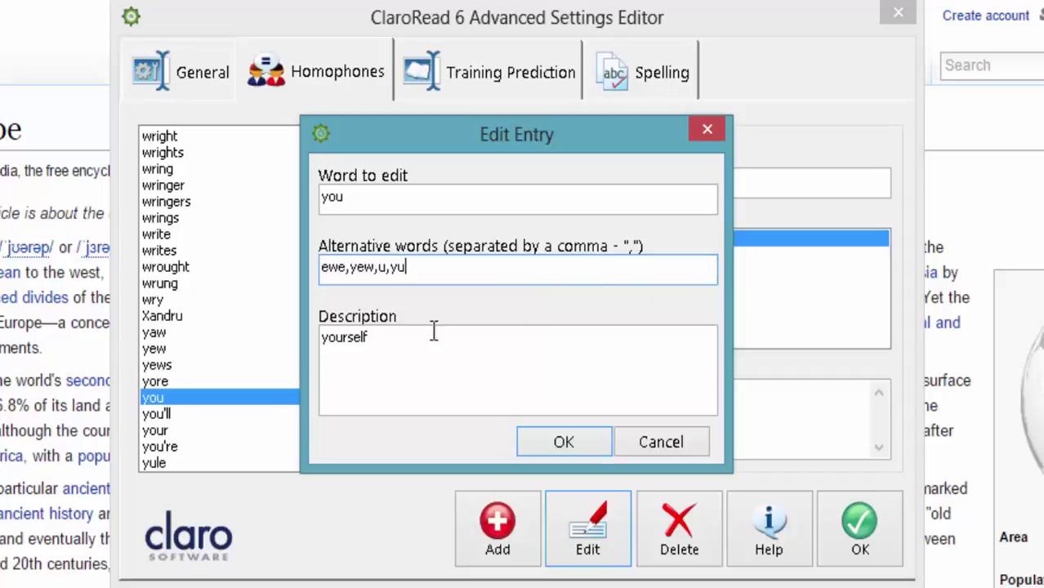
click(542, 434)
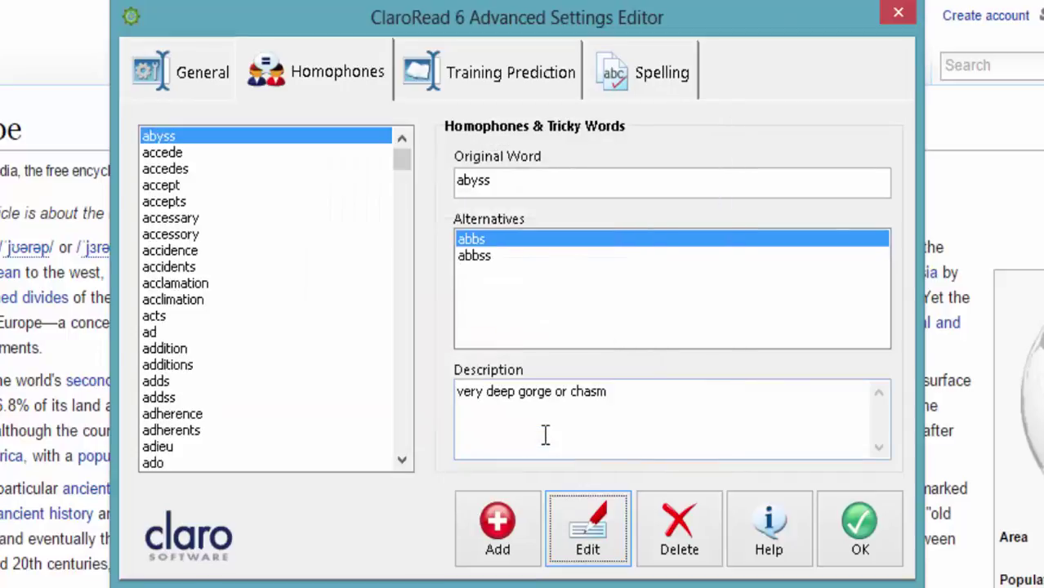
- Find the edited homophone entry for "you" in the word list and review its alternatives
drag(403, 161, 404, 441)
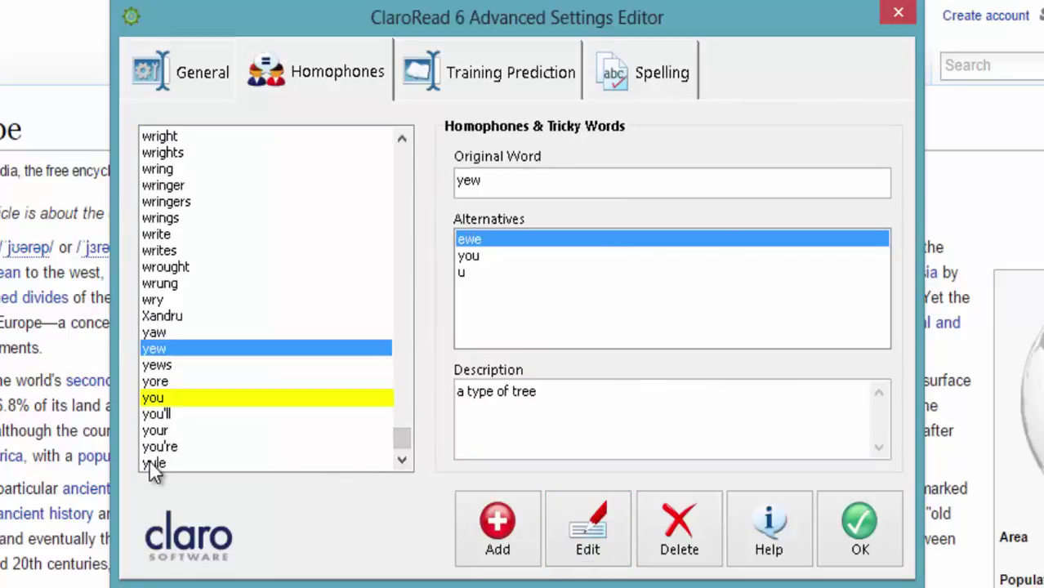
click(152, 462)
click(155, 398)
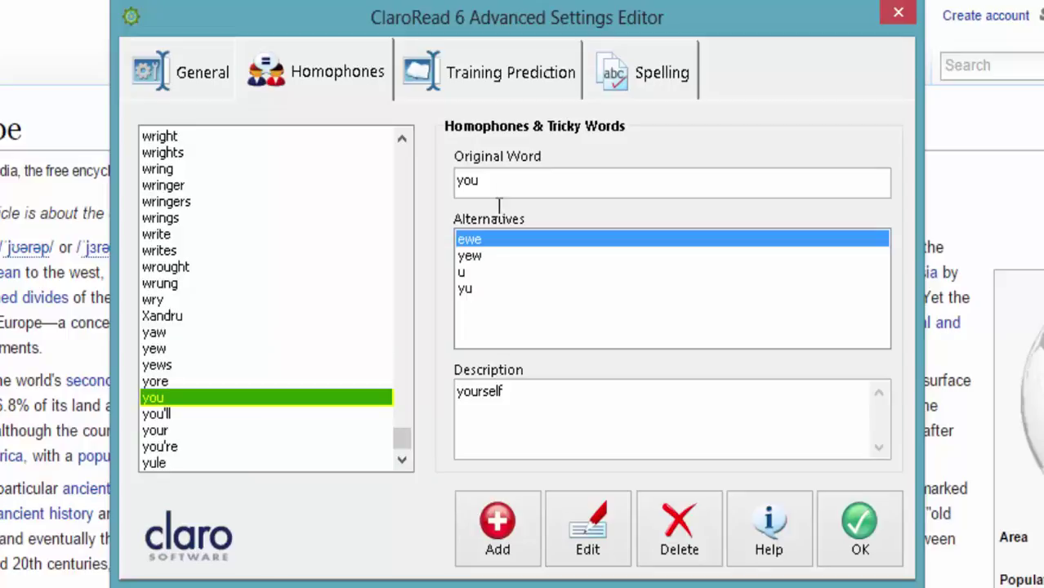
click(499, 178)
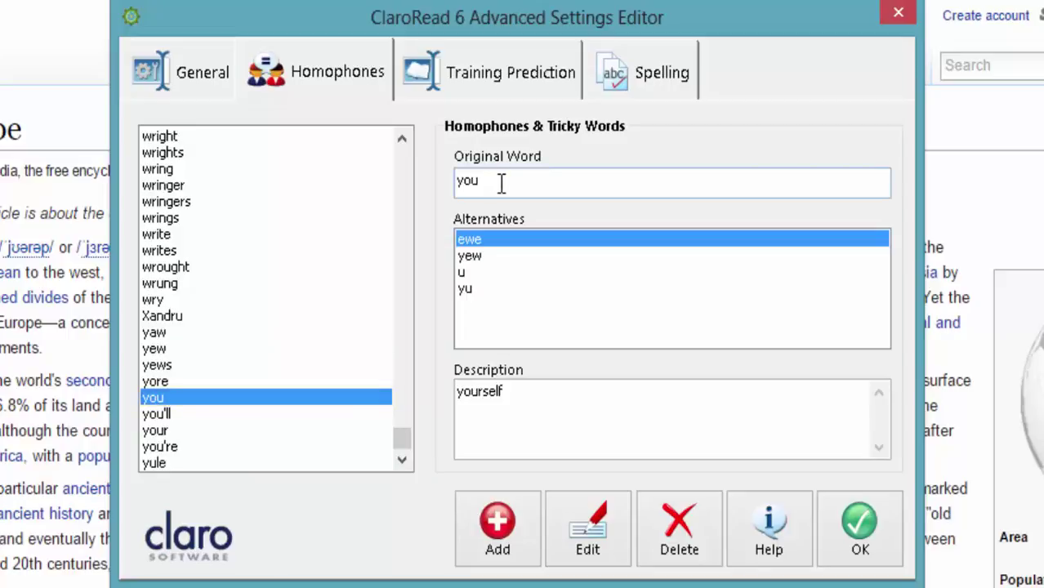
click(467, 290)
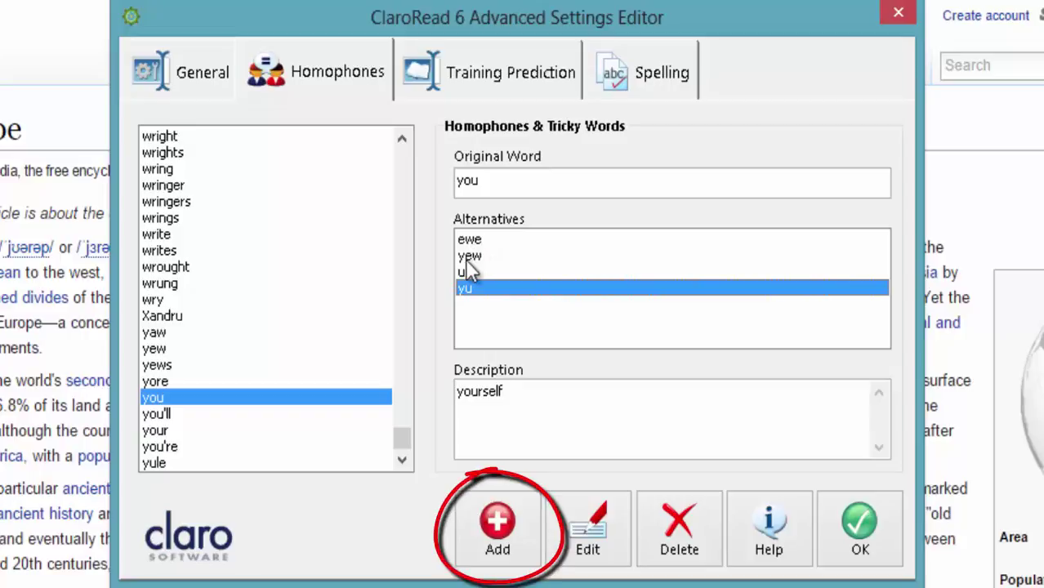
- Add a homophone entry for "yu" with the alternatives "exe,yew,u,you" and the description "a wild rabbit"
click(496, 523)
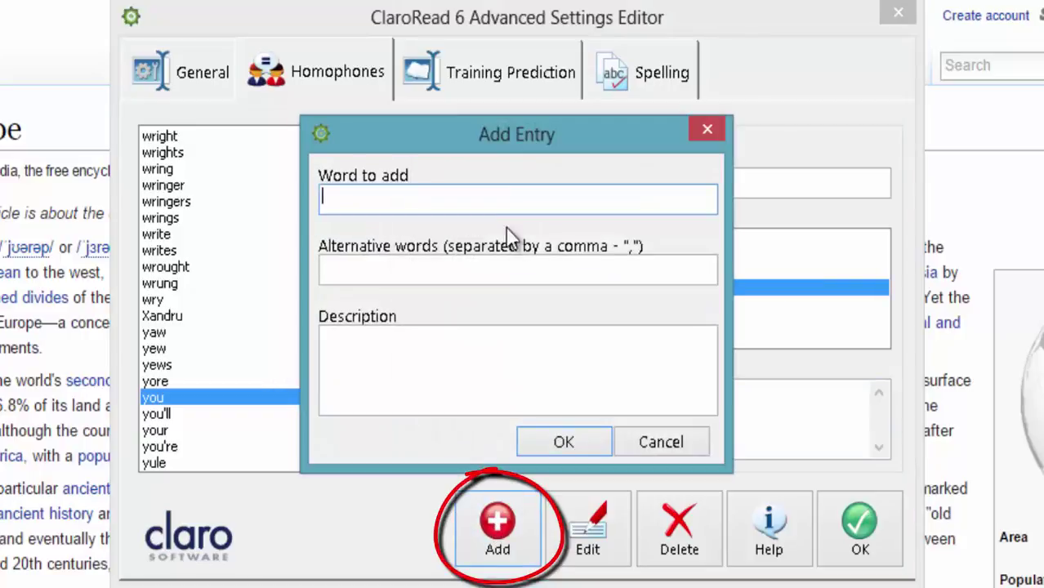
drag(516, 137, 927, 129)
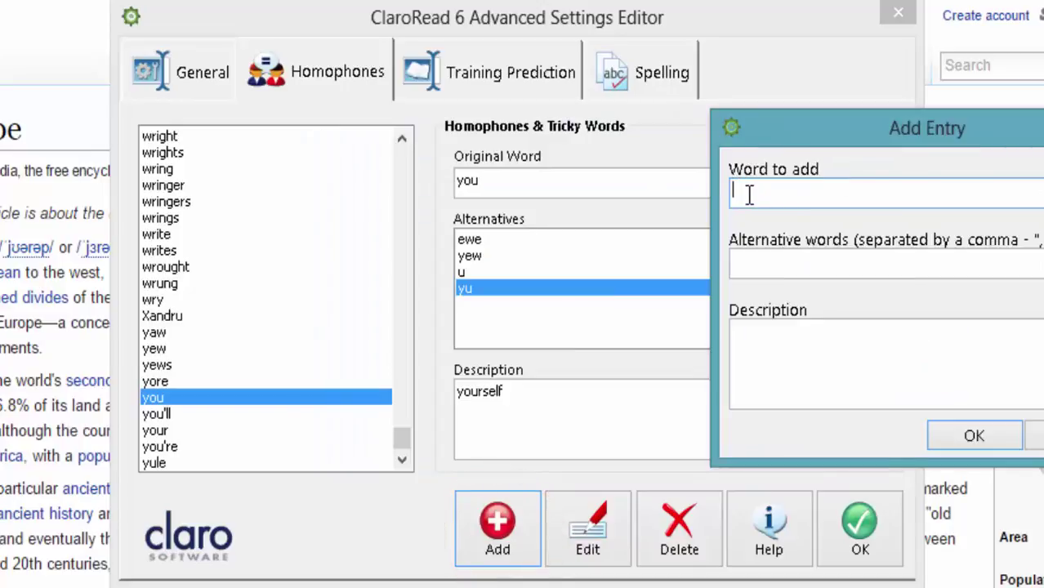
text(yu)
click(752, 259)
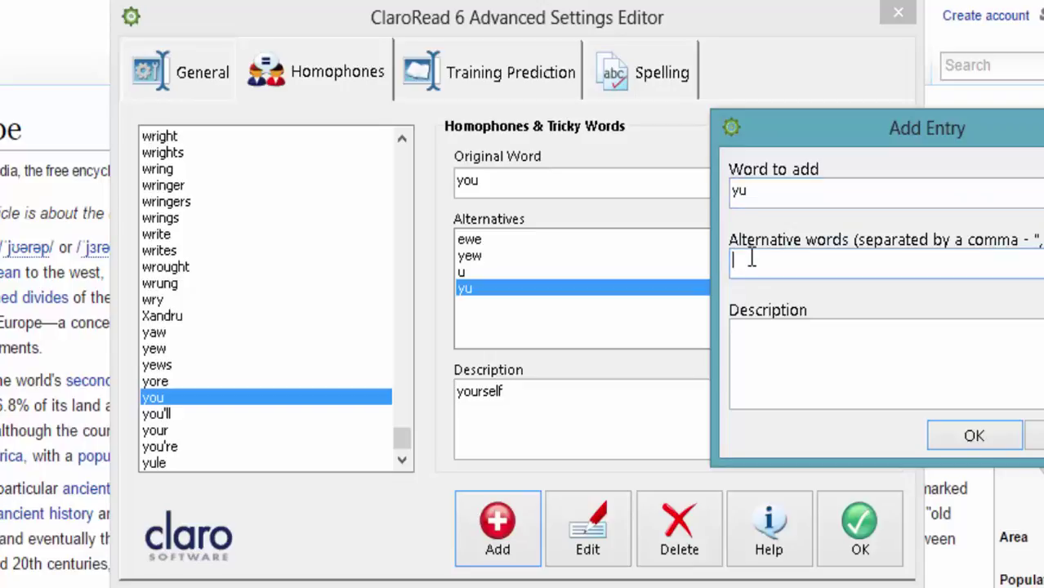
text(exe,yew,u)
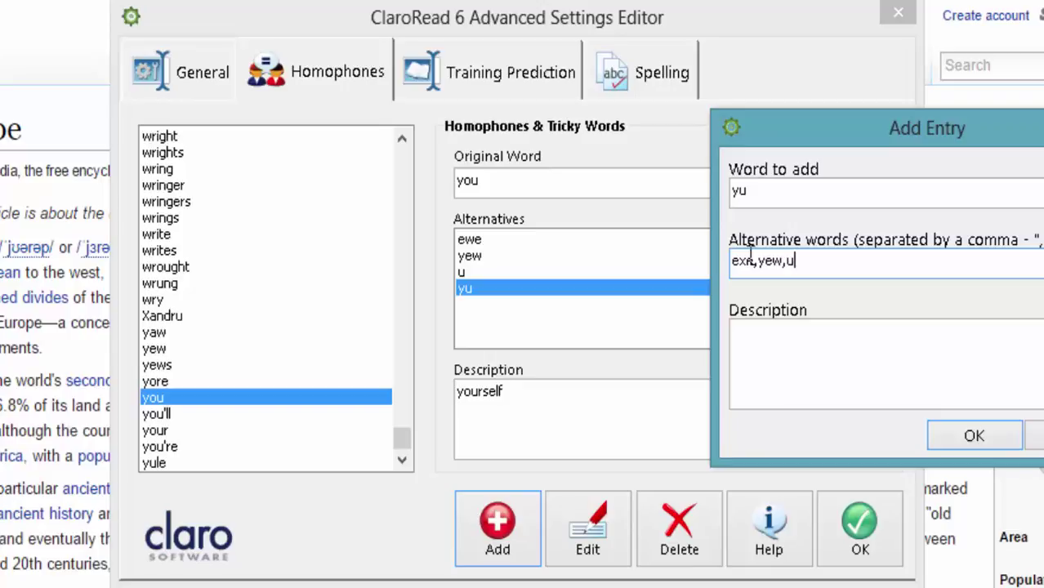
text(,you)
click(757, 355)
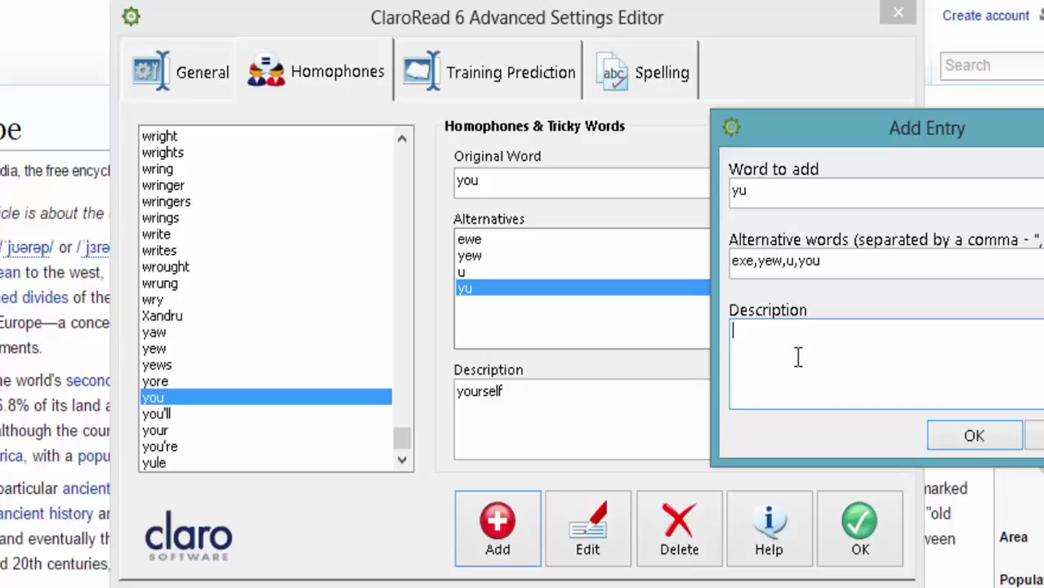
text(a wild rabbit)
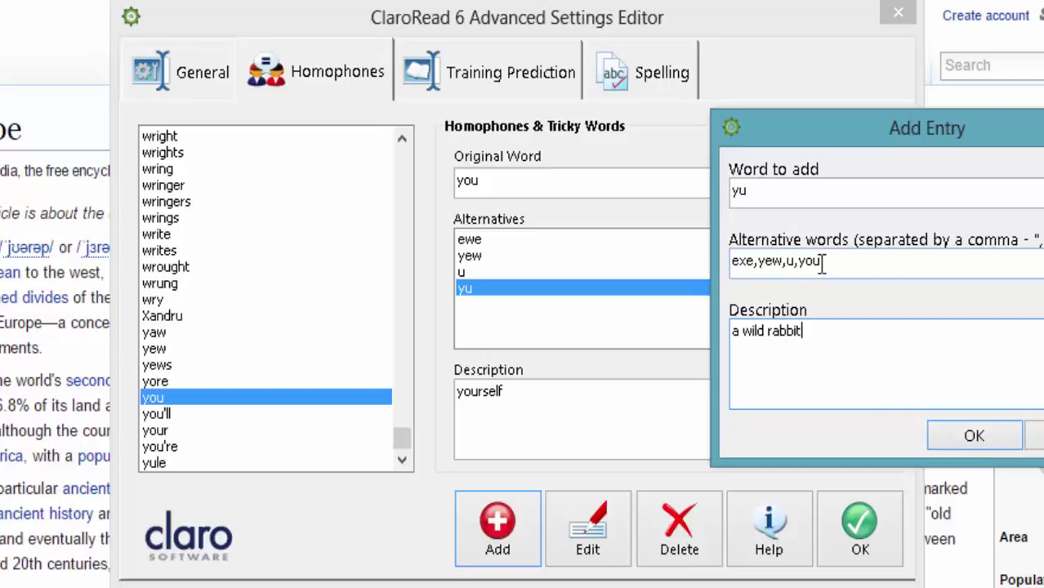
click(958, 437)
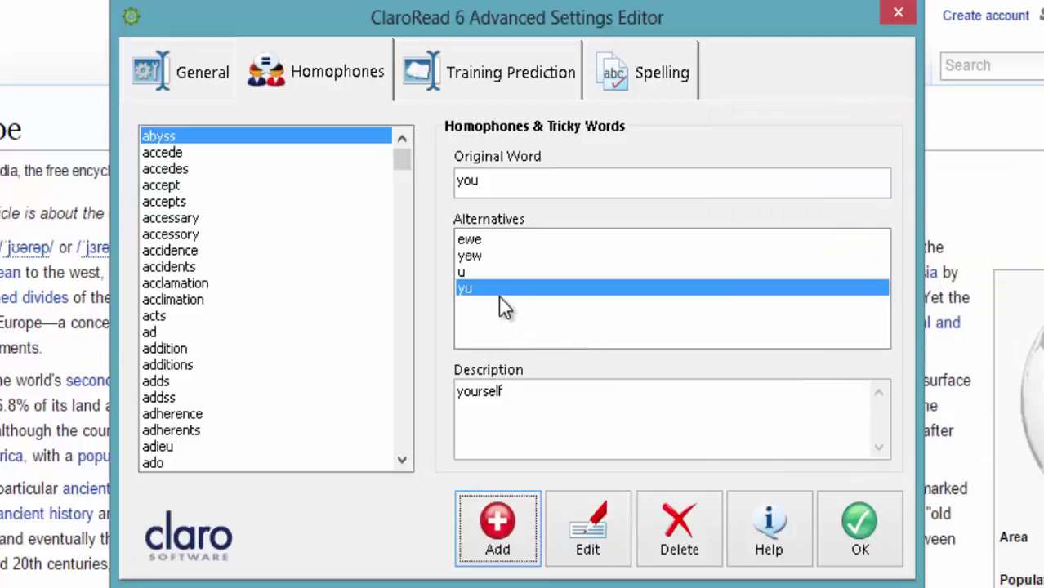
- View the homophone entries for "yew" and "wrung", and delete the entry described as "My funny name"
click(474, 257)
drag(401, 159, 401, 438)
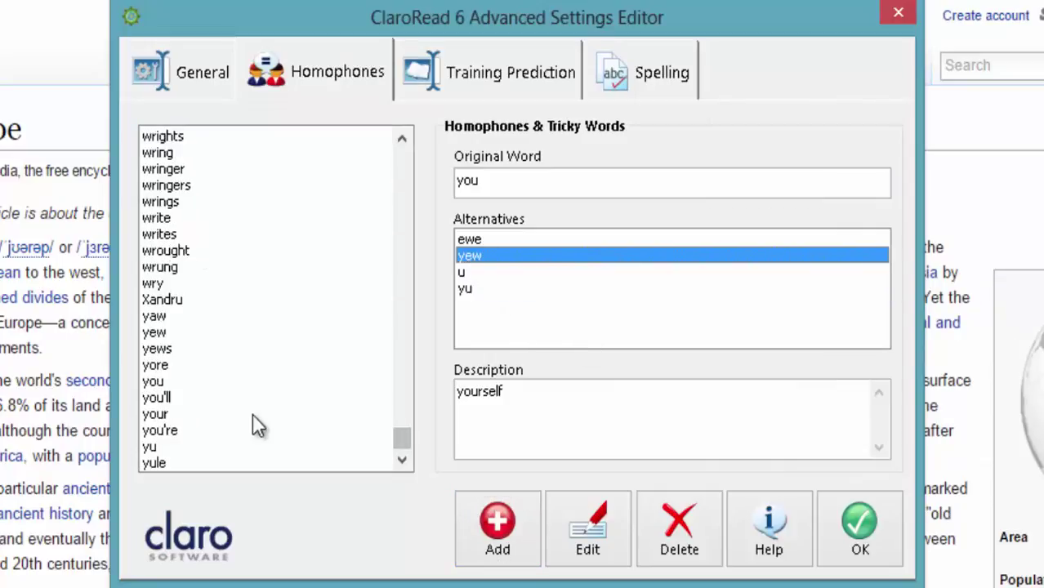
click(168, 330)
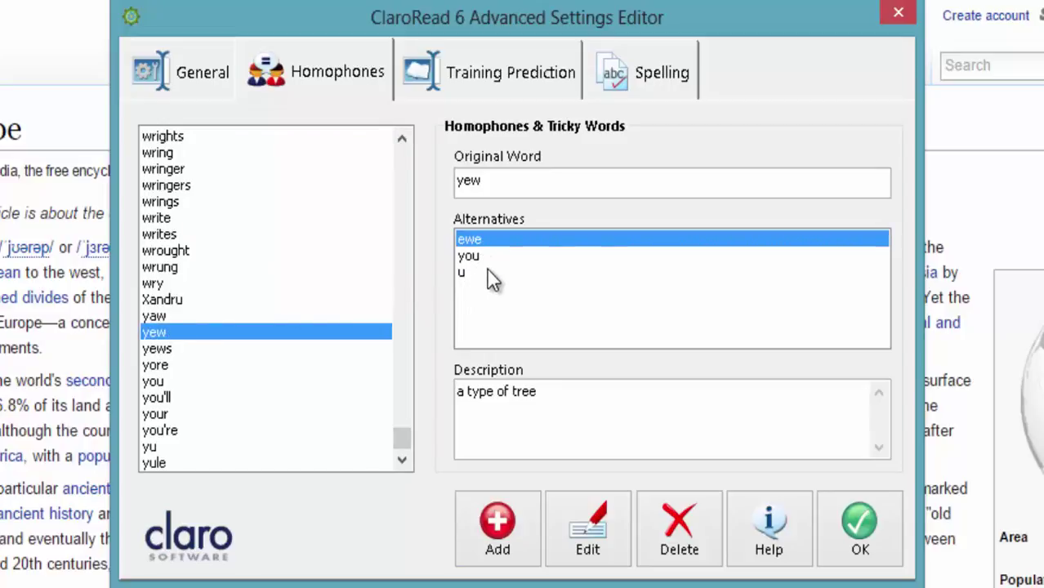
click(159, 268)
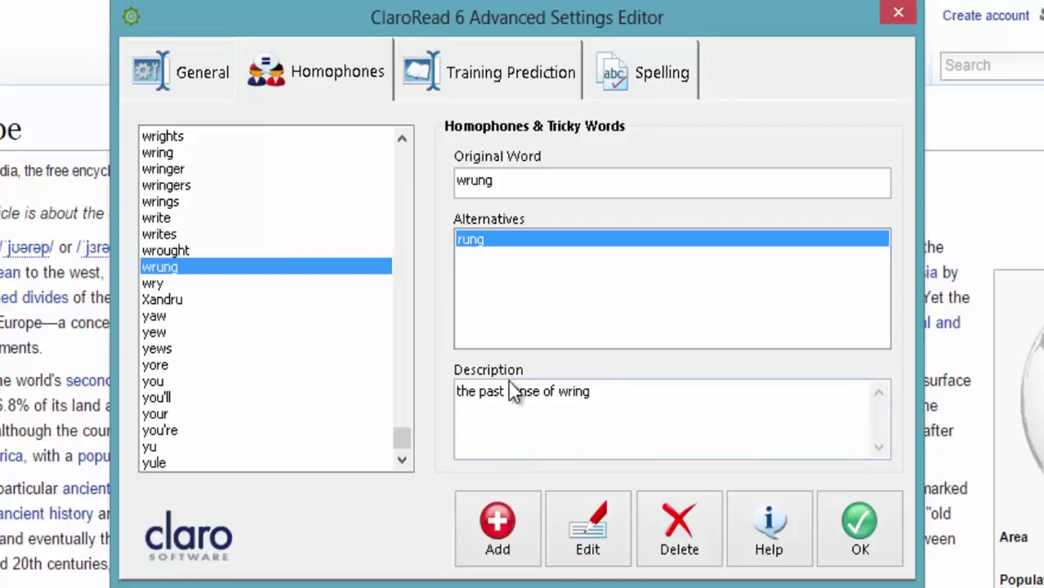
click(168, 300)
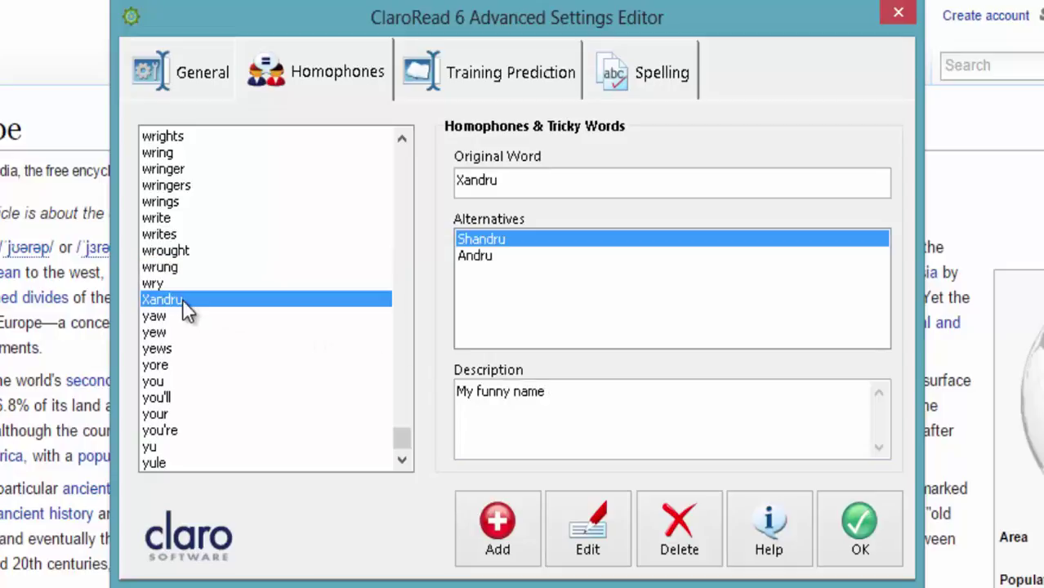
click(668, 530)
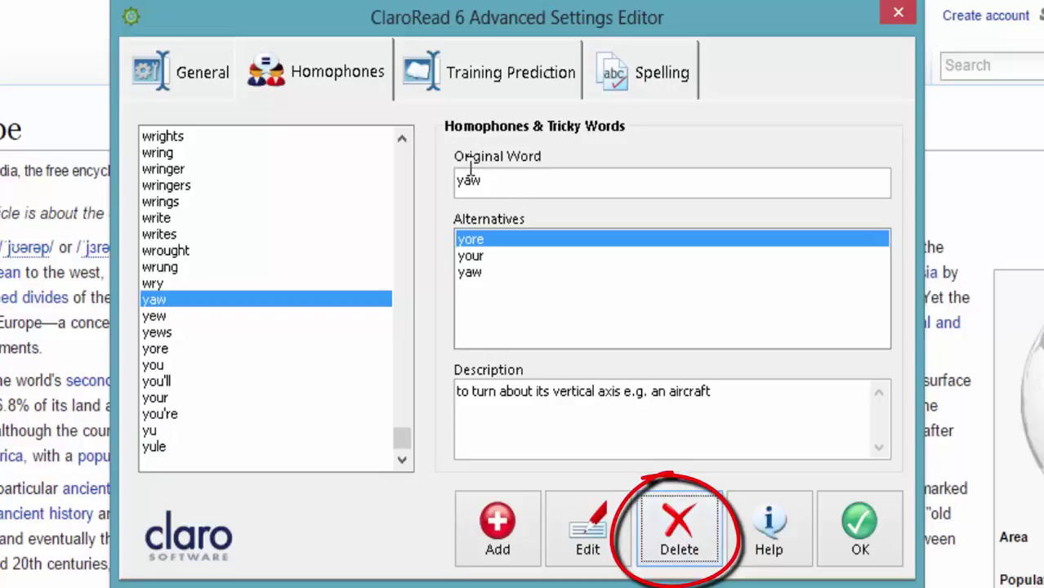
- View the word lists of the Pharmacy and Philosophy prediction dictionaries, and open and dismiss the prompt for adding a word
click(516, 81)
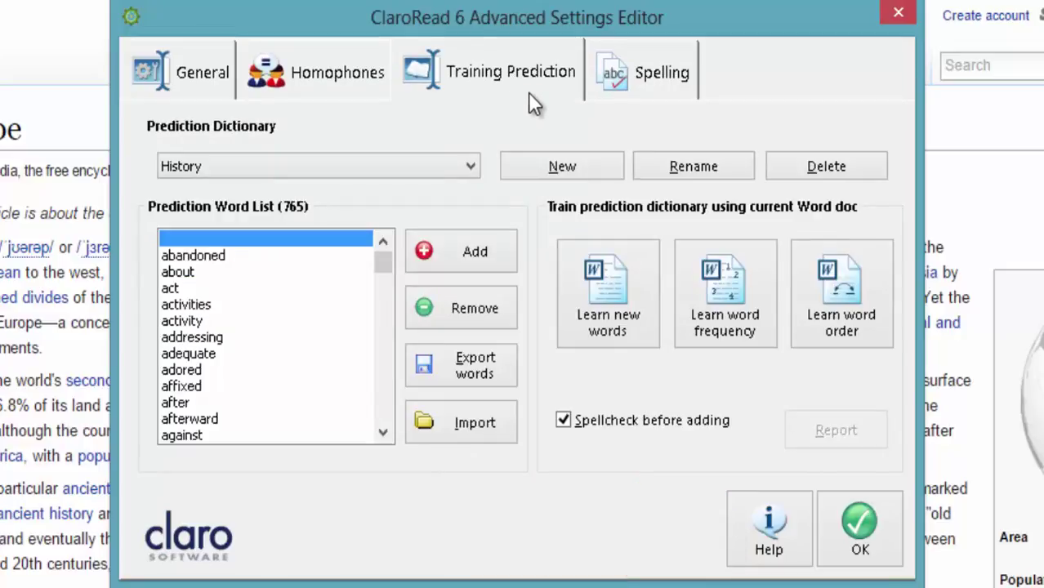
click(467, 166)
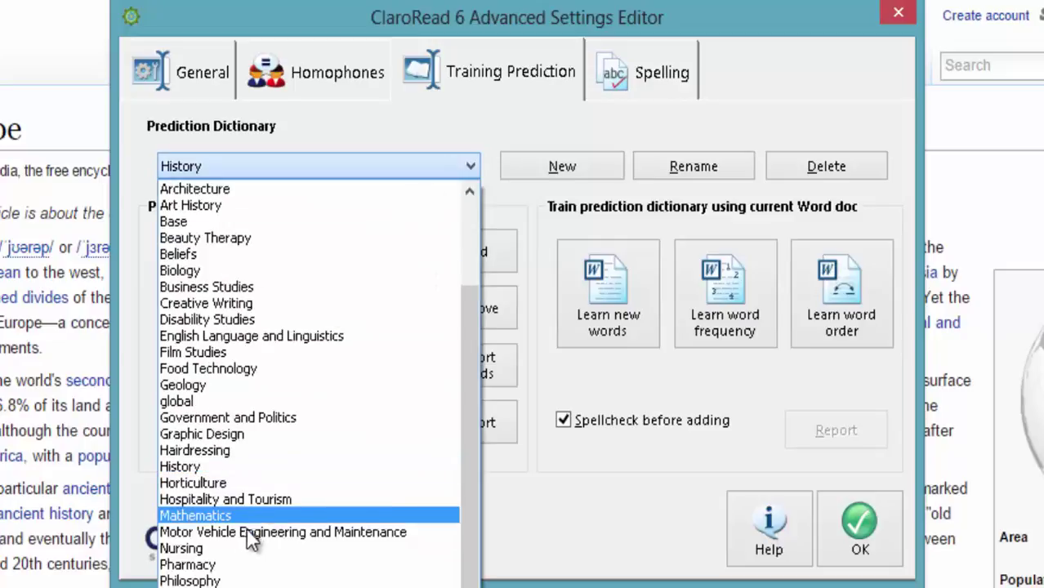
click(229, 564)
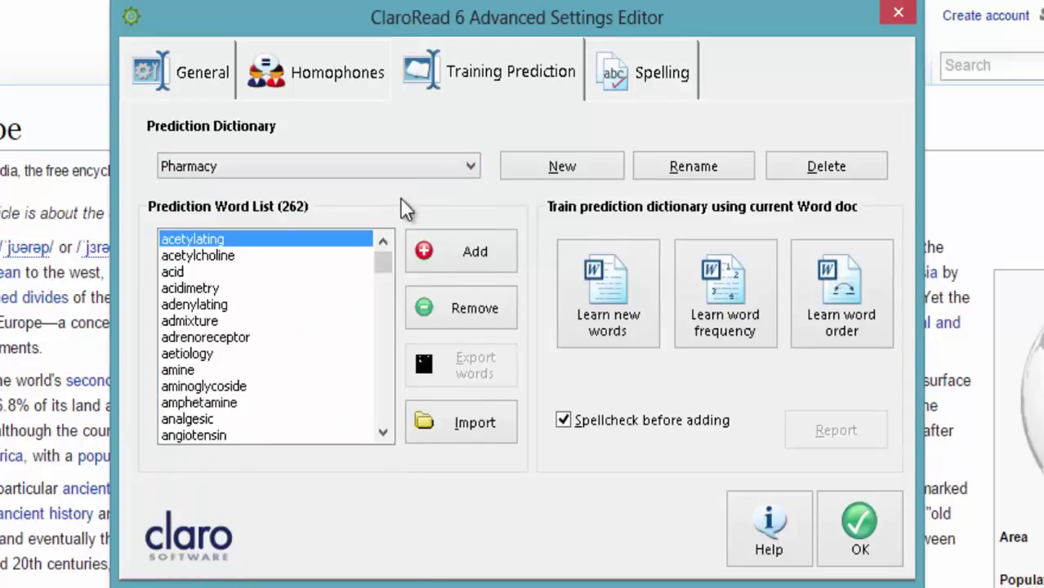
click(474, 167)
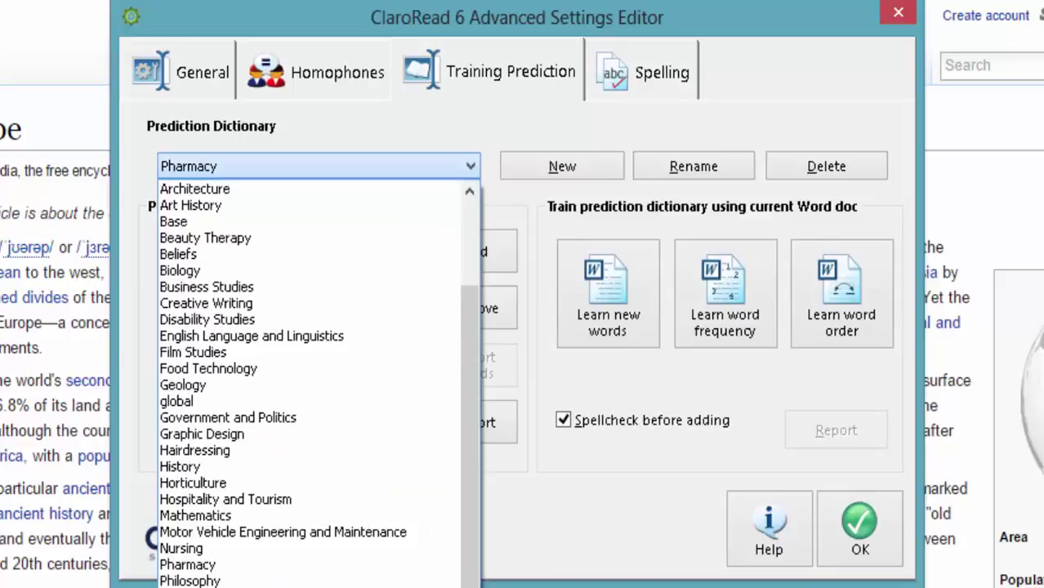
click(230, 581)
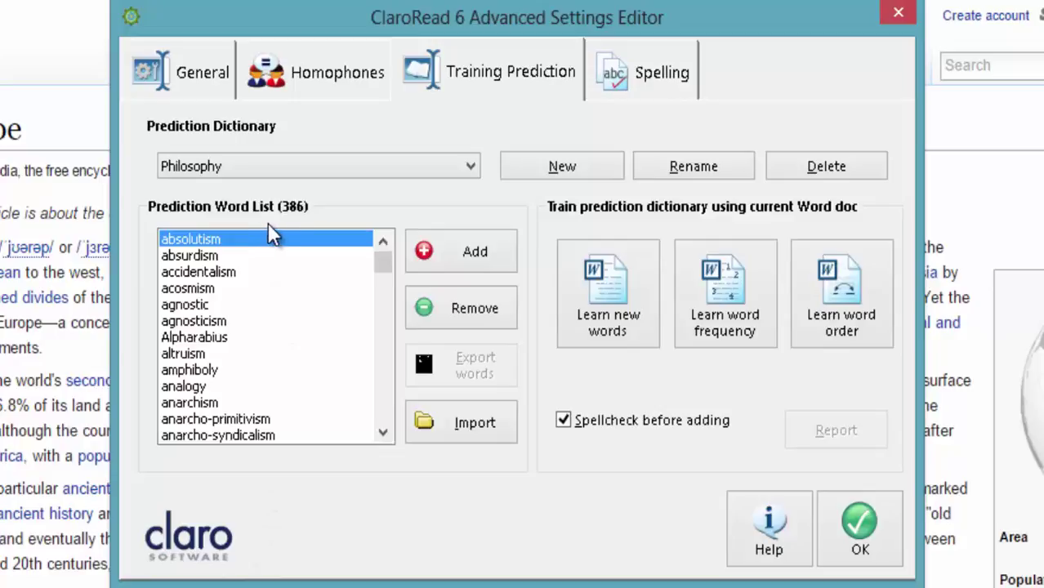
click(433, 255)
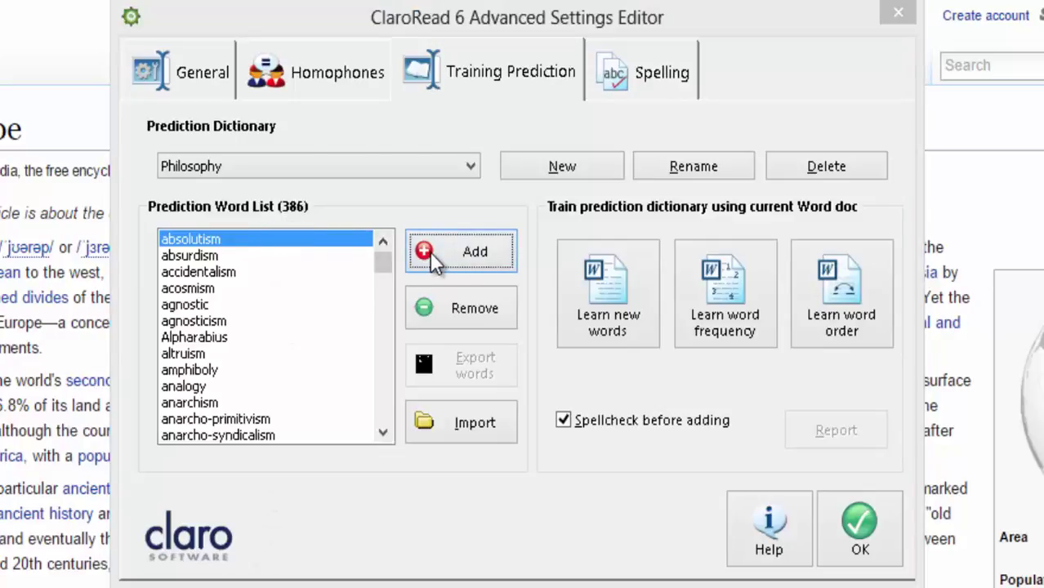
click(659, 197)
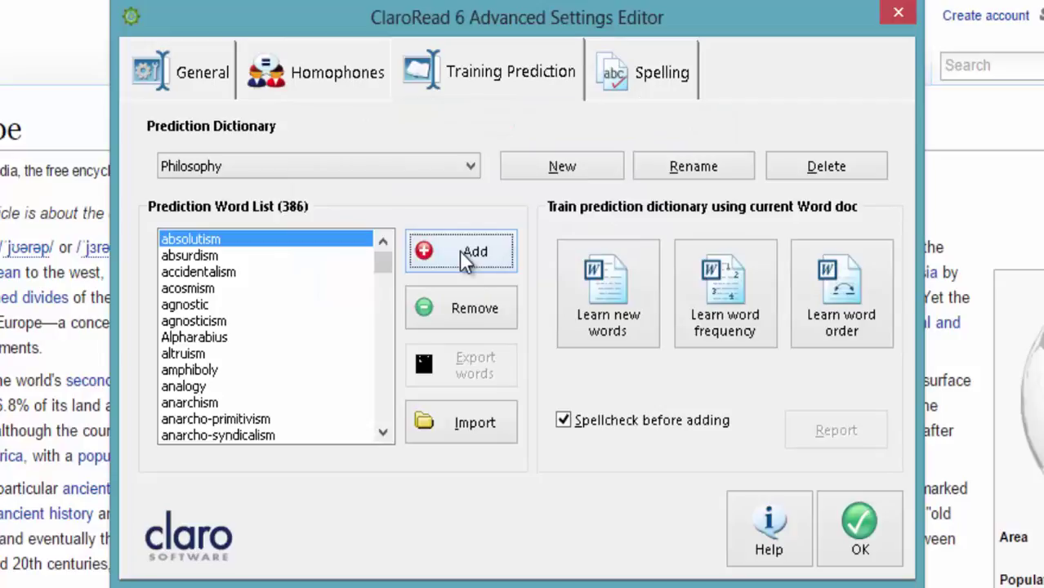
- Try to synchronise the personal spelling corrections with AutoCorrect
click(615, 76)
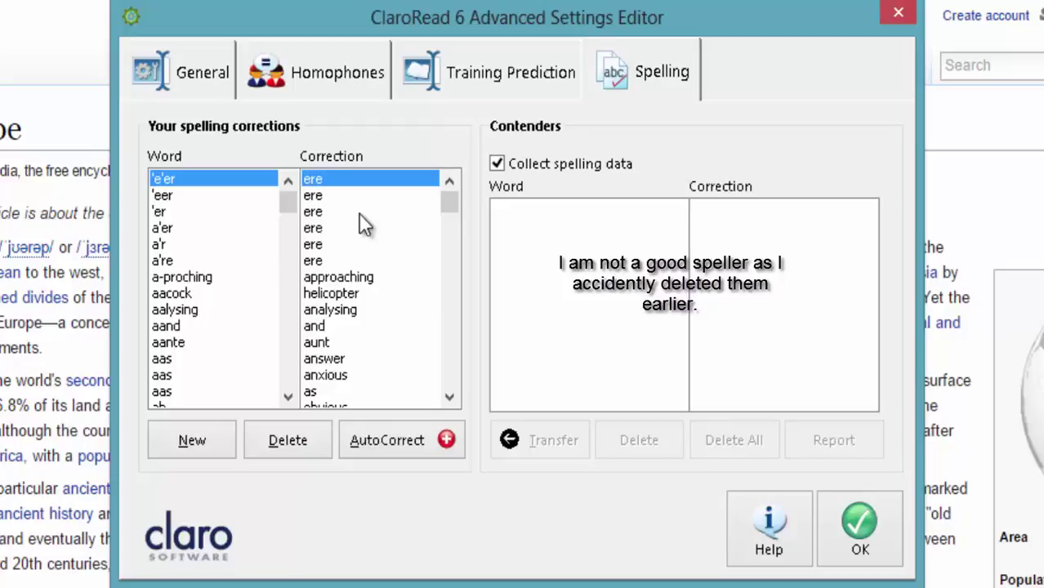
click(362, 441)
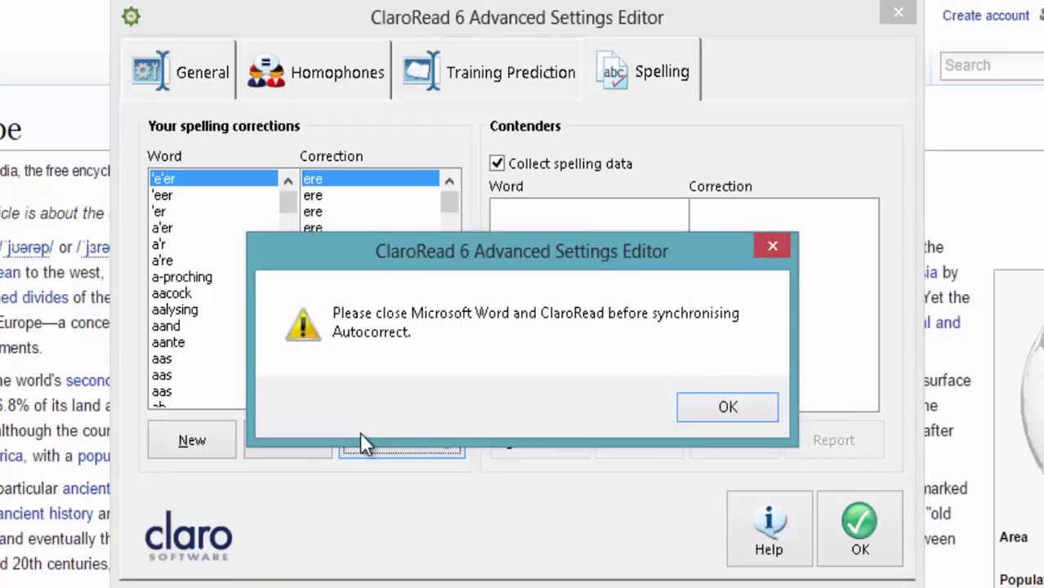
click(726, 410)
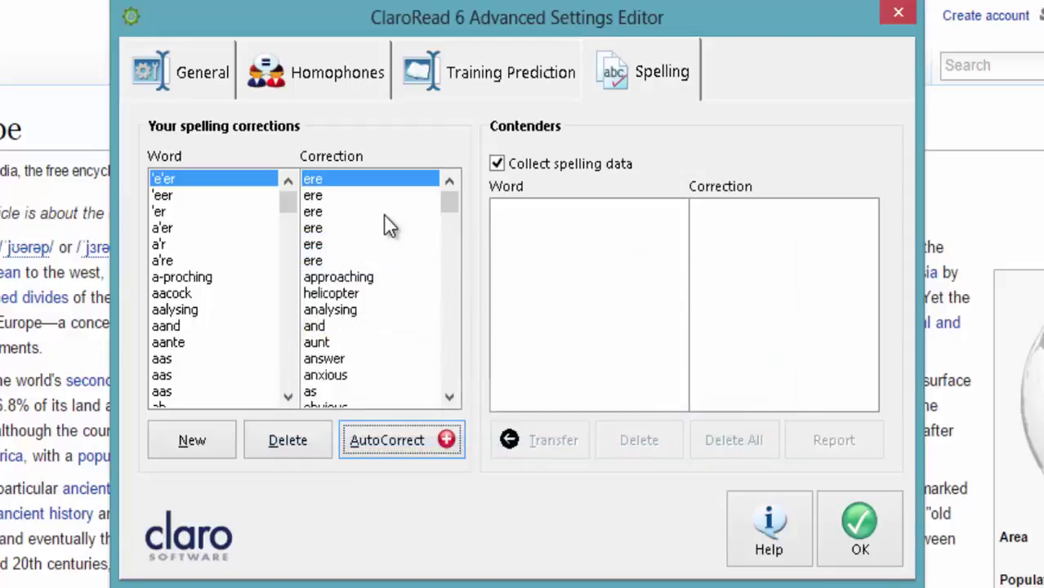
- Review the spelling corrections down to the entry for "binginig", and accept and close the Advanced Settings Editor
scroll(175, 320, down, 10)
click(173, 326)
click(169, 296)
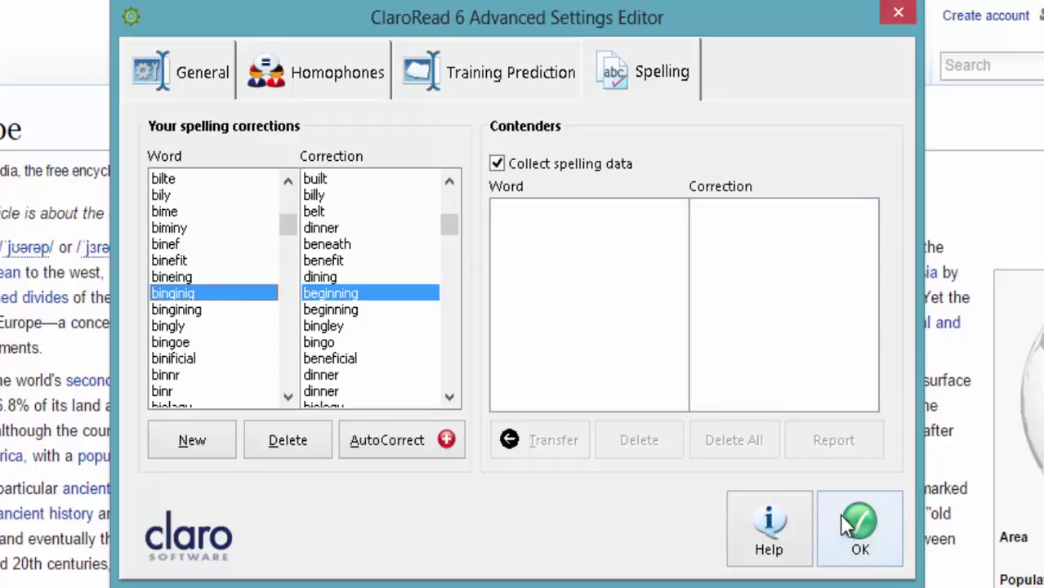
click(862, 531)
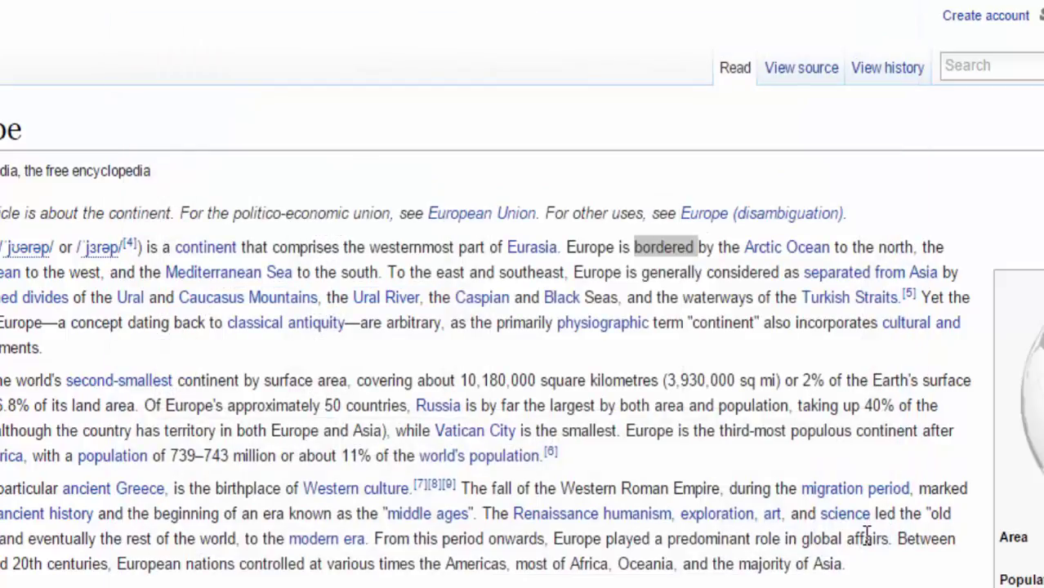